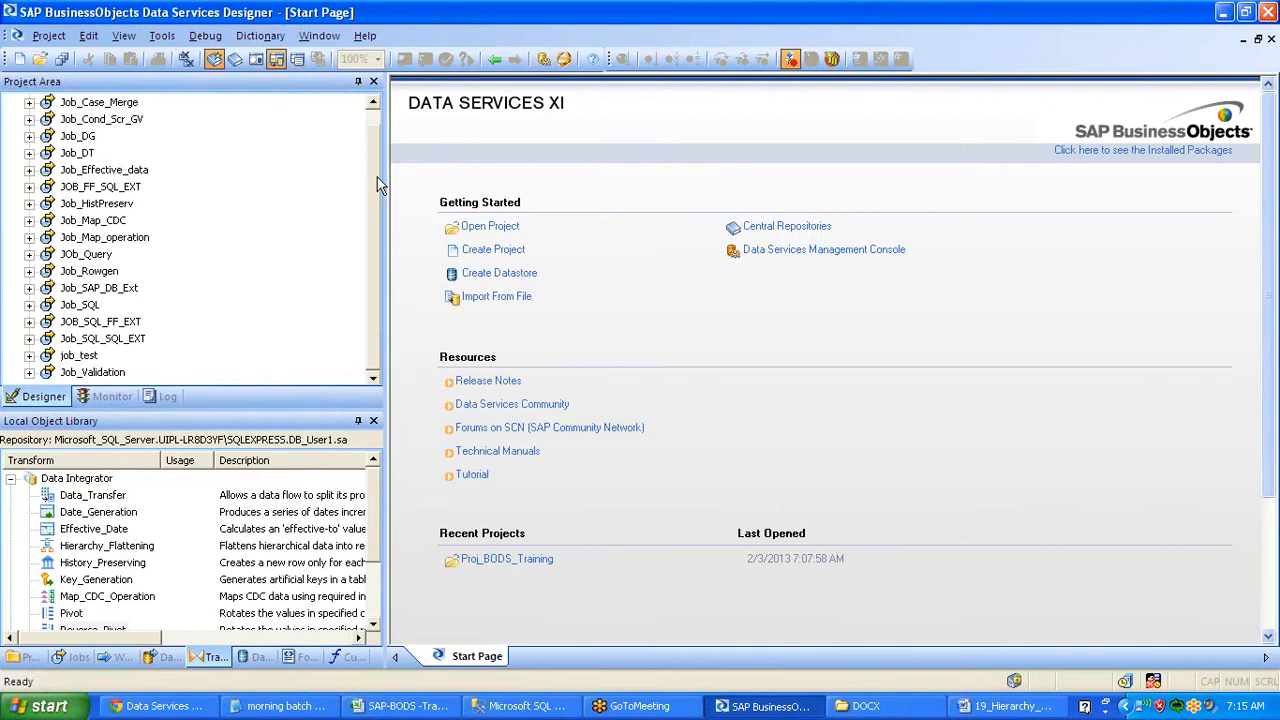
Create a new batch job named Job_HF in the Proj_BODS_Training project
scroll(377, 177, "up", 1)
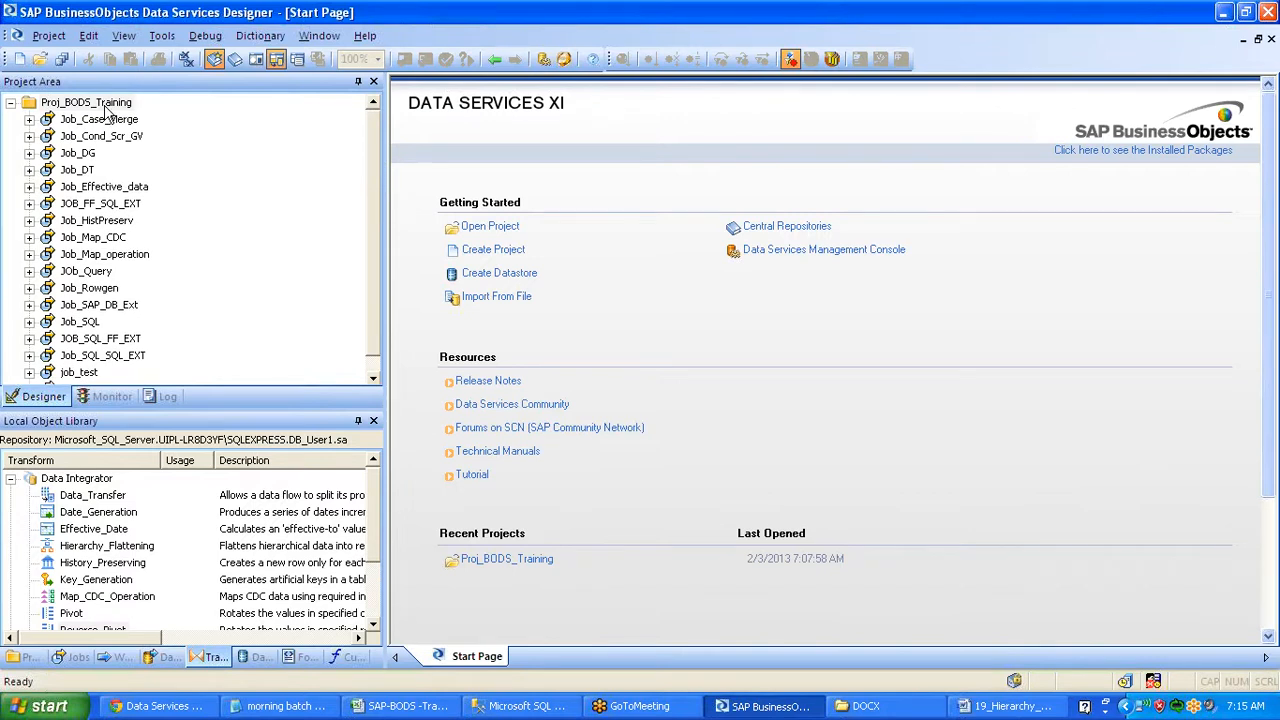
right_click(105, 108)
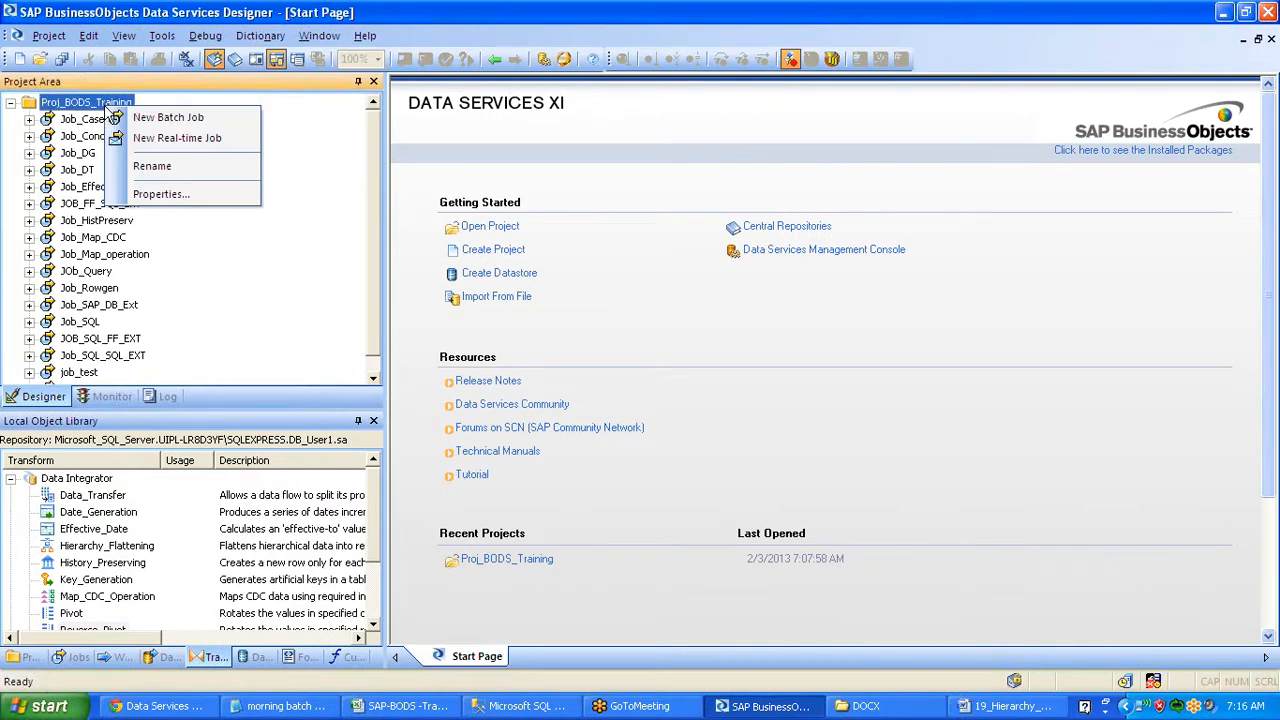
left_click(136, 121)
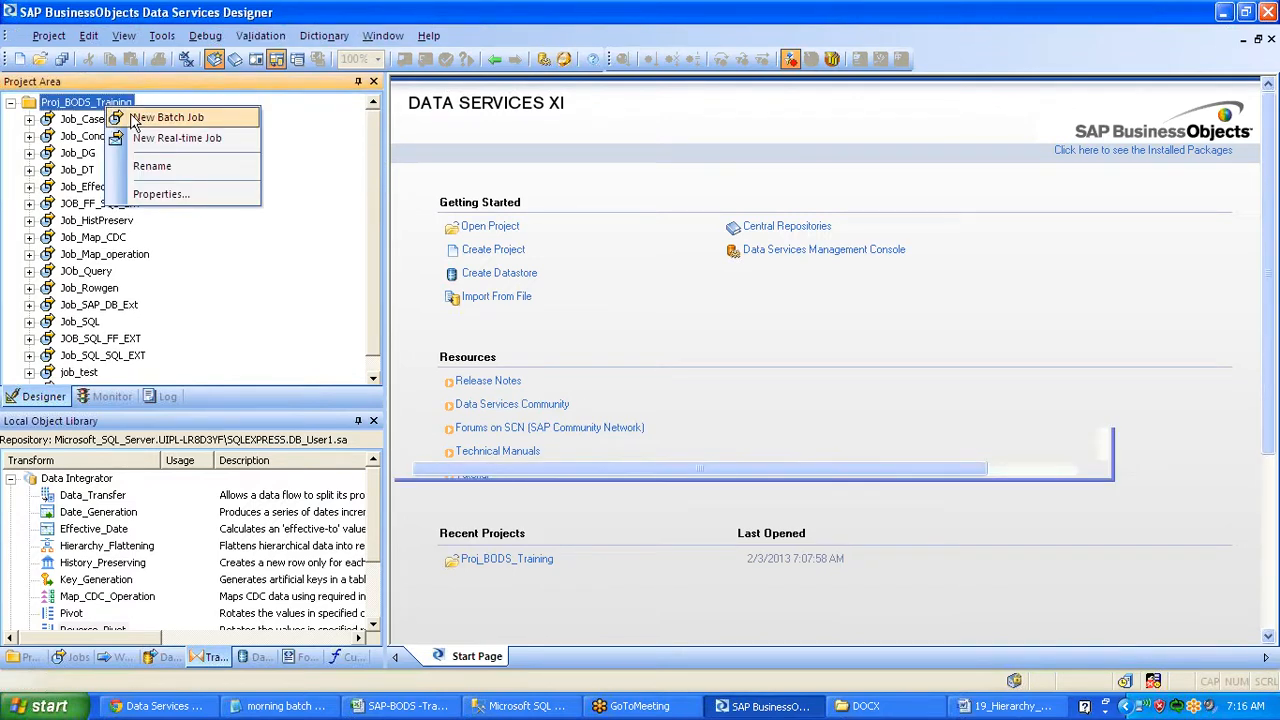
type("Job")
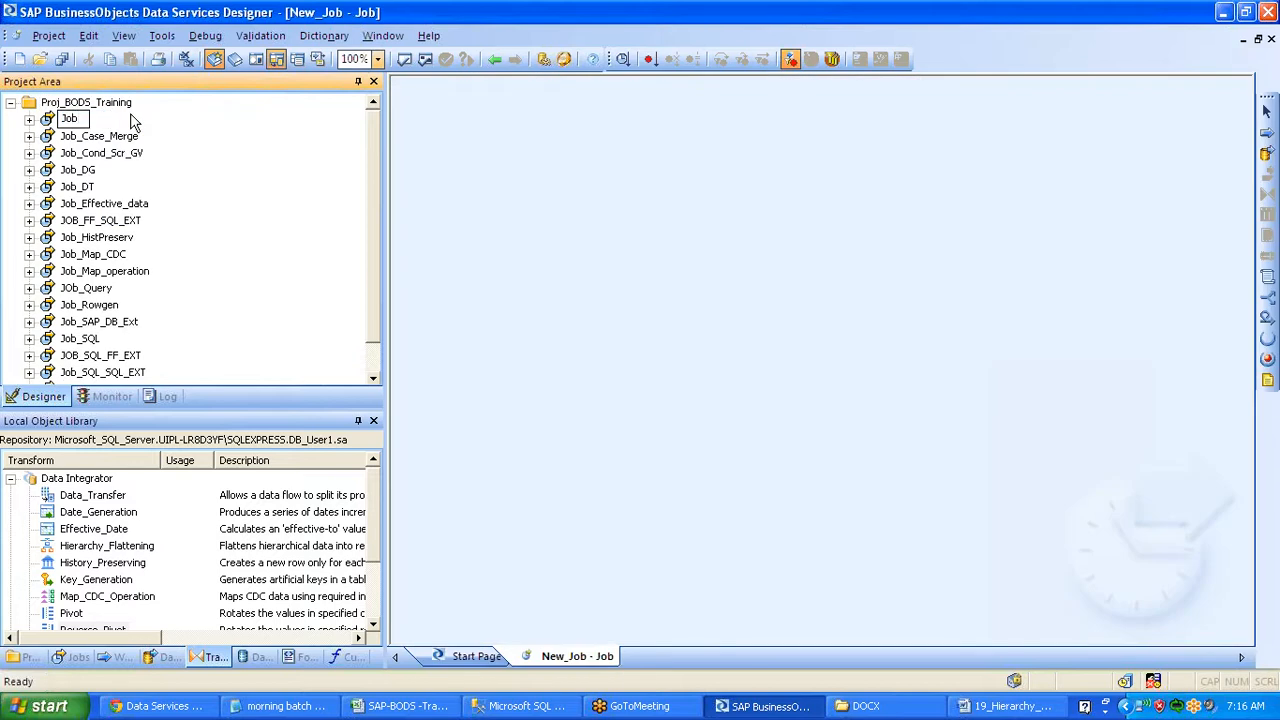
type("_HF")
key("Return")
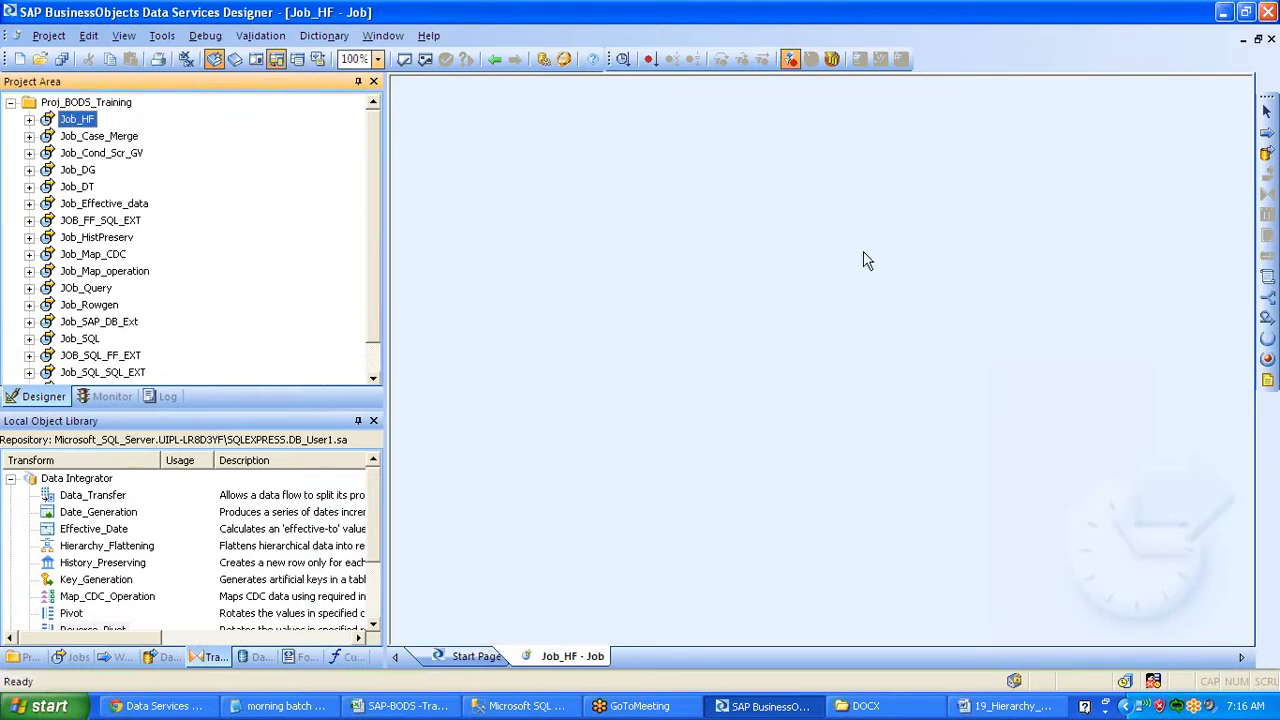
Add a data flow named DF_HF to Job_HF and open it for editing
left_click(1266, 153)
left_click(517, 326)
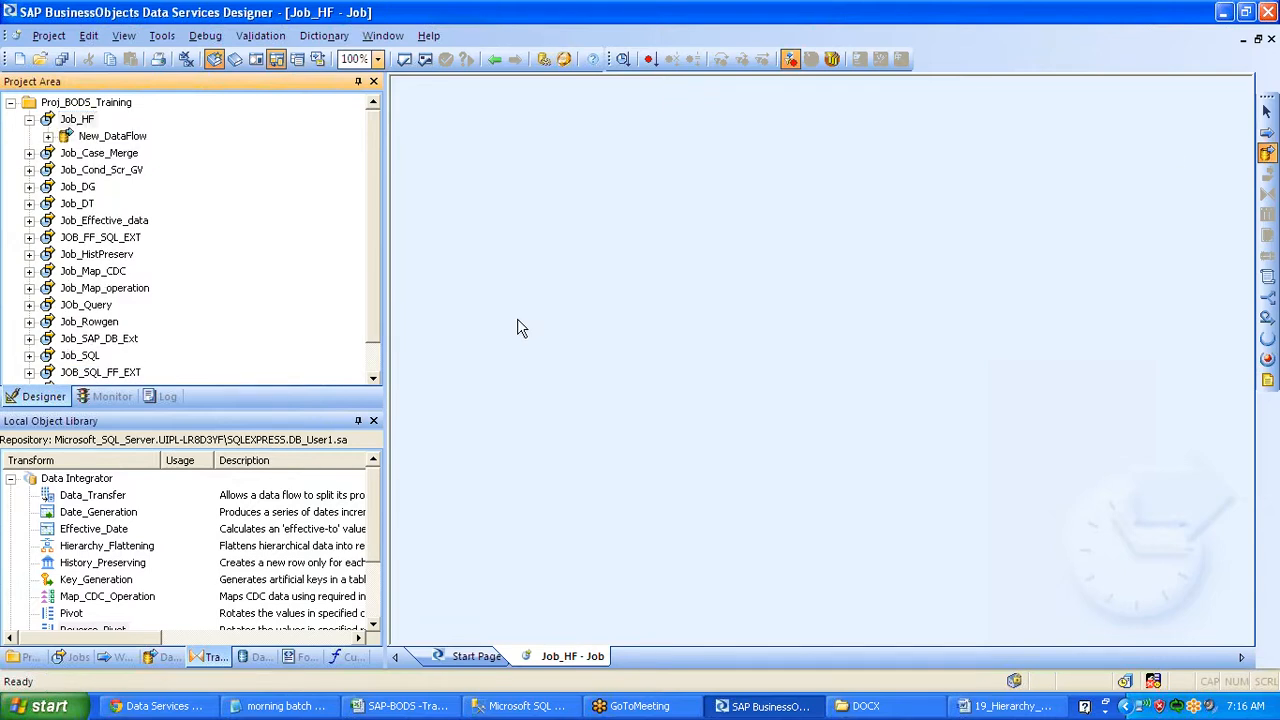
type("DF_HF")
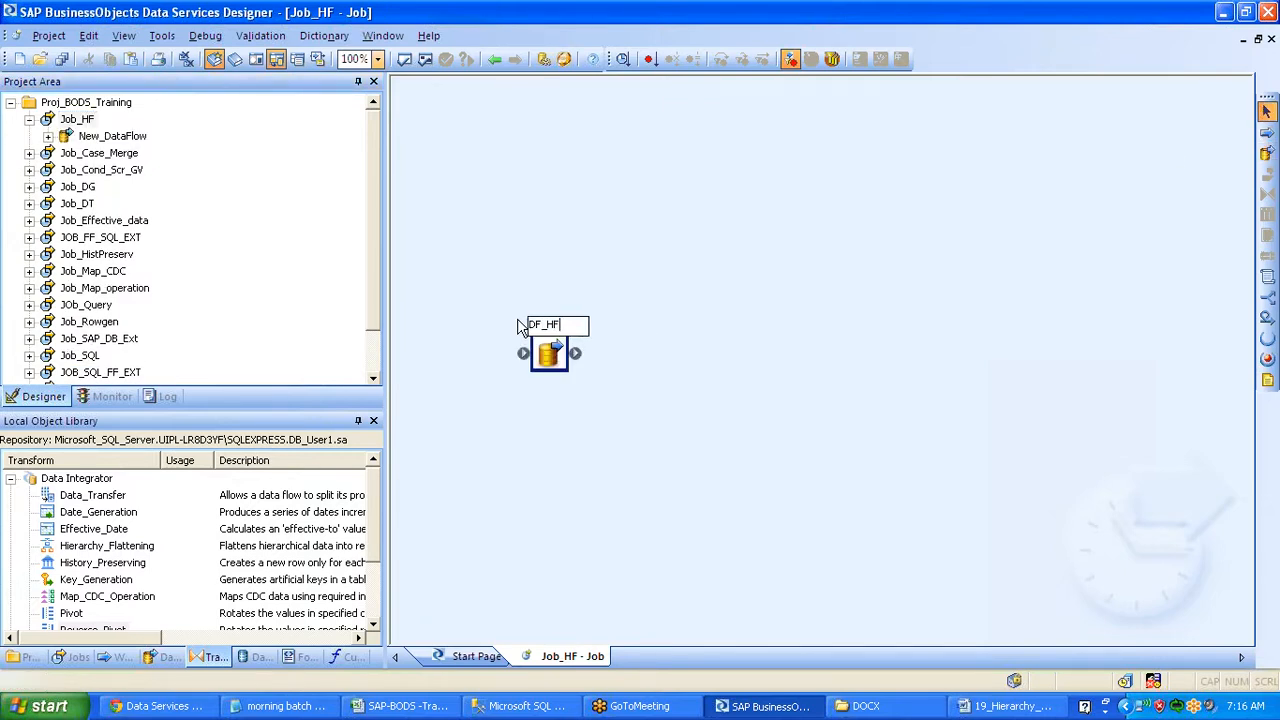
key("Return")
double_click(547, 350)
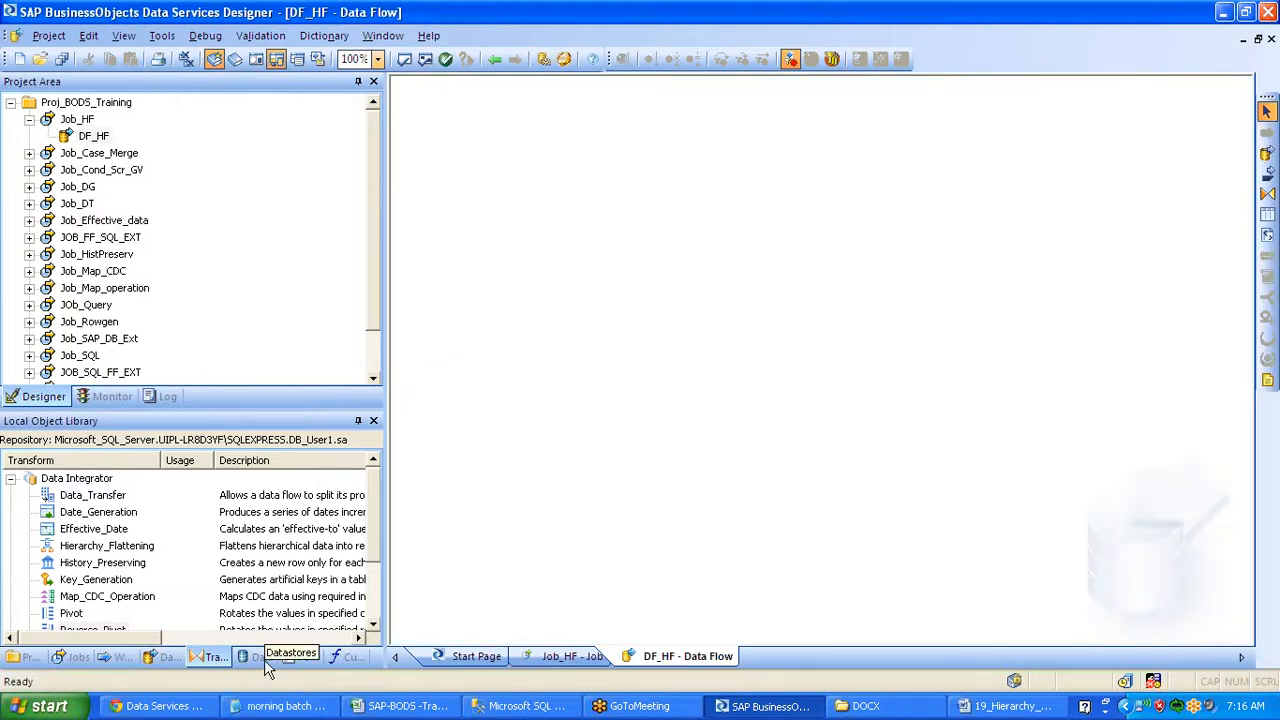
Open the Parent_child.xls workbook from the SourceFF folder on the desktop
left_click(262, 658)
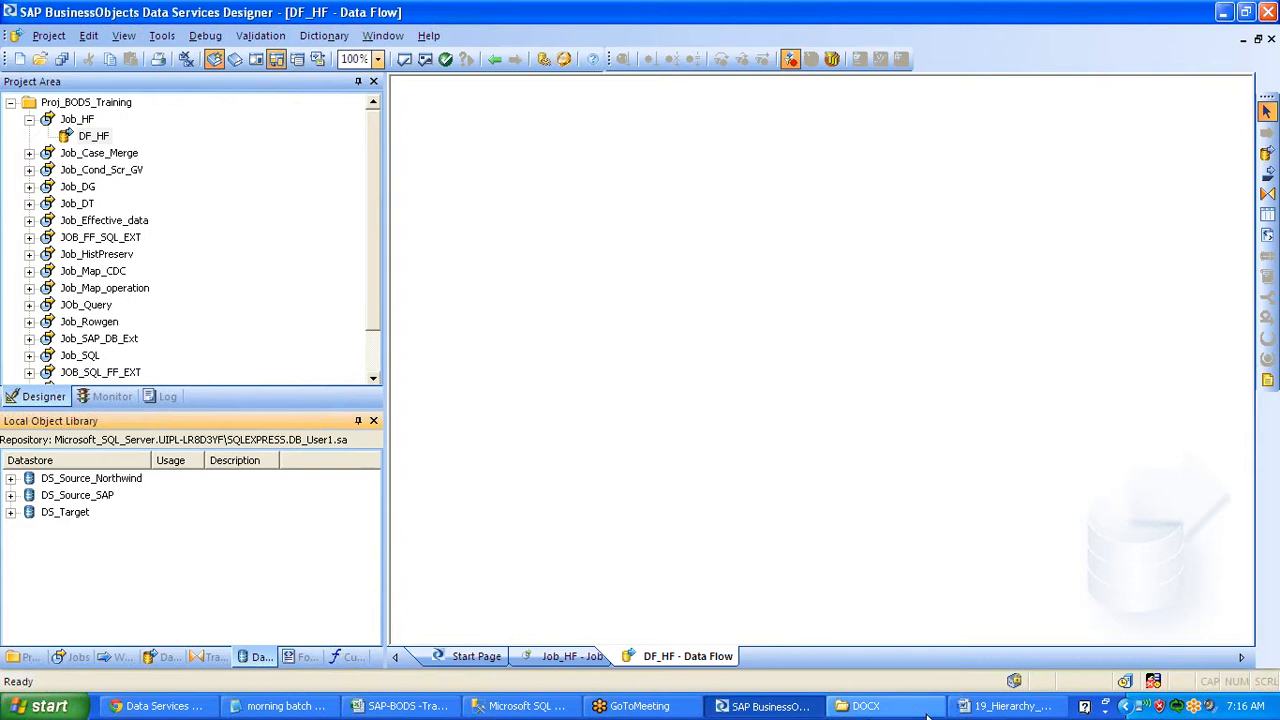
left_click(1015, 707)
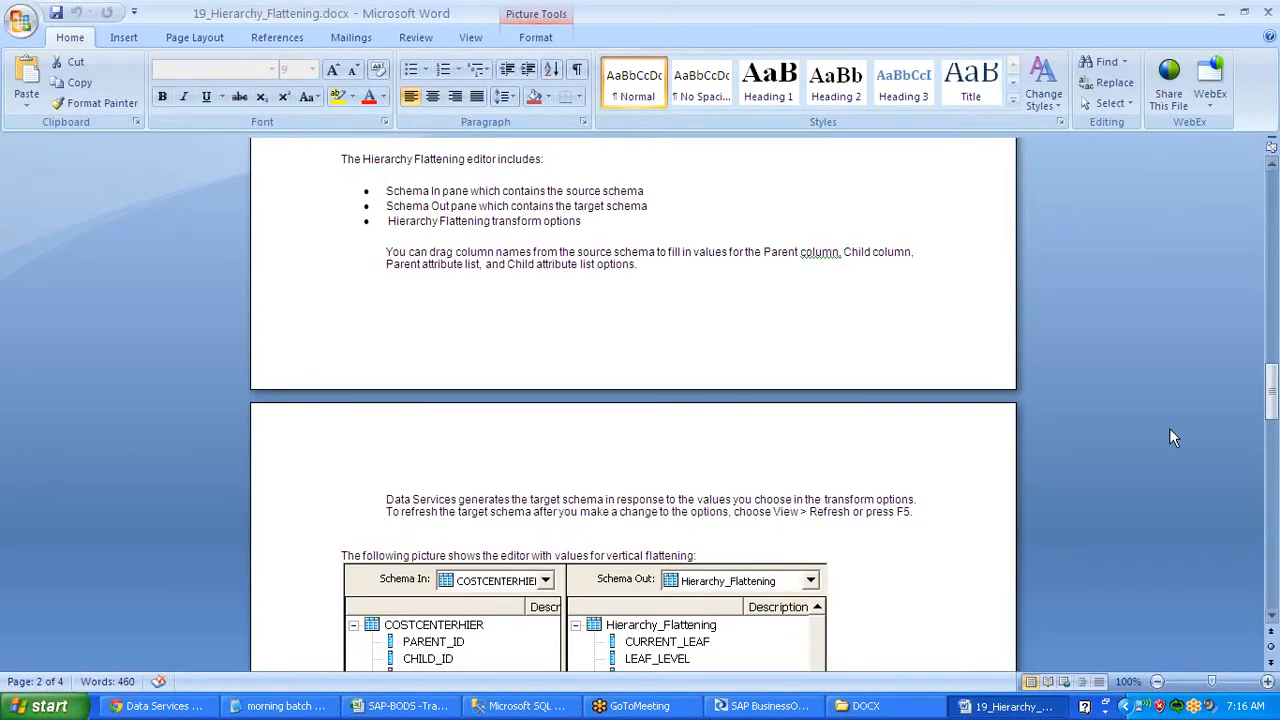
key("super+d")
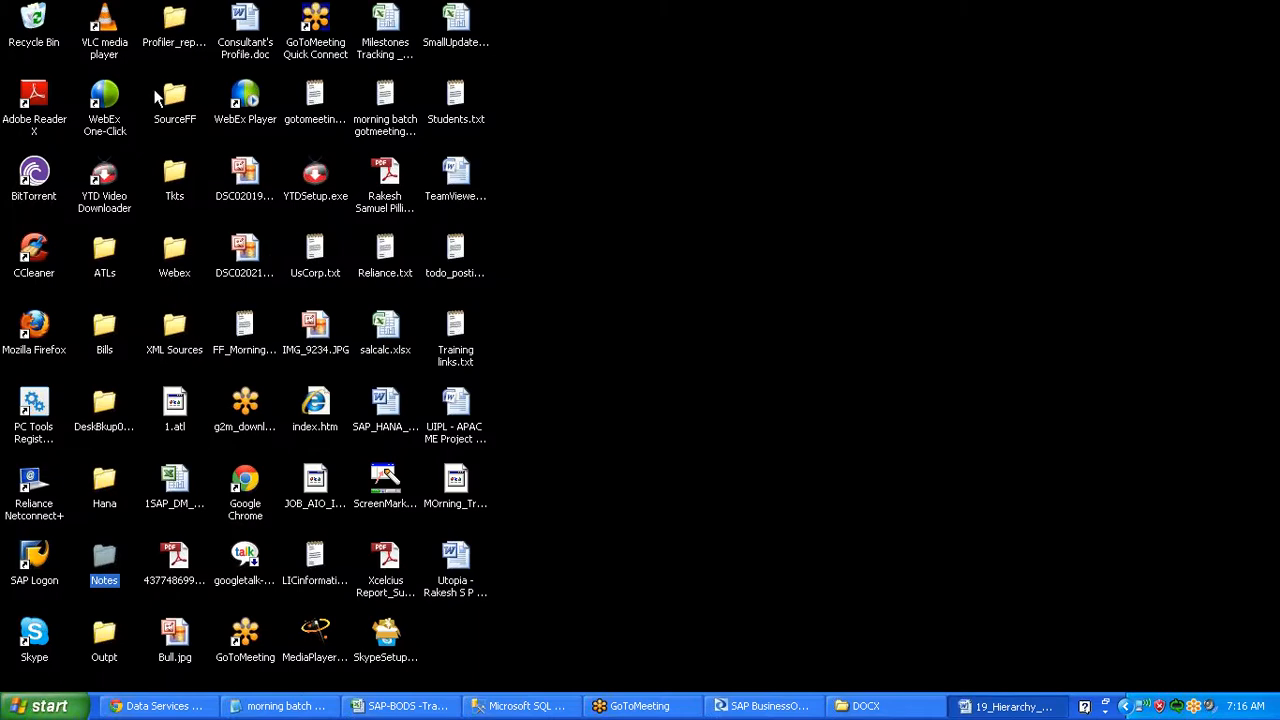
double_click(175, 99)
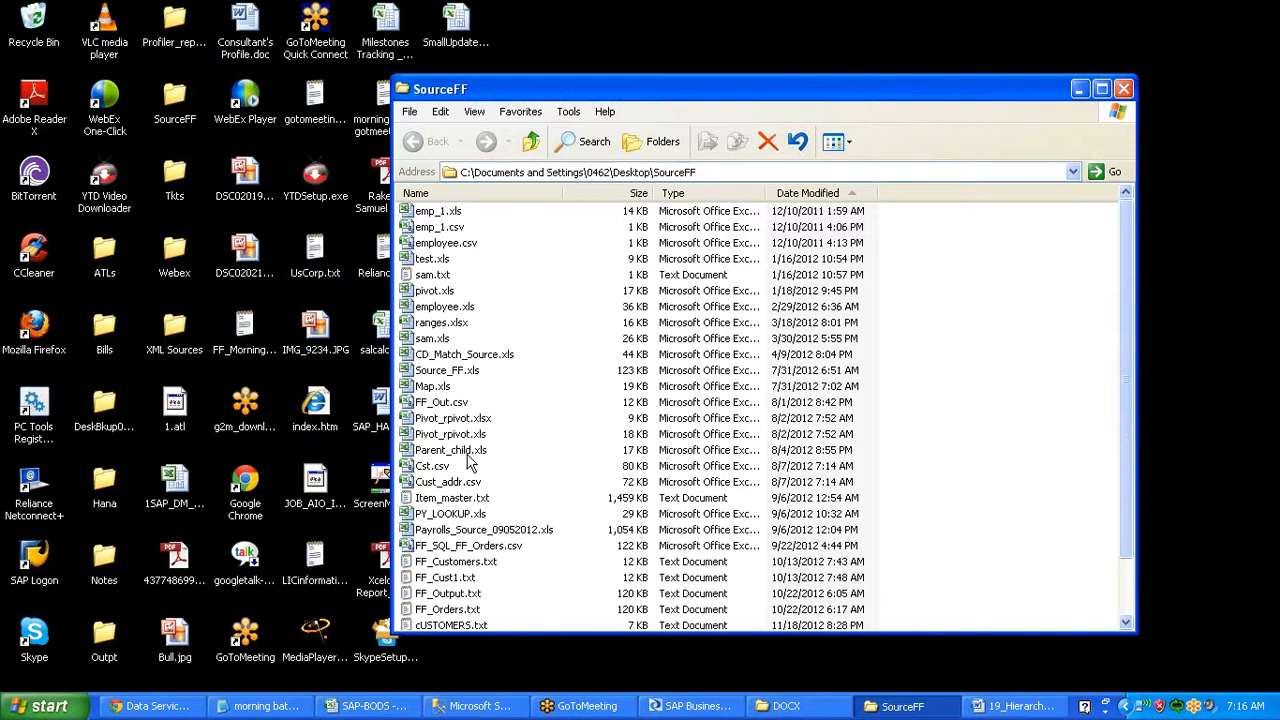
double_click(450, 450)
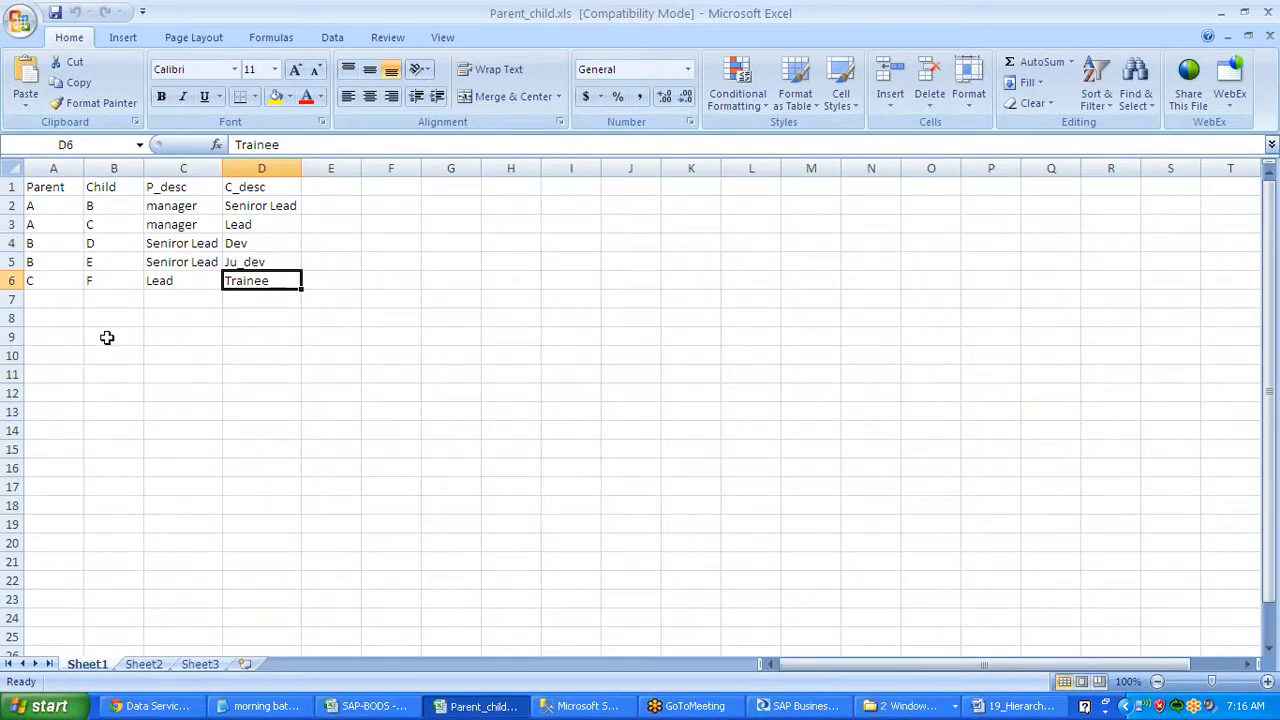
Examine the parent-child pairs and their P_desc and C_desc descriptions in Sheet1, and close the Parent_child.xls workbook
left_click(42, 205)
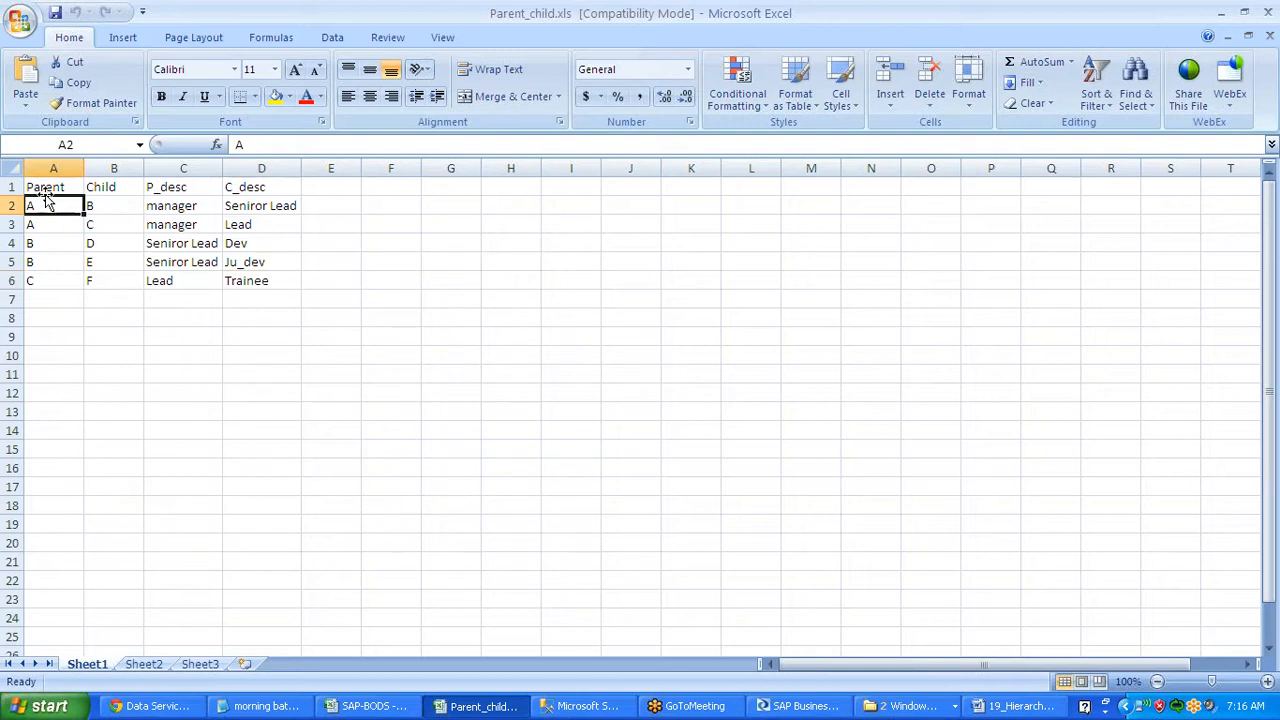
left_click(205, 206)
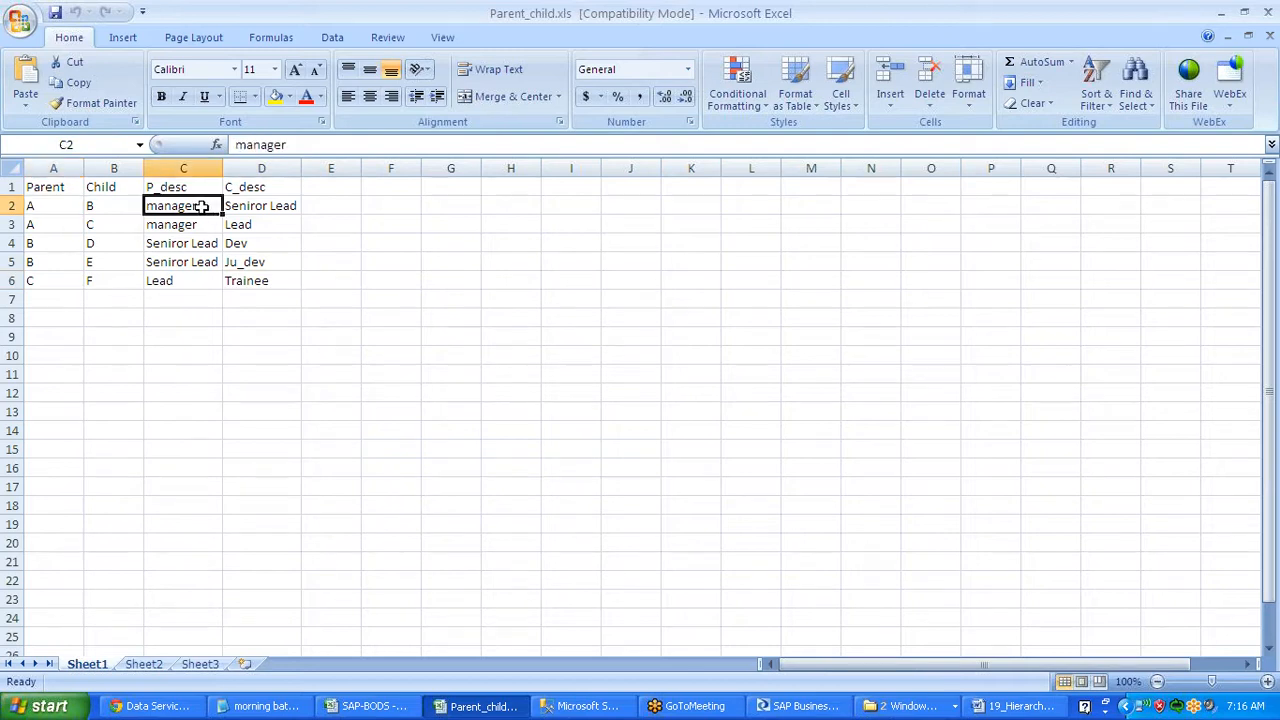
left_click(57, 203)
left_click(157, 204)
left_click(110, 206)
left_click(260, 207)
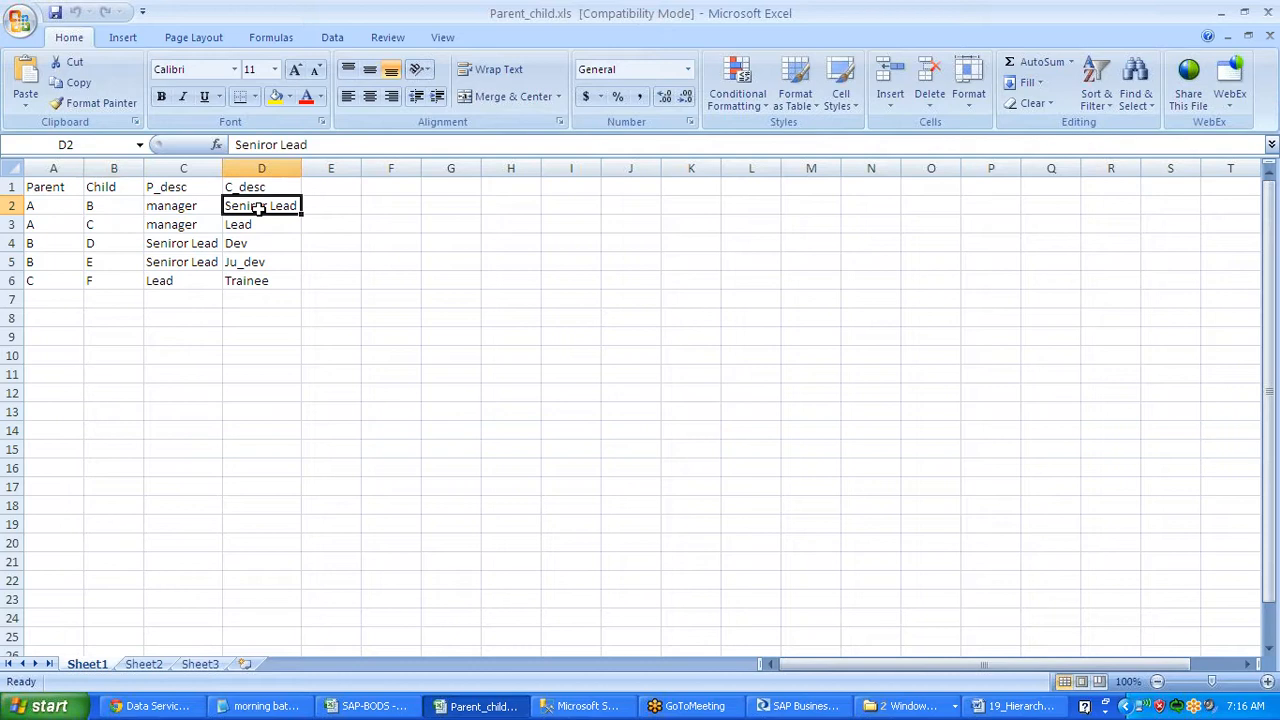
left_click(59, 206)
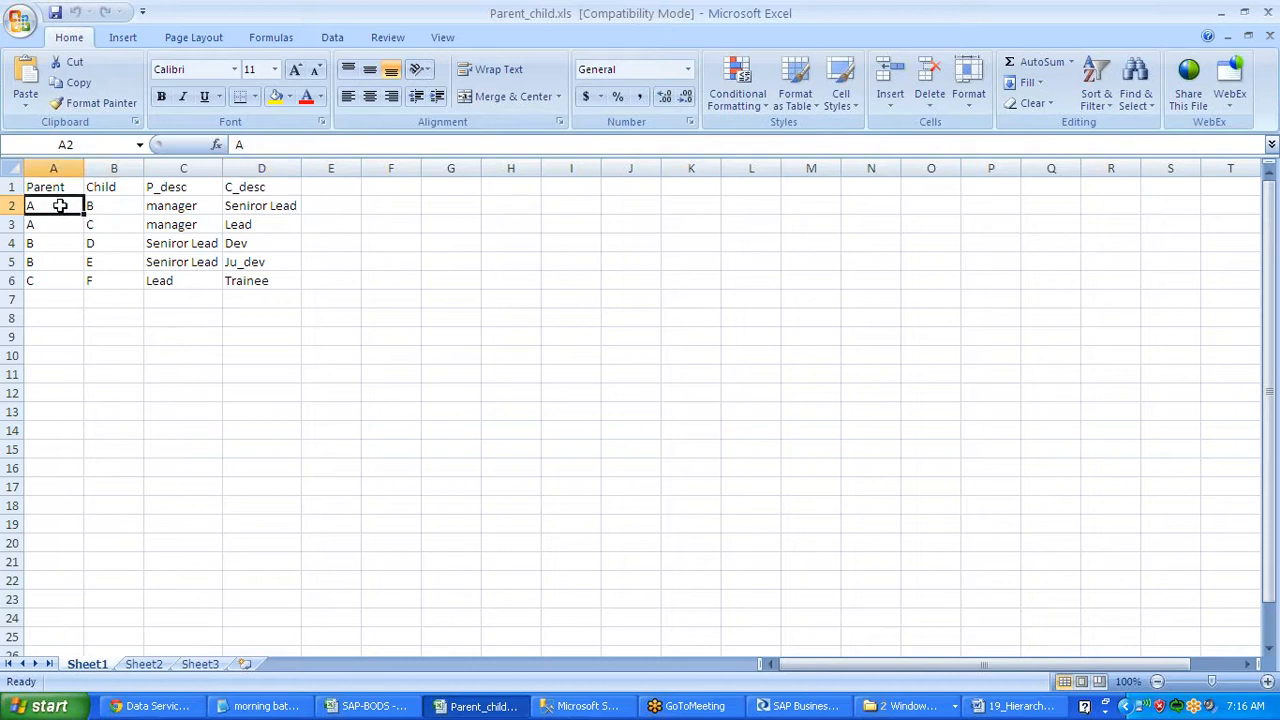
left_click(110, 206)
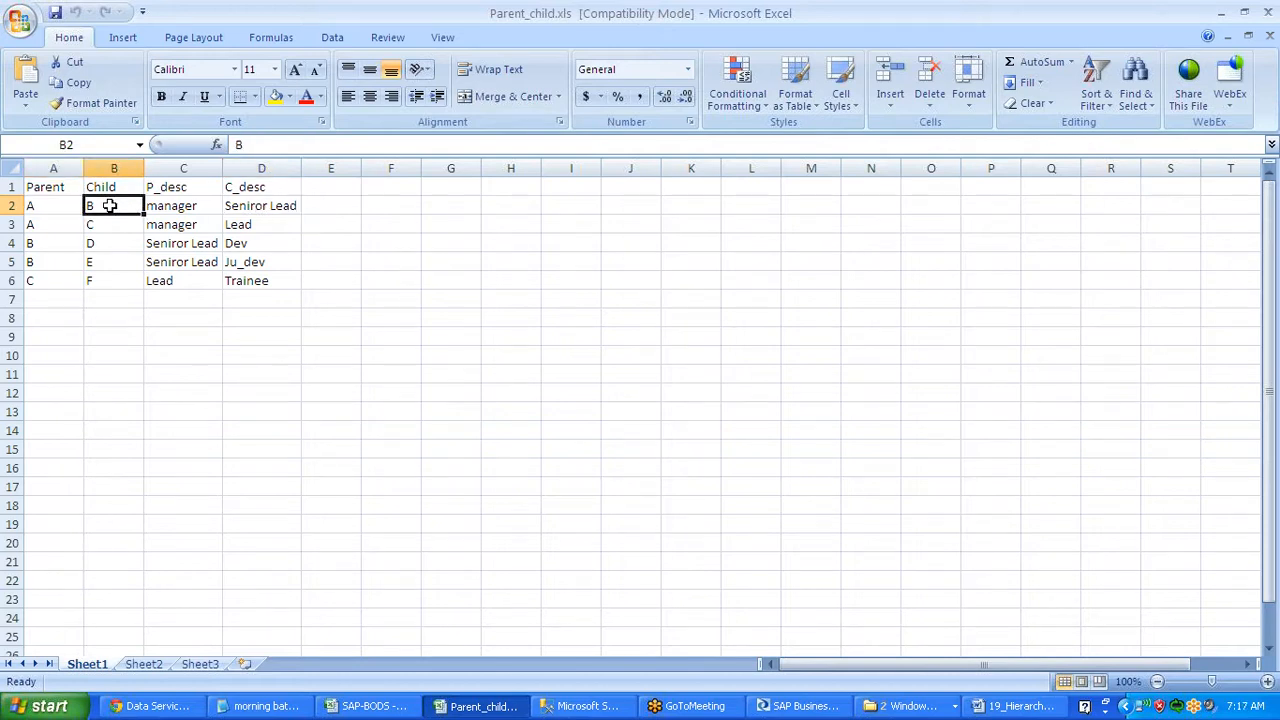
left_click(42, 225)
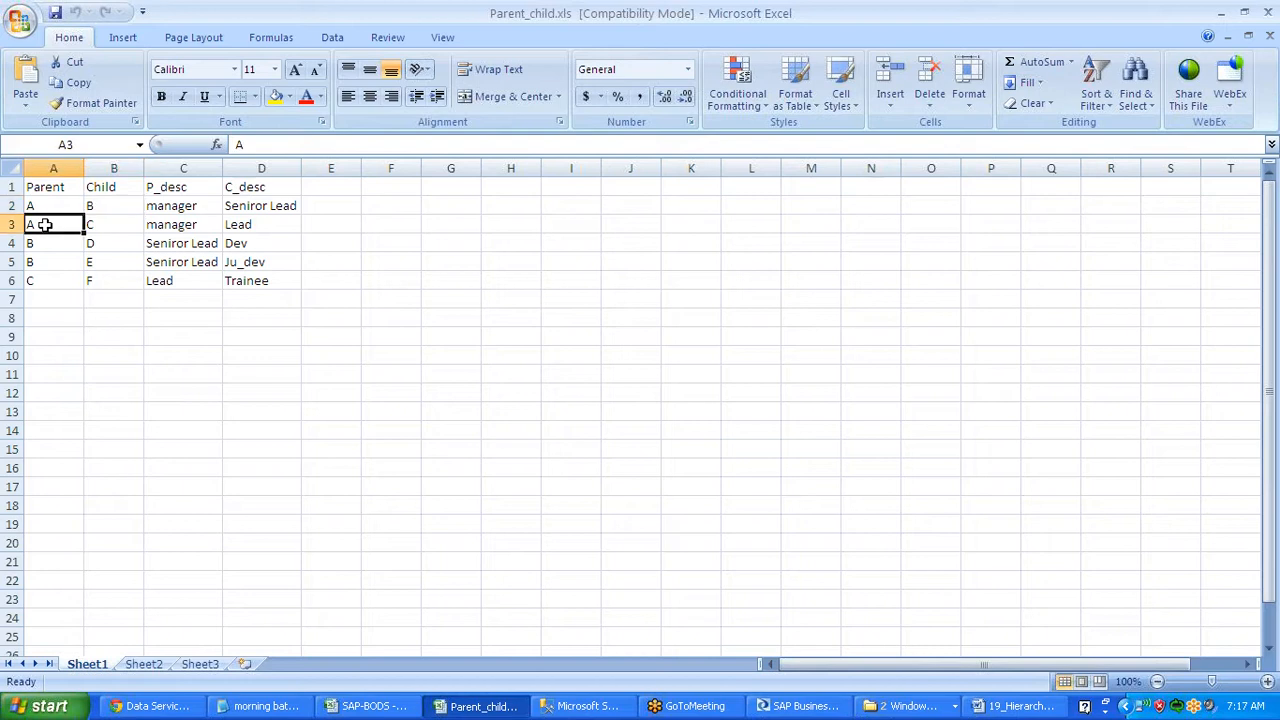
left_click(133, 224)
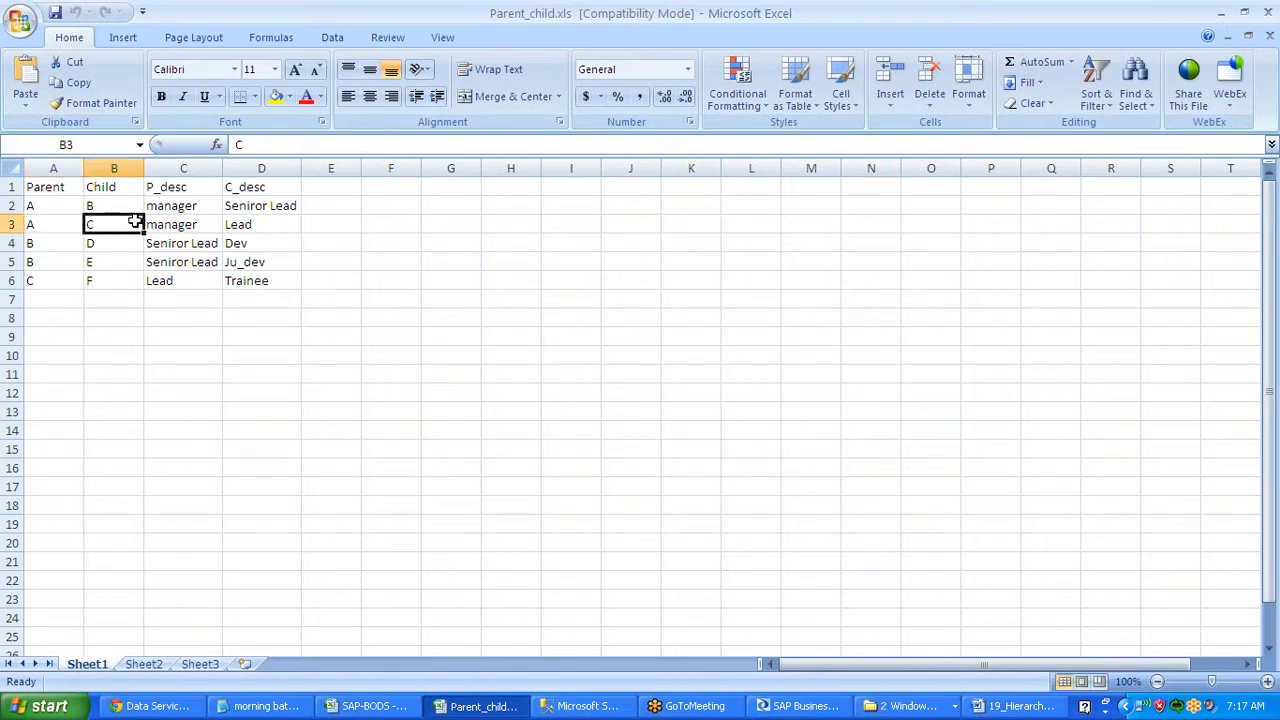
left_click(48, 242)
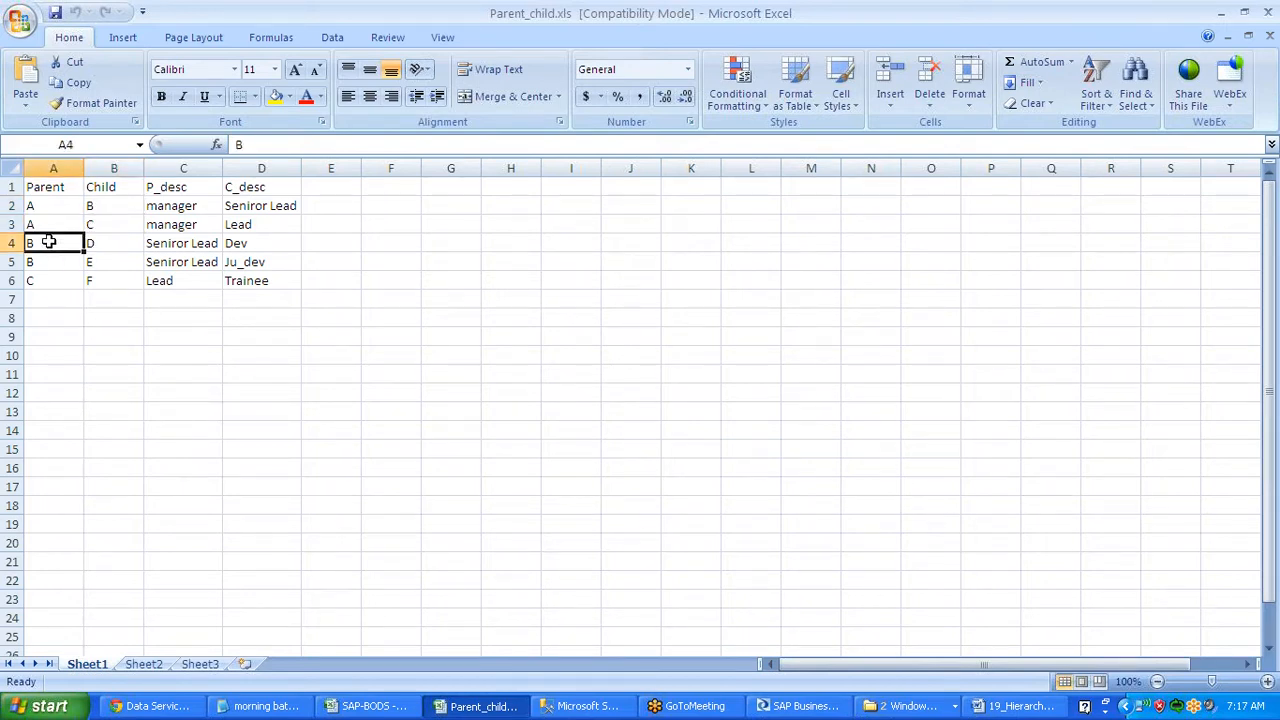
left_click(105, 243)
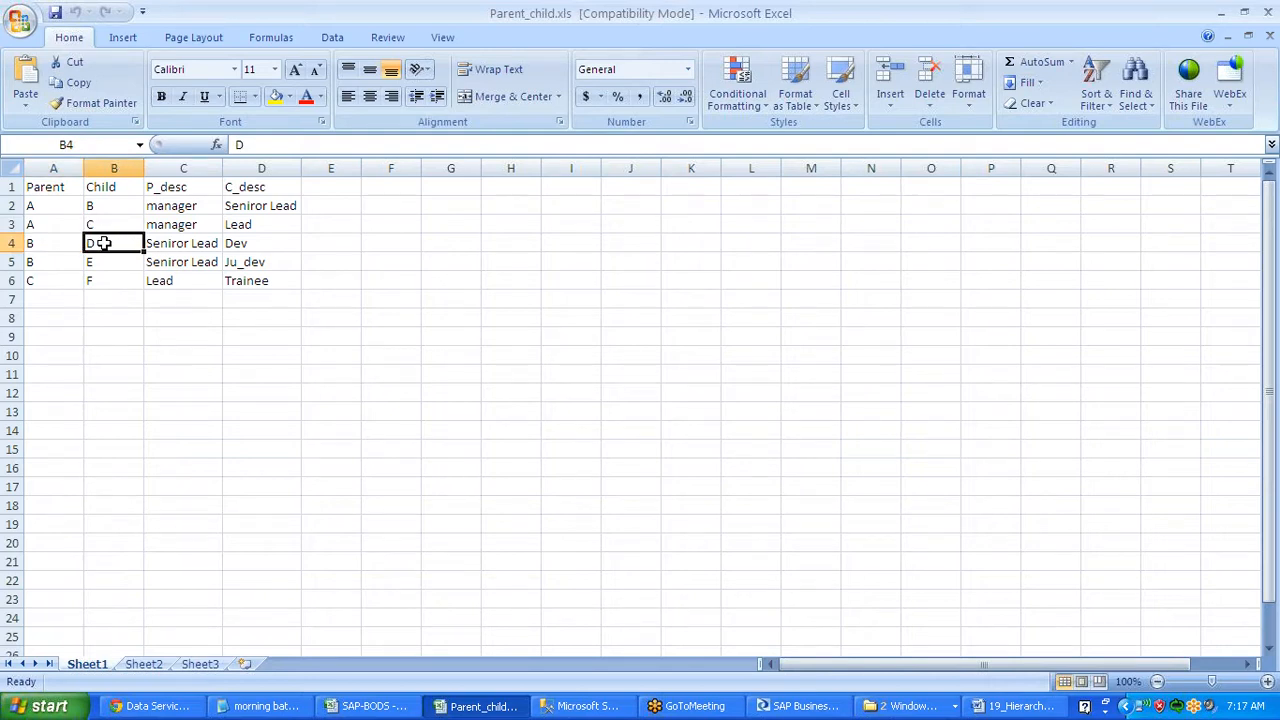
left_click(54, 261)
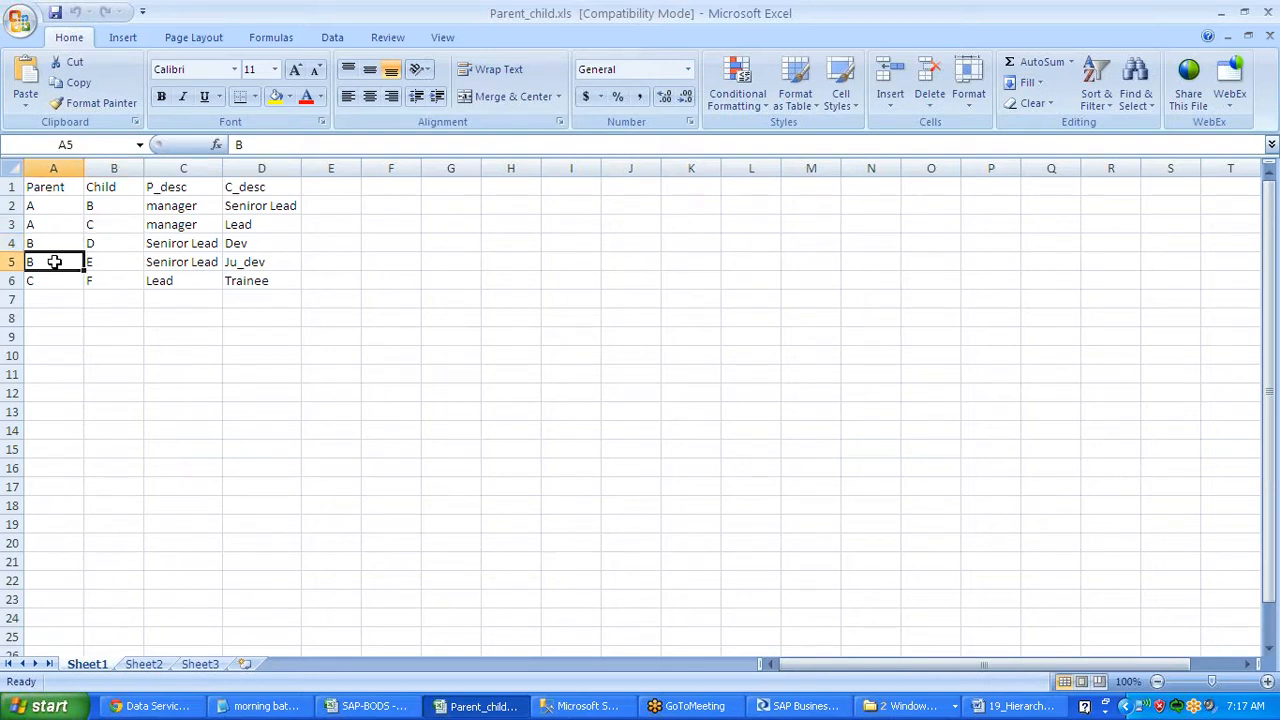
left_click(113, 259)
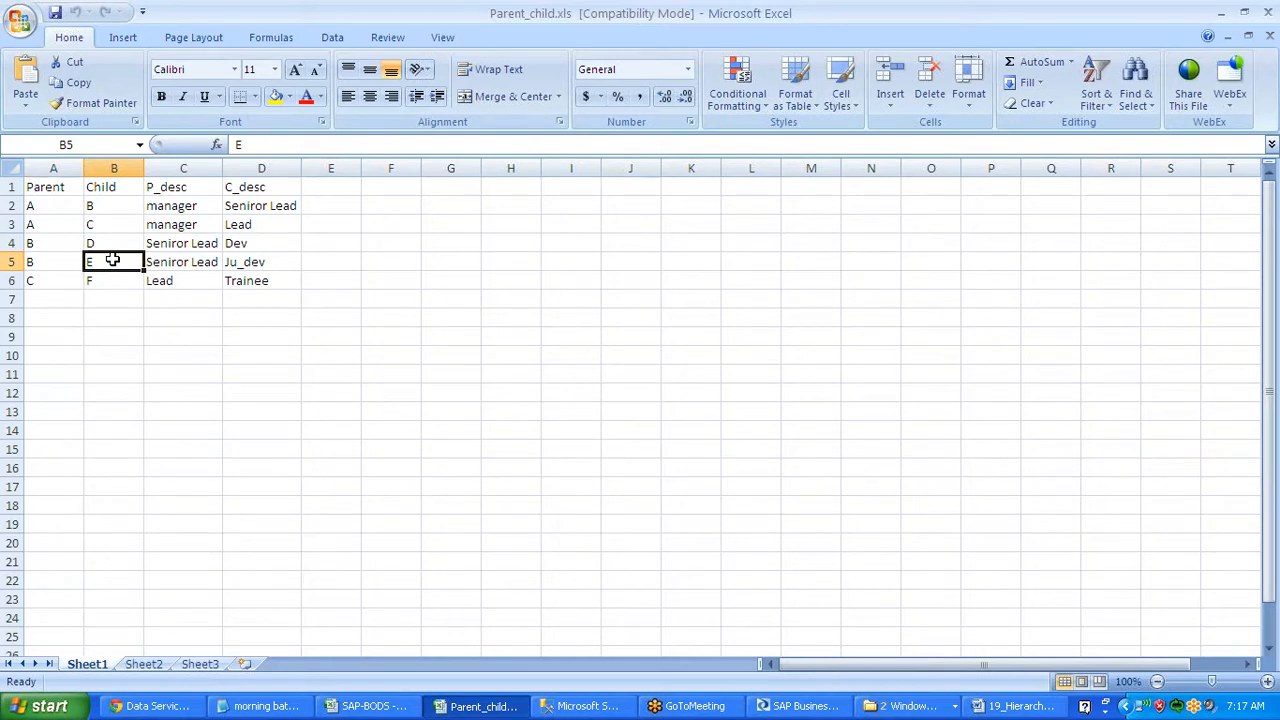
left_click(50, 284)
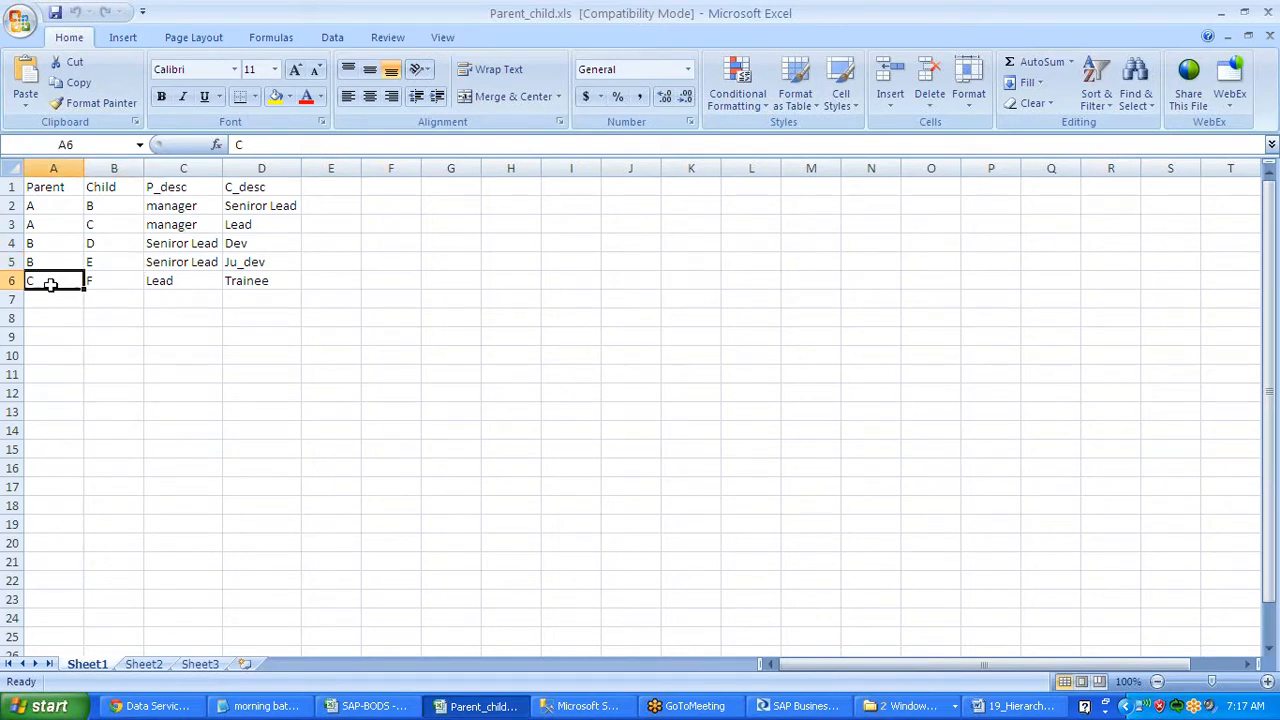
left_click(110, 282)
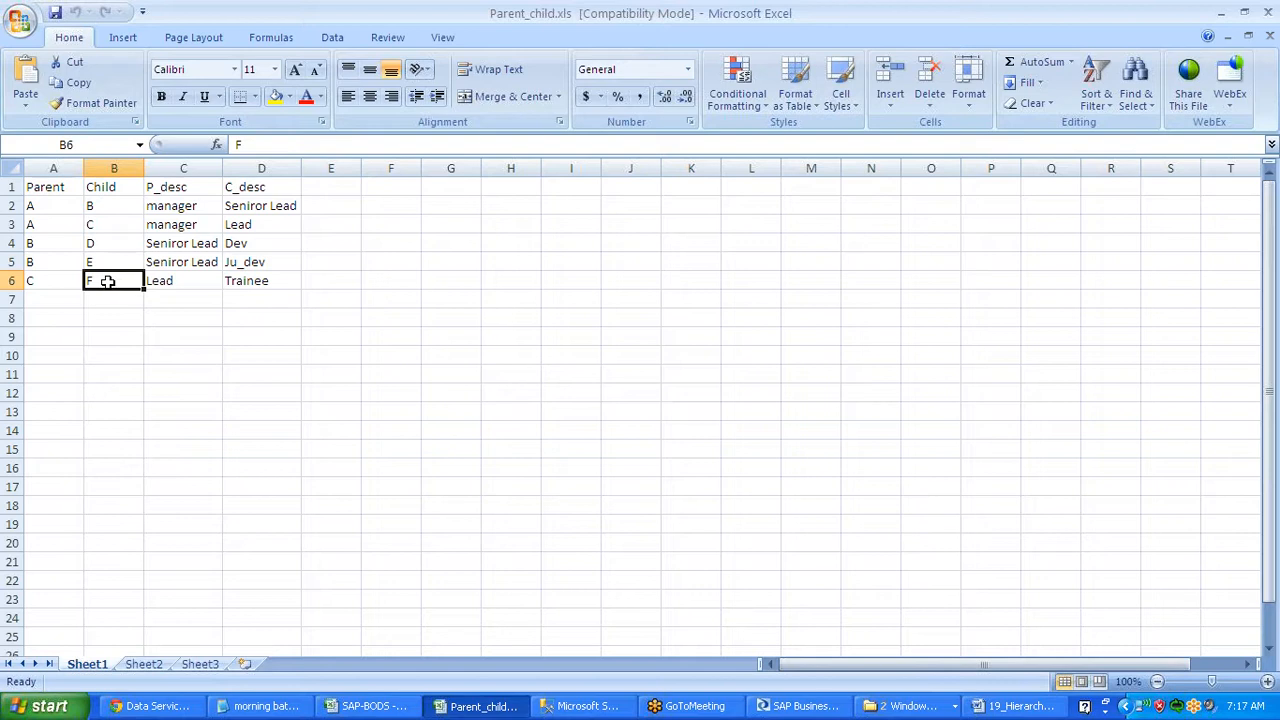
left_click_drag(47, 186, 245, 282)
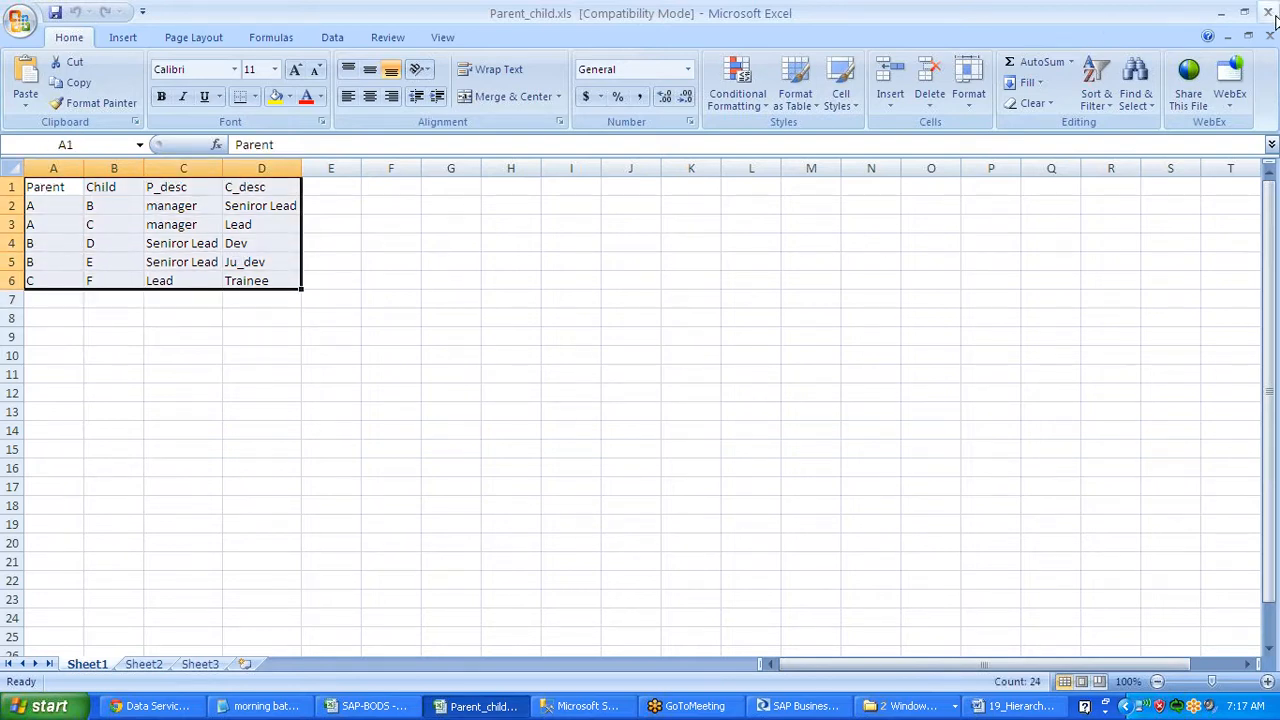
left_click(1268, 12)
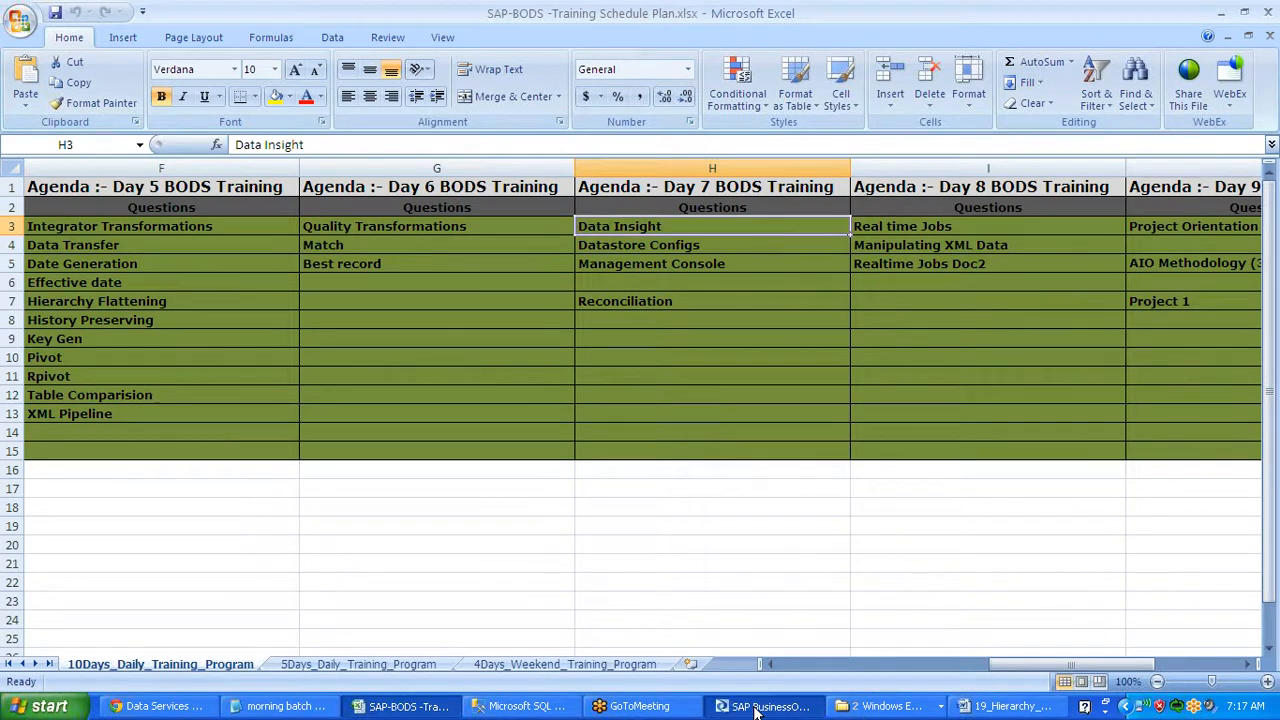
Switch to Data Services Designer and start a new Excel workbook format named Parent_Child
left_click(757, 708)
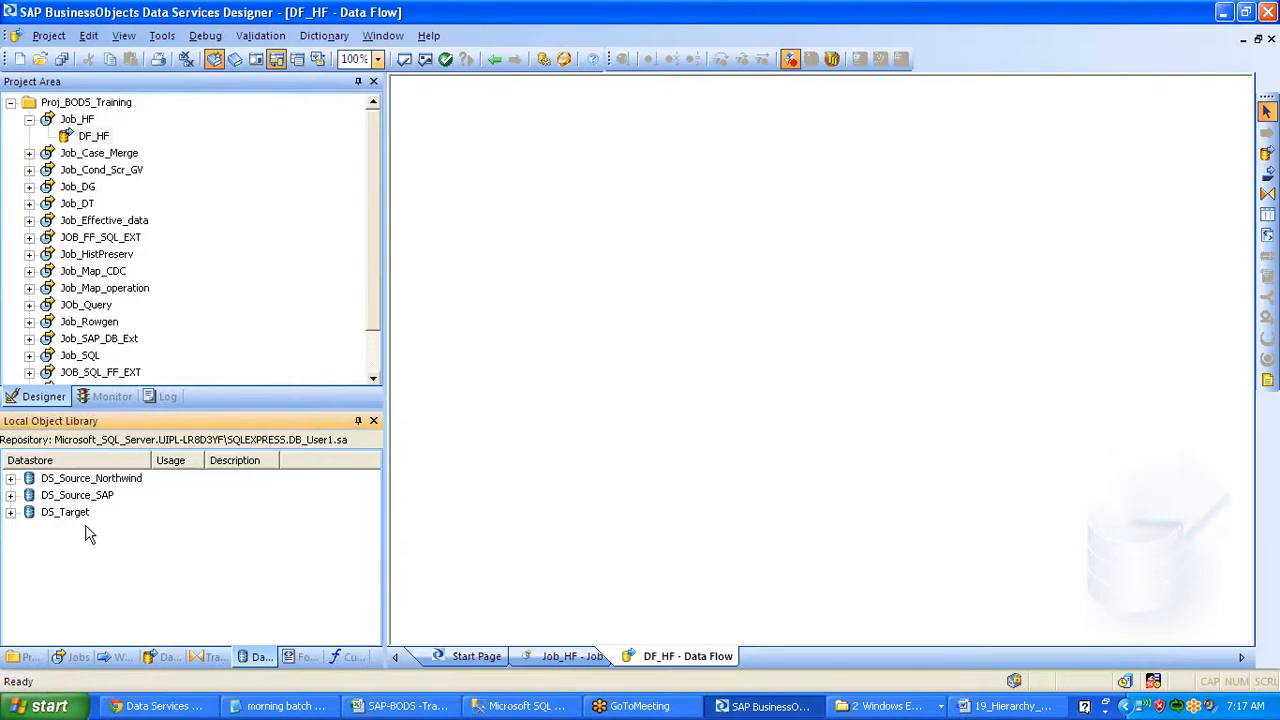
left_click(303, 658)
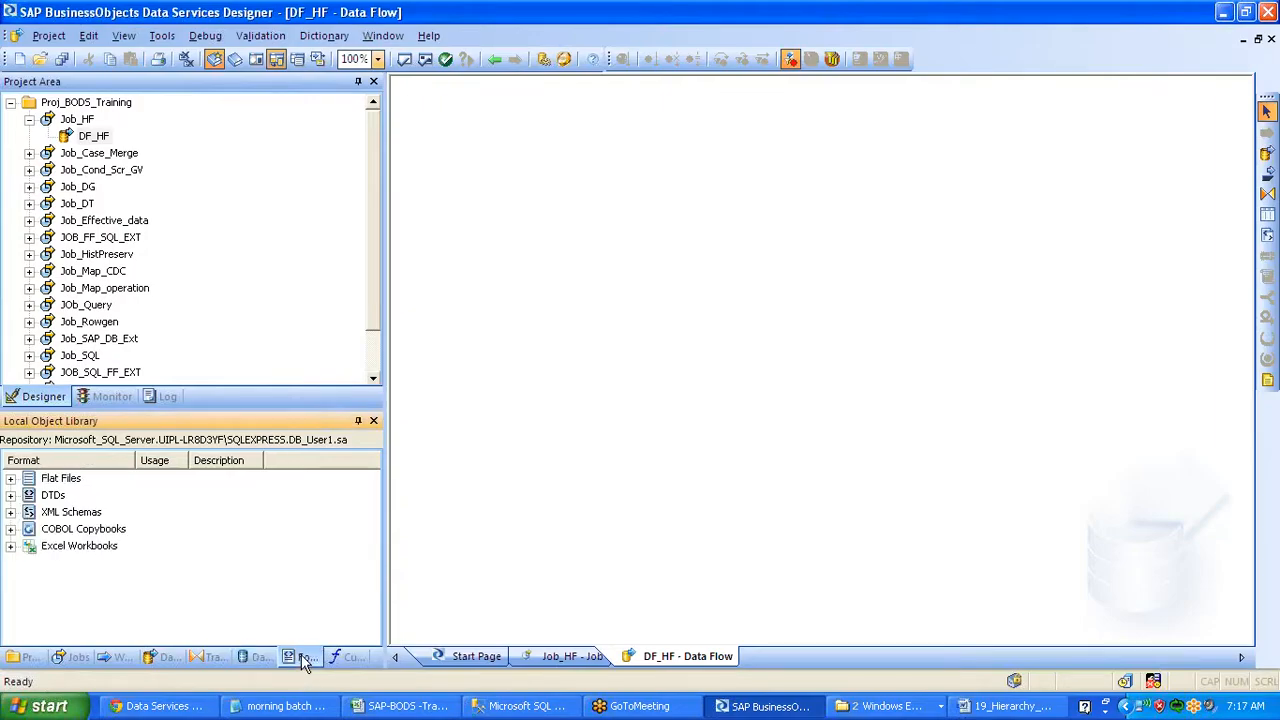
left_click(68, 546)
right_click(68, 546)
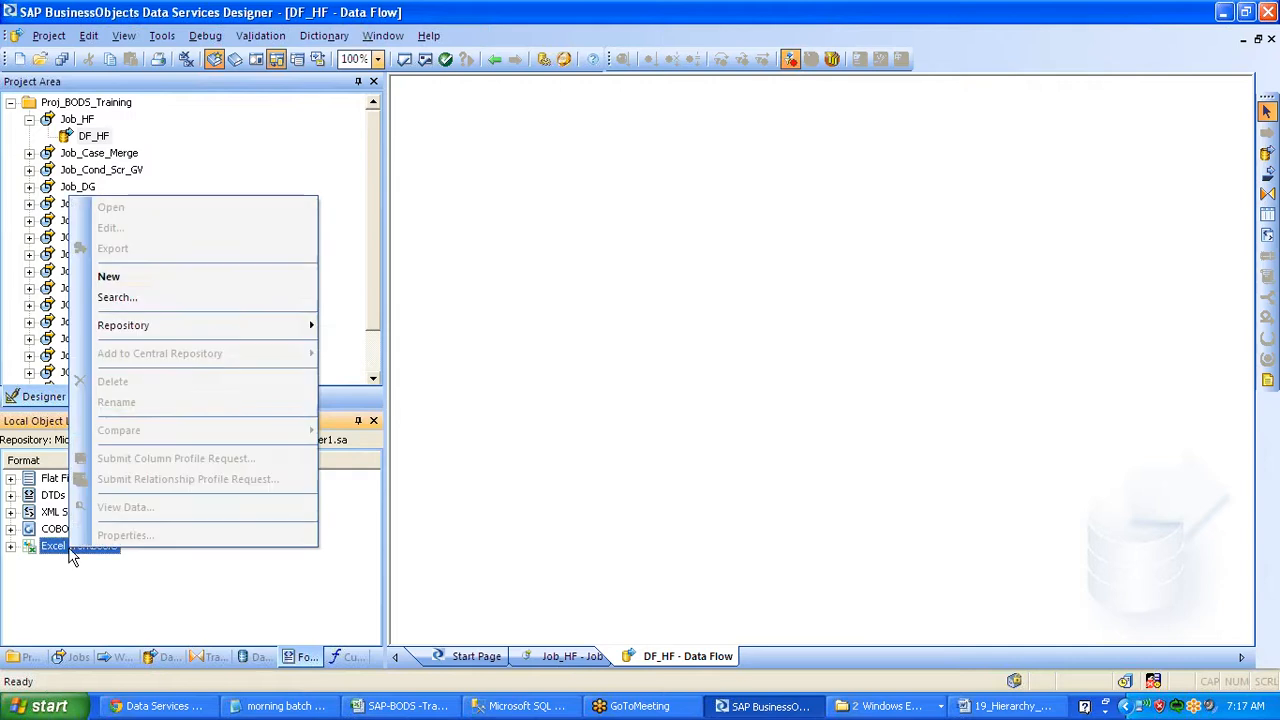
left_click(164, 276)
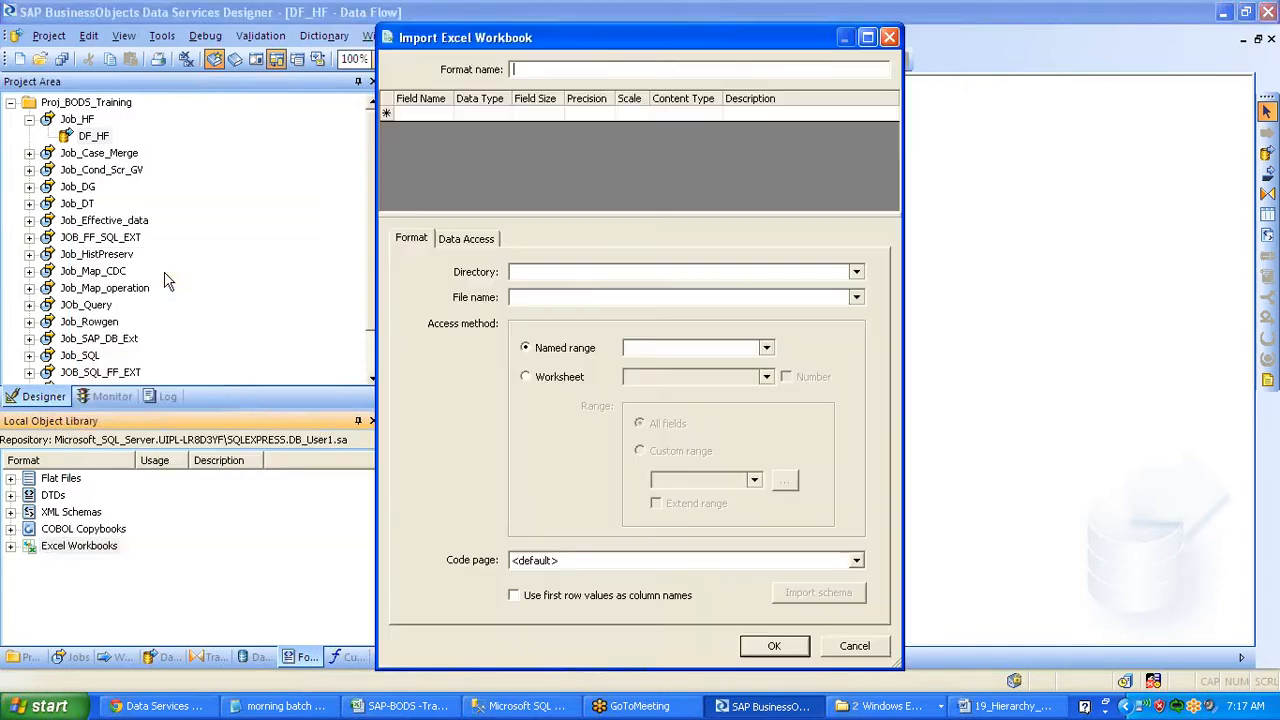
type("P_")
type("a")
key("BackSpace")
key("BackSpace")
key("BackSpace")
key("BackSpace")
type("nt_Chil")
key("Tab")
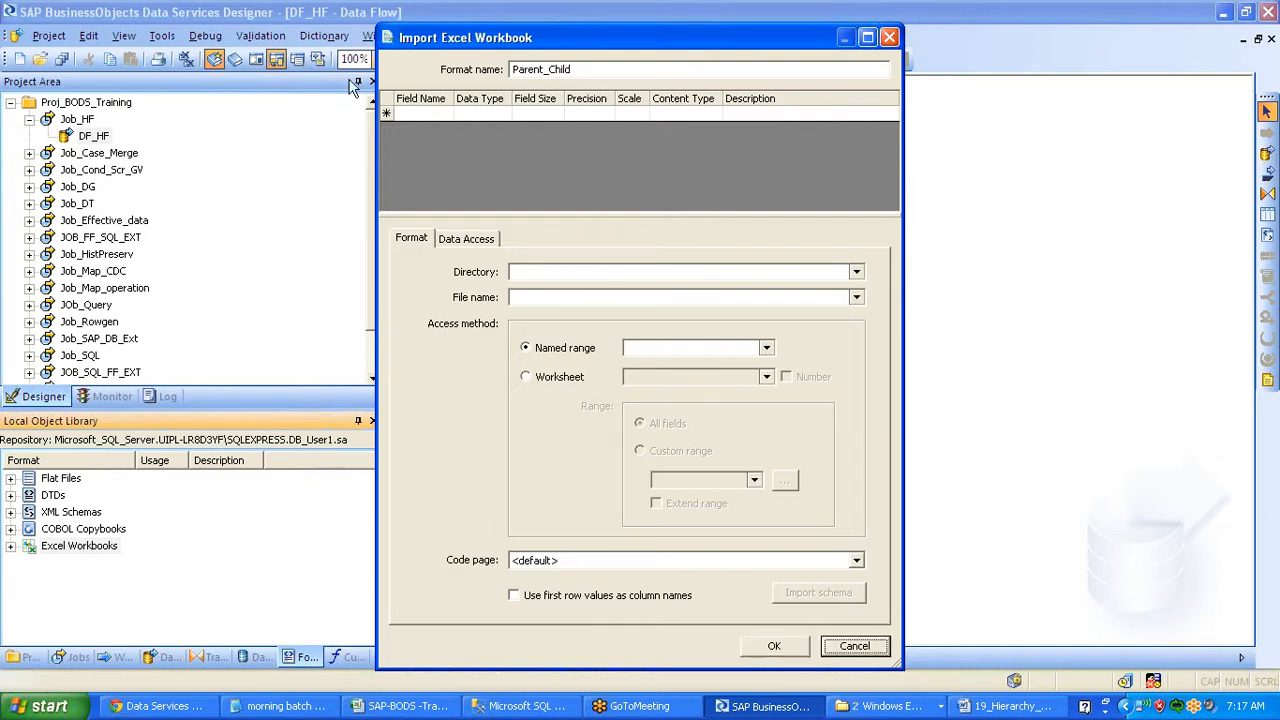
Point the Parent_Child format at the Parent_child.xls file in the desktop SourceFF folder
left_click(857, 272)
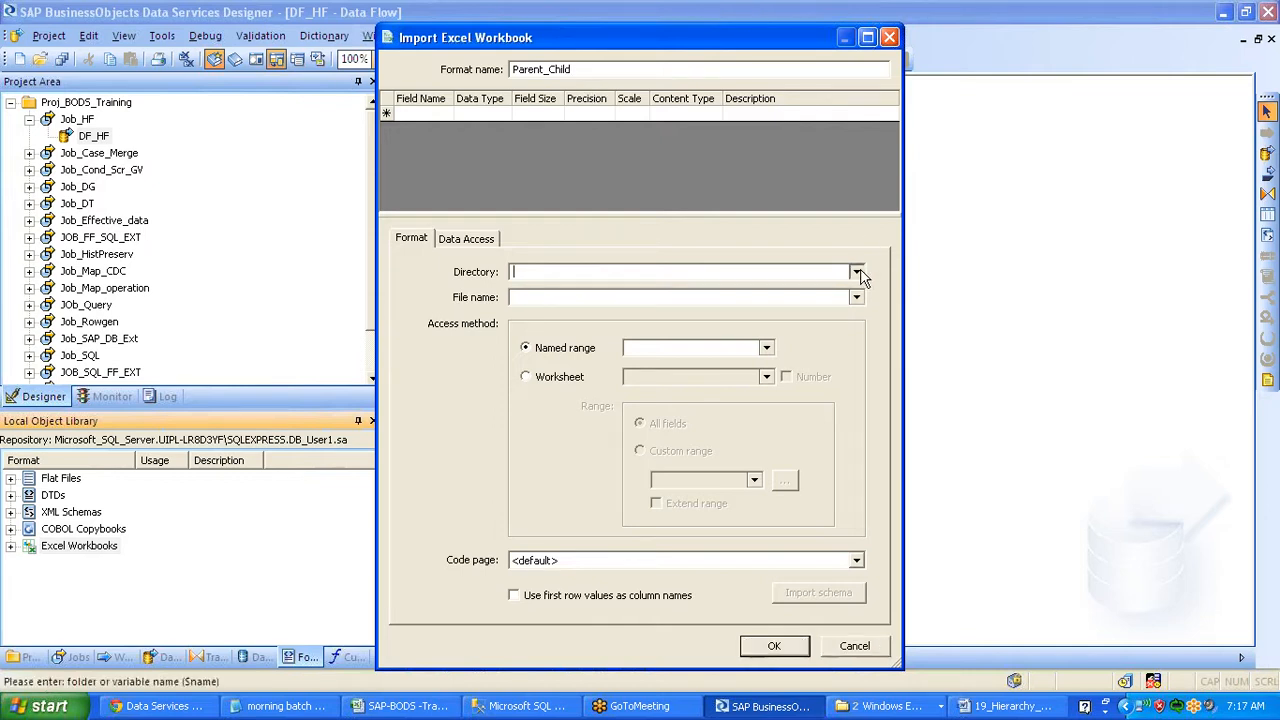
left_click(804, 294)
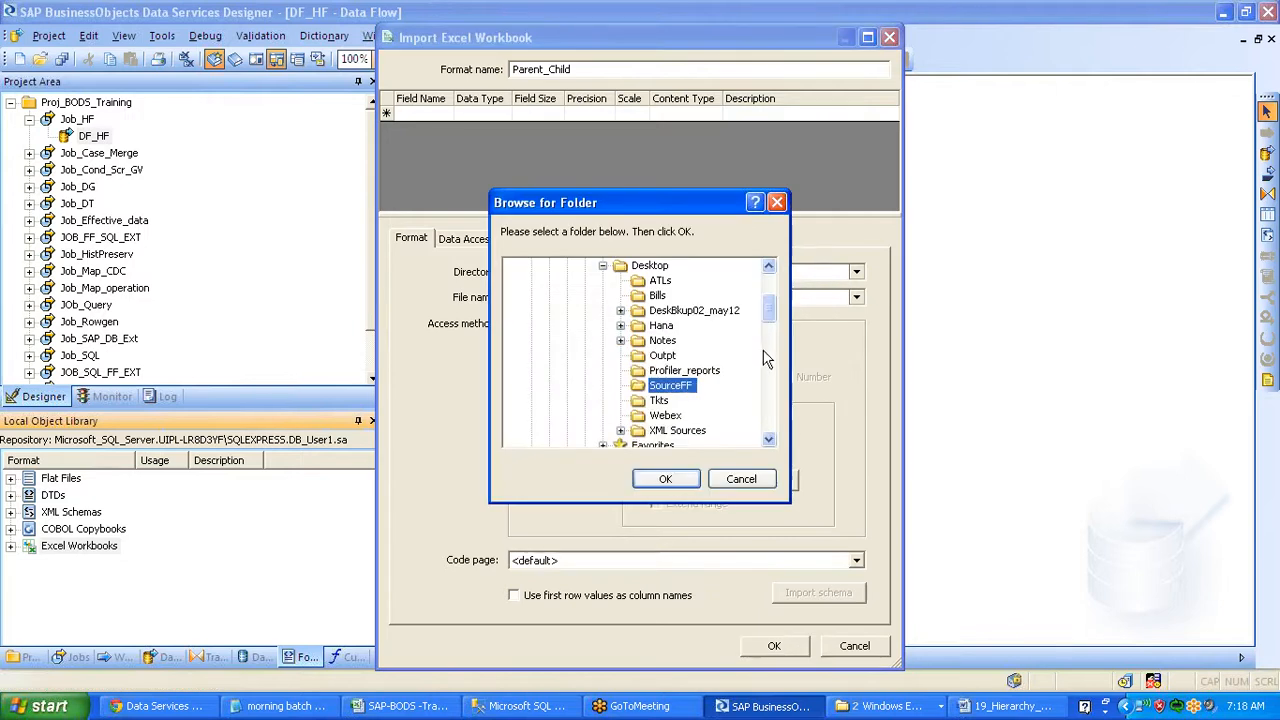
left_click(665, 479)
left_click(857, 297)
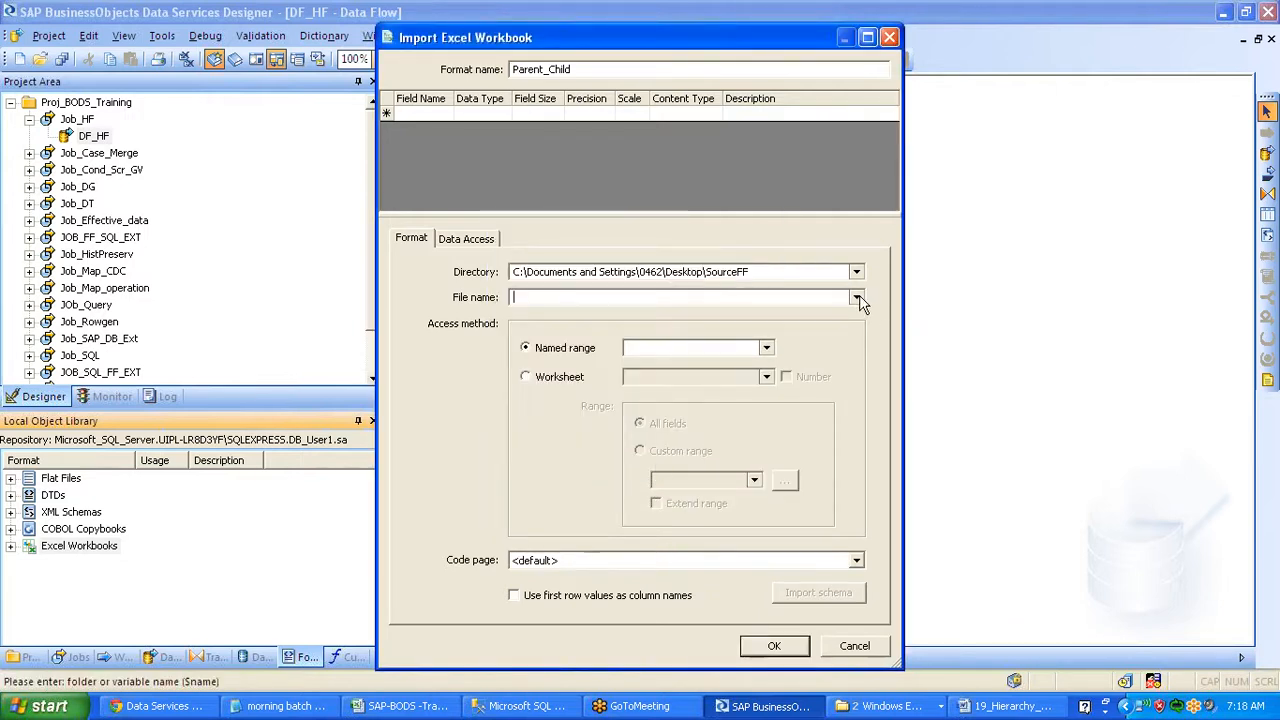
left_click(838, 318)
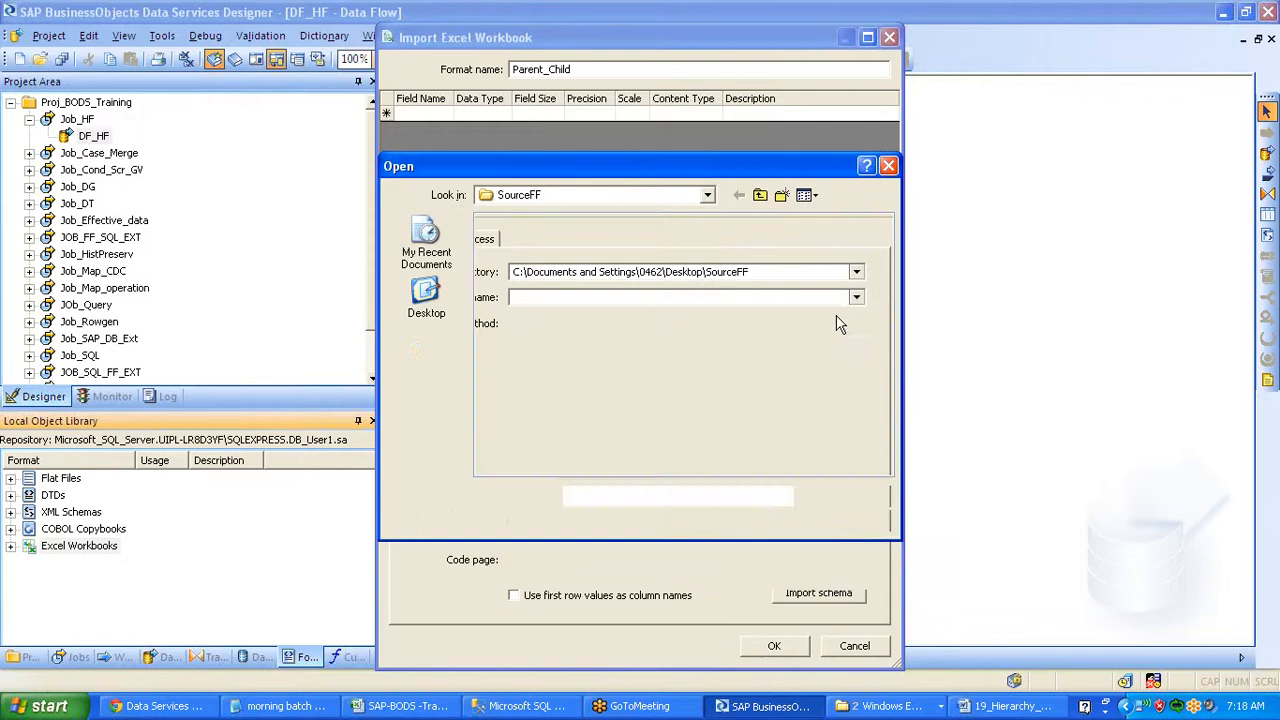
left_click(545, 318)
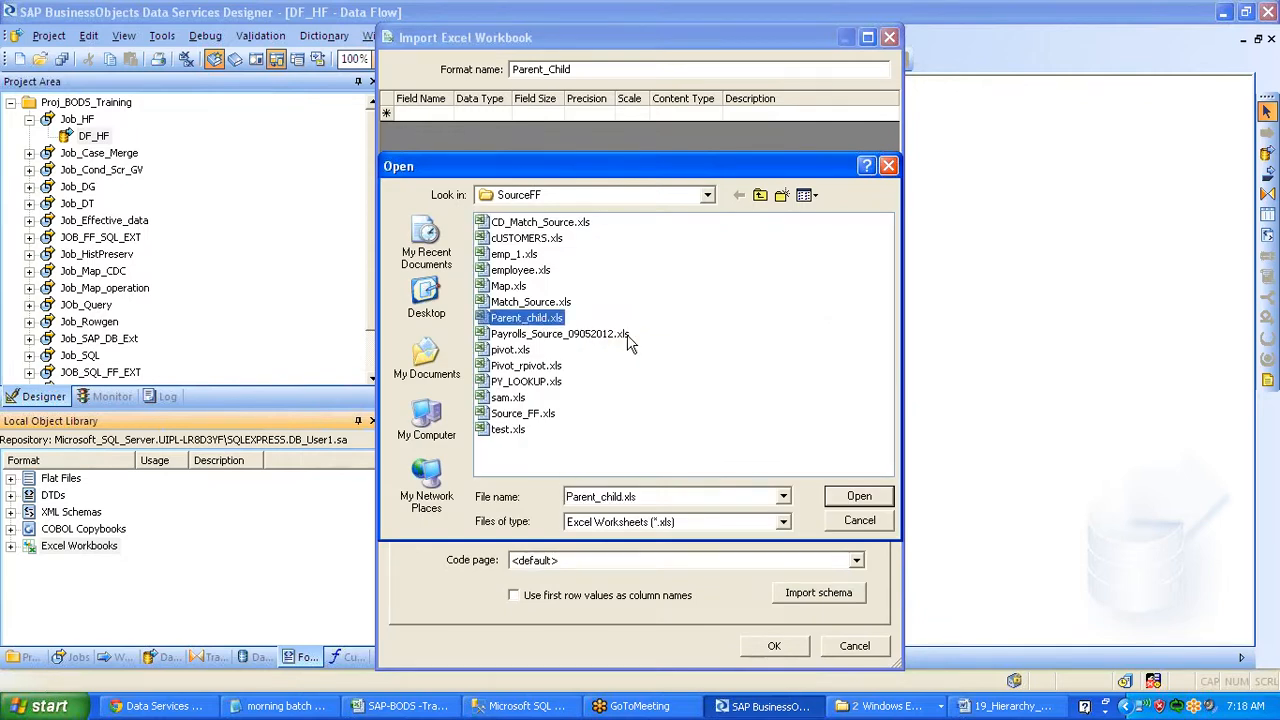
left_click(872, 503)
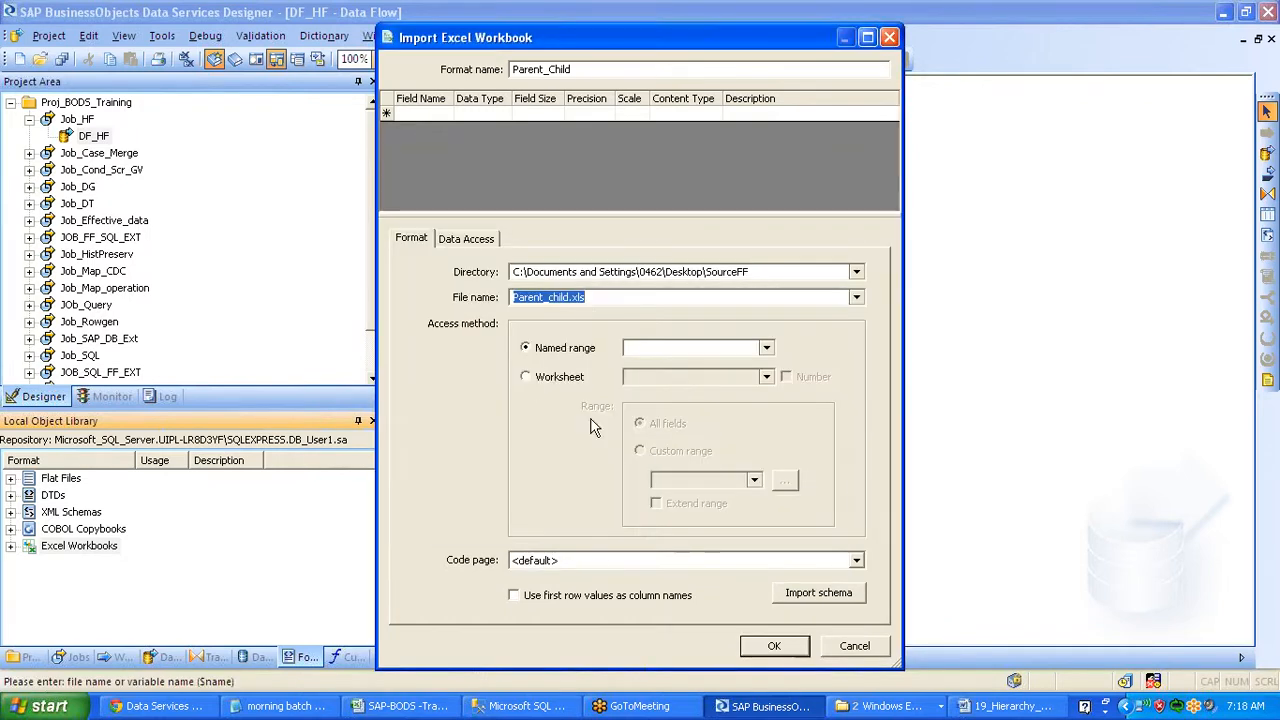
Import the schema from worksheet Sheet1 using the first row values as column names, and save the Parent_Child format
left_click(527, 377)
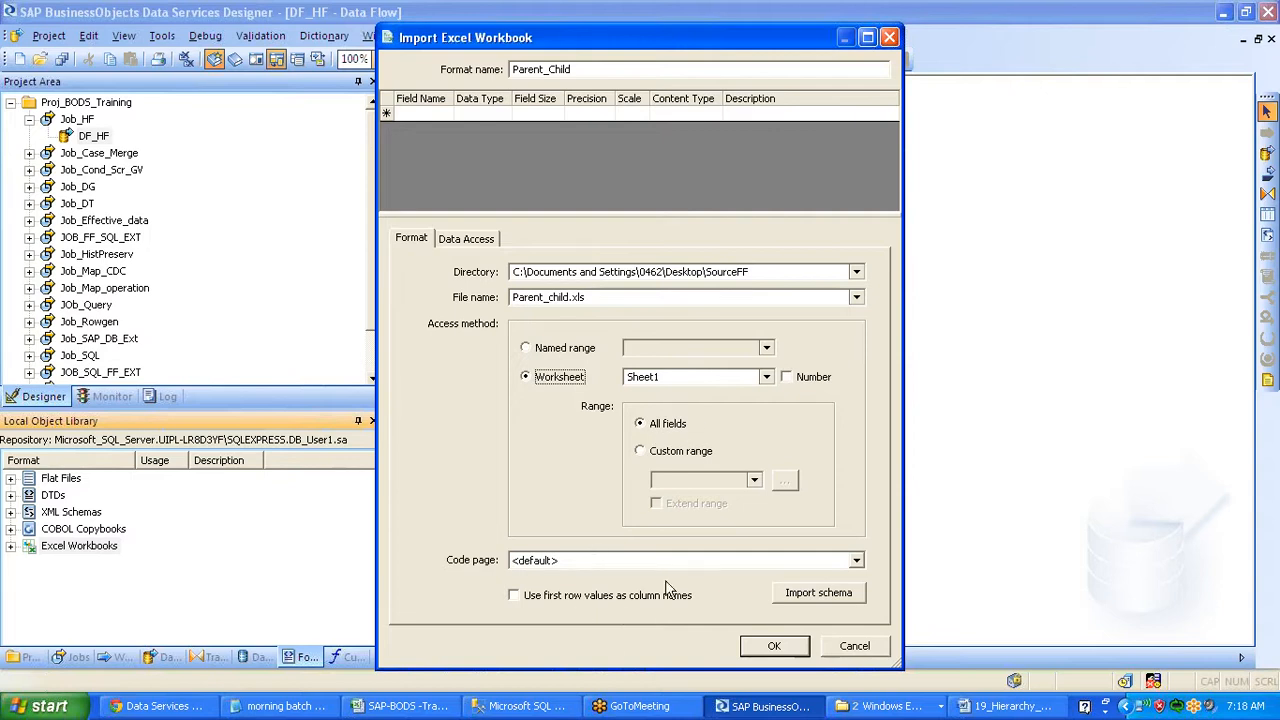
left_click(624, 598)
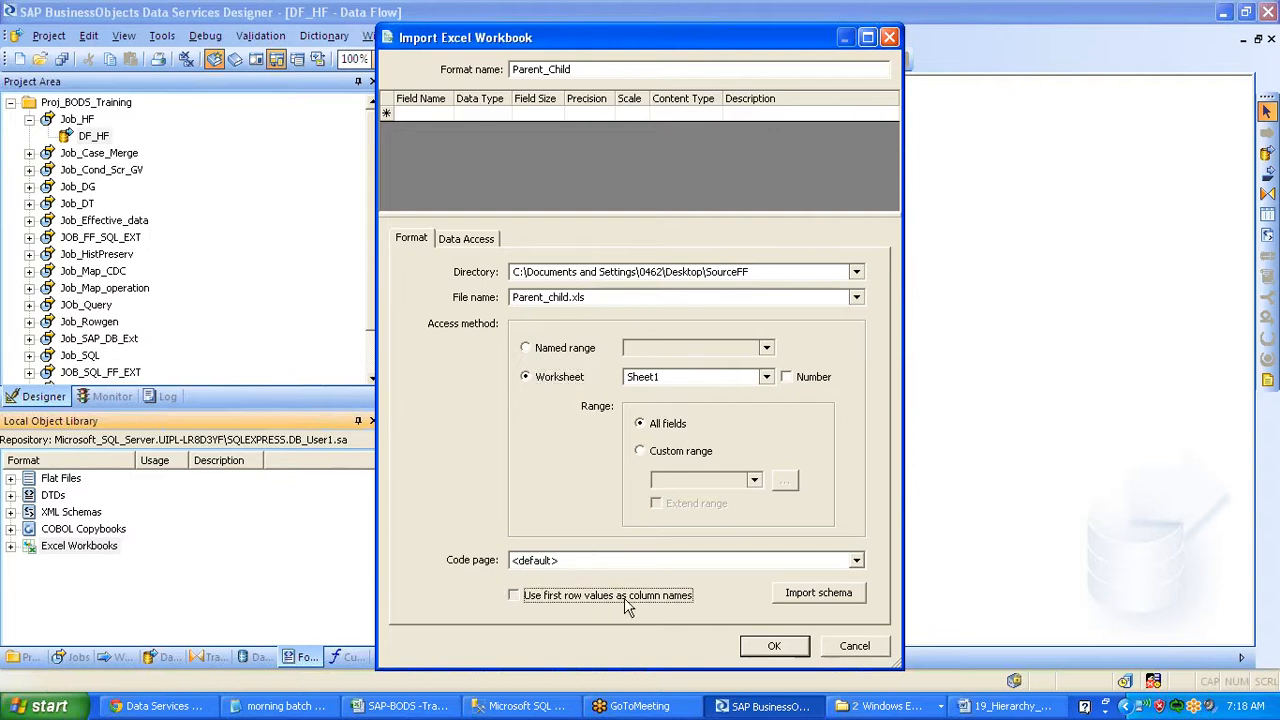
left_click(818, 593)
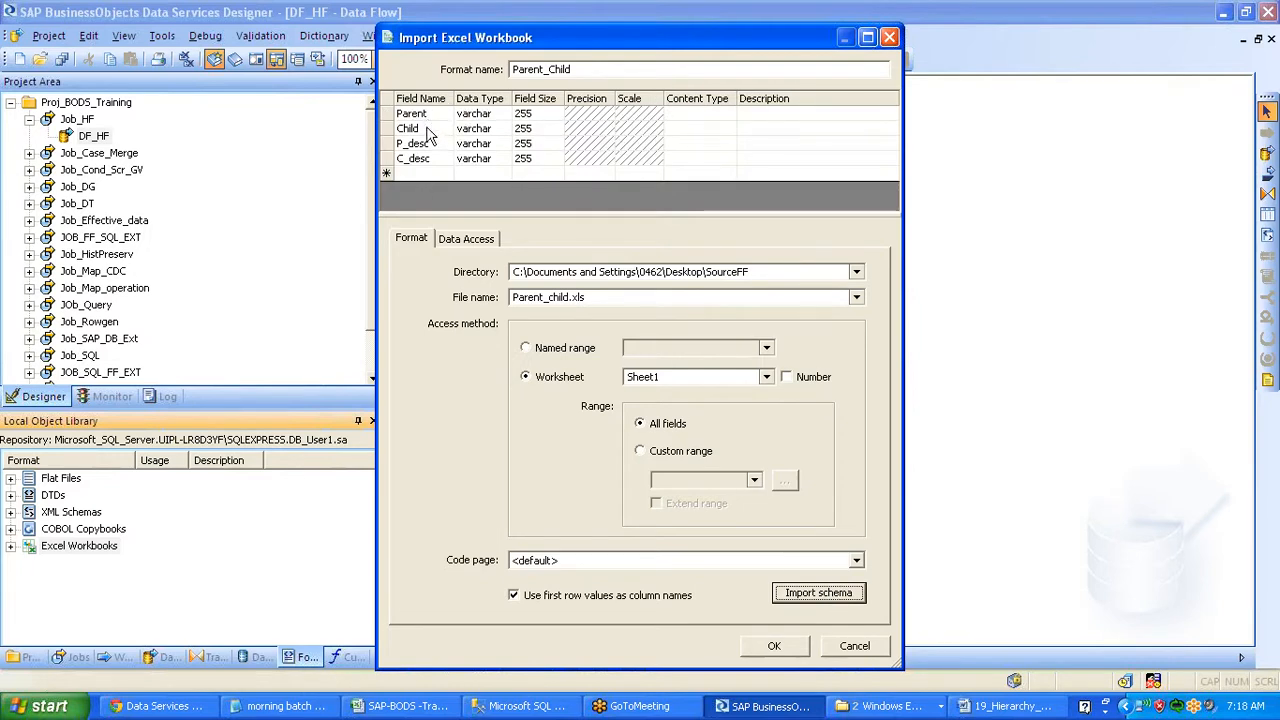
left_click(774, 646)
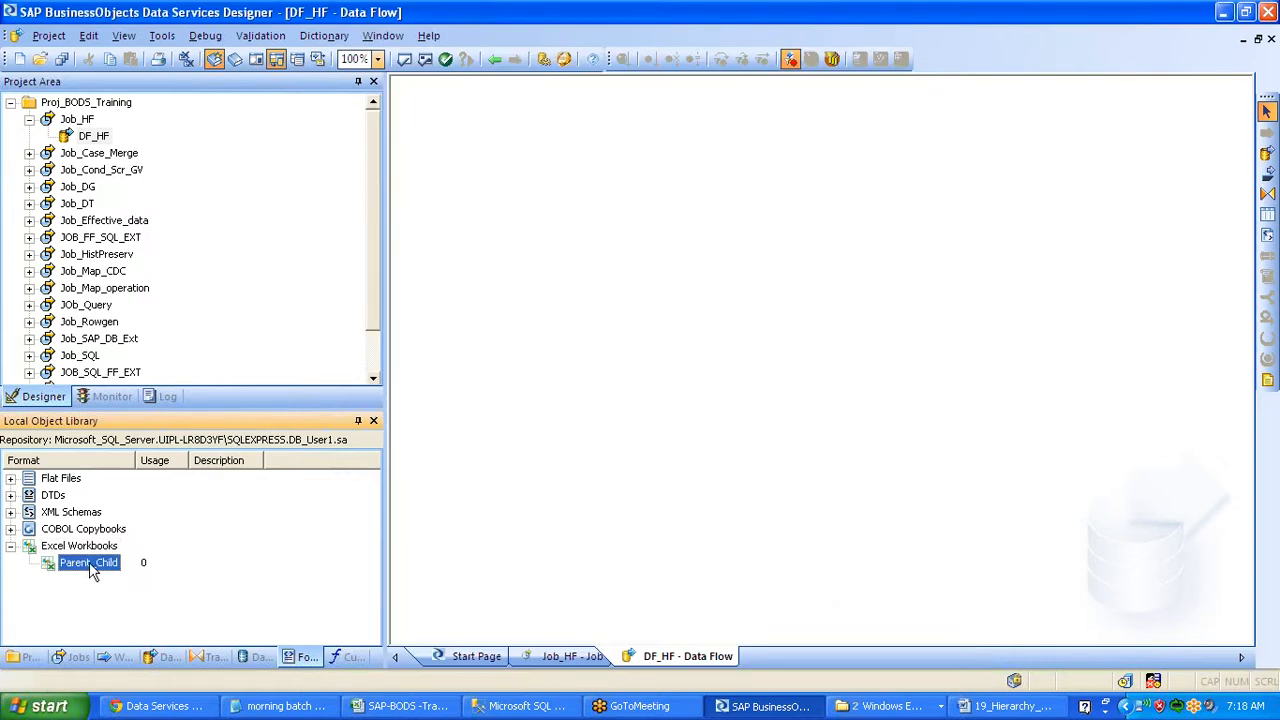
Place the Parent_Child workbook as a source in the DF_HF data flow and preview its data
left_click_drag(89, 562, 466, 228)
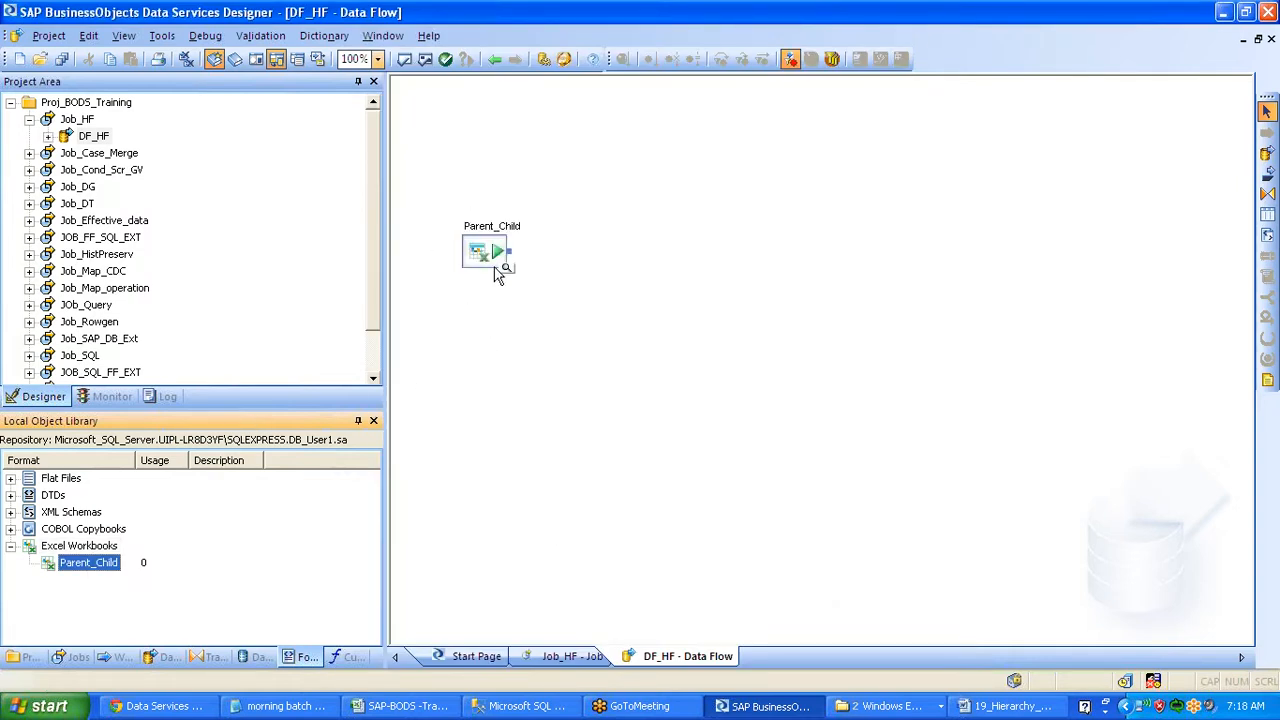
left_click(506, 268)
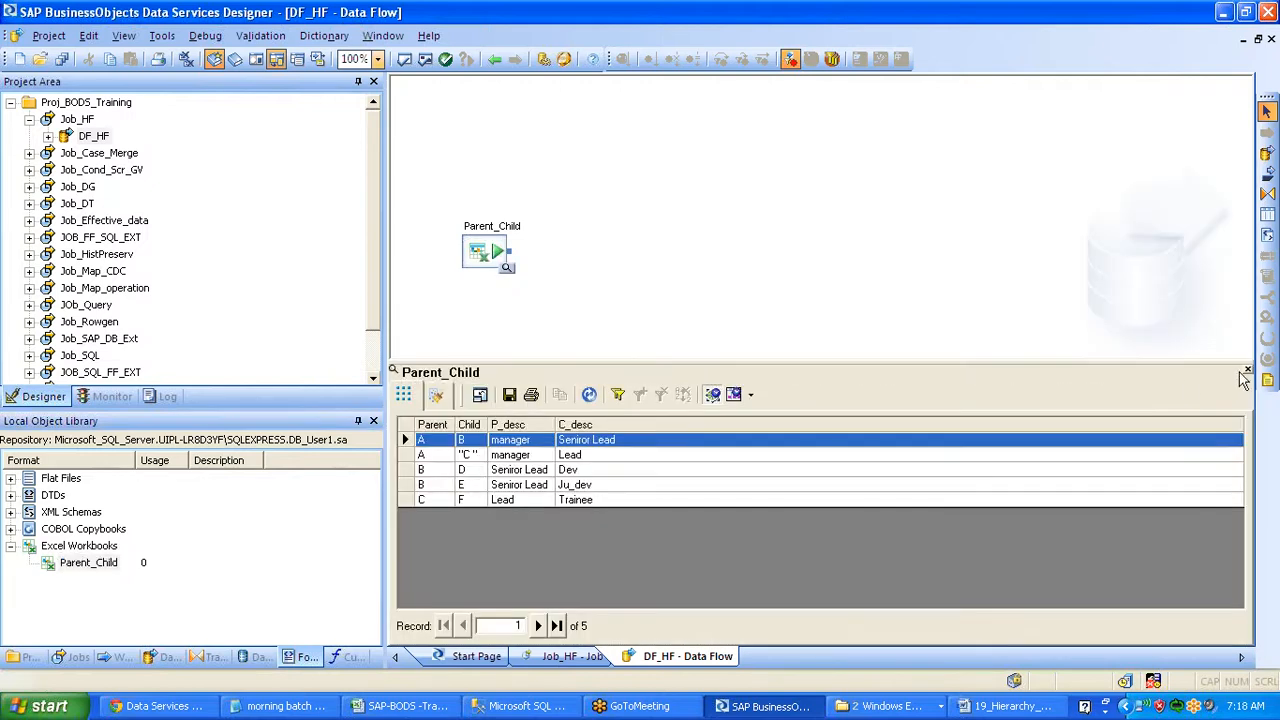
left_click(1247, 371)
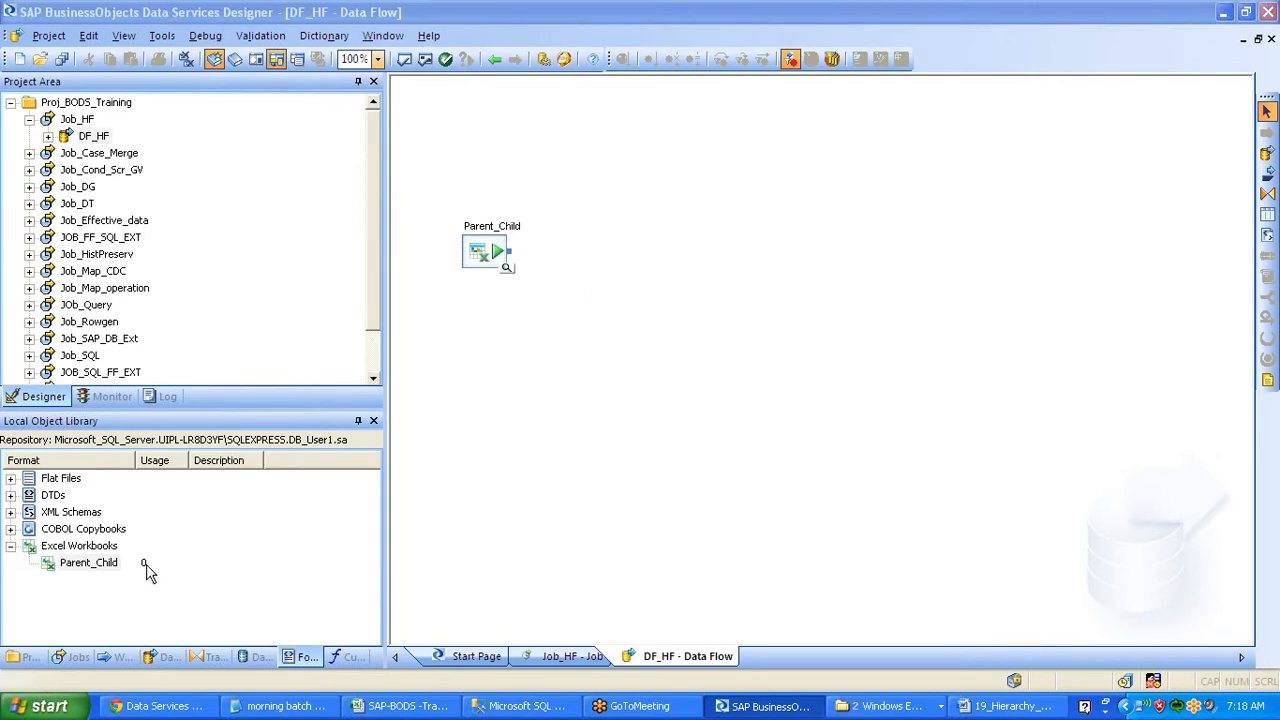
Change the Parent_Child format's access method to the named range a1:d10 and preview the source data
right_click(110, 566)
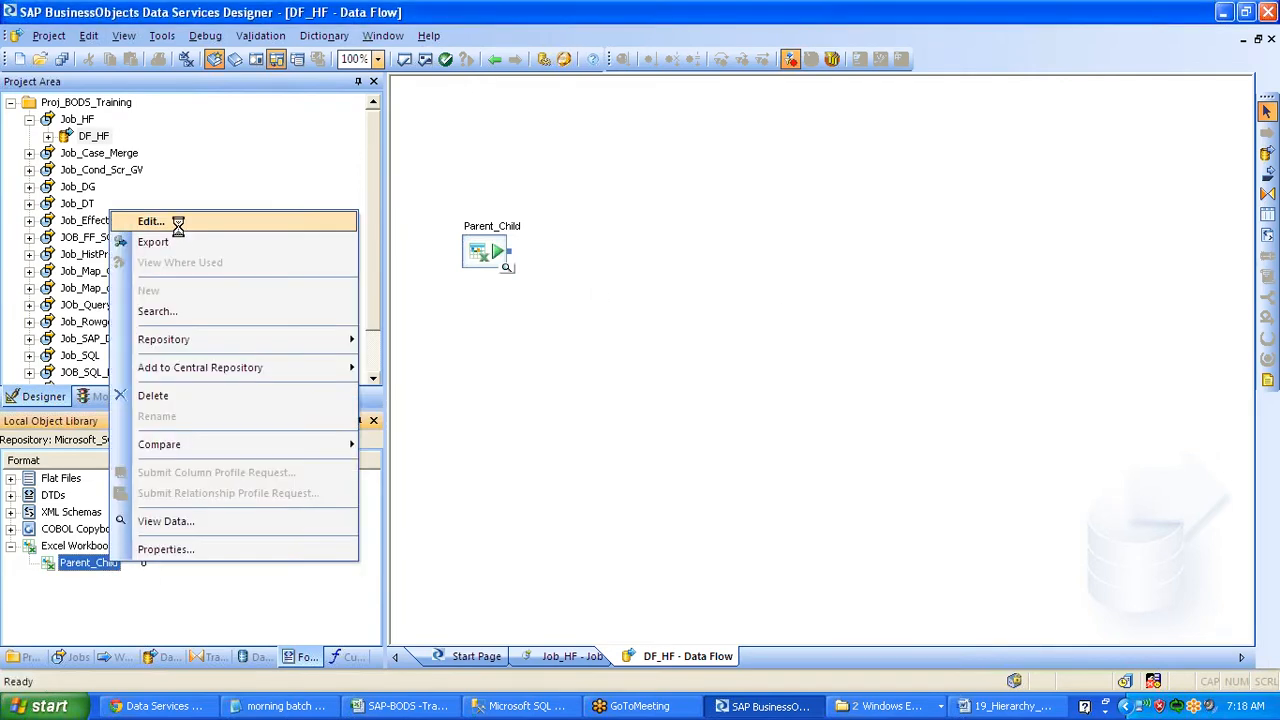
left_click(178, 222)
left_click(578, 350)
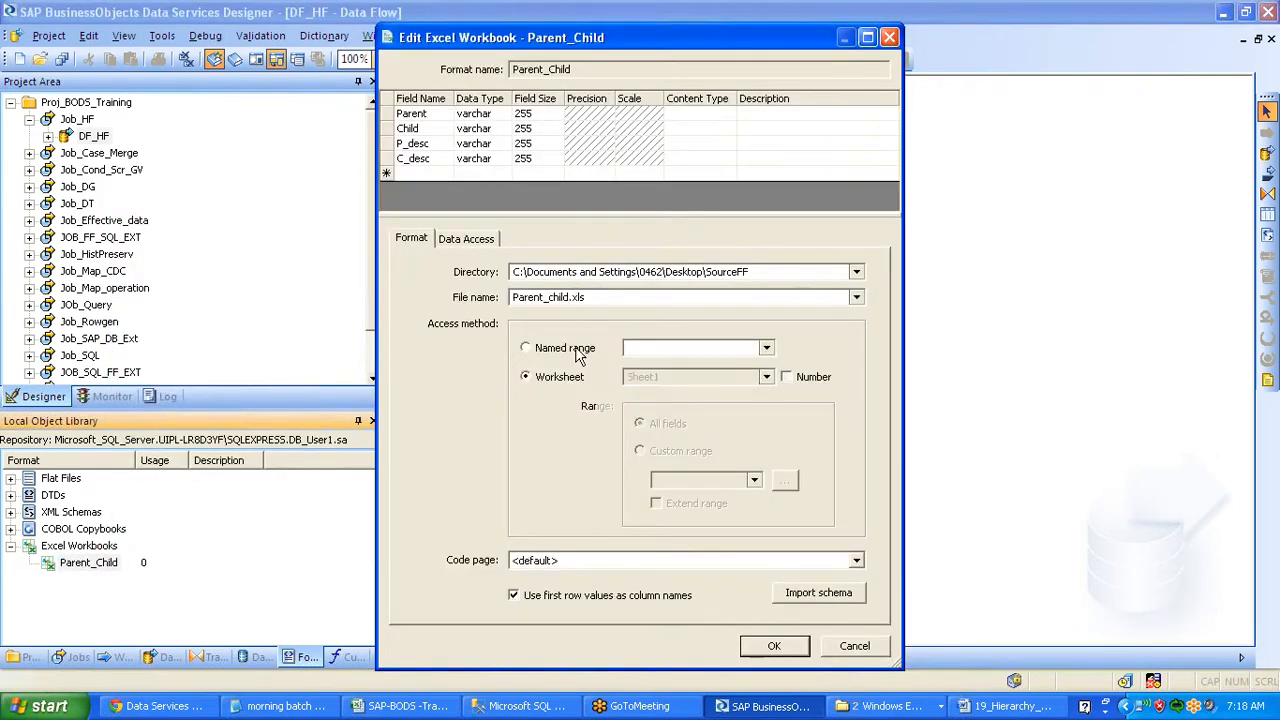
left_click(767, 348)
left_click(767, 348)
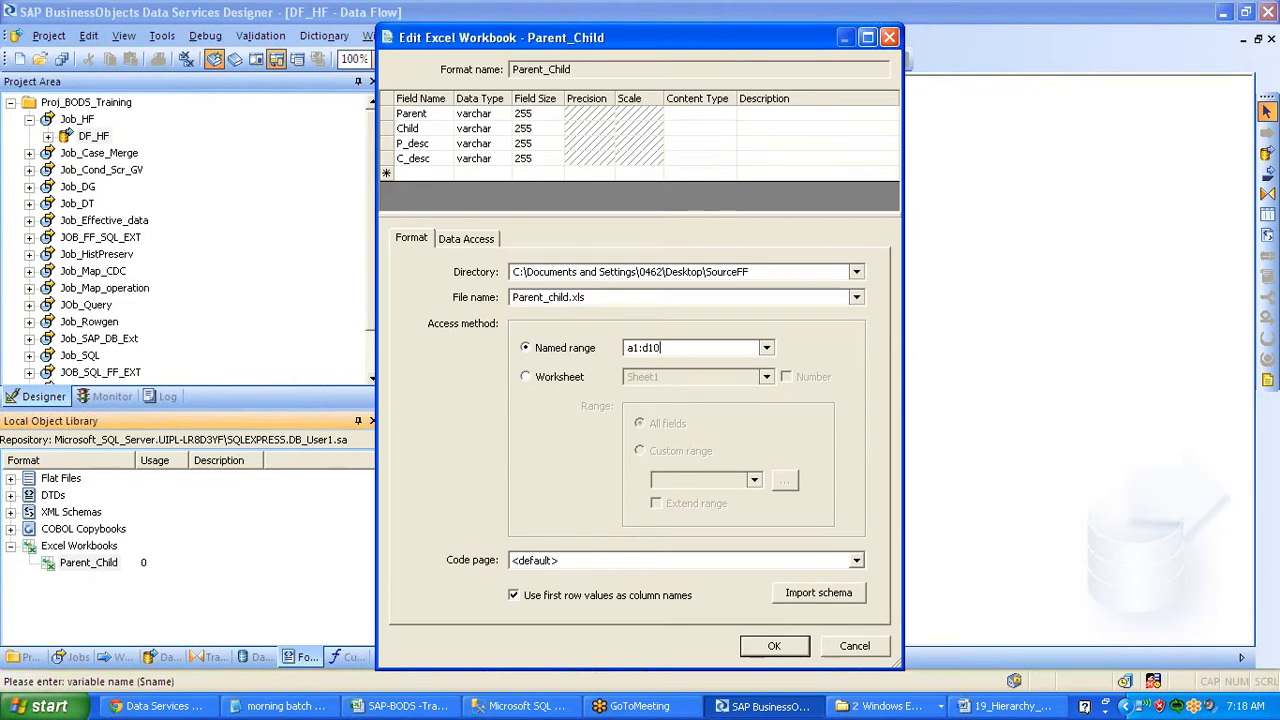
key("Return")
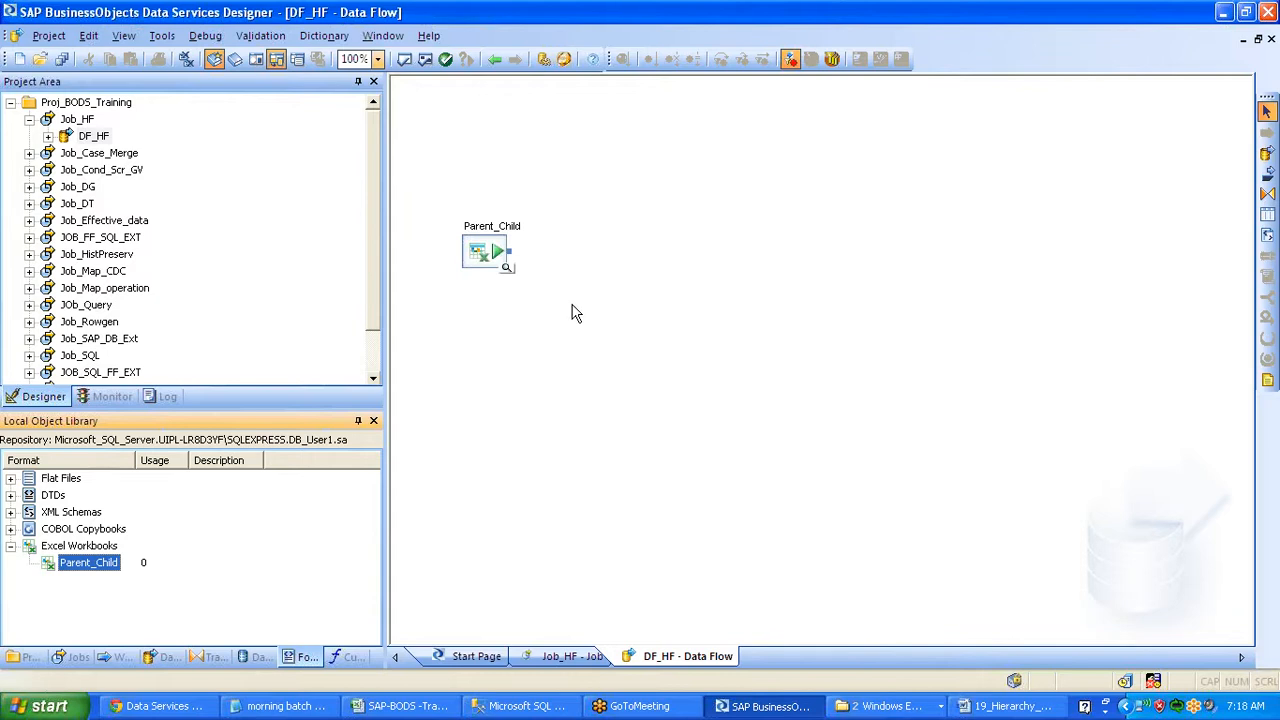
left_click(515, 274)
left_click(507, 267)
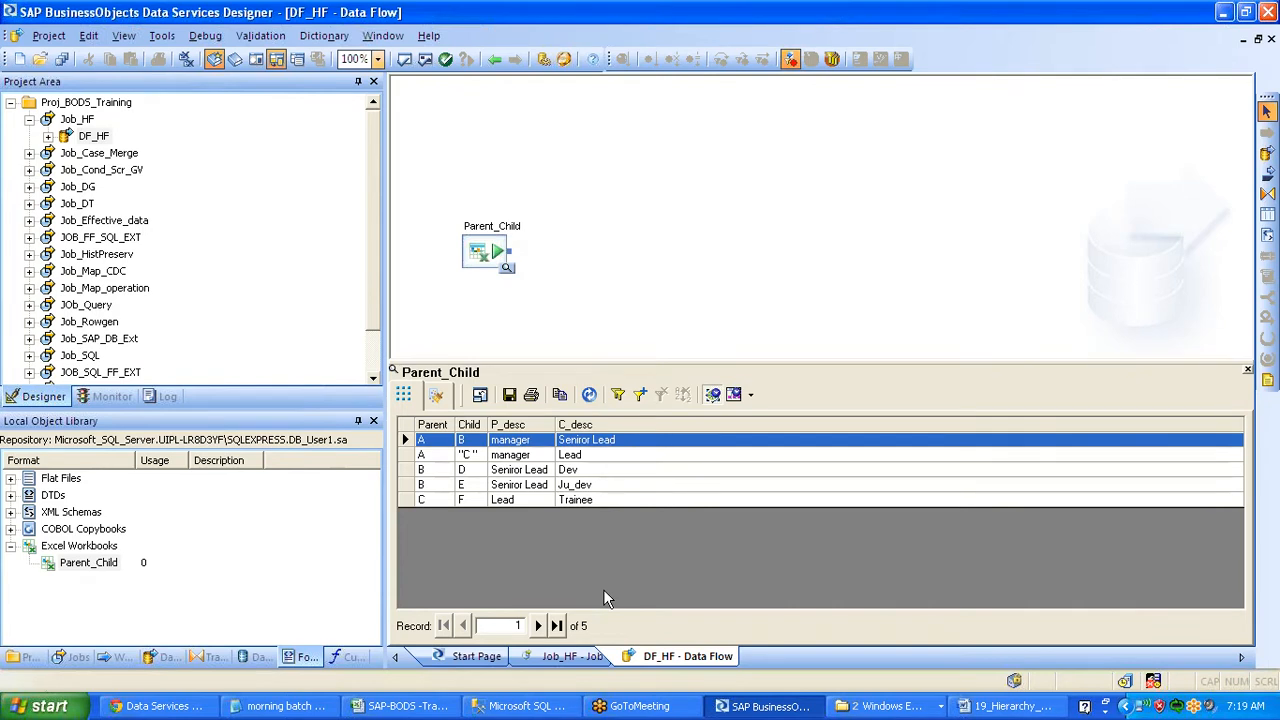
Switch the Parent_Child format's access method back to worksheet Sheet1 and close the data preview
left_click_drag(94, 562, 95, 562)
left_click(186, 214)
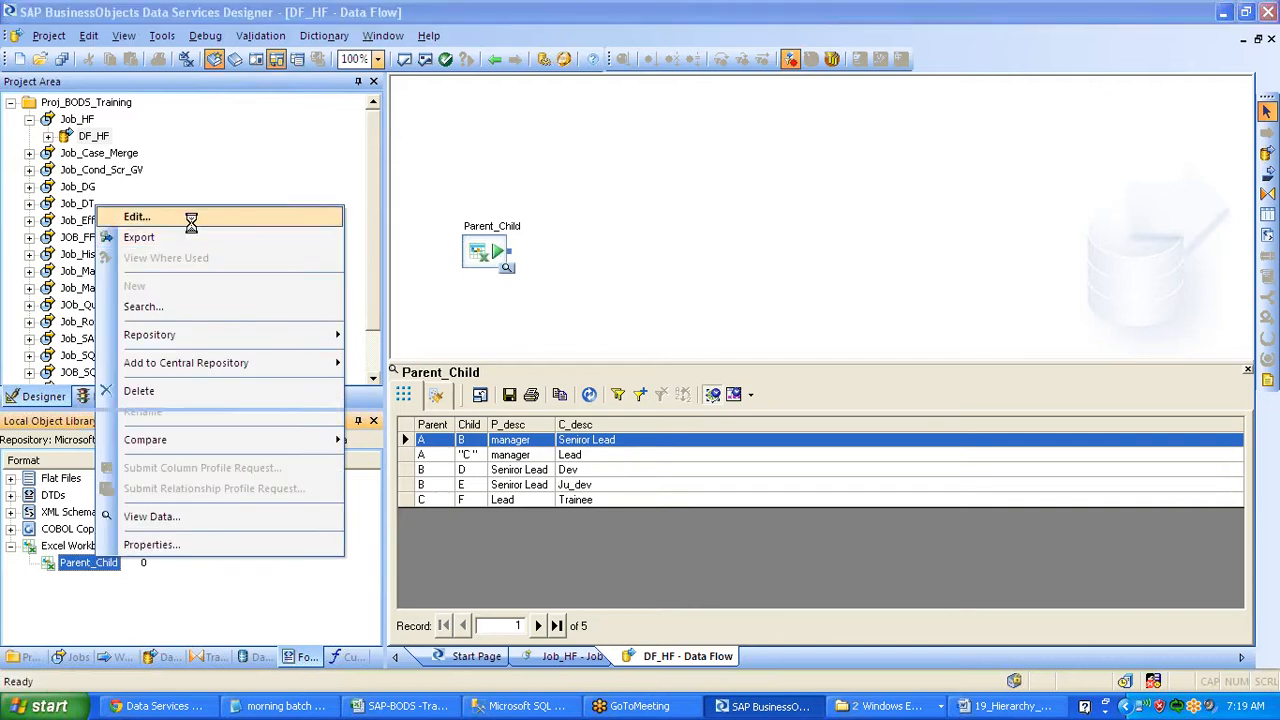
left_click(546, 377)
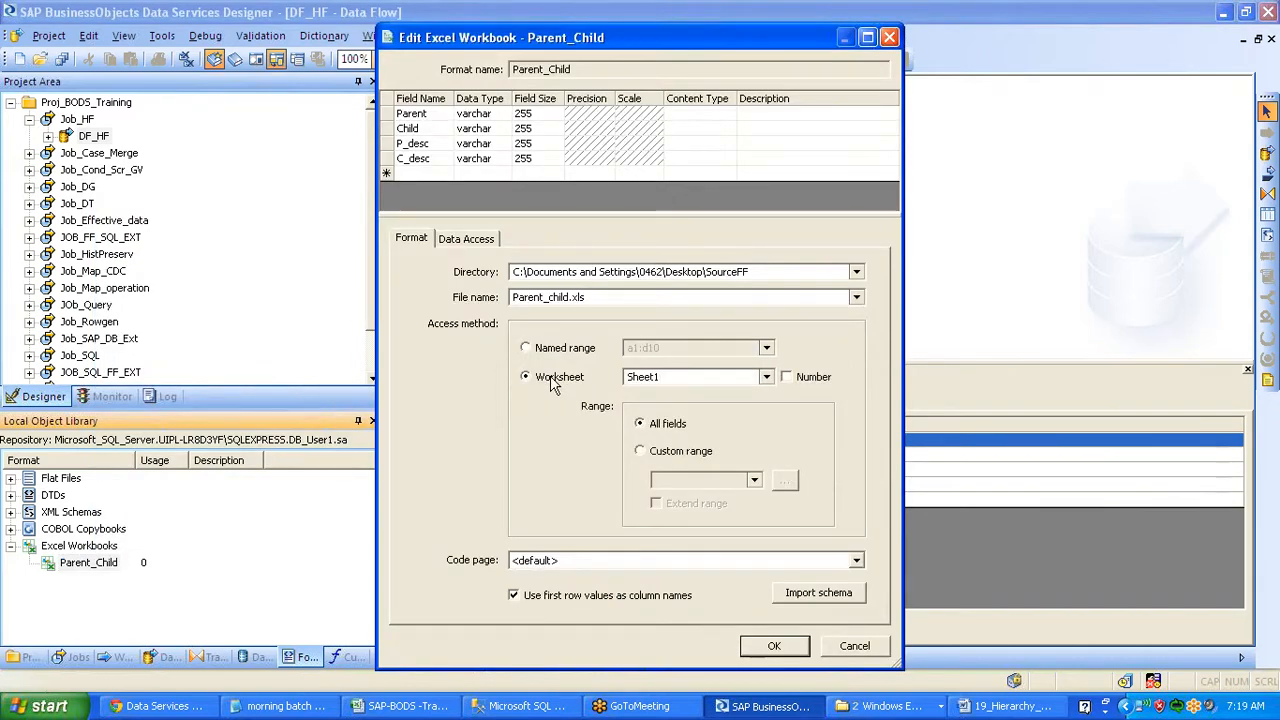
left_click(785, 646)
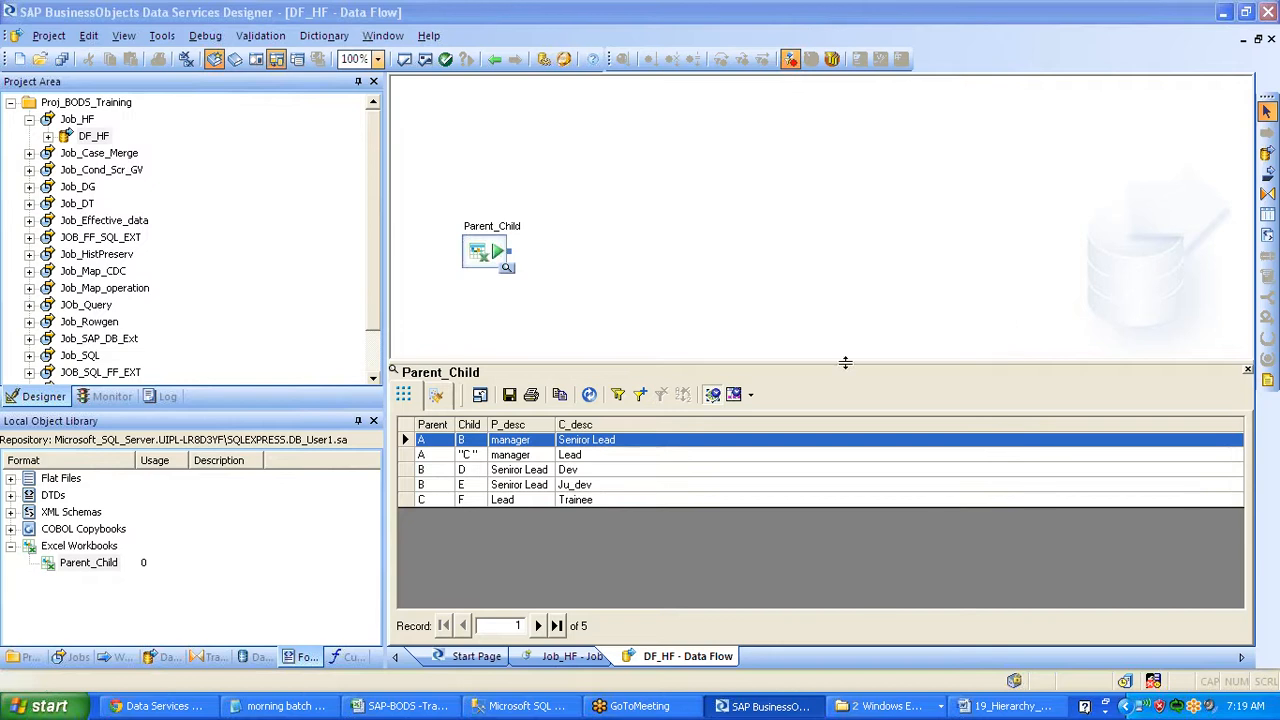
left_click(1247, 373)
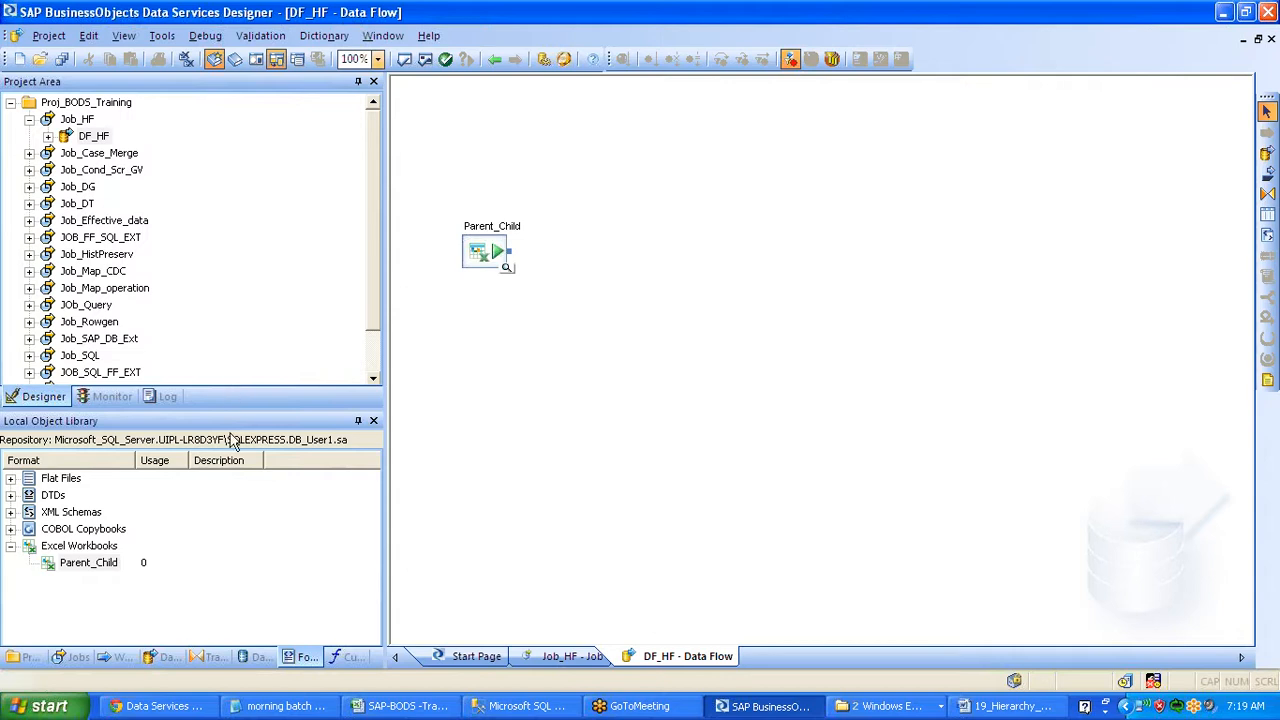
Add a Hierarchy_Flattening transform to DF_HF, connect Parent_Child to it, and open the transform for editing
left_click(208, 657)
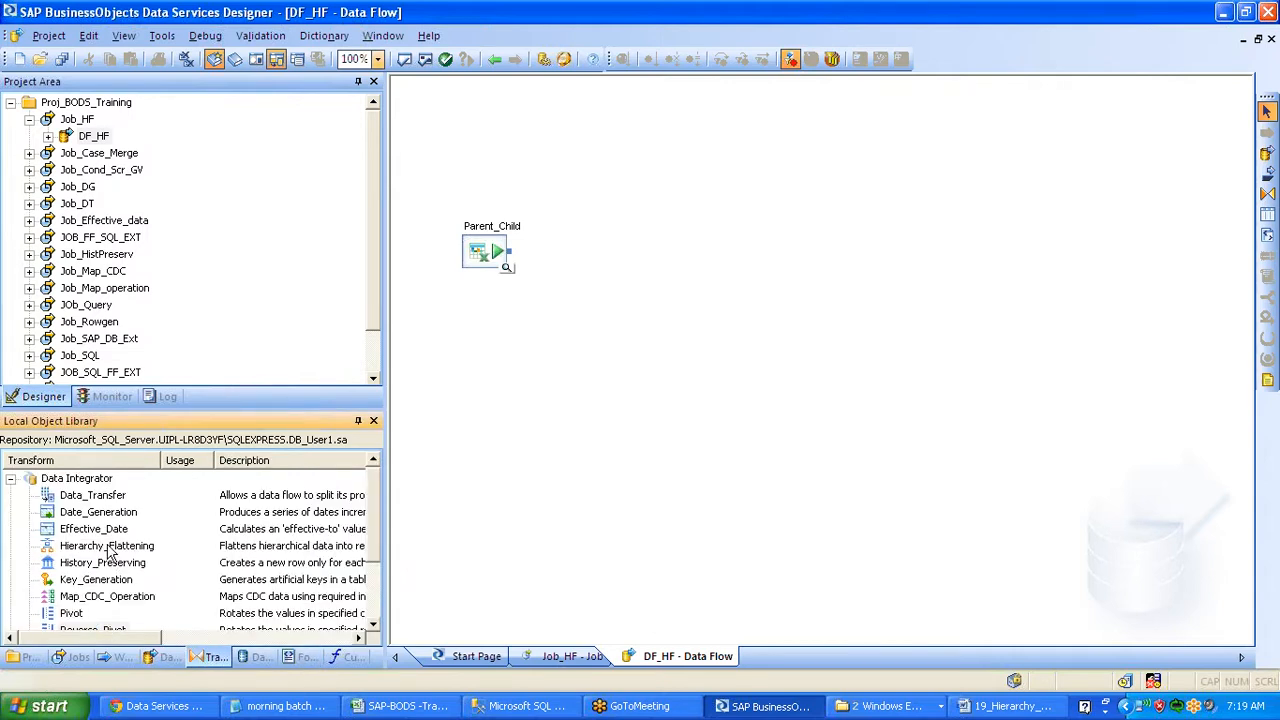
left_click_drag(110, 553, 598, 265)
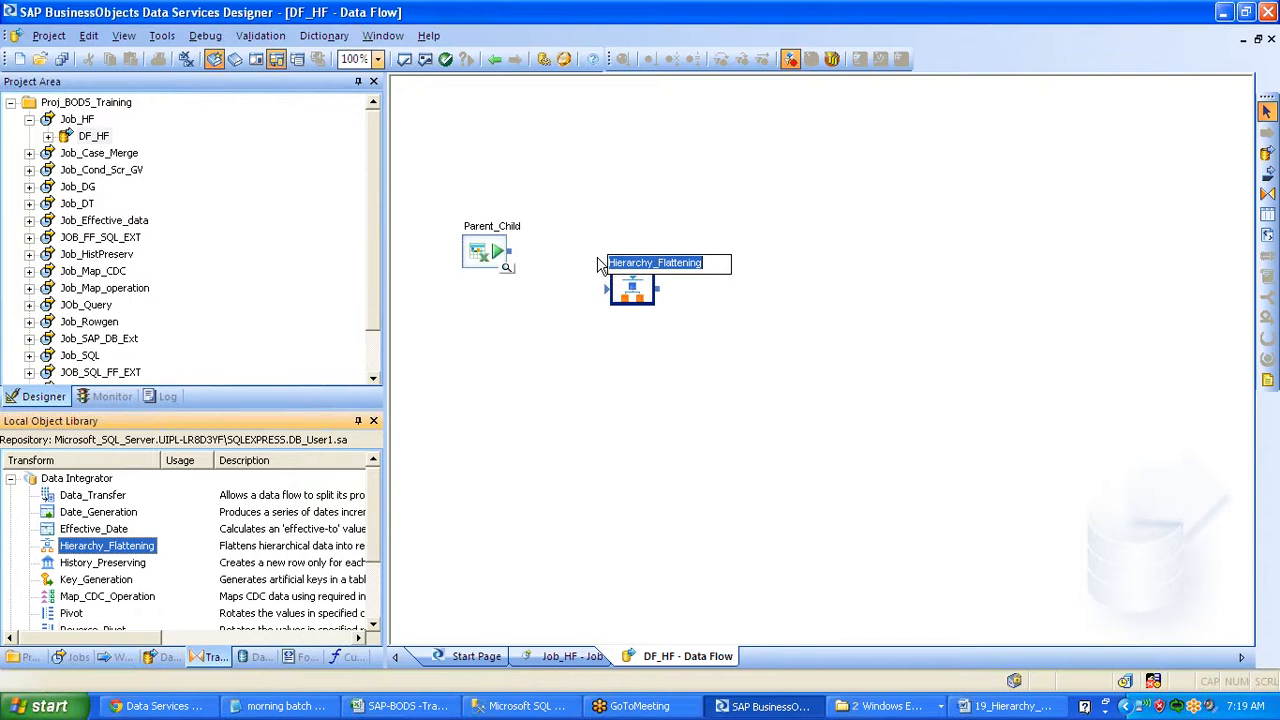
left_click(598, 265)
left_click_drag(510, 251, 607, 289)
double_click(631, 278)
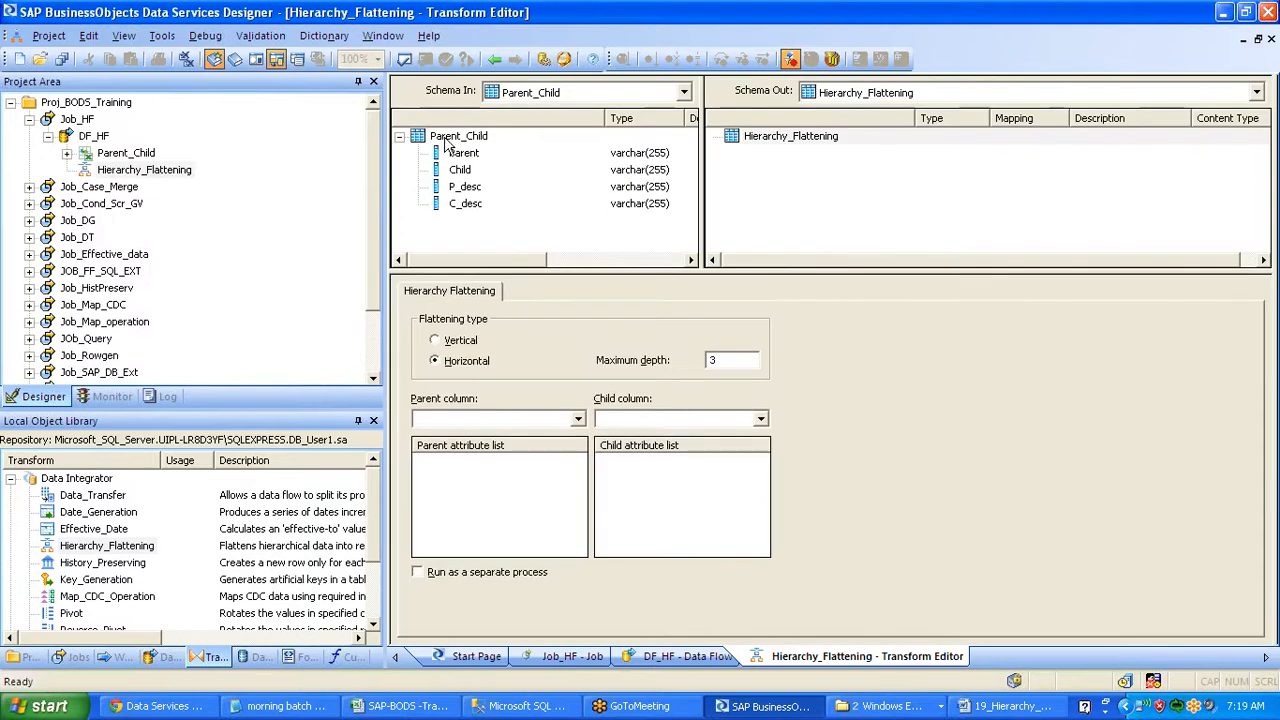
Examine the input and output schemas and compare the Vertical and Horizontal flattening options of the Hierarchy_Flattening transform
left_click(446, 140)
left_click(756, 131)
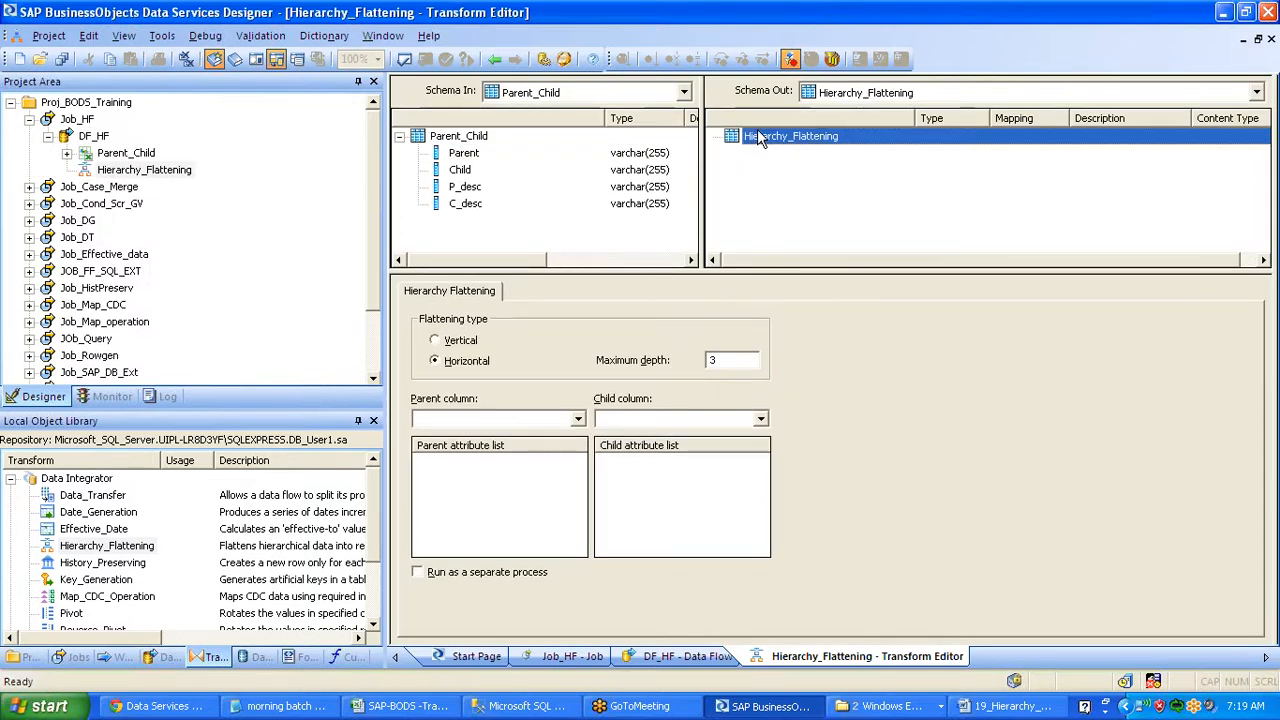
left_click(483, 295)
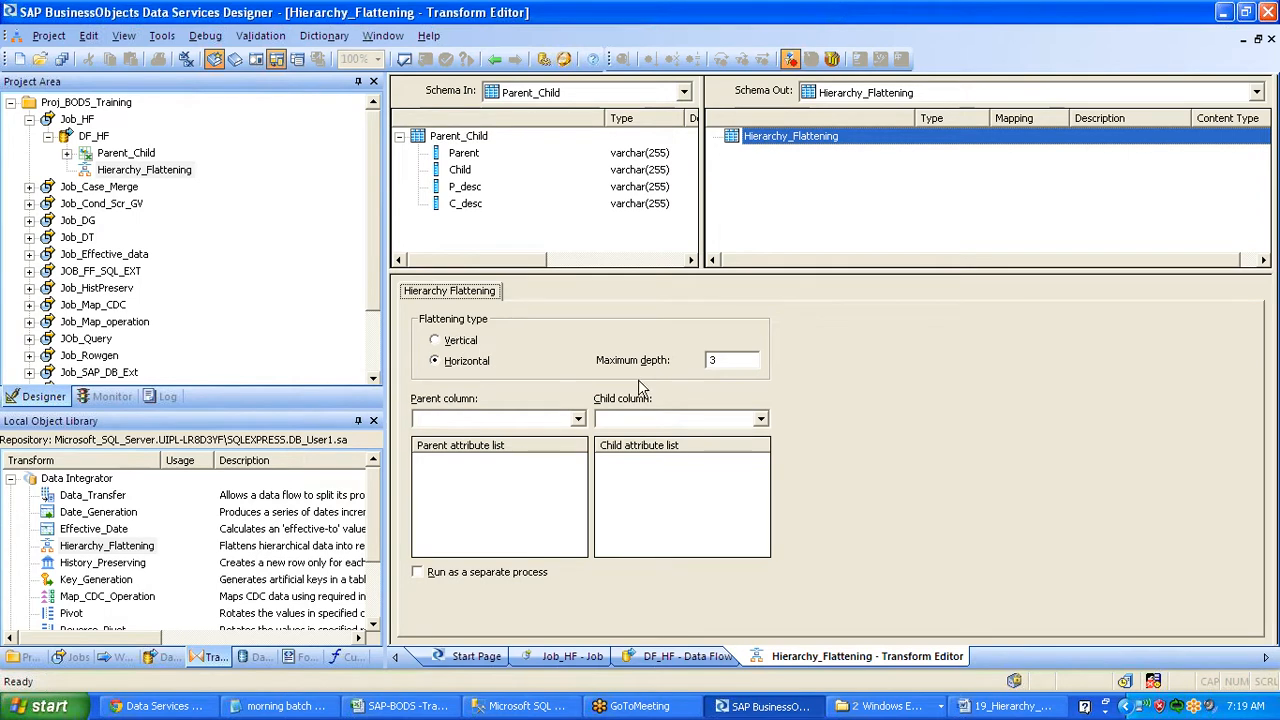
left_click(448, 341)
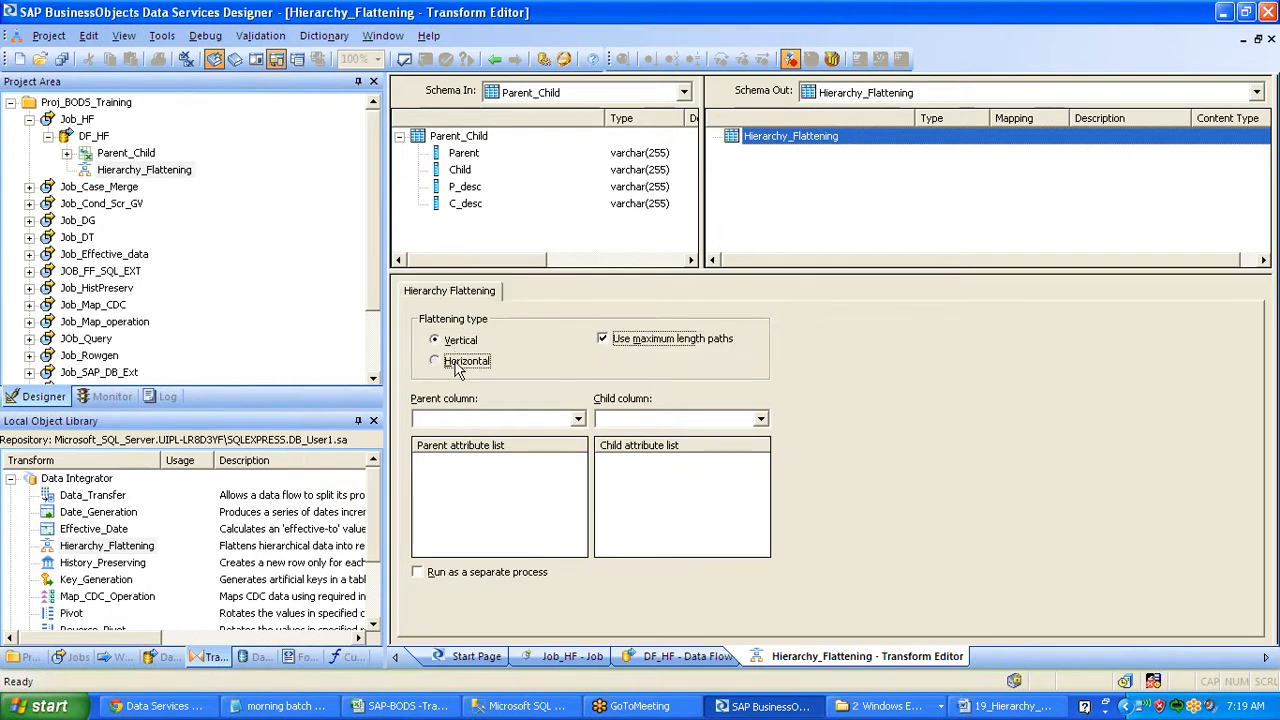
left_click(457, 365)
left_click(460, 341)
left_click(445, 361)
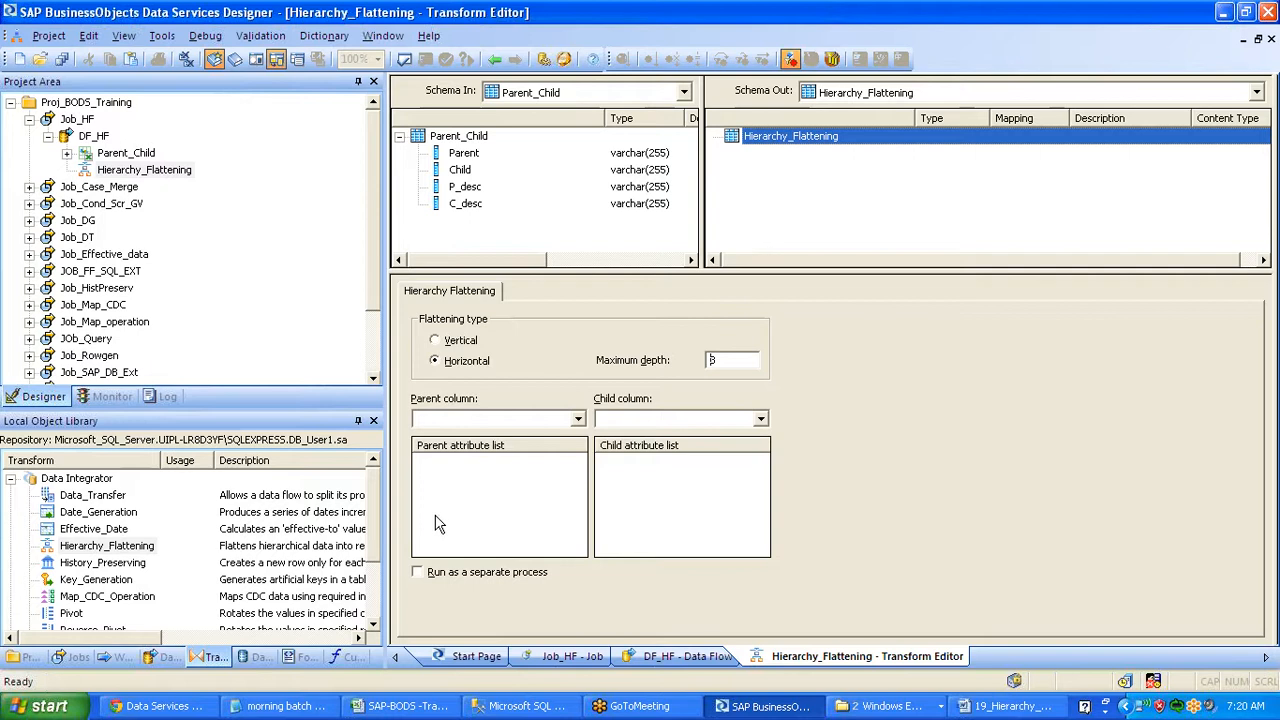
left_click(418, 574)
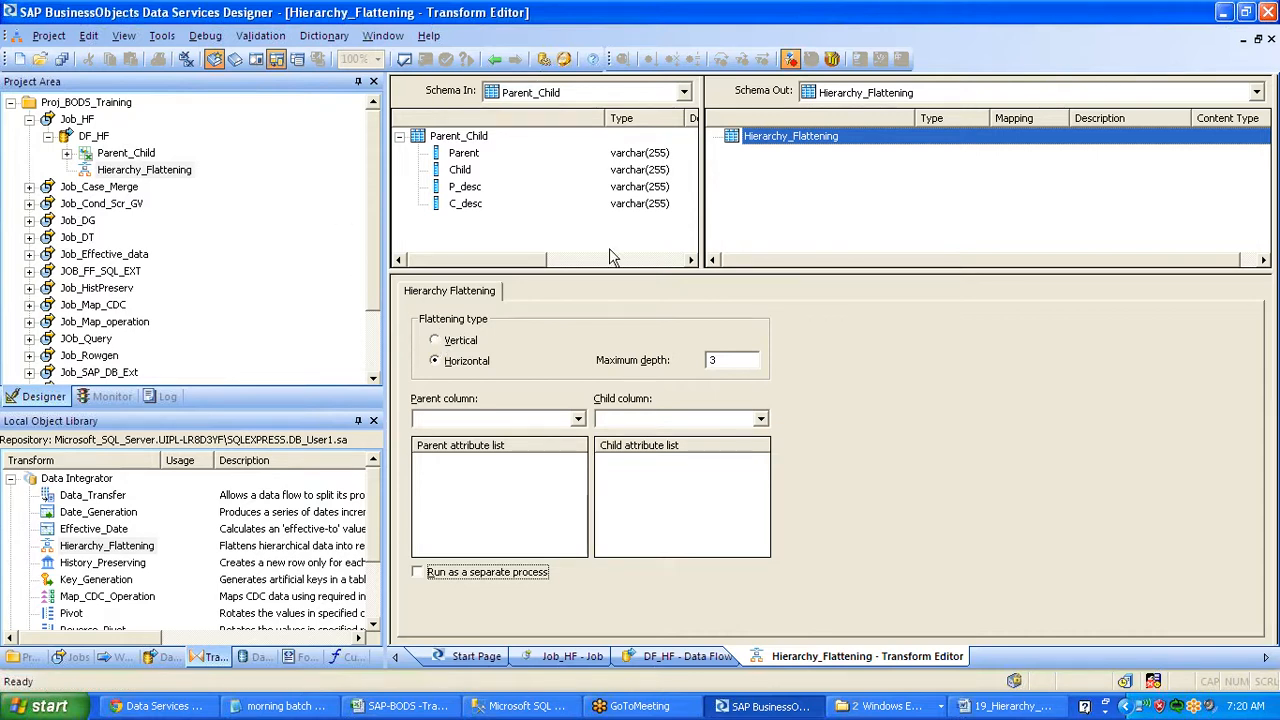
Choose Vertical flattening with Parent as the parent column and P_desc as the parent attribute
left_click(434, 340)
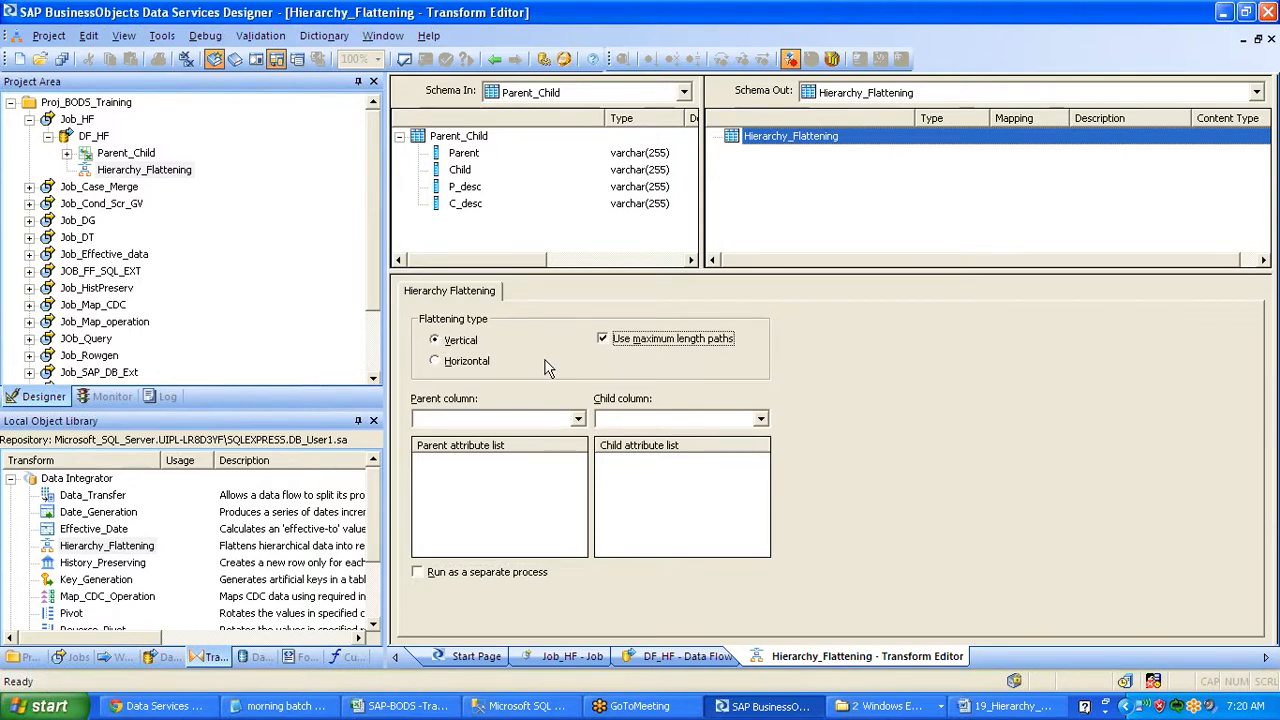
left_click(472, 153)
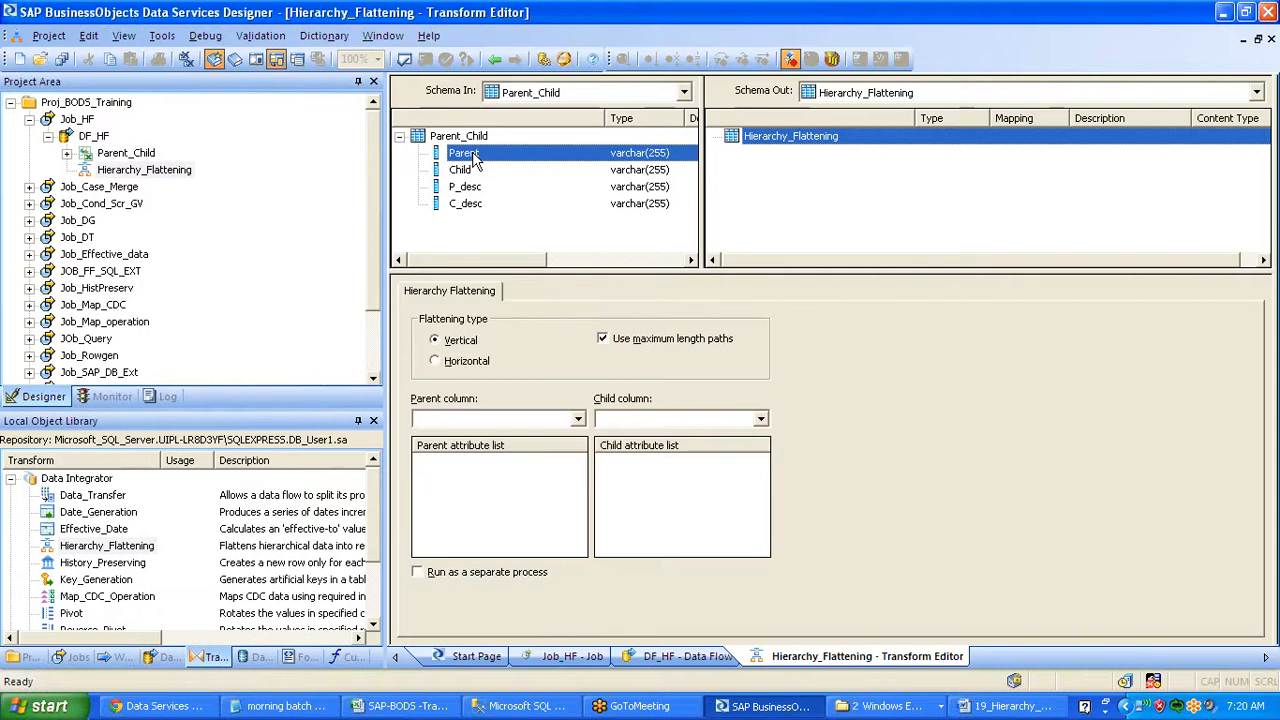
left_click(578, 419)
left_click(549, 471)
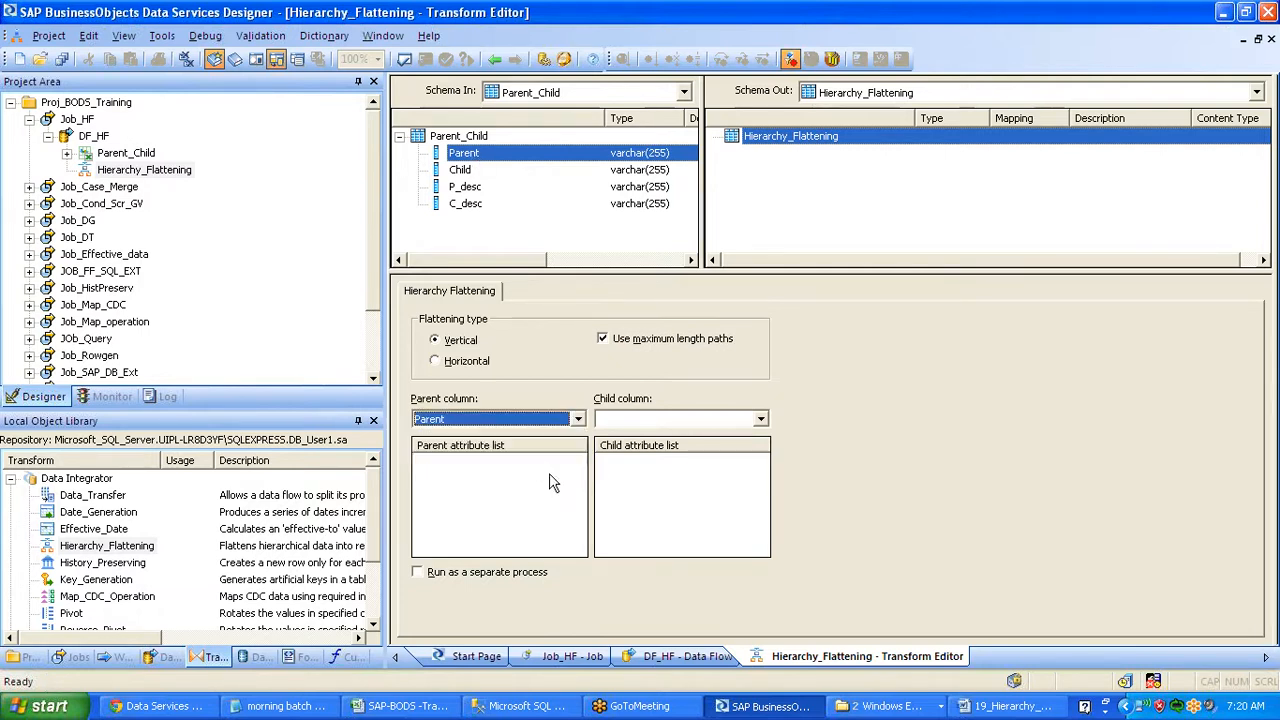
left_click_drag(466, 187, 472, 485)
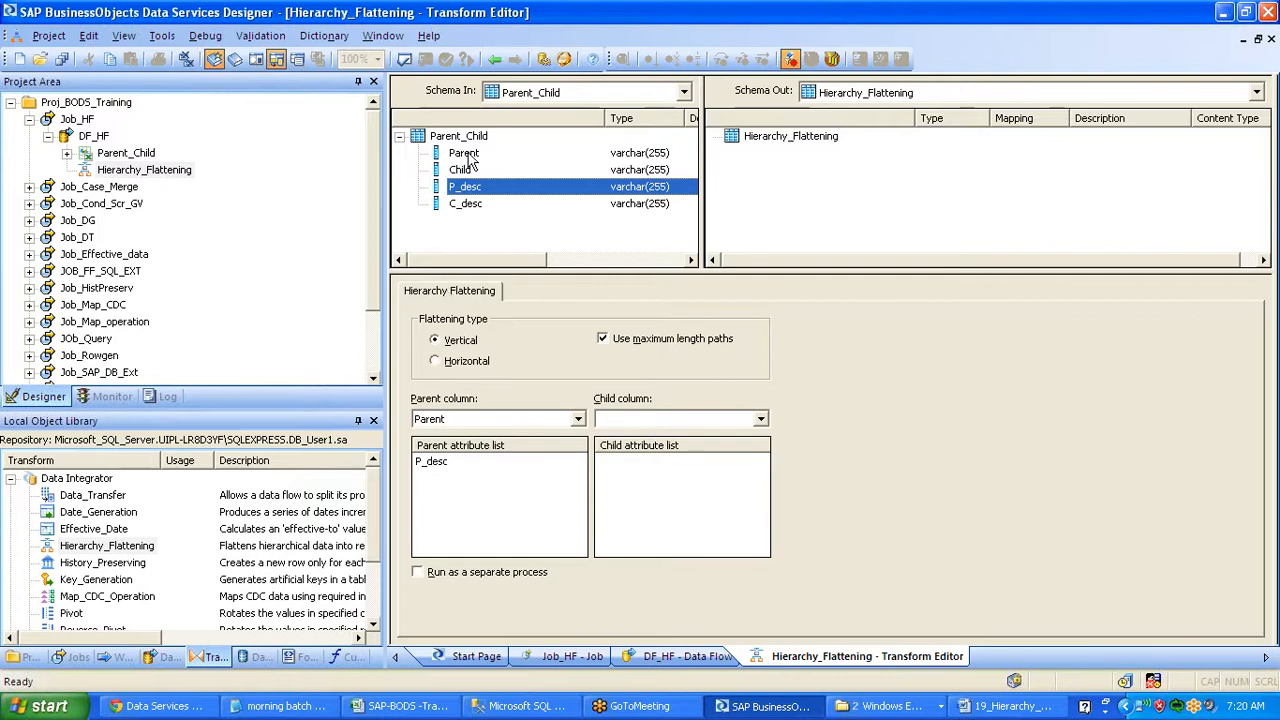
Set Child as the child column and C_desc as the child attribute, and validate the Hierarchy_Flattening transform
left_click_drag(462, 170, 620, 425)
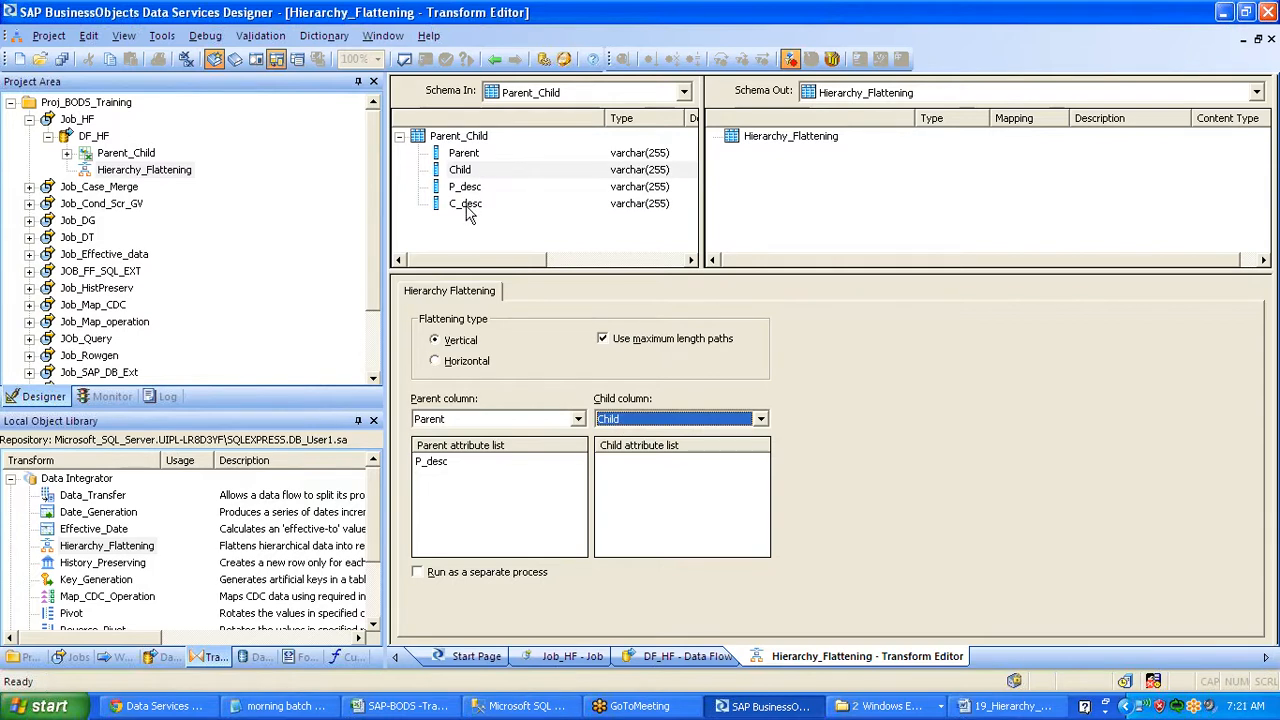
left_click_drag(466, 212, 636, 516)
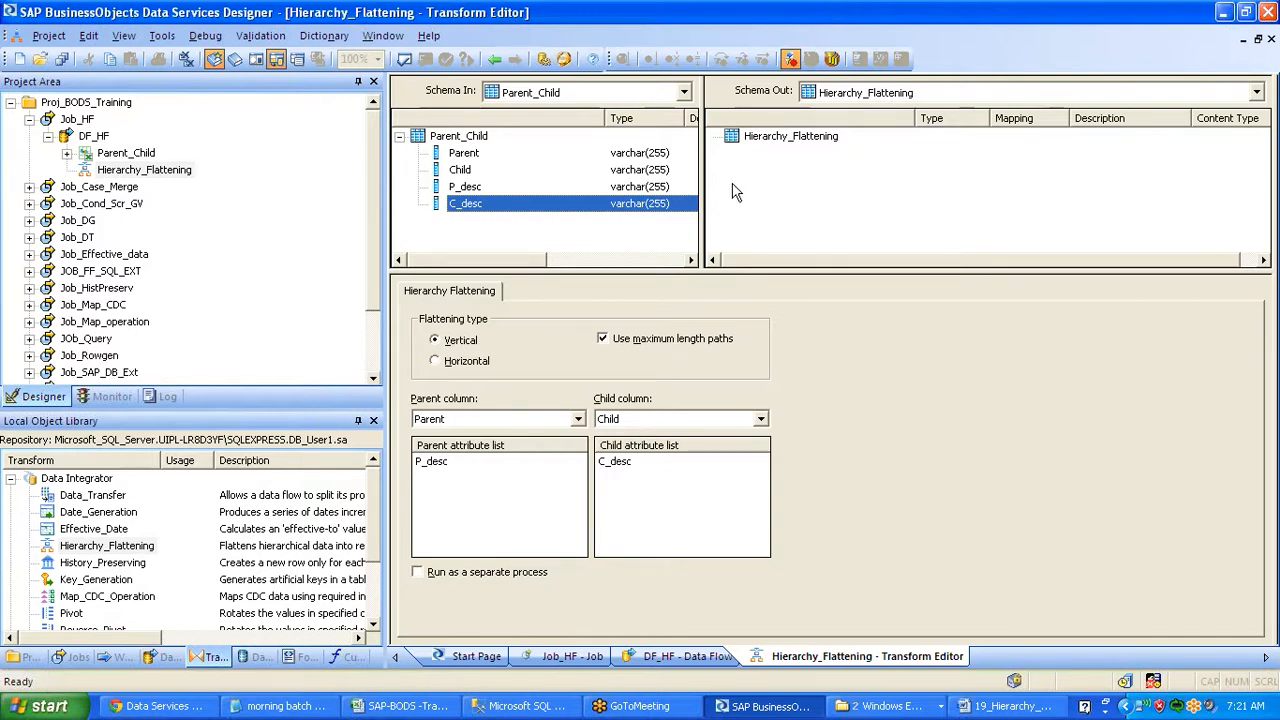
left_click(404, 60)
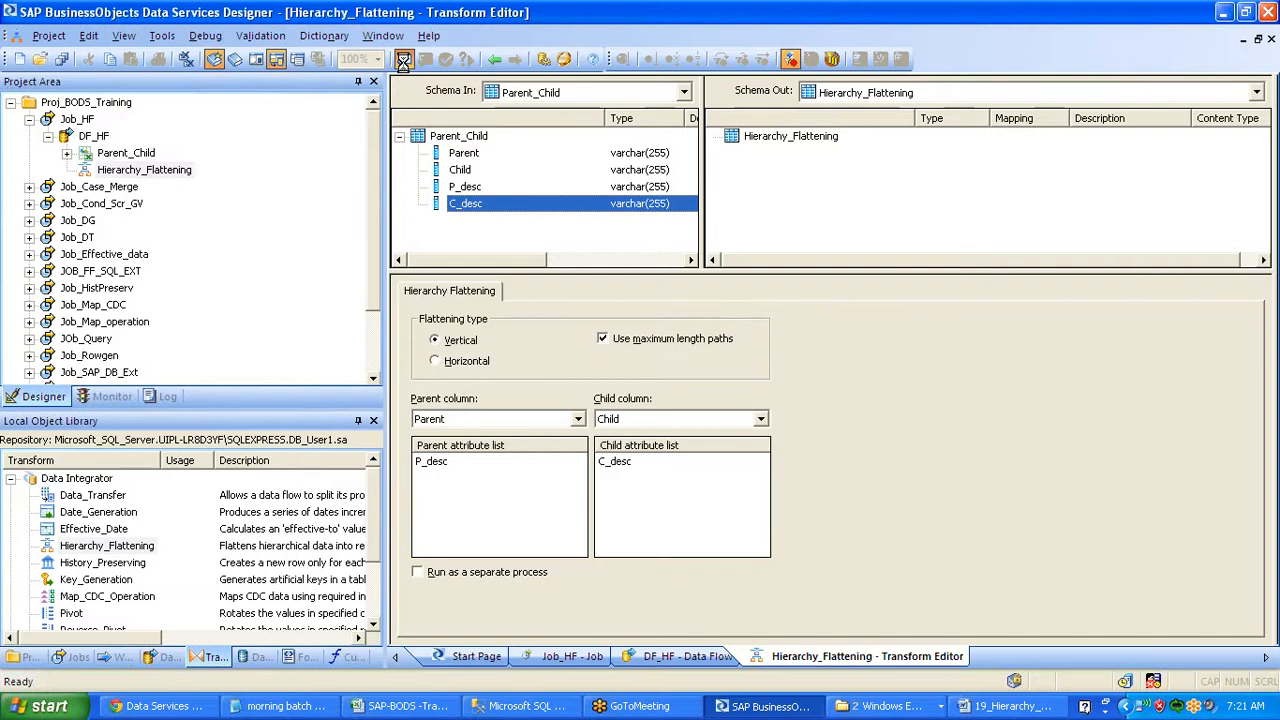
left_click(964, 282)
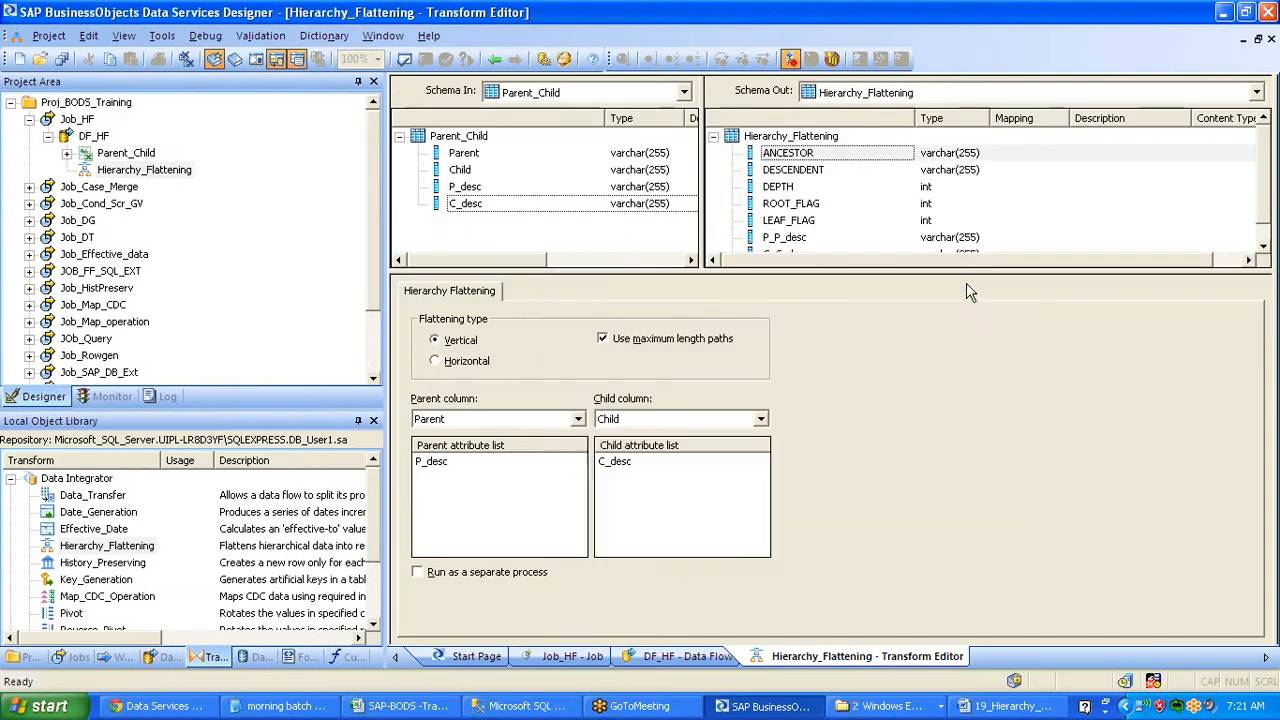
left_click(1265, 183)
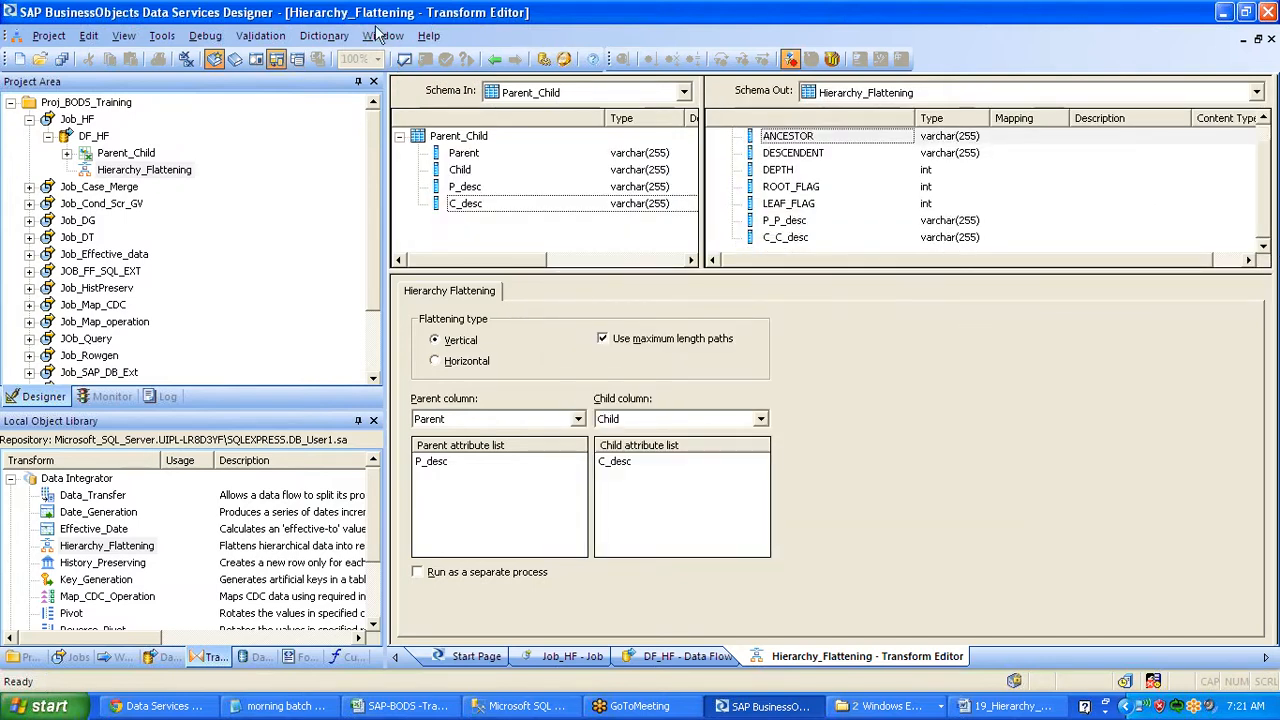
left_click(494, 59)
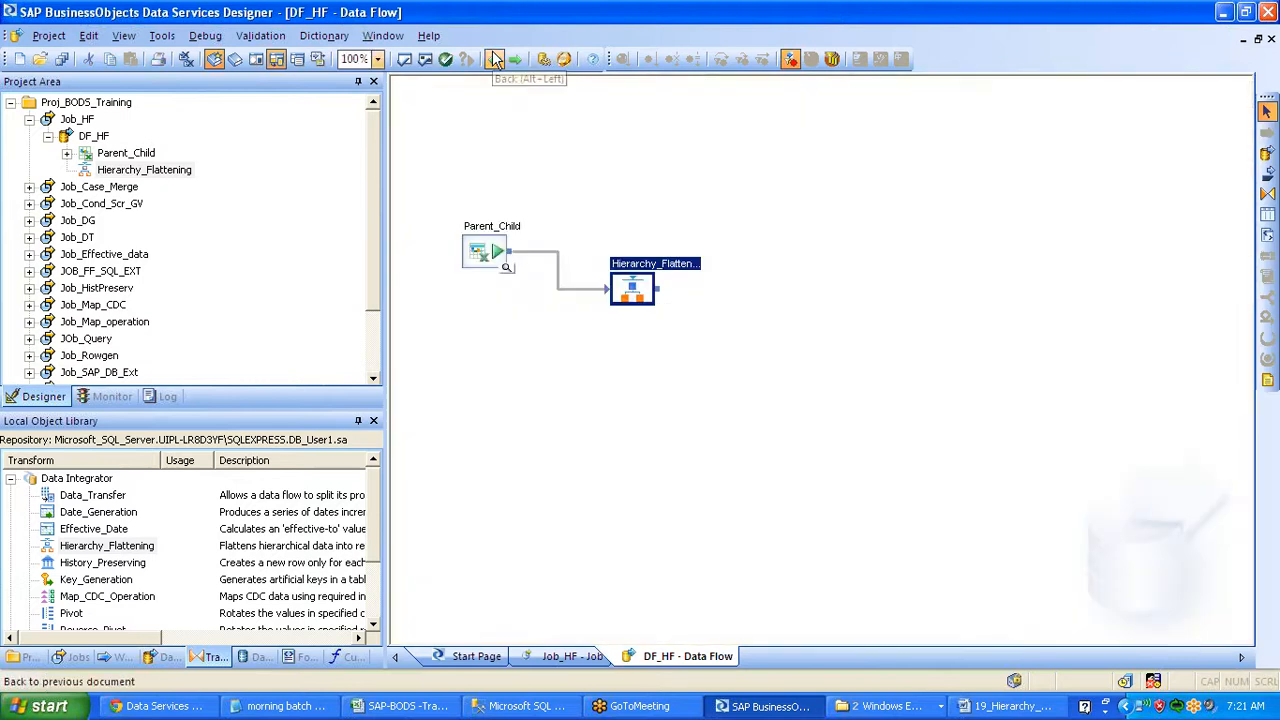
Add a template table named Hierarchy_Flattening in datastore DS_Target to DF_HF and connect the Hierarchy_Flattening transform to it
left_click(1267, 213)
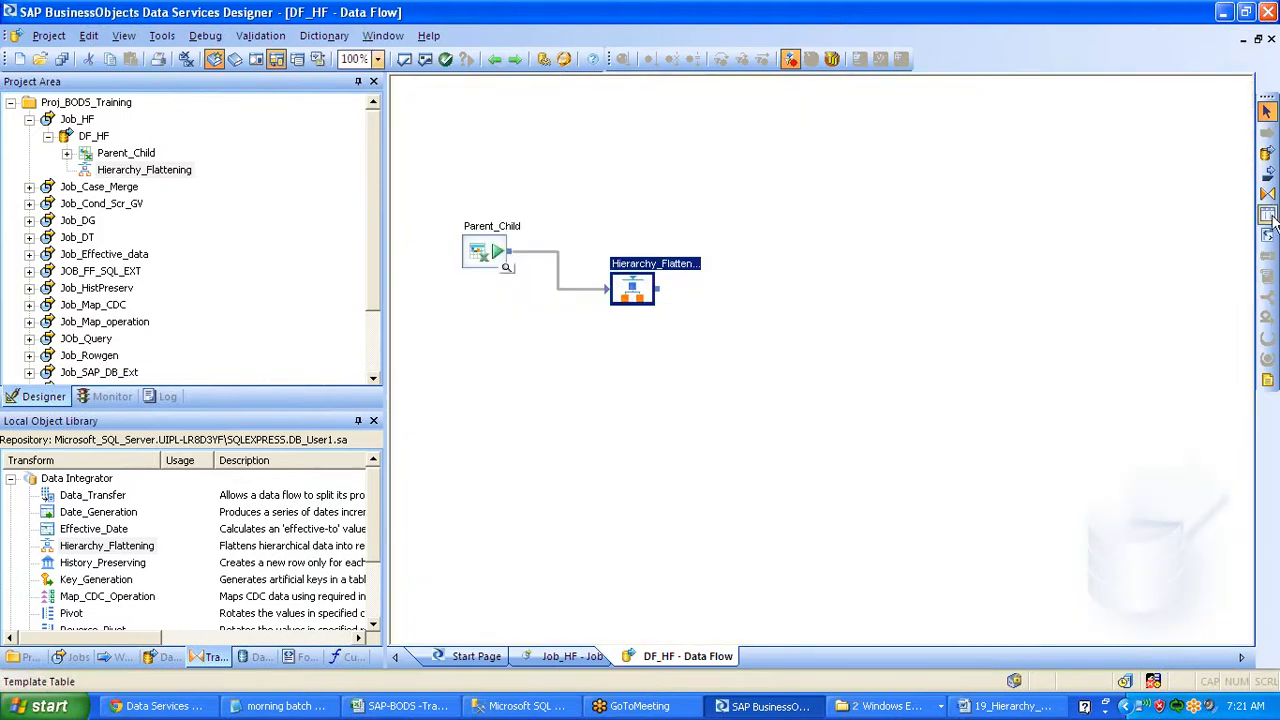
left_click(852, 334)
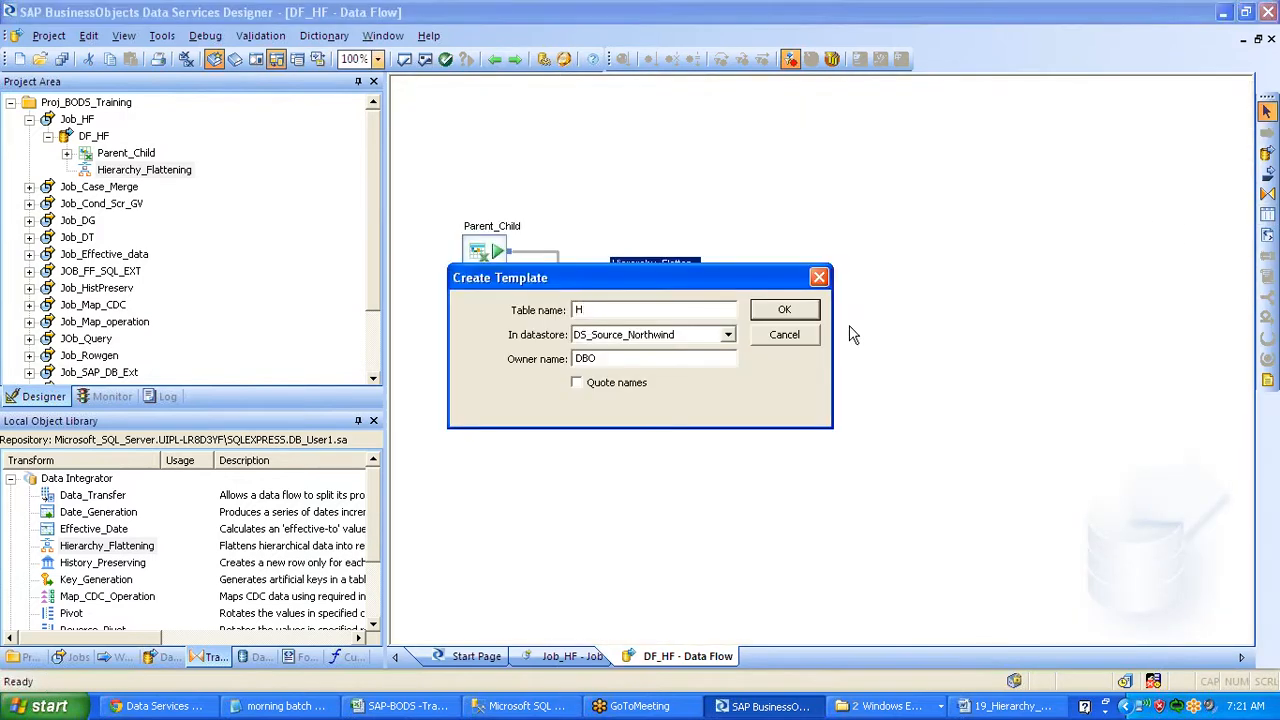
type("Hierarchy_Flattening")
key("Tab")
key("Down")
key("Return")
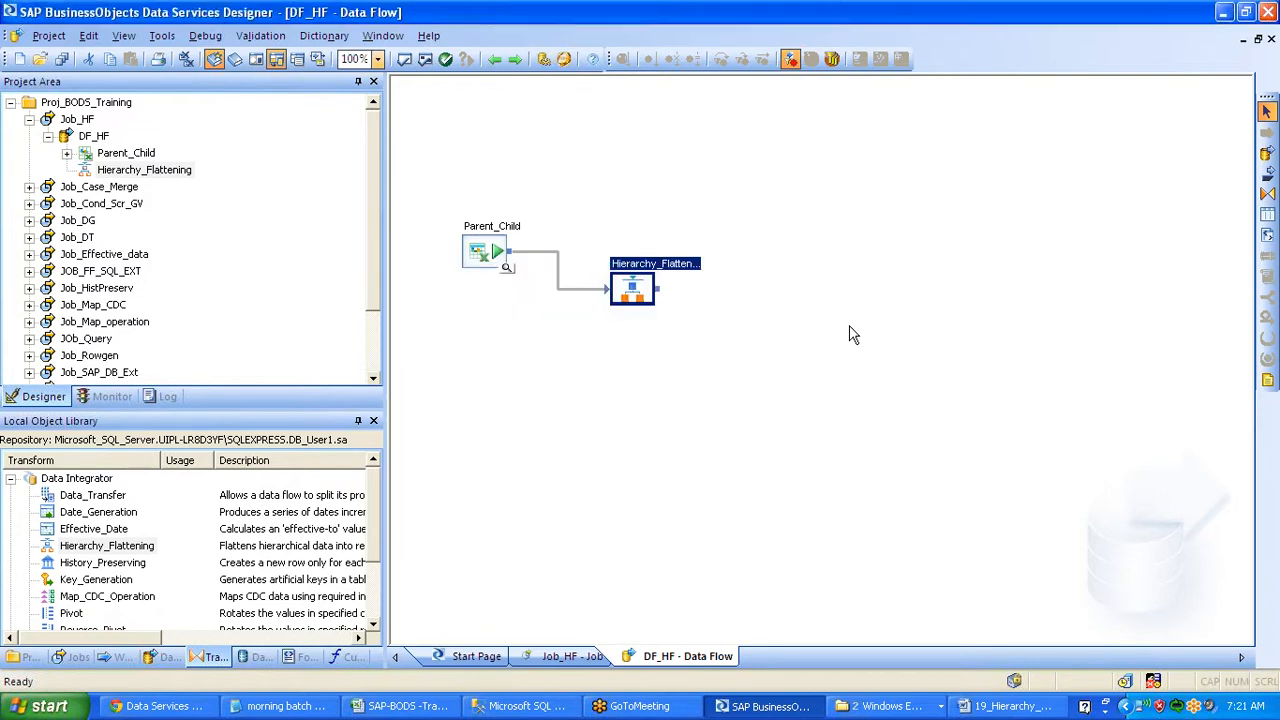
left_click(856, 342)
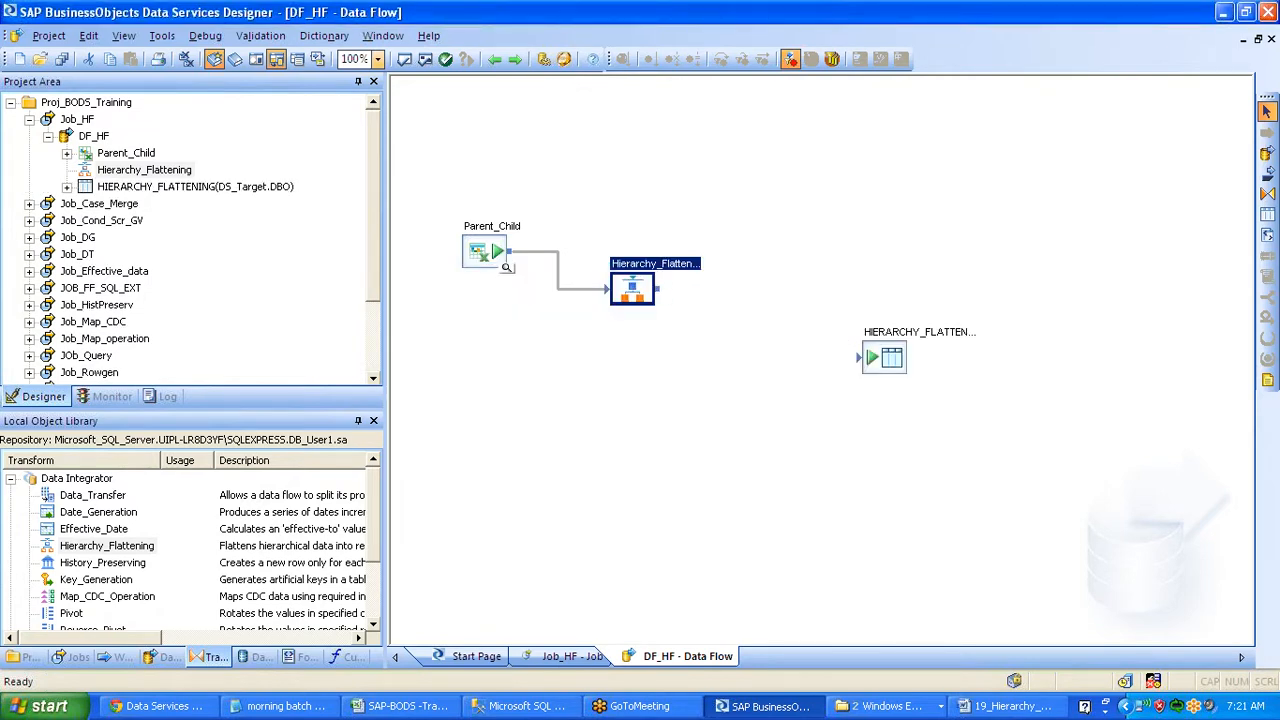
left_click_drag(658, 289, 862, 358)
left_click_drag(658, 289, 795, 358)
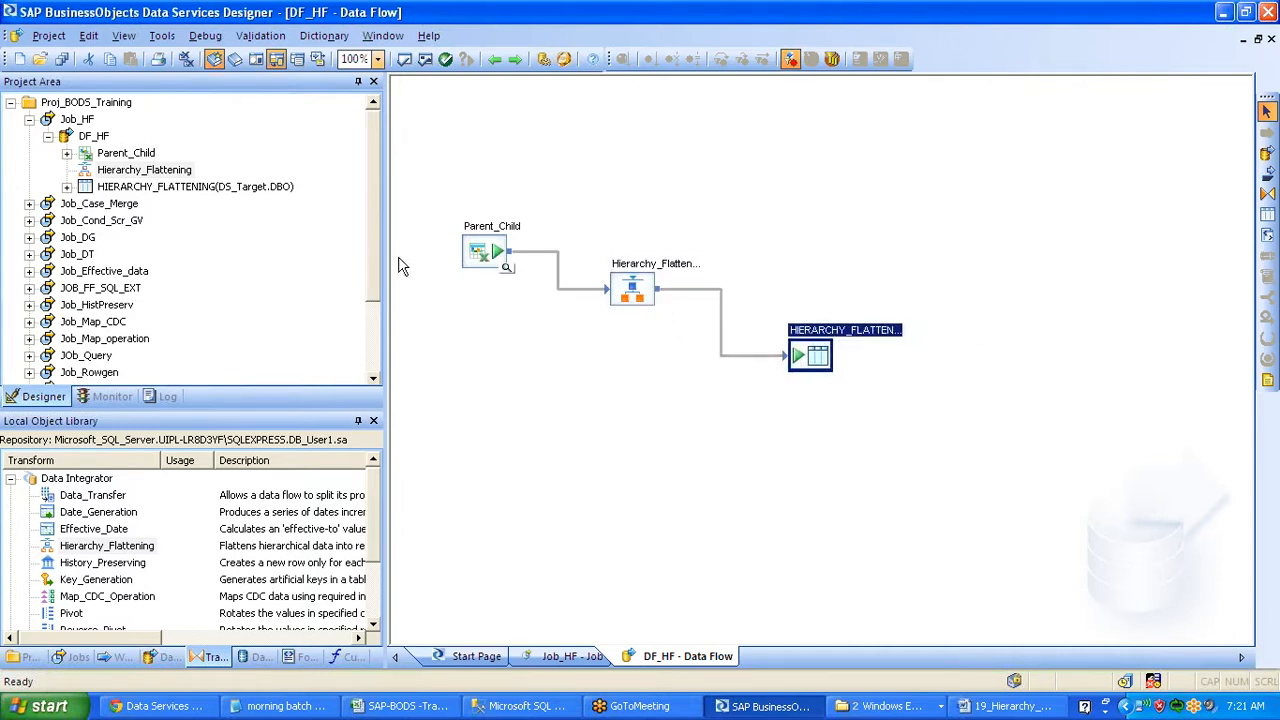
Save all changes and validate data flow DF_HF
left_click(61, 59)
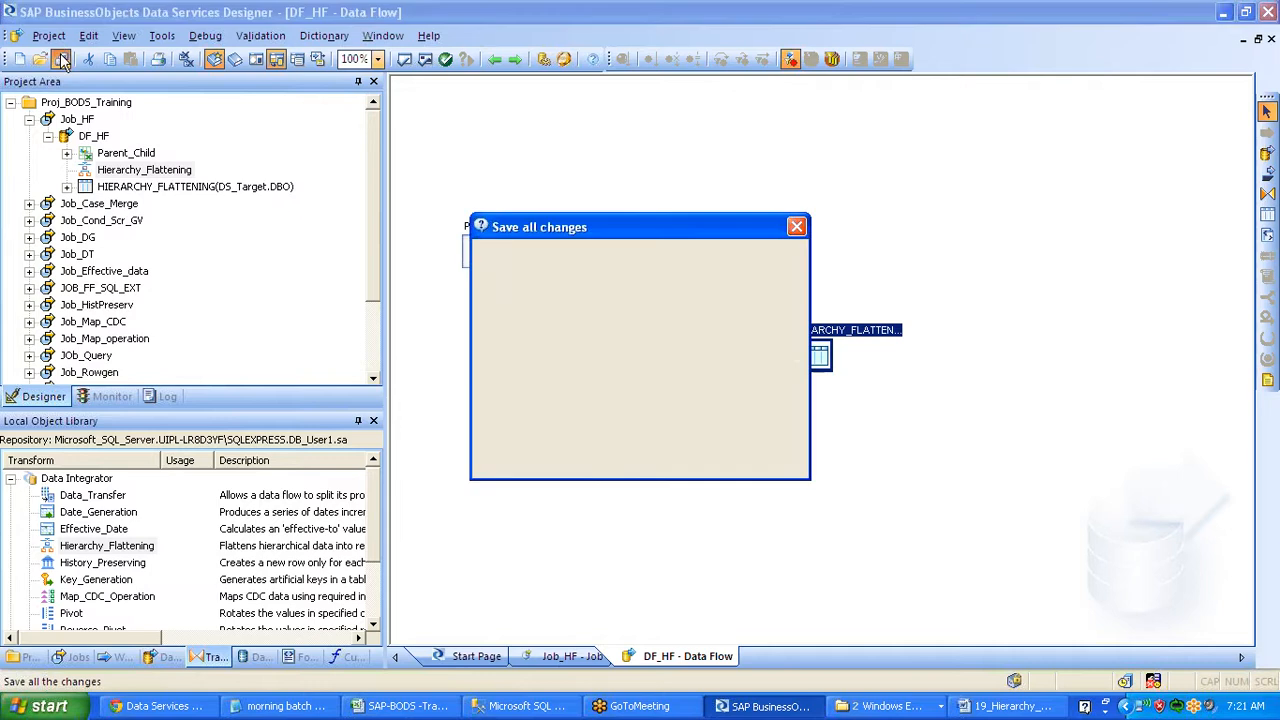
left_click(515, 459)
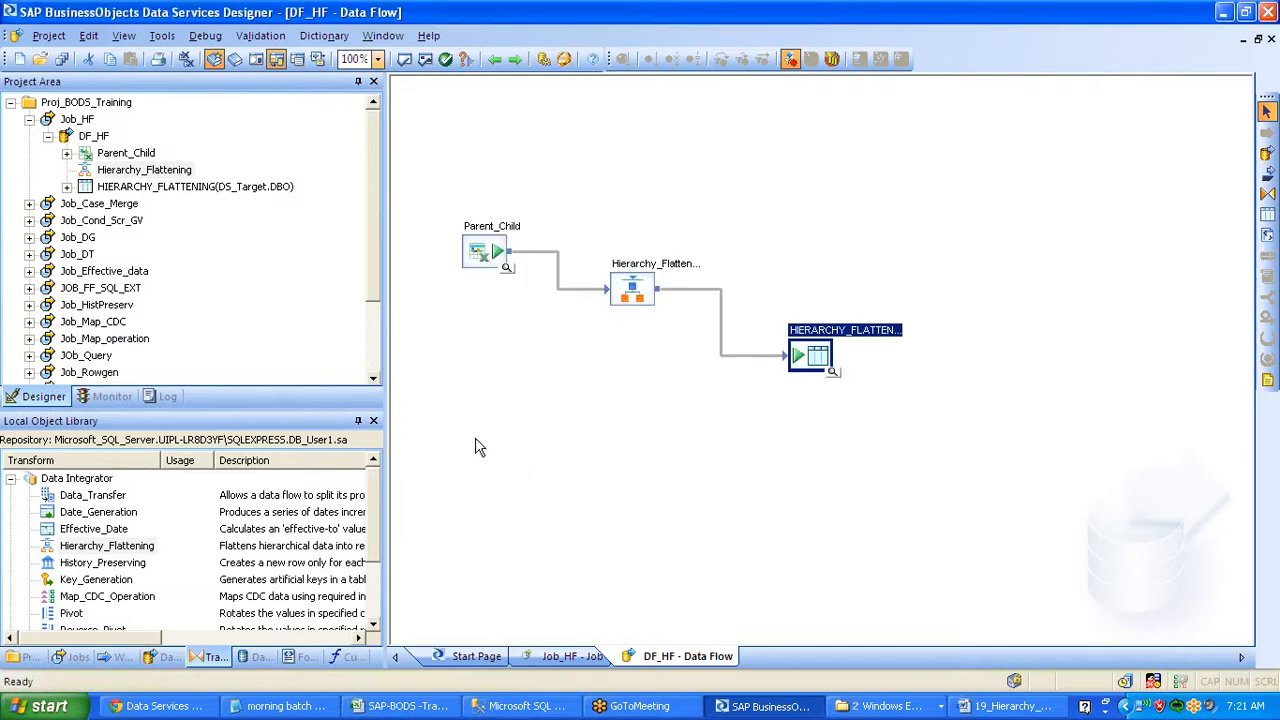
left_click(405, 60)
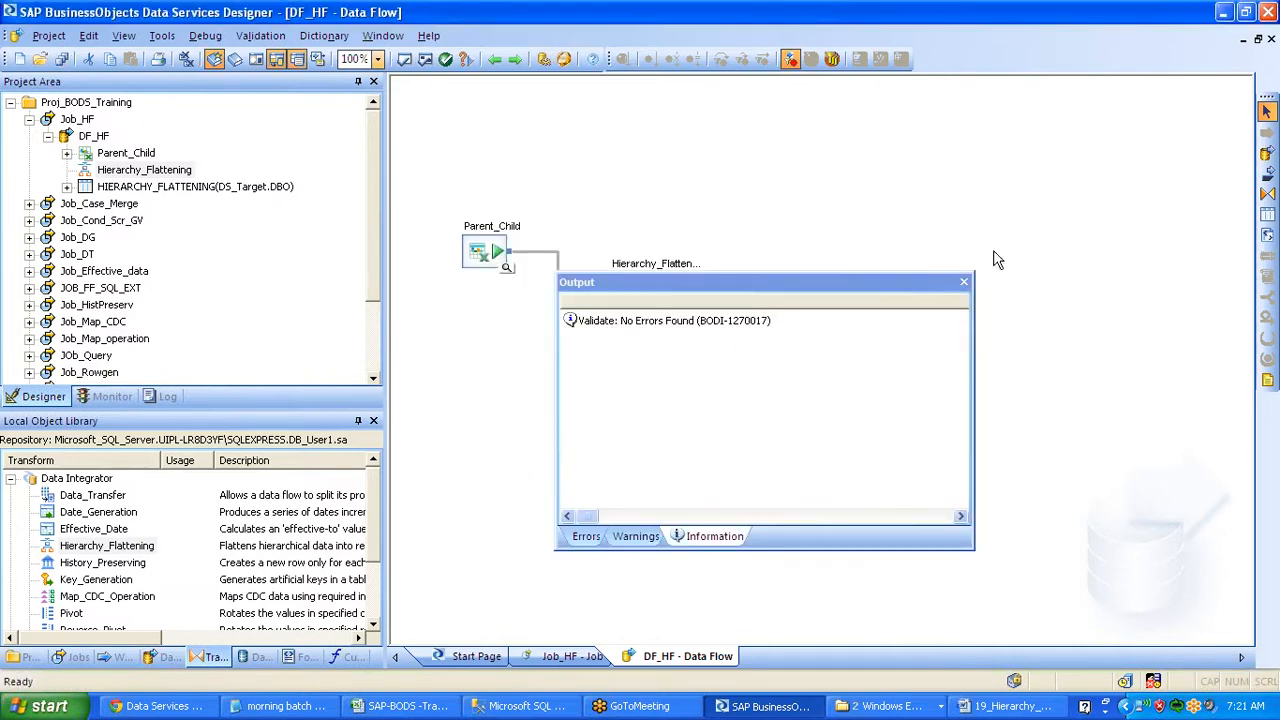
left_click(967, 282)
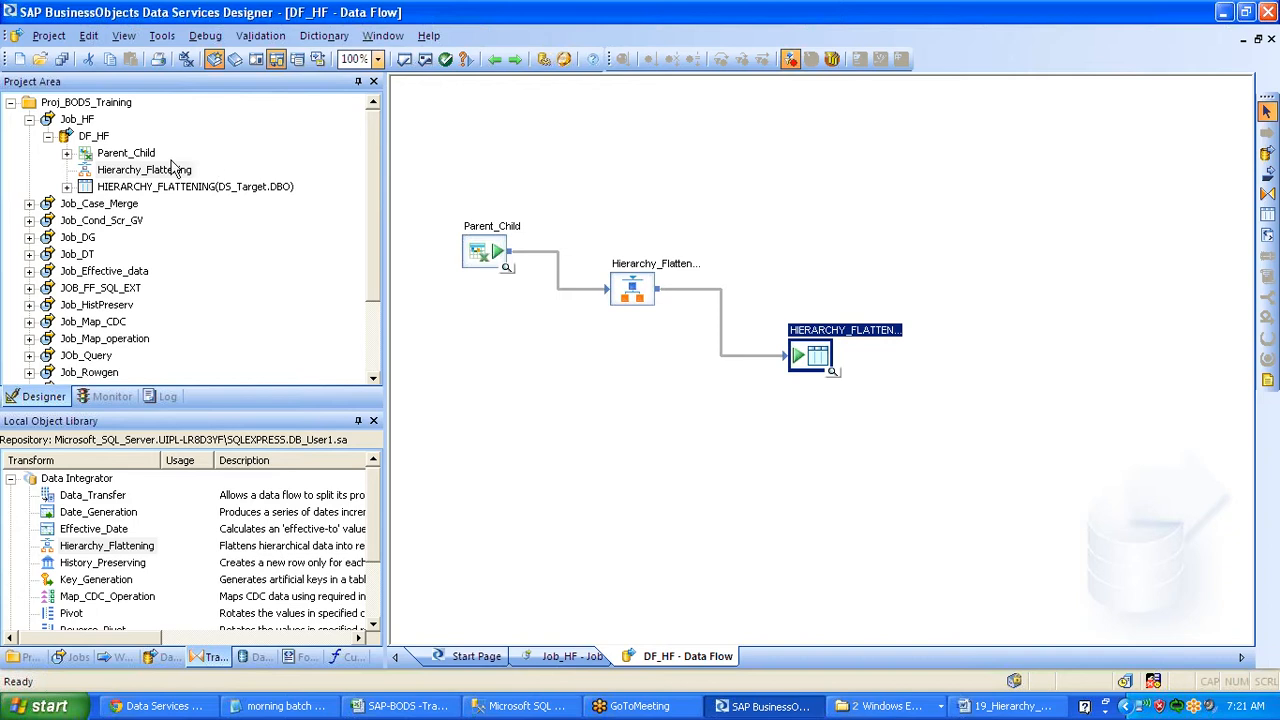
Examine the vertically flattened rows in DF_HF's HIERARCHY_FLATTENING target table and close the data preview
double_click(632, 289)
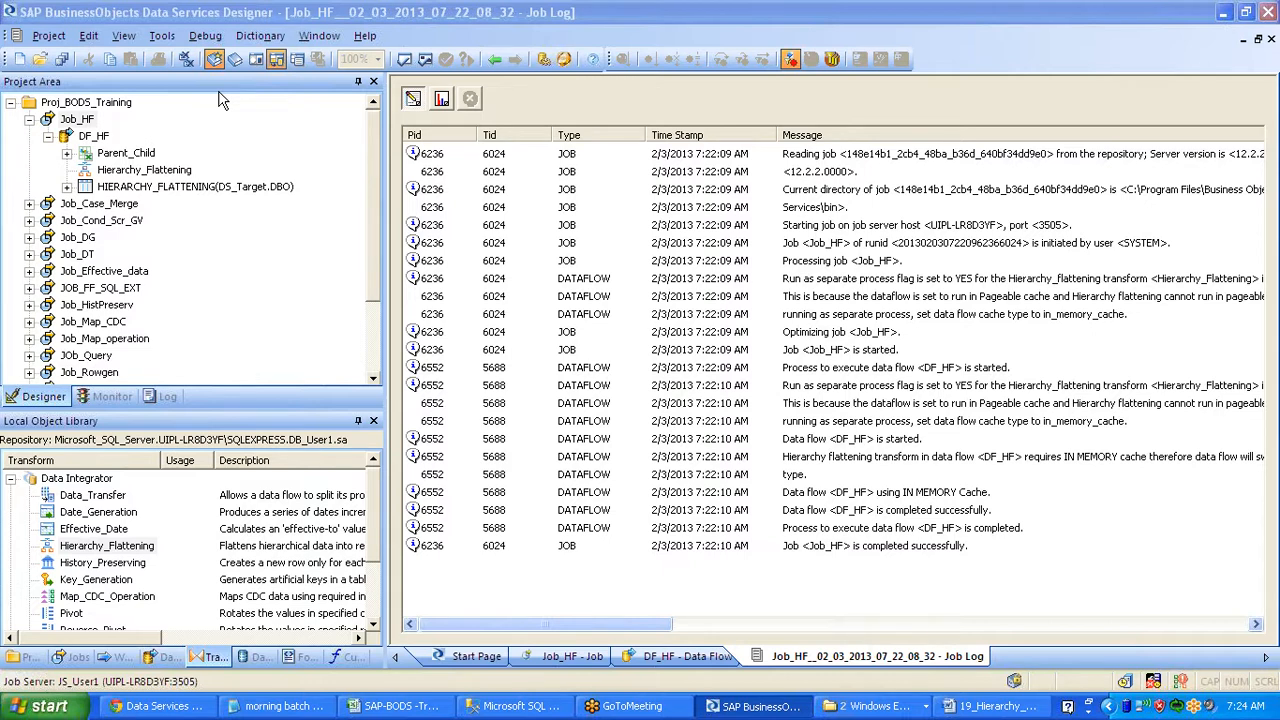
left_click(93, 136)
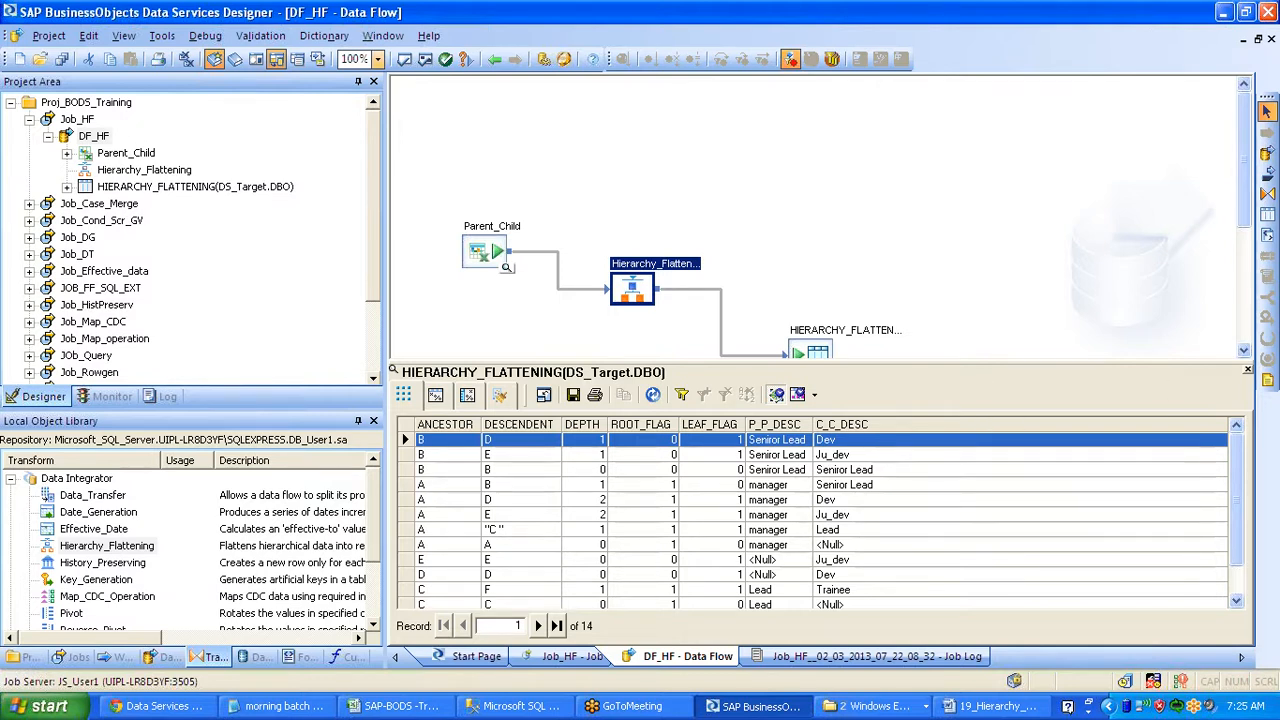
left_click(1247, 372)
Change the Hierarchy_Flattening transform to Horizontal flattening with a maximum depth of 2, validate it, and enlarge the schema area
double_click(660, 260)
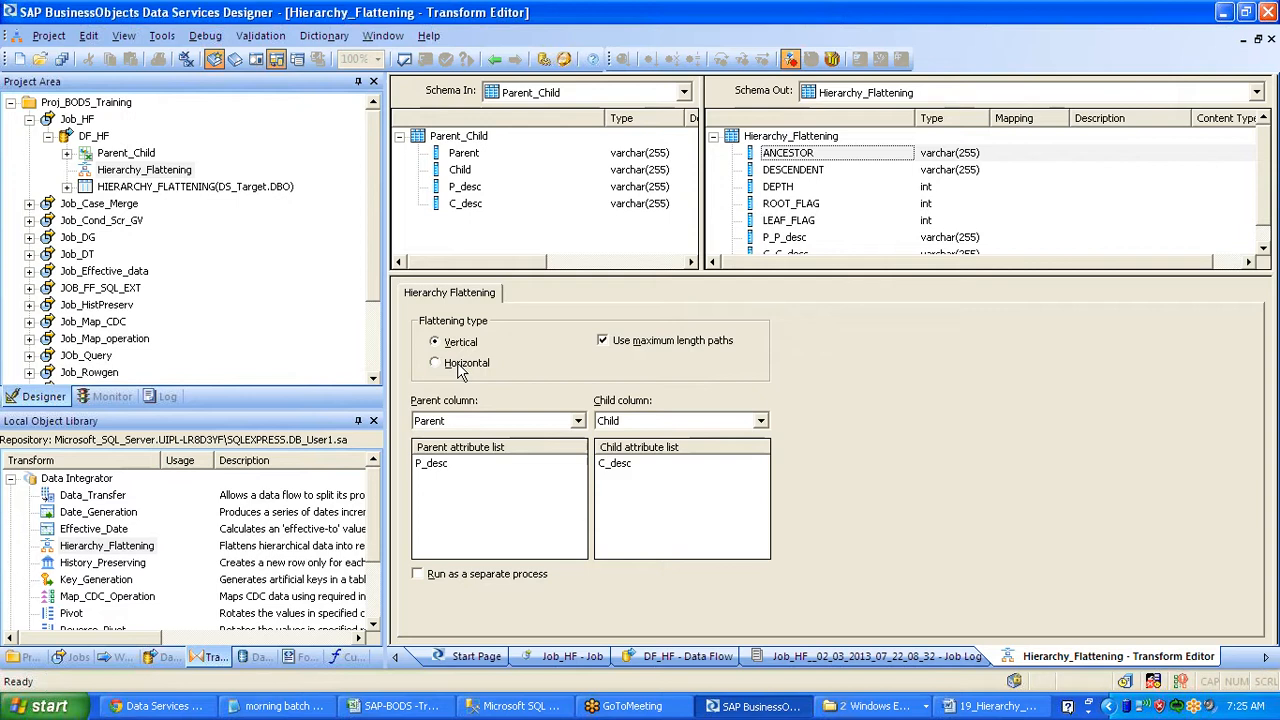
left_click(462, 364)
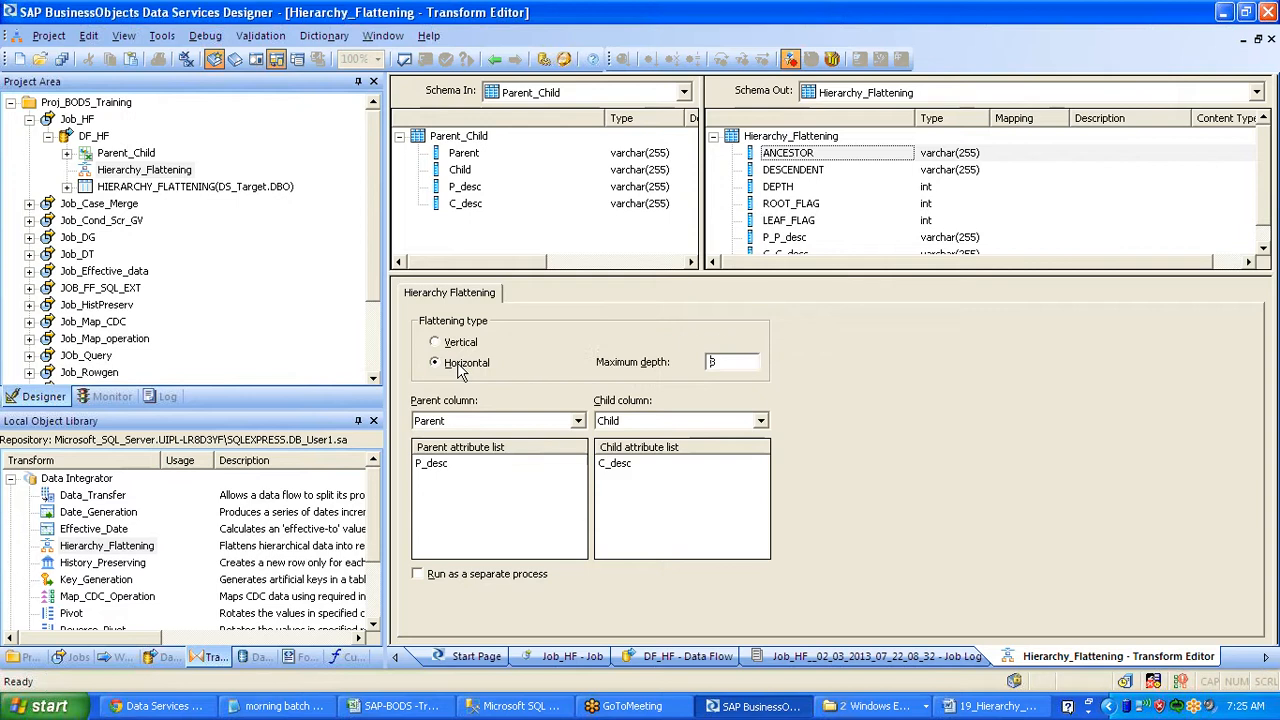
left_click(716, 362)
double_click(706, 364)
type("3")
key("BackSpace")
type("2")
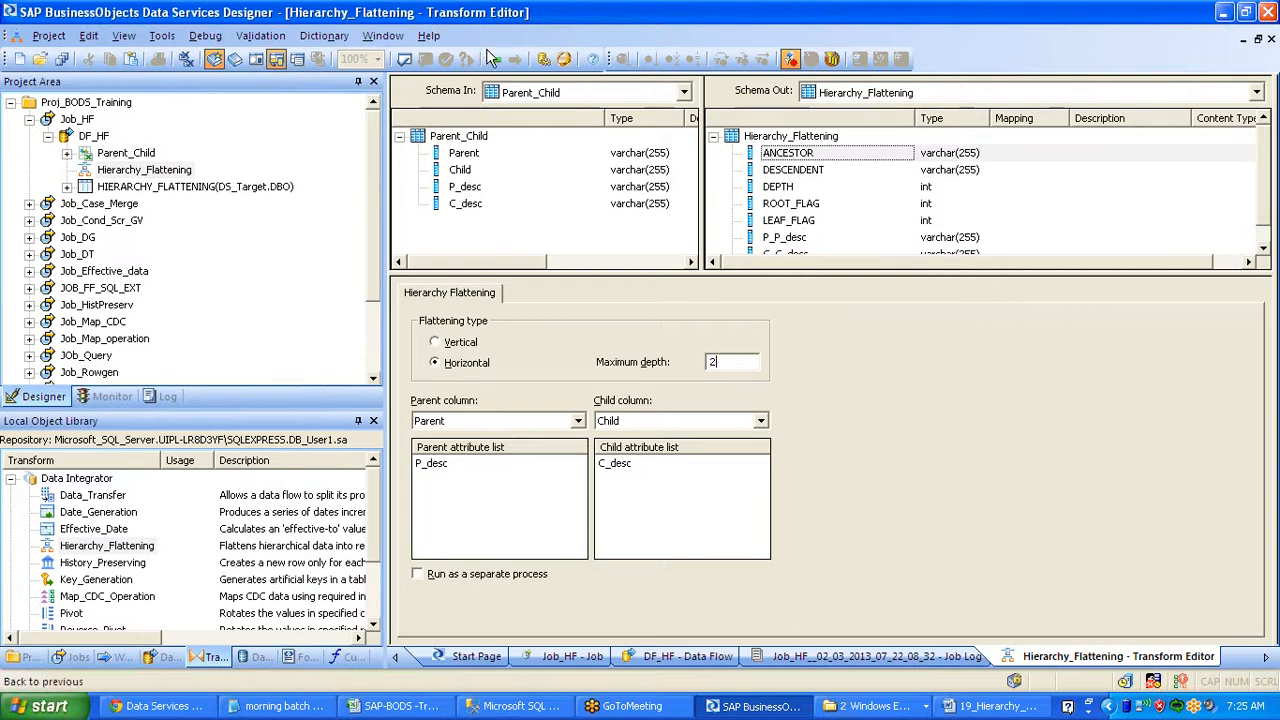
left_click(403, 58)
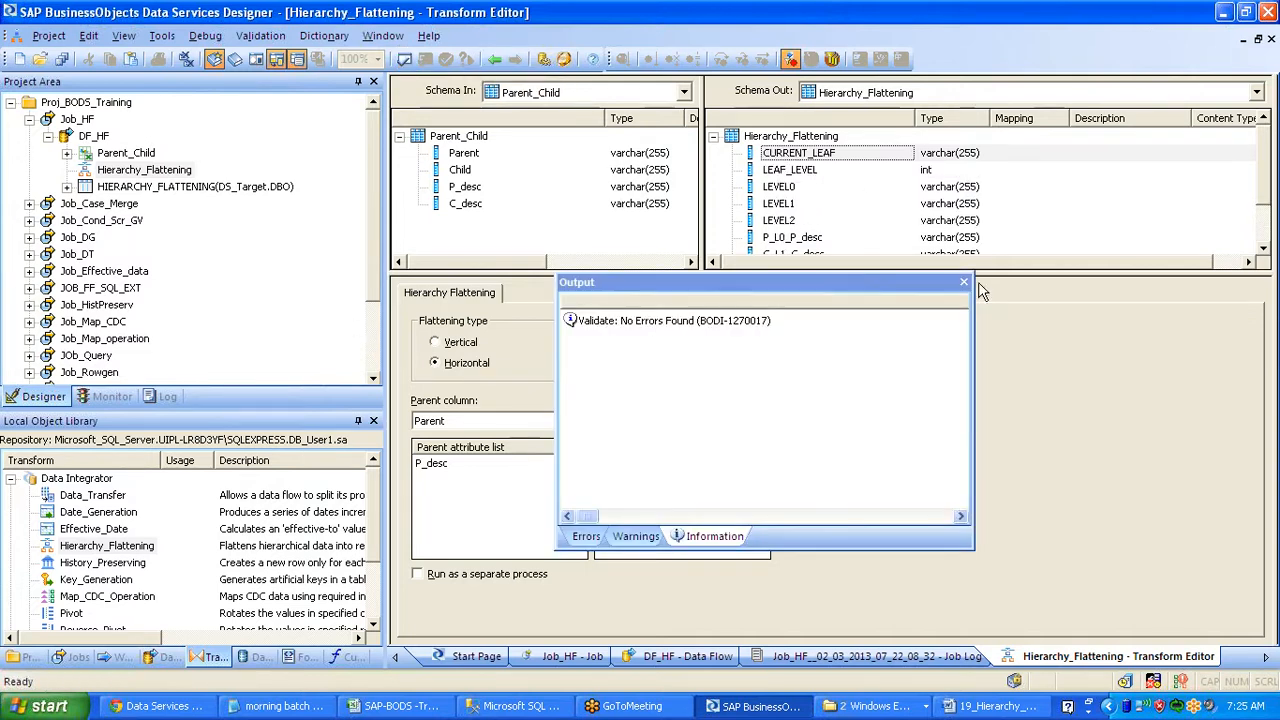
left_click(967, 282)
left_click_drag(967, 274, 971, 362)
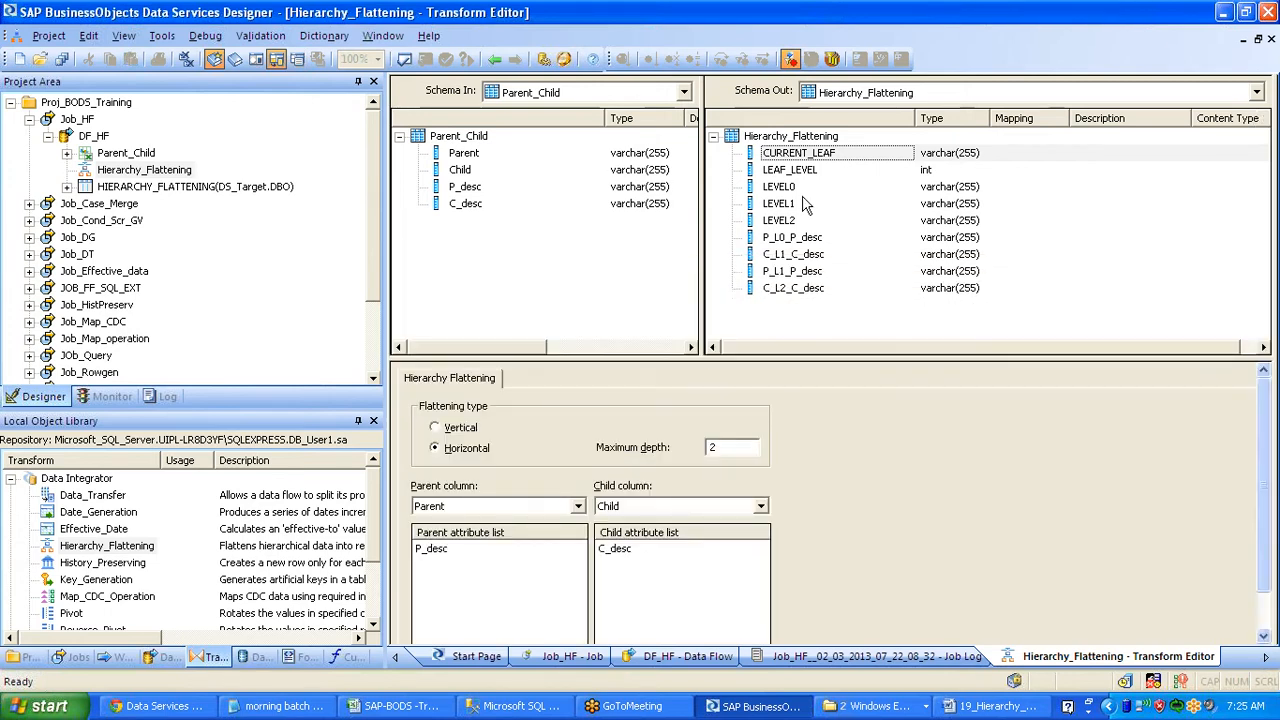
Switch the flattening type to Vertical and back to Horizontal, validating each time to compare the output schemas
left_click(458, 428)
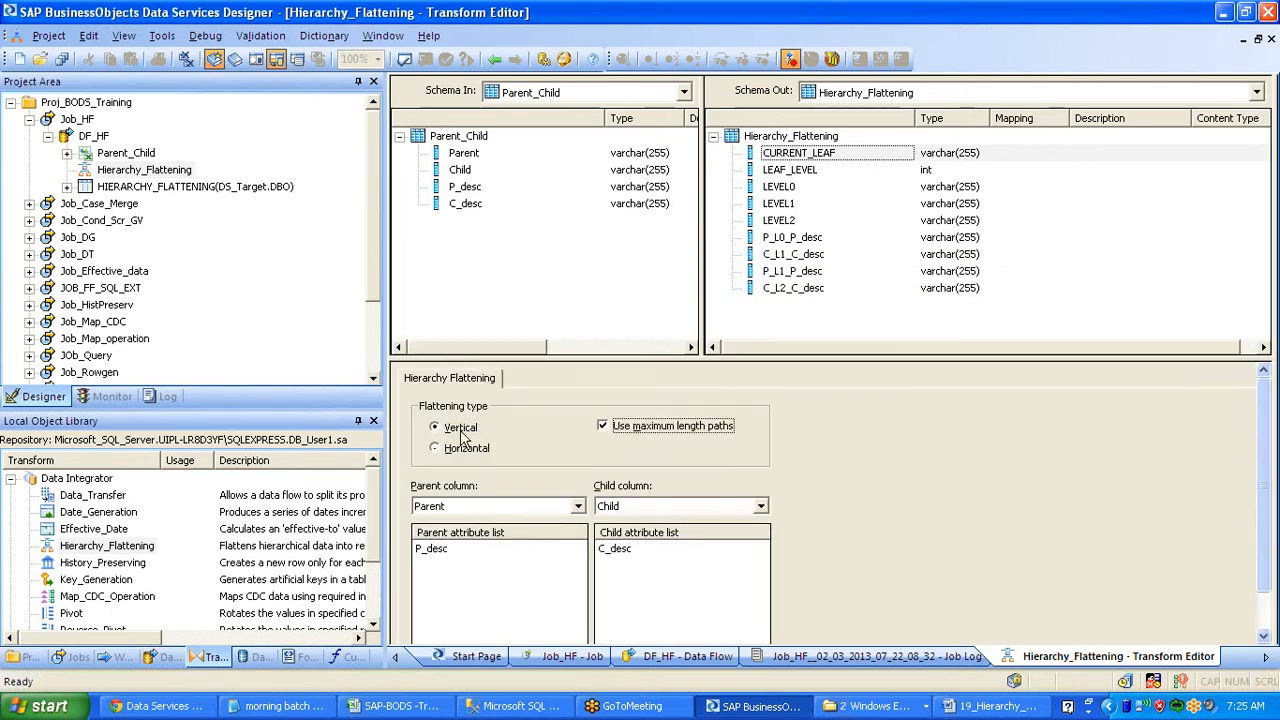
left_click(404, 60)
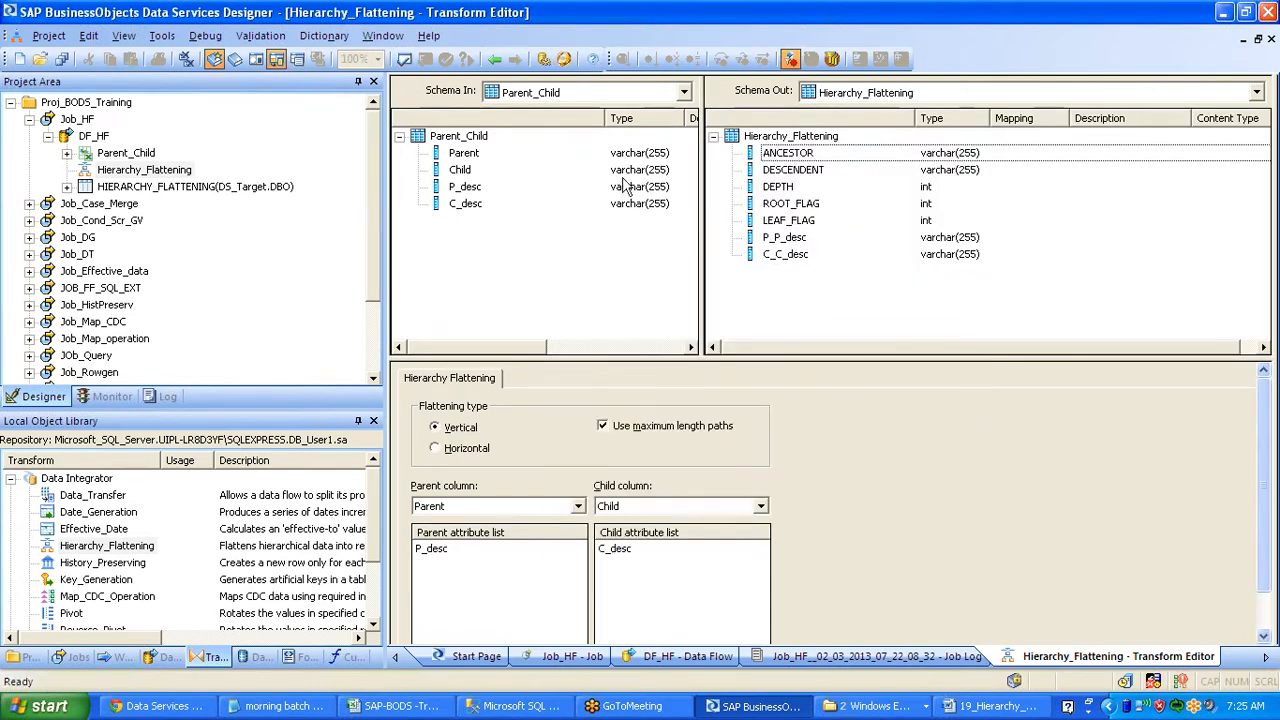
left_click(477, 450)
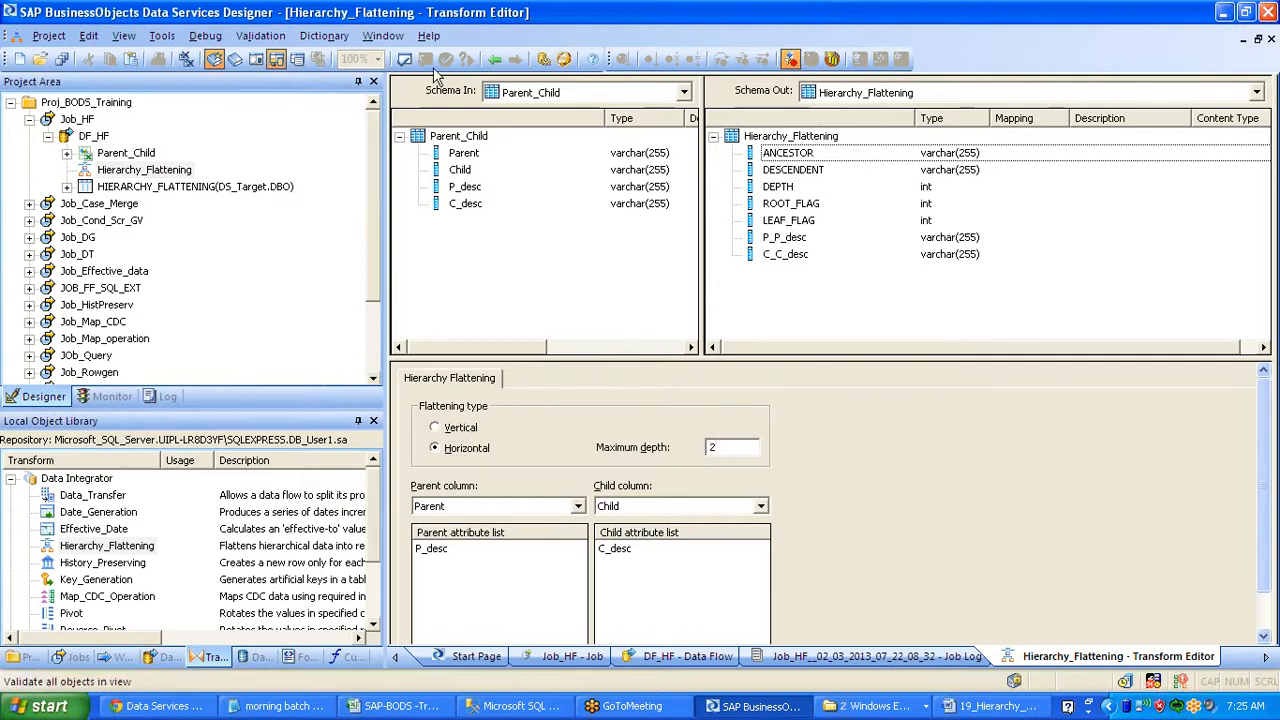
left_click(404, 59)
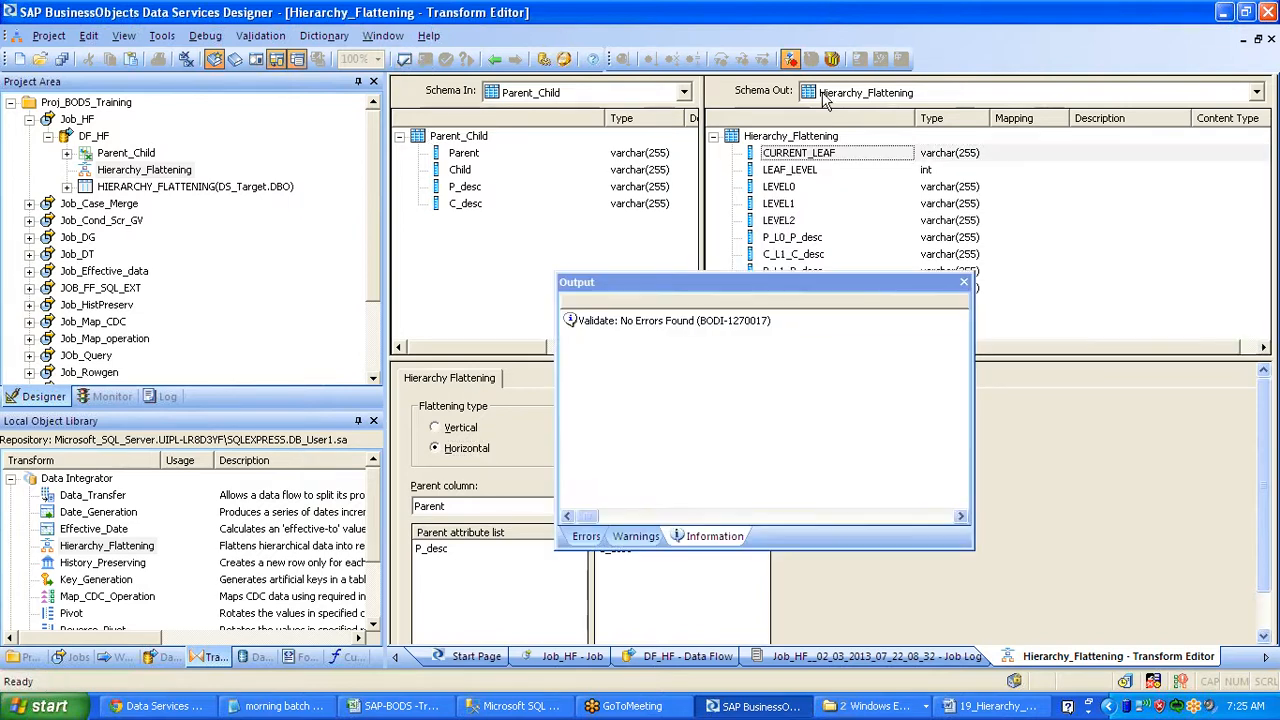
left_click(963, 282)
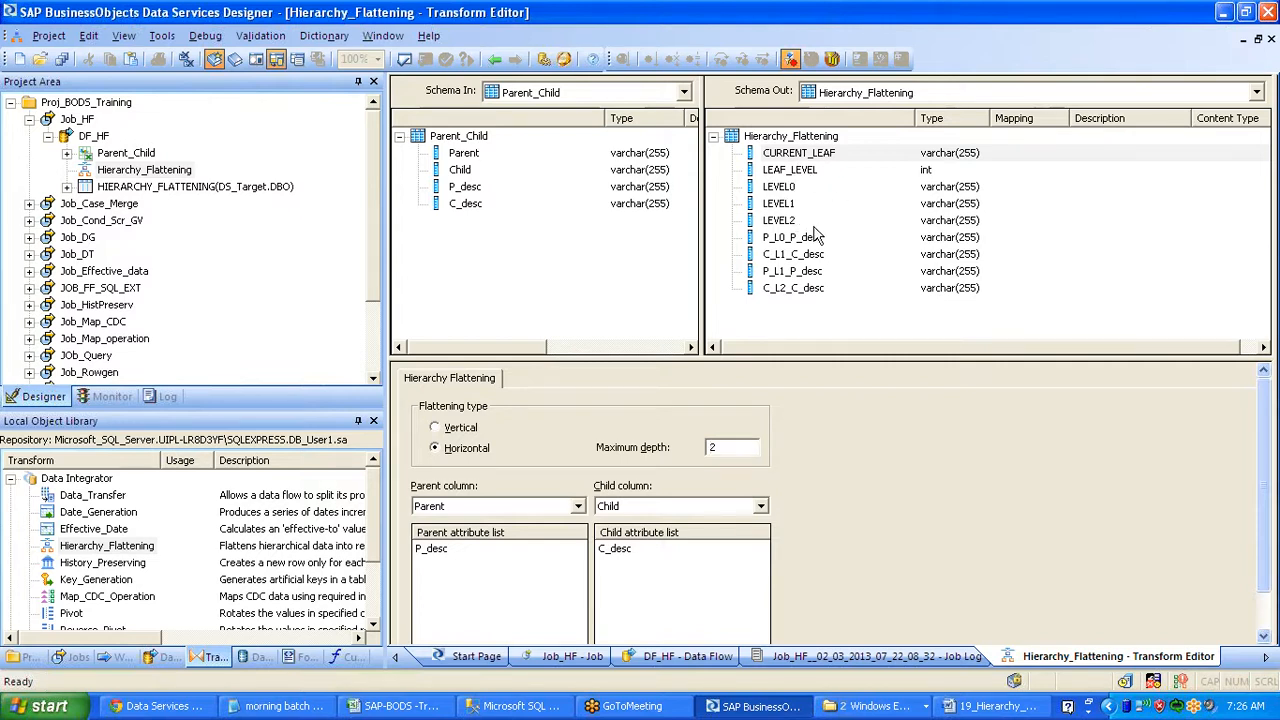
Return to DF_HF, save the changes, and execute batch job Job_HF
left_click(494, 60)
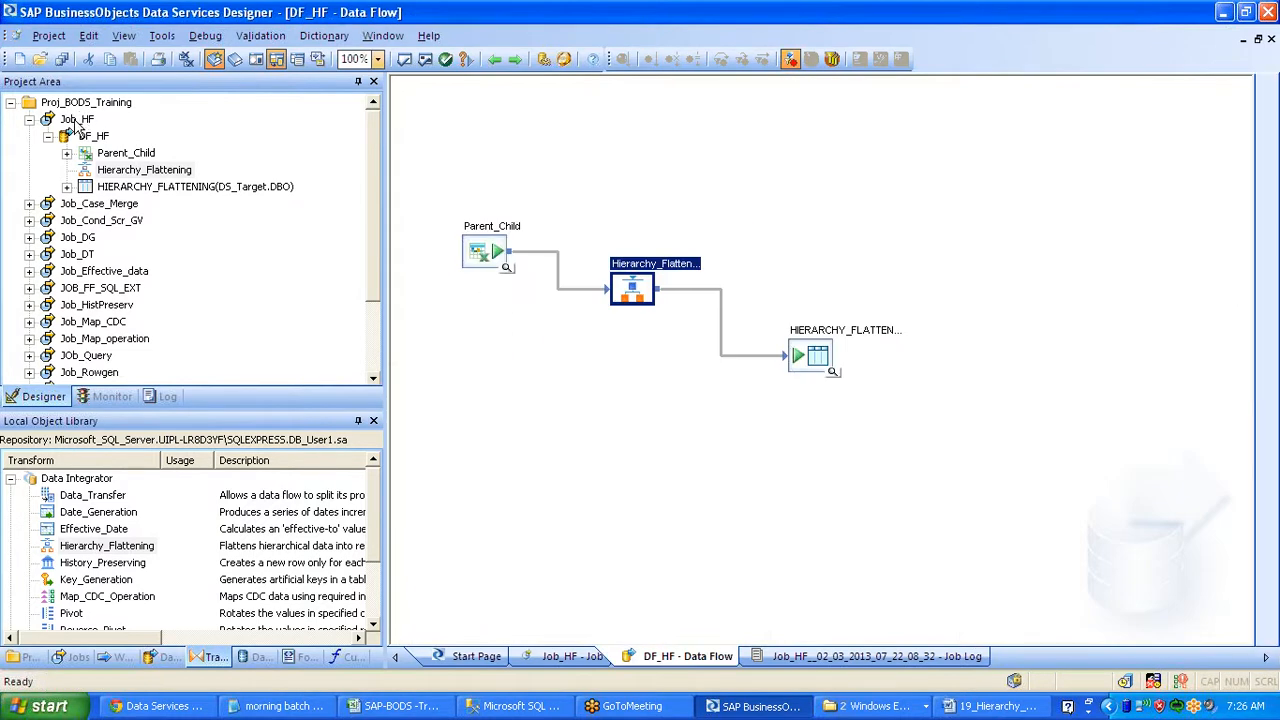
left_click(73, 120)
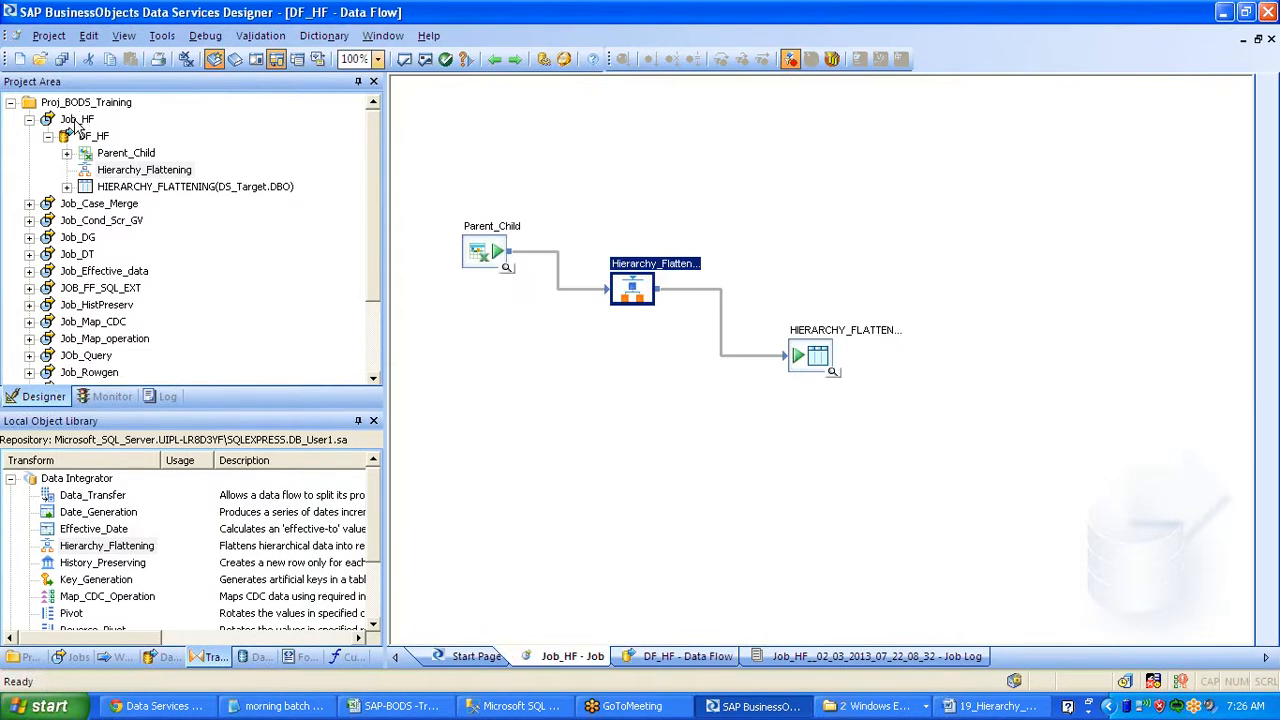
right_click(73, 120)
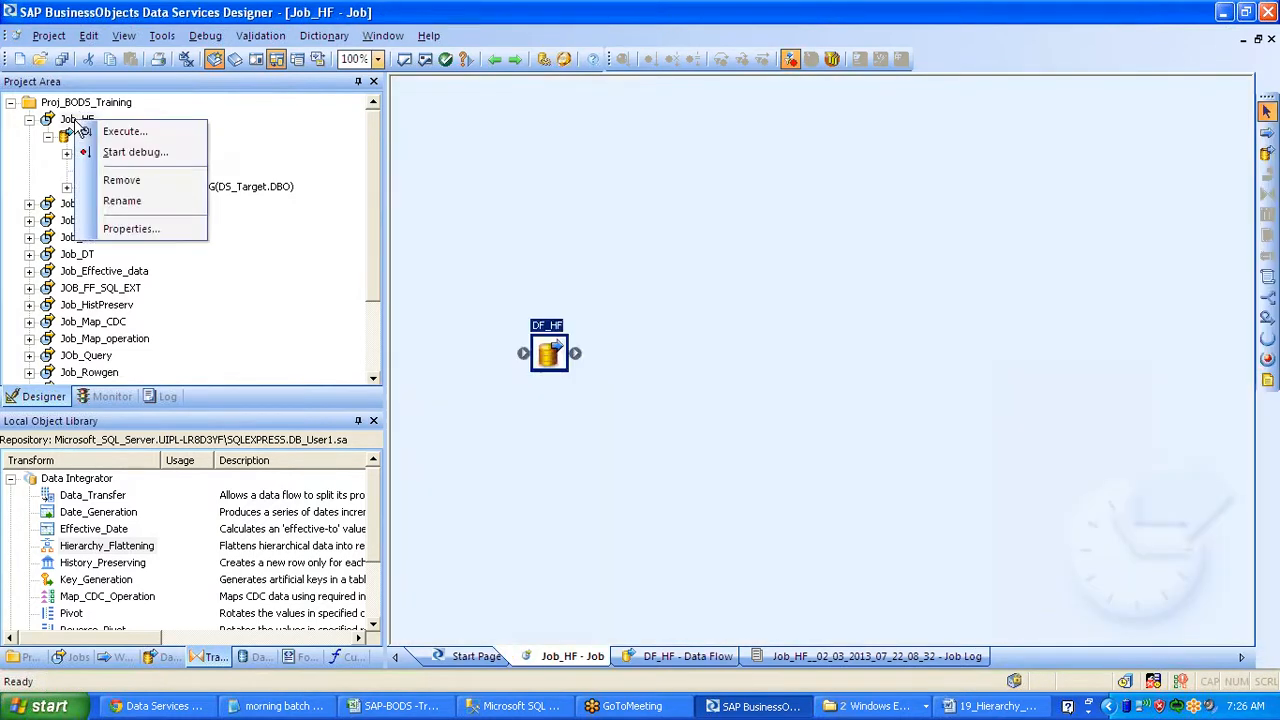
left_click(120, 129)
left_click(517, 459)
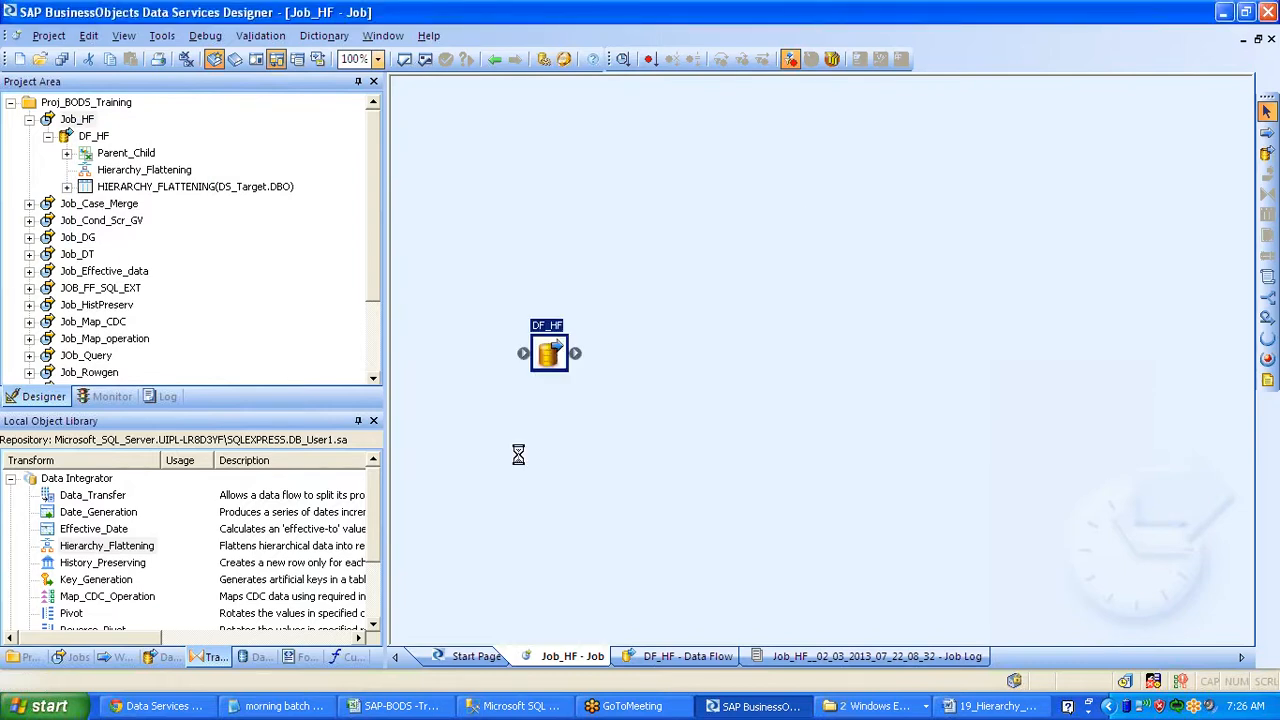
left_click(718, 574)
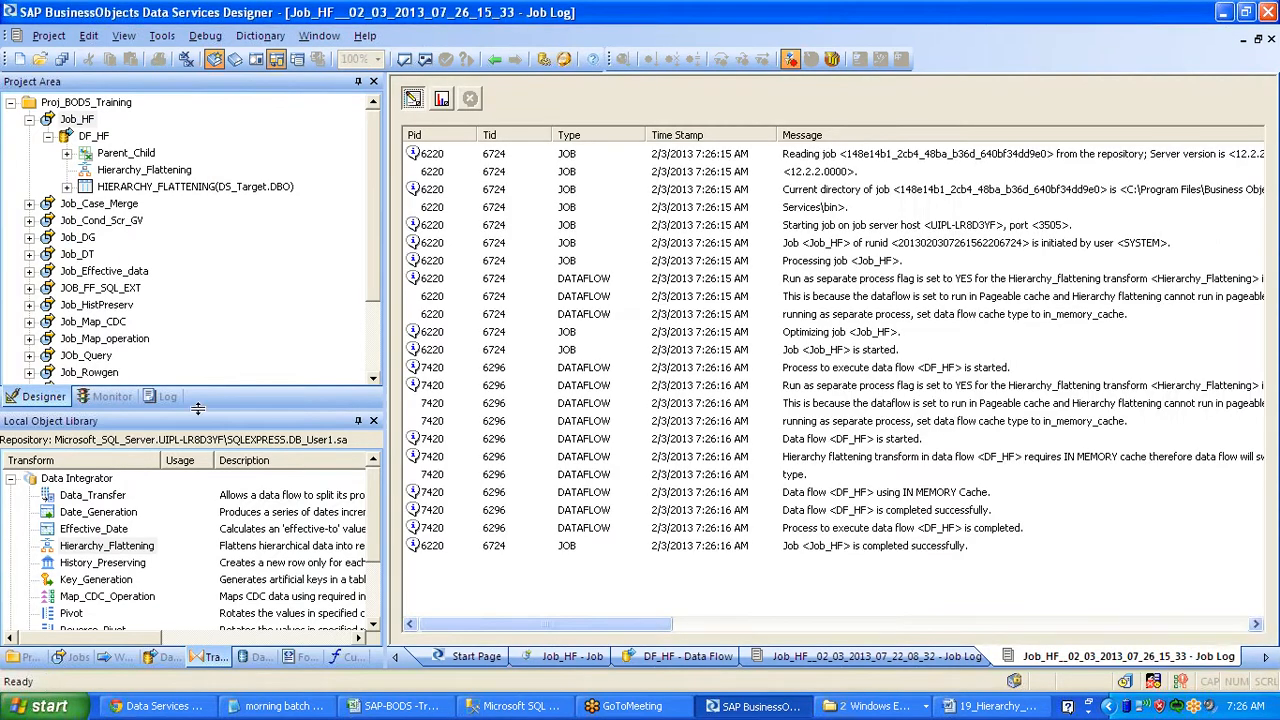
Examine the horizontally flattened rows in DF_HF's target table, close the preview, and reopen the Hierarchy_Flattening transform
double_click(92, 137)
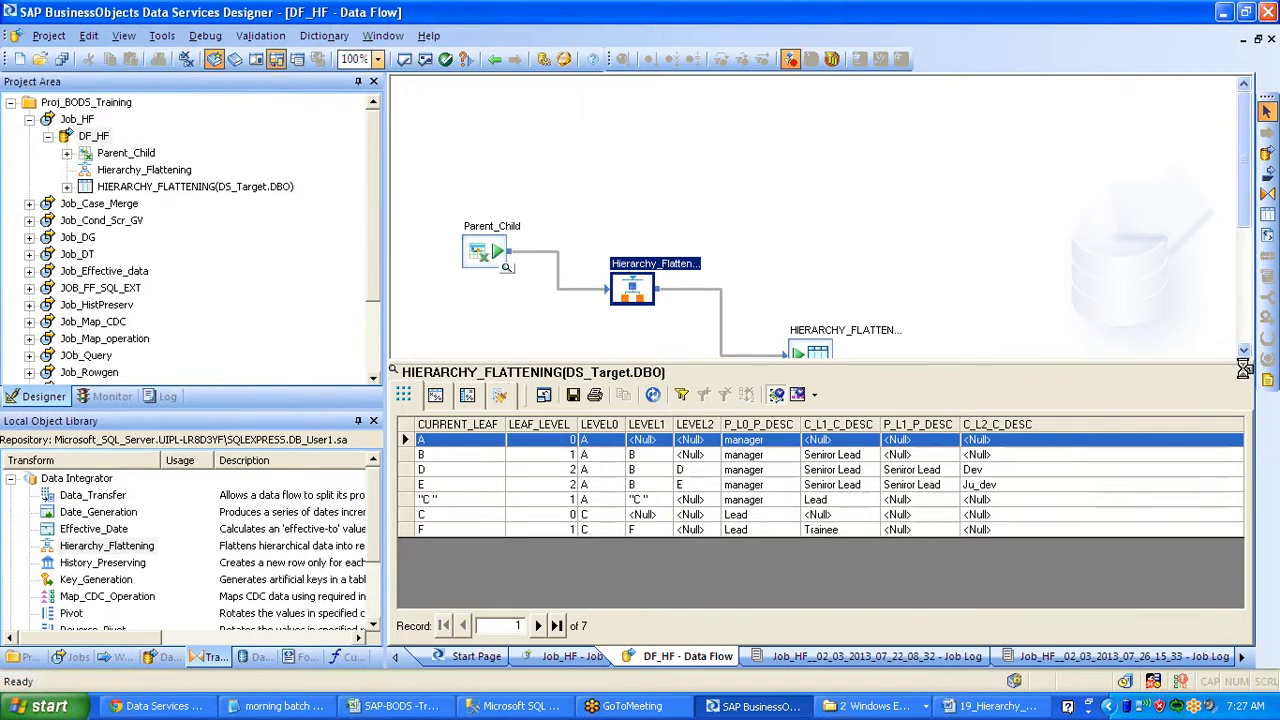
left_click(1247, 374)
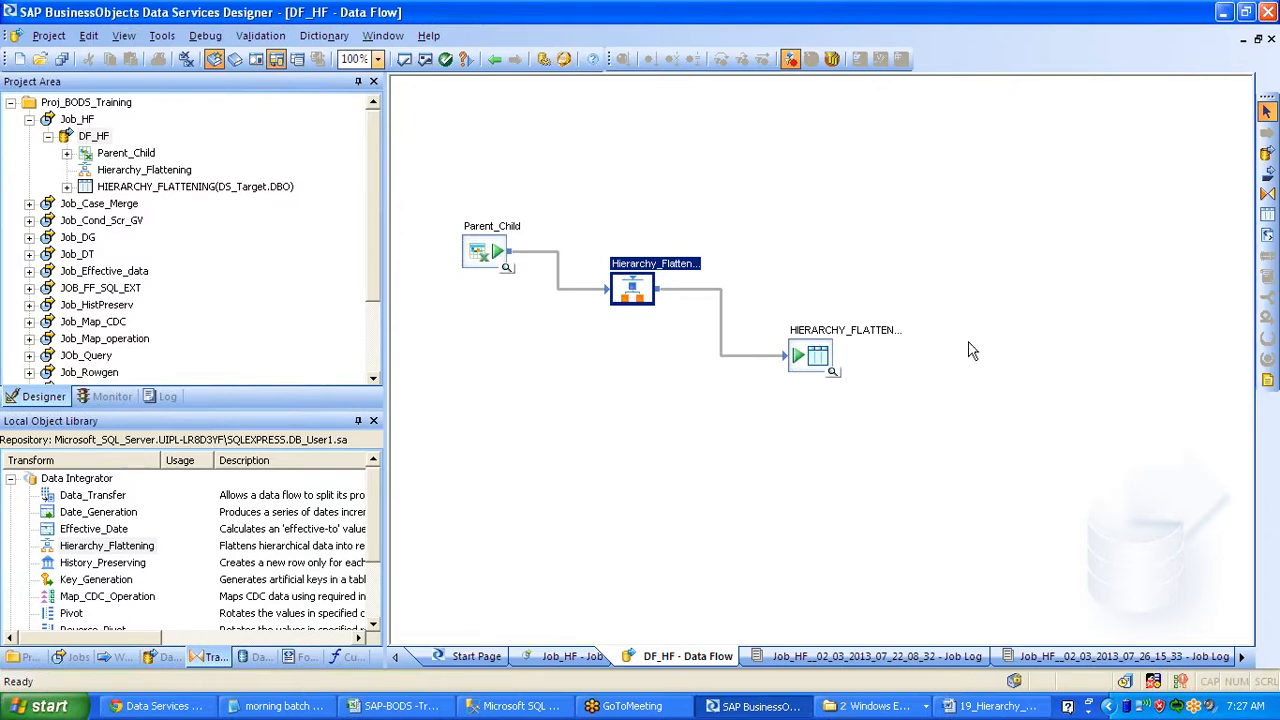
double_click(632, 289)
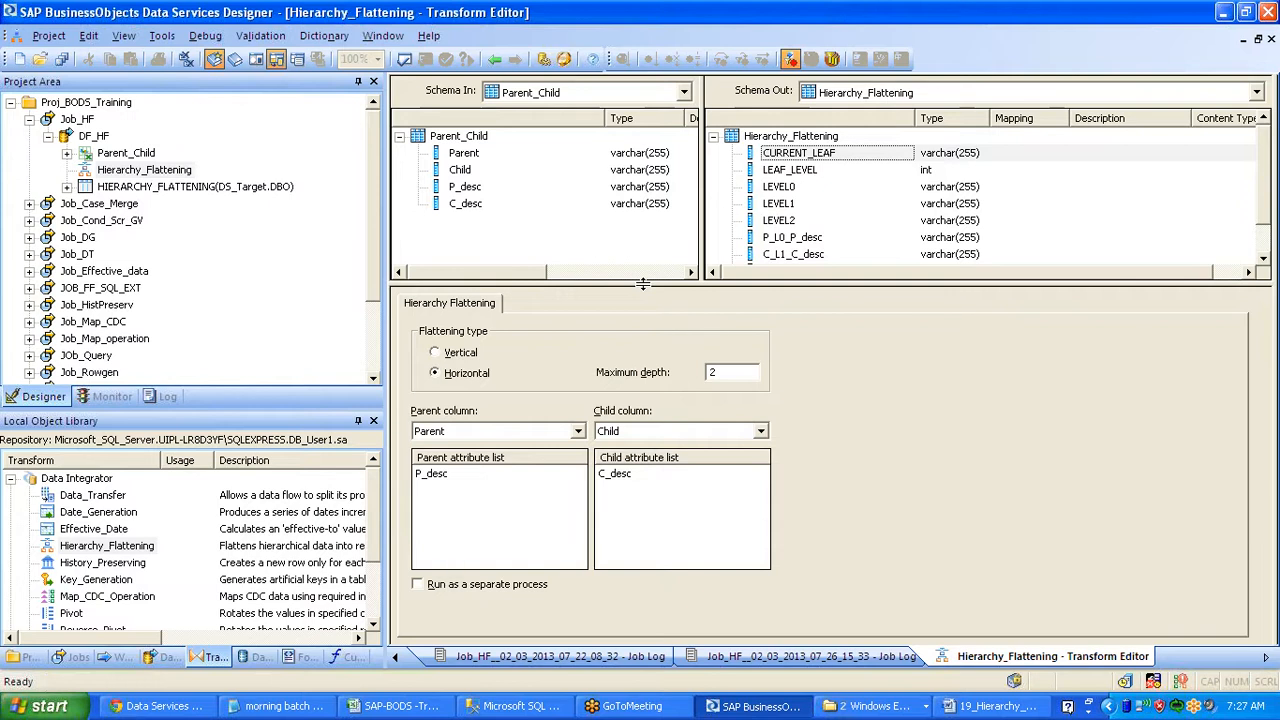
Enlarge the Hierarchy_Flattening schema area to view all output columns, and return to the Job_HF workspace with its project tree collapsed
left_click_drag(643, 284, 648, 325)
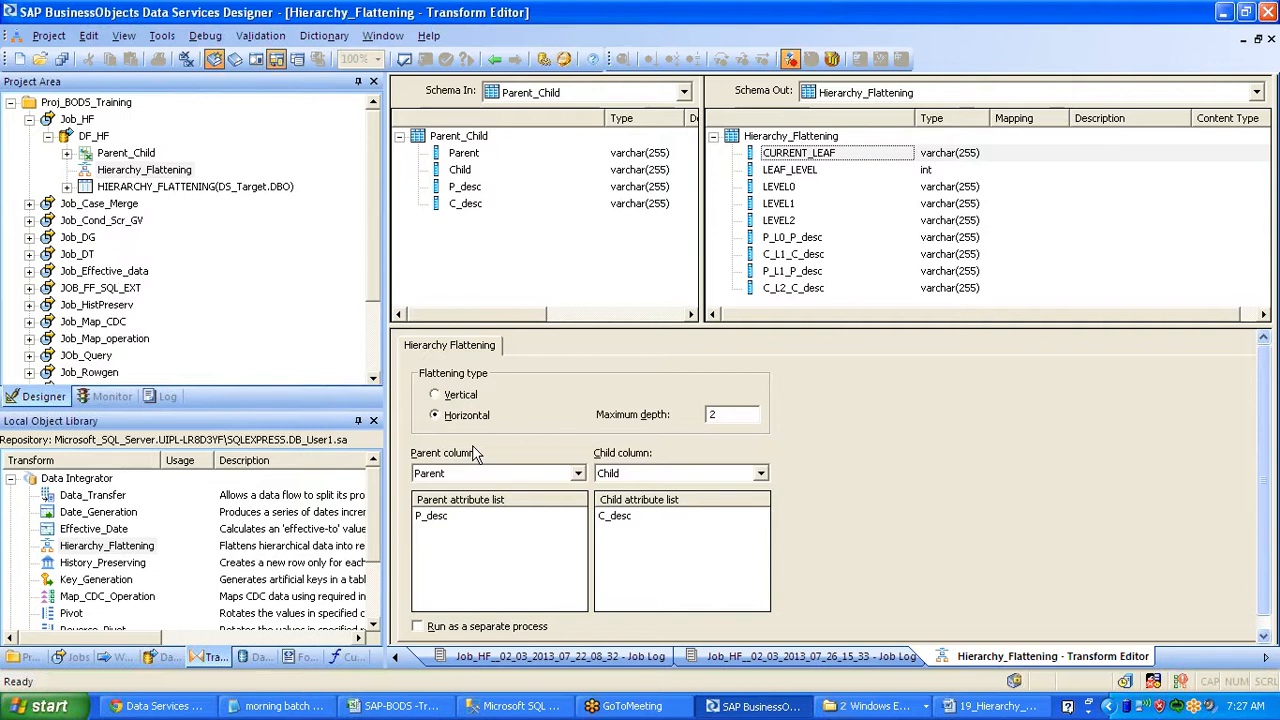
double_click(32, 124)
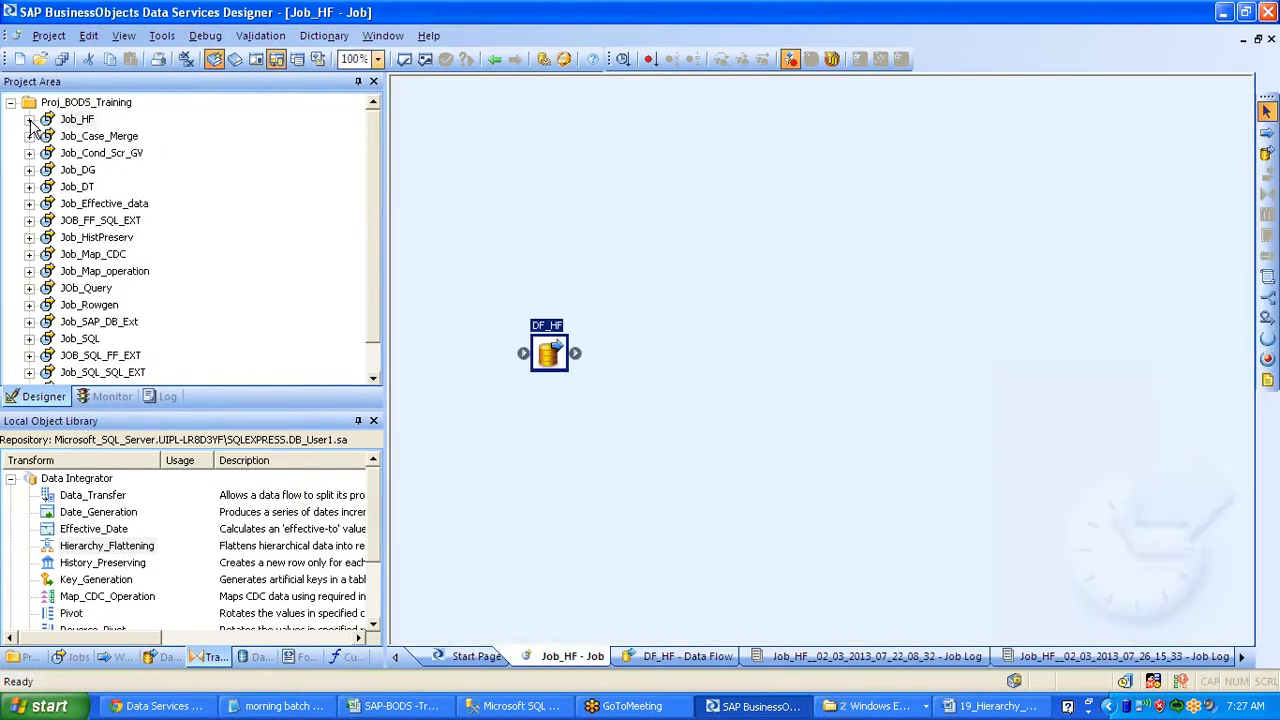
Locate the Pivot and Reverse_Pivot transforms among the Data Integrator transforms and compare their entries
left_click_drag(375, 500, 380, 553)
left_click(1262, 310)
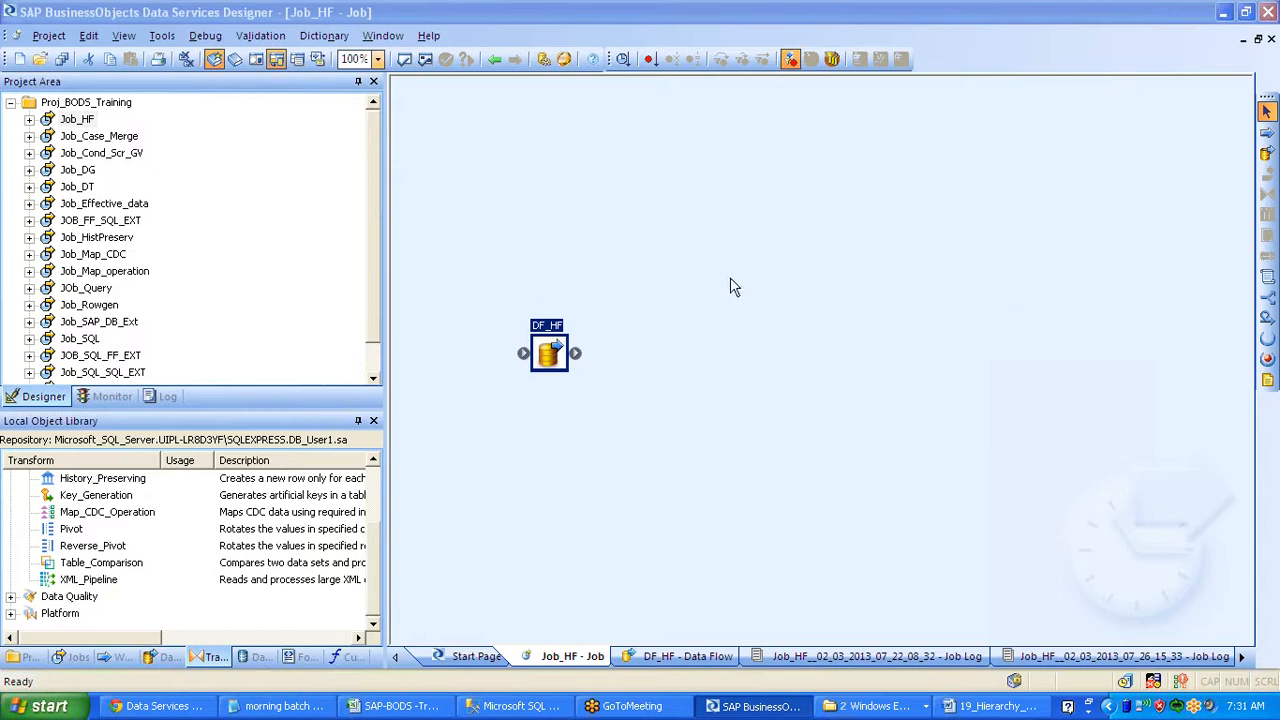
left_click(72, 530)
left_click(92, 546)
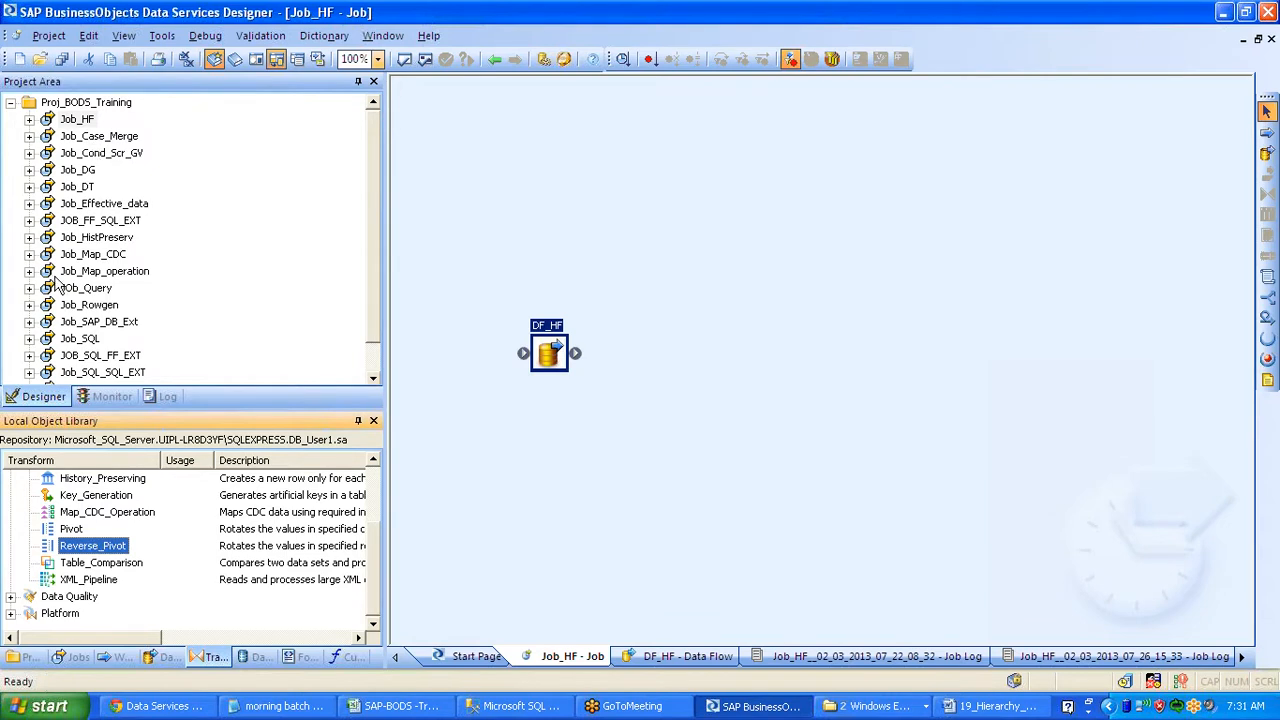
left_click(77, 531)
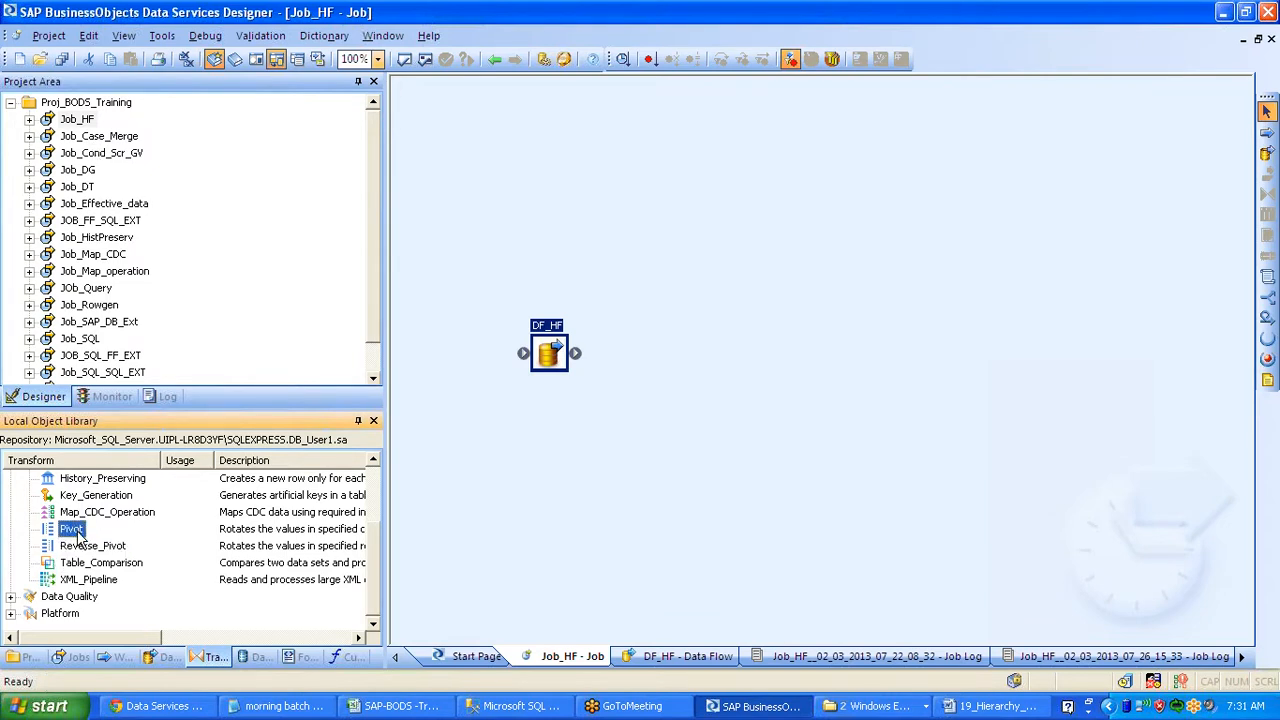
left_click(80, 545)
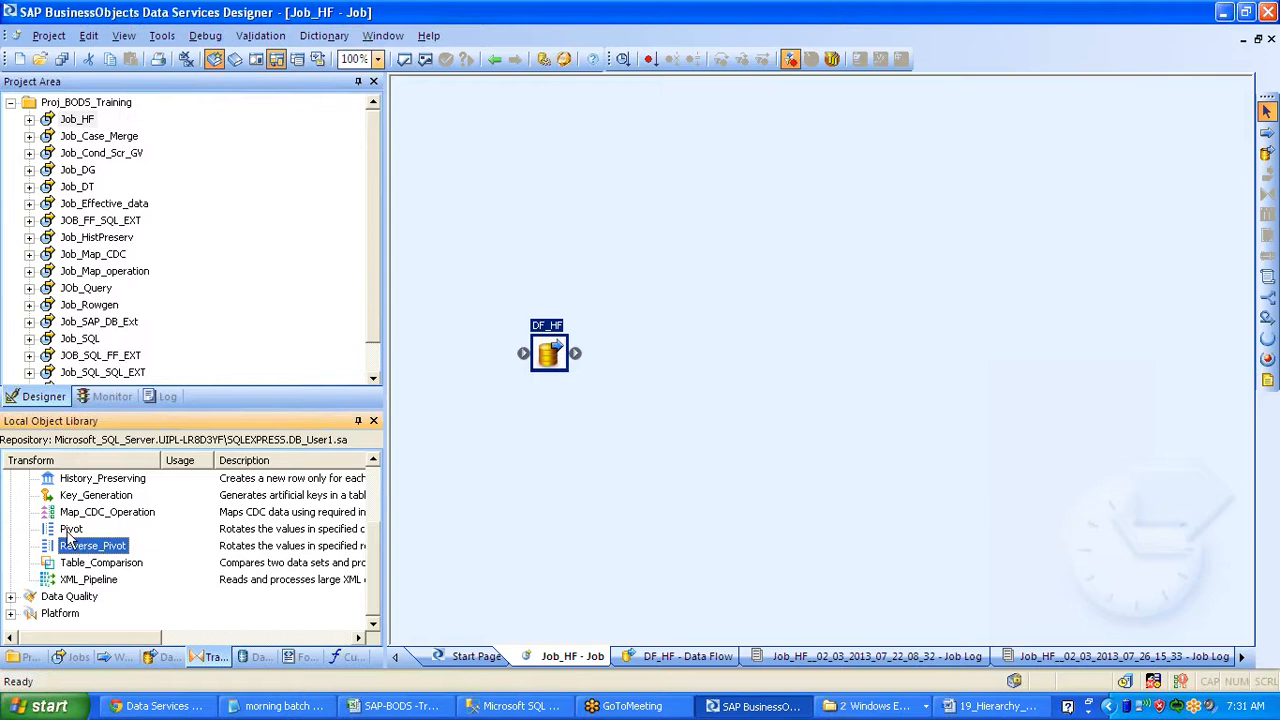
left_click(69, 532)
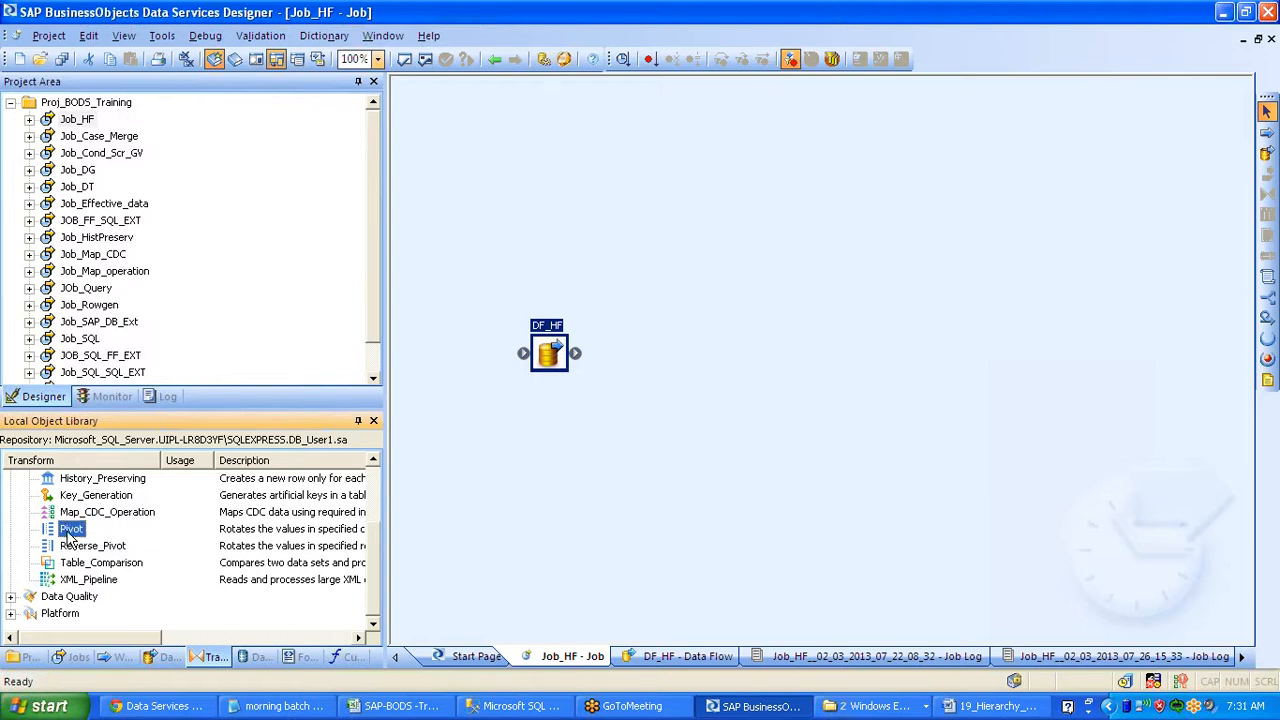
left_click(88, 547)
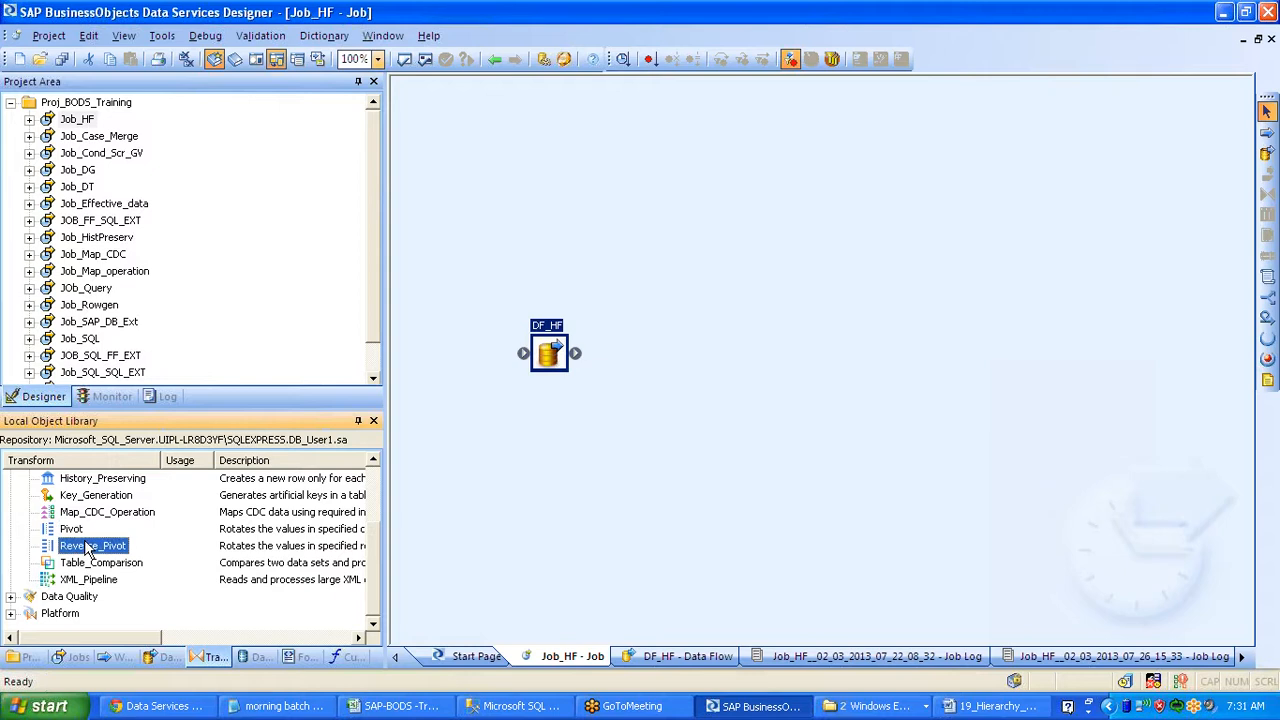
left_click(66, 532)
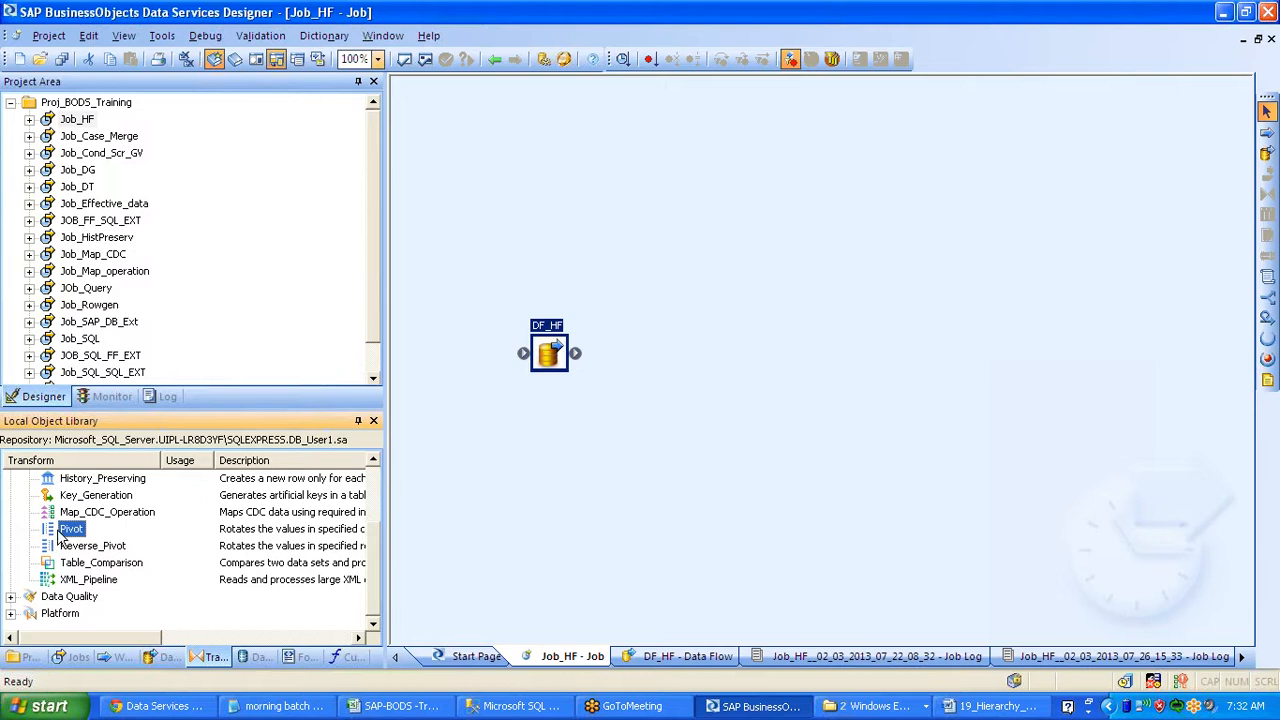
left_click(70, 546)
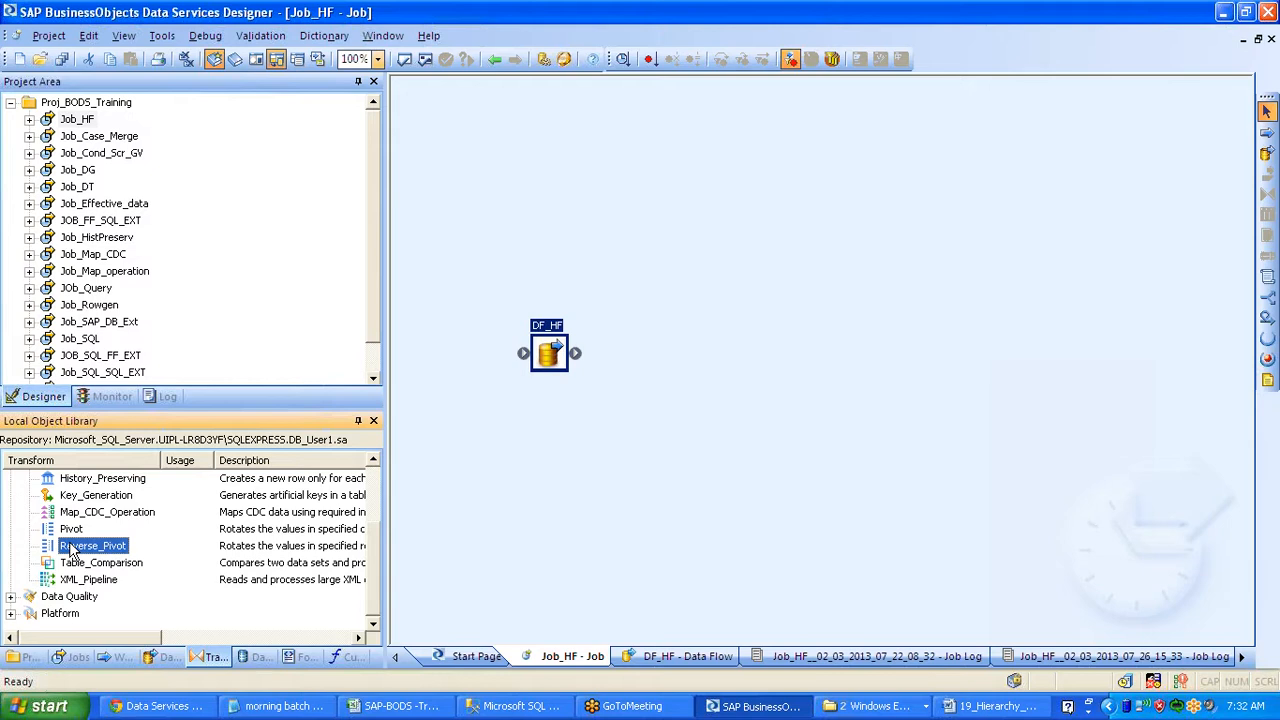
left_click(75, 530)
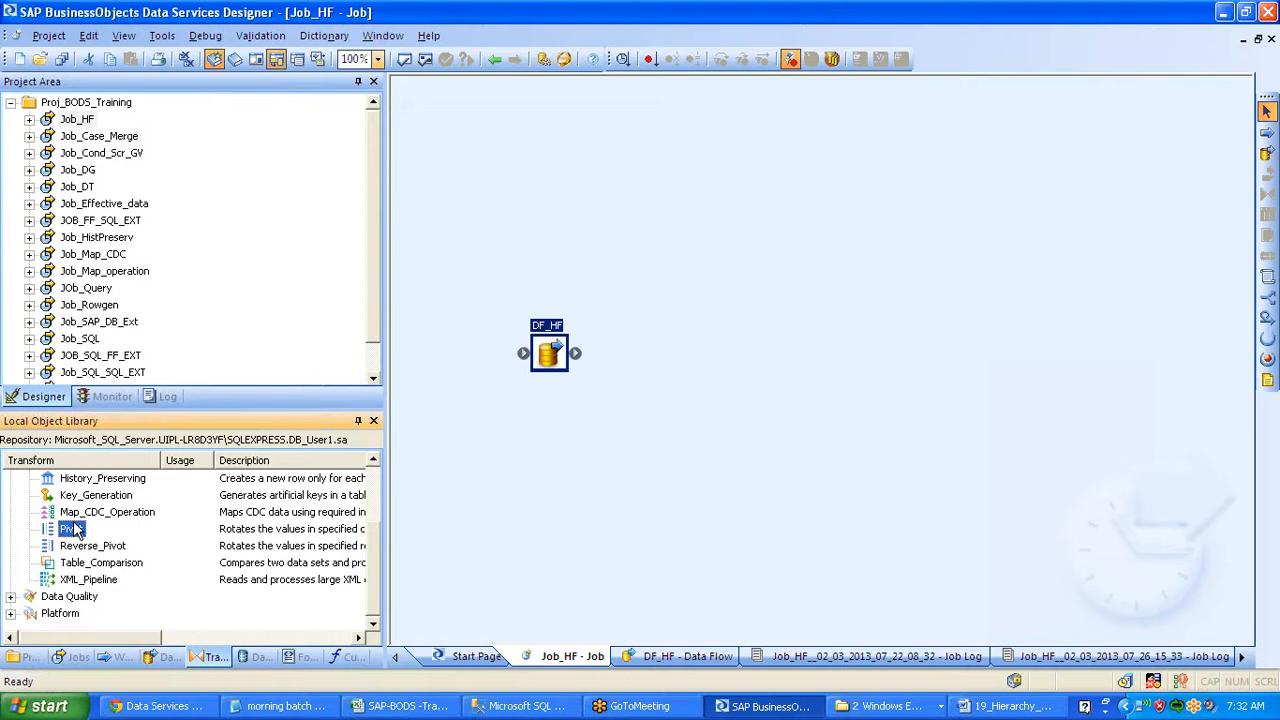
left_click(1271, 313)
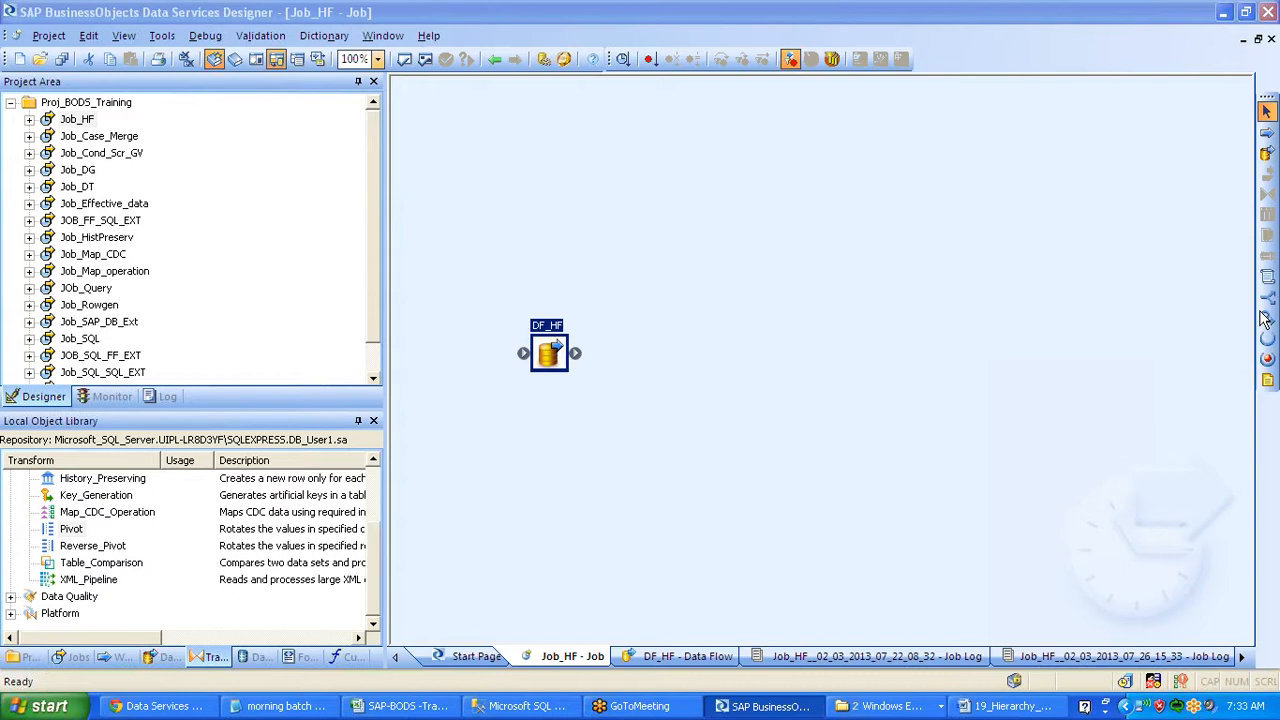
Create a new batch job named Job_Pivot_RPivot in the Proj_BODS_Training project
right_click(116, 110)
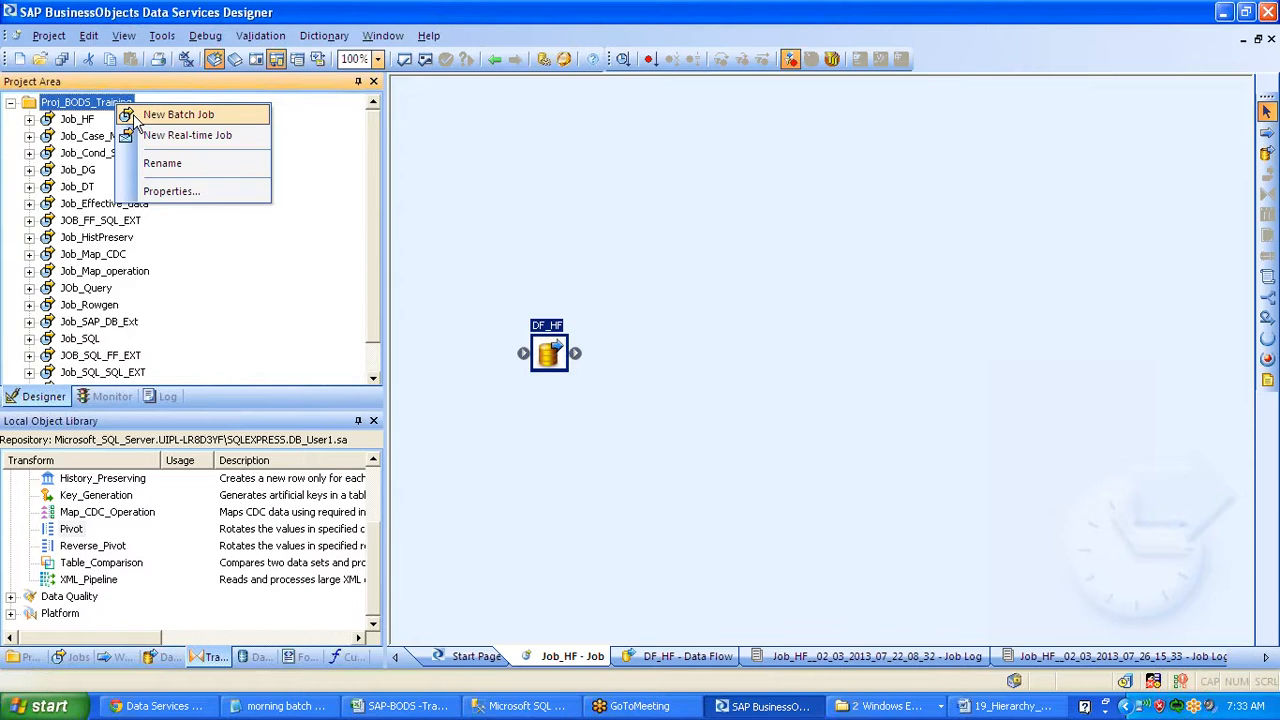
left_click(130, 116)
type("Job_Pi")
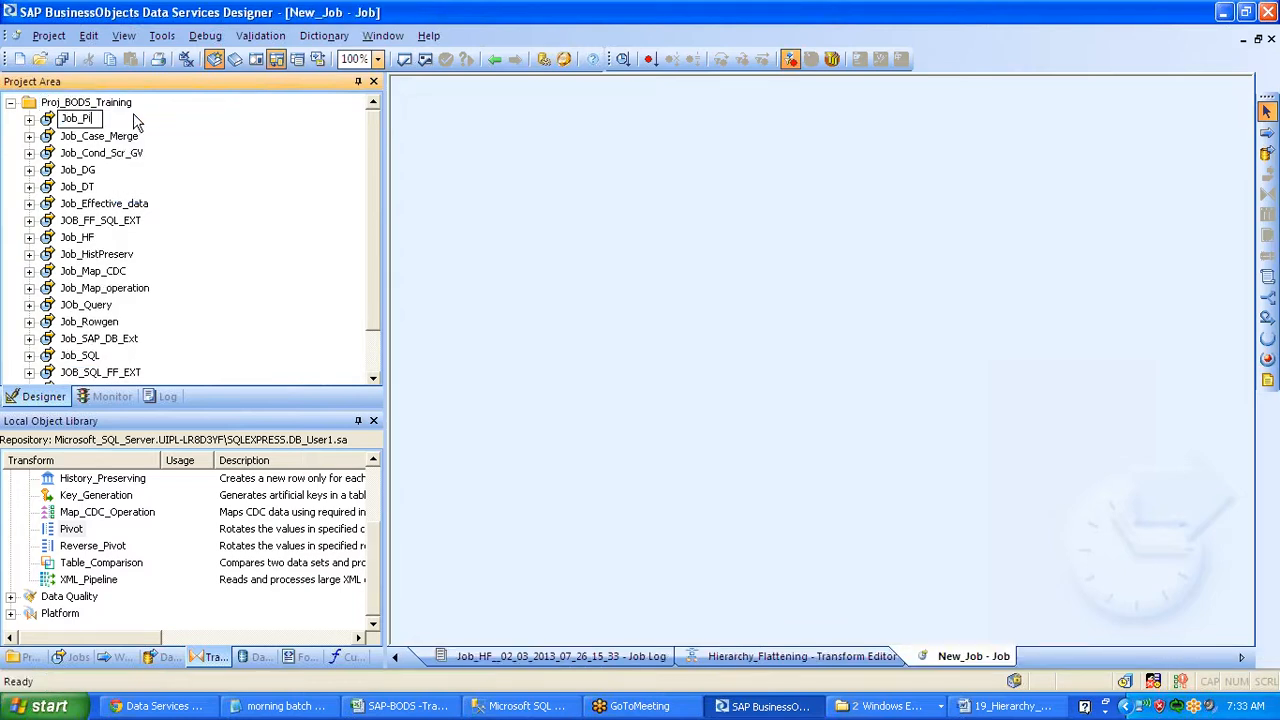
type("vot_RPivot")
key("Return")
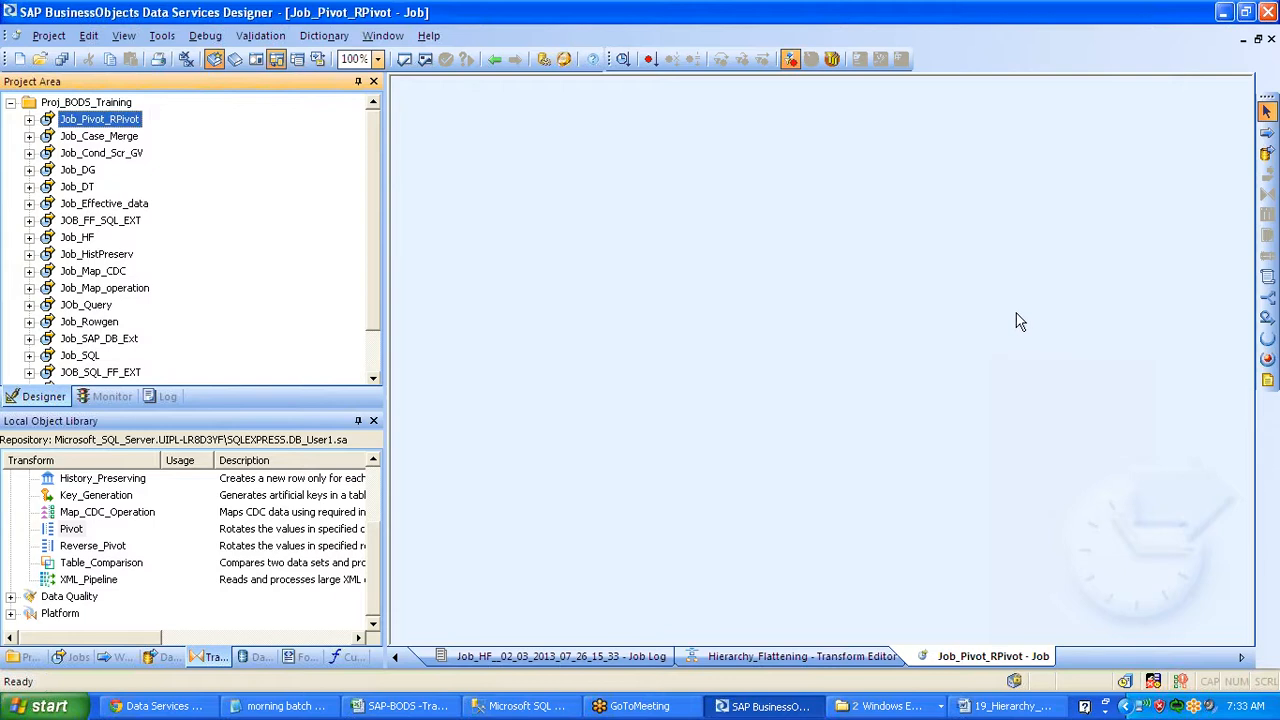
Add a data flow named DF_PIVOT to the Job_Pivot_RPivot workspace
left_click(1268, 158)
left_click(577, 241)
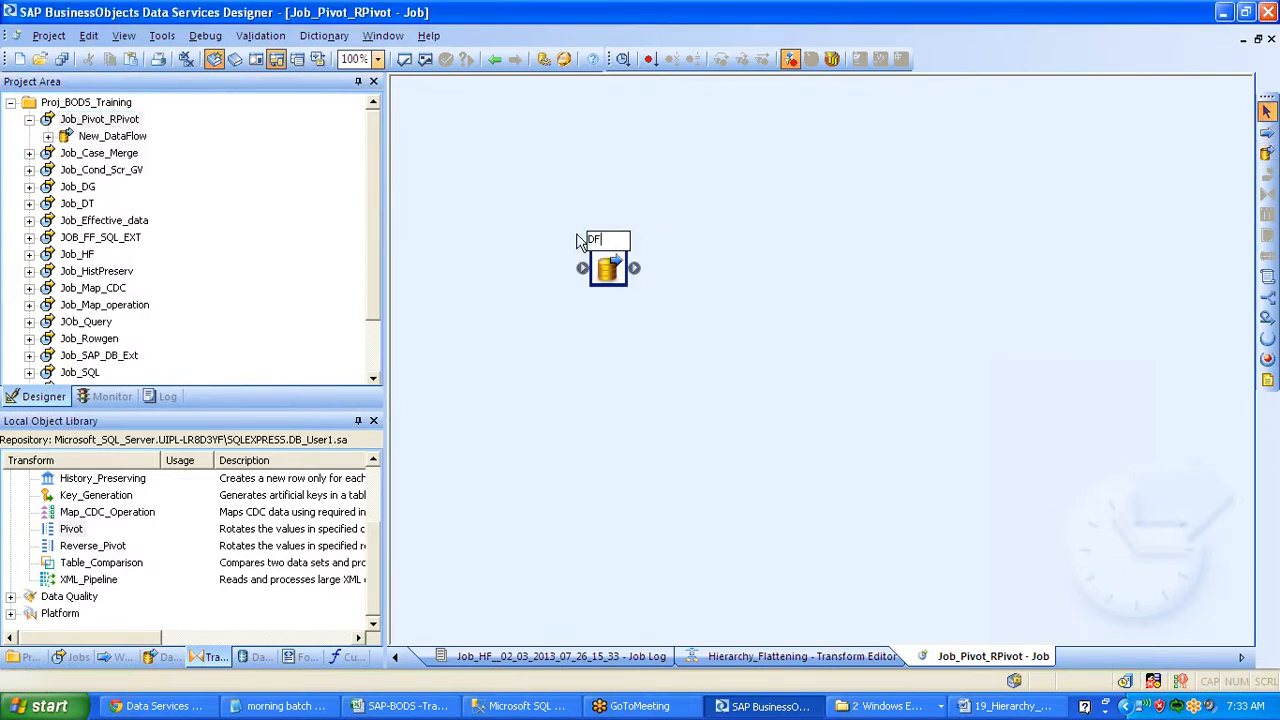
type("DF_PIVOT")
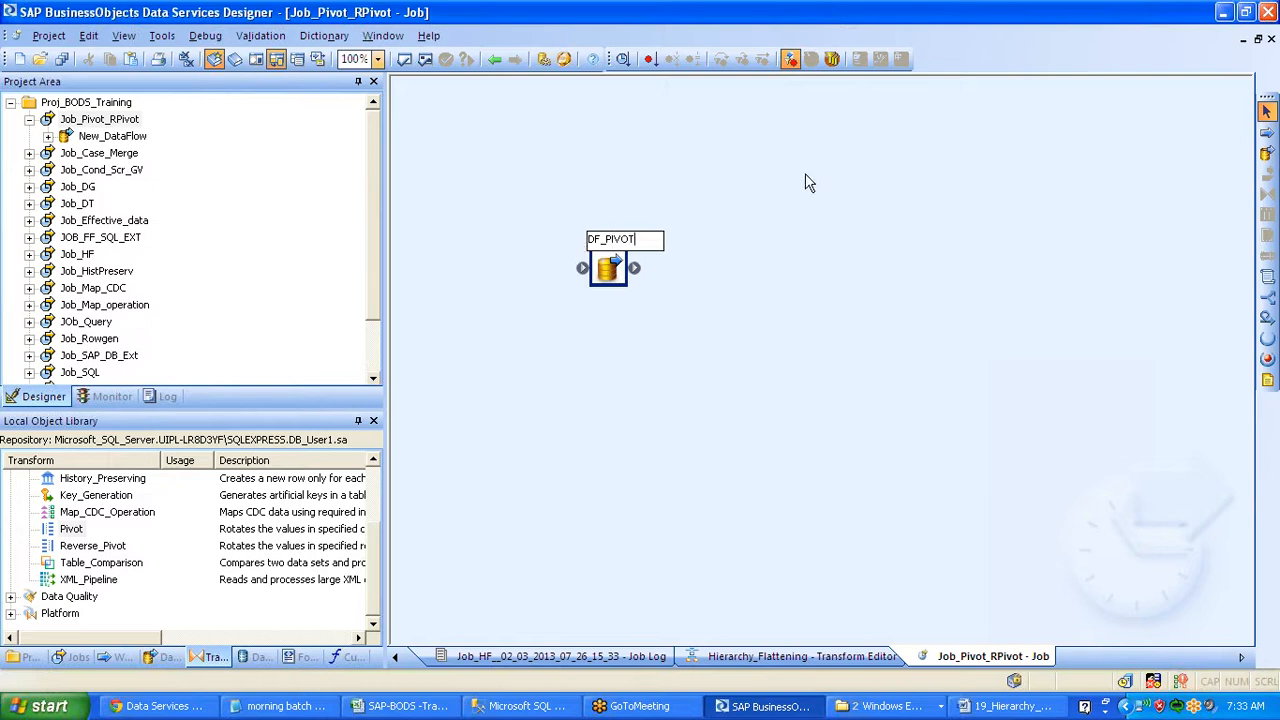
left_click(810, 183)
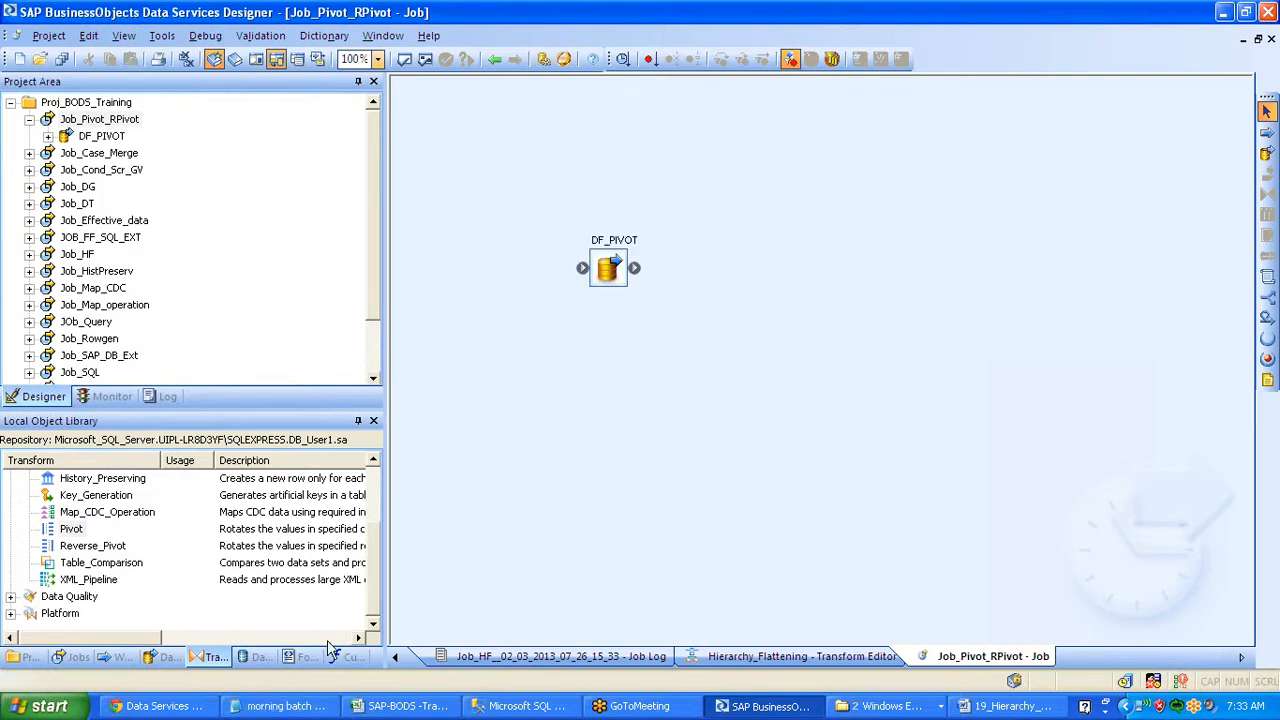
Show the file formats in the object library, and open Pivot_rpivot.xls from the SourceFF folder in Excel
left_click(298, 658)
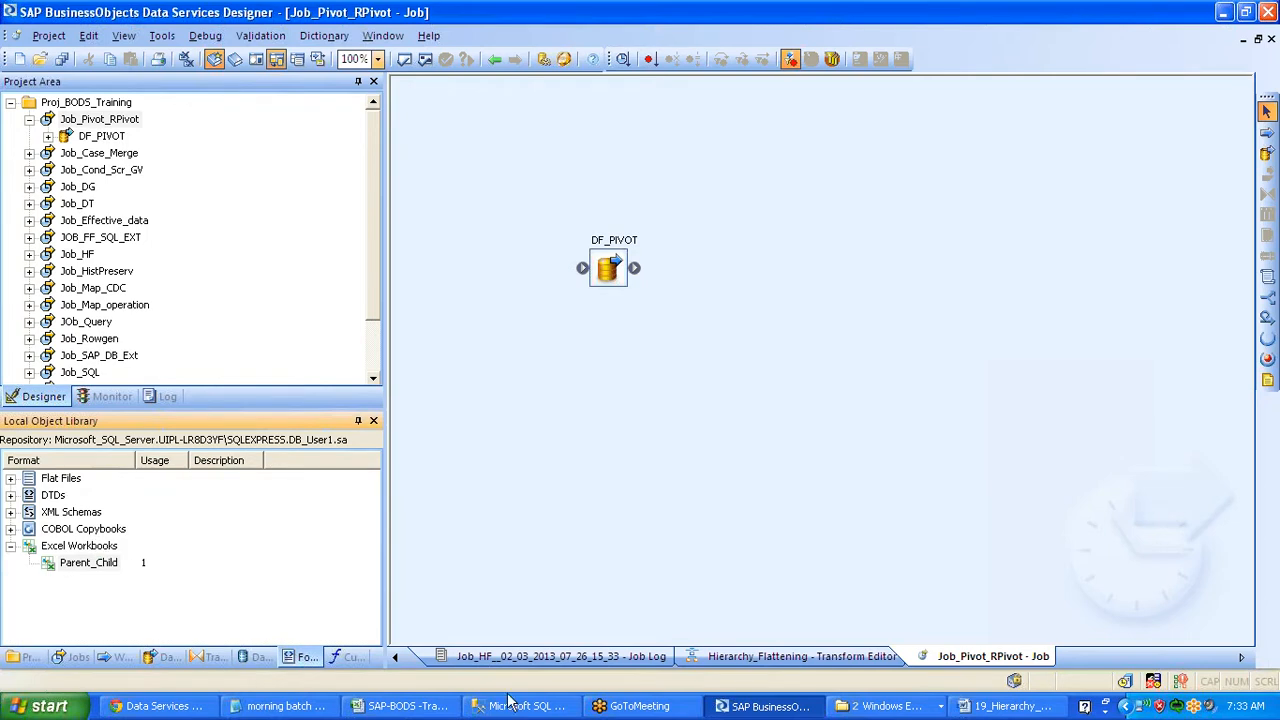
left_click(902, 707)
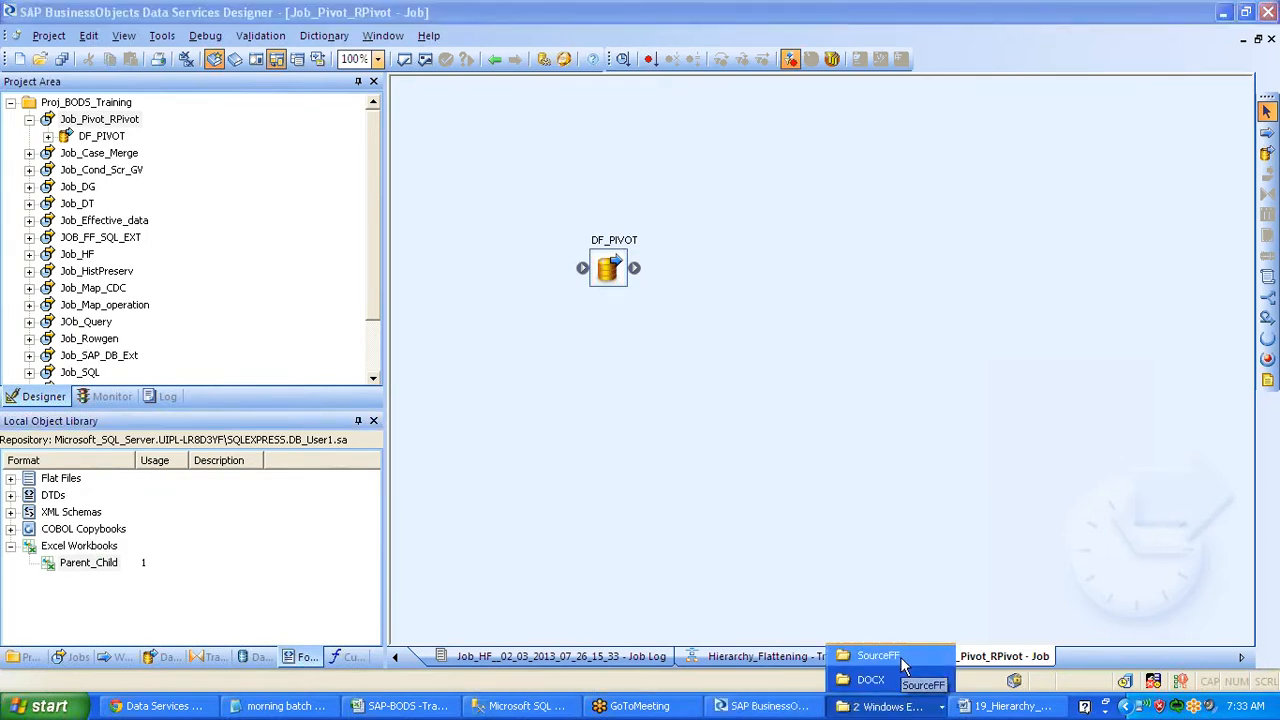
left_click(880, 656)
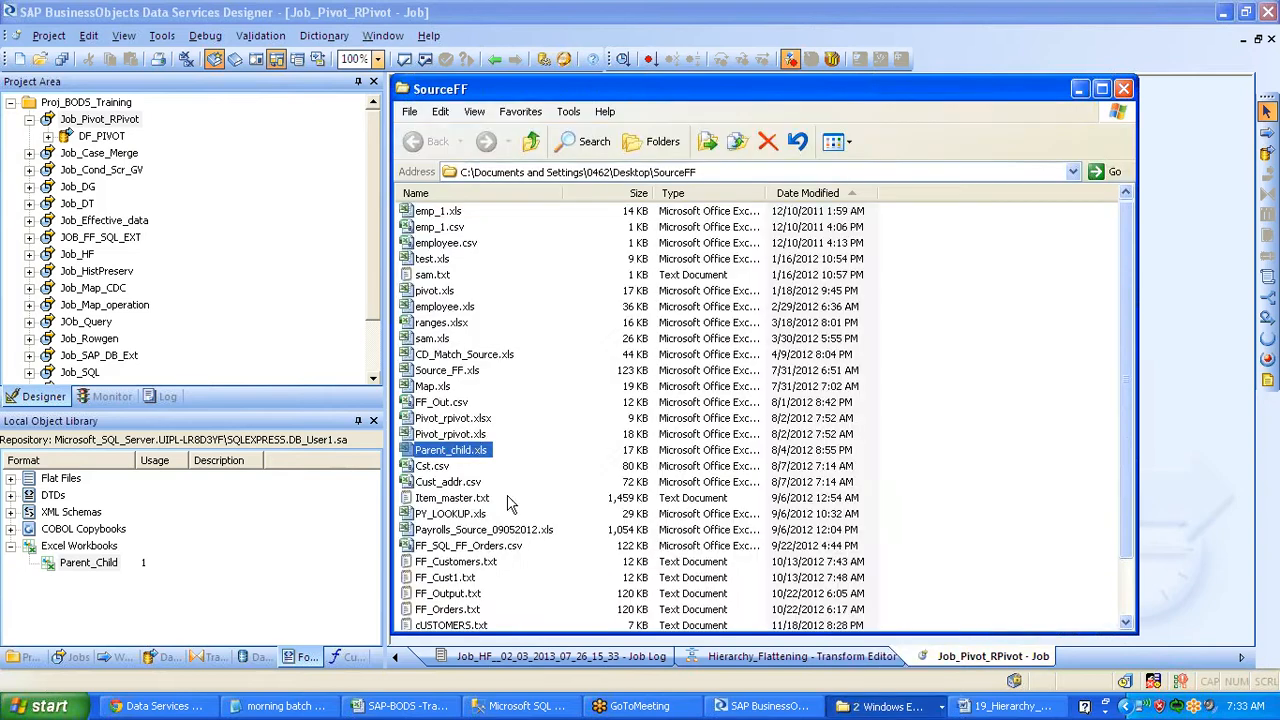
double_click(478, 440)
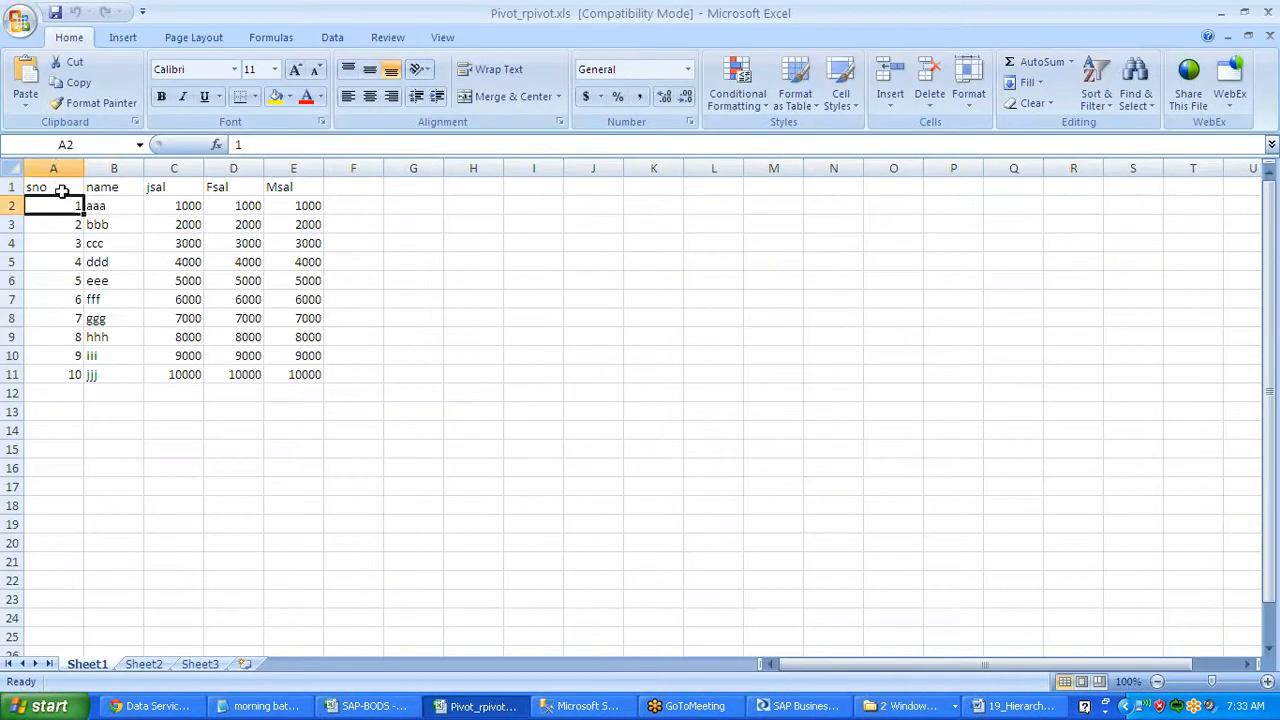
Examine the name and the jsal, Fsal and Msal column headers of Pivot_rpivot.xls, close the workbook, and return to Data Services Designer
left_click(118, 190)
left_click(172, 188)
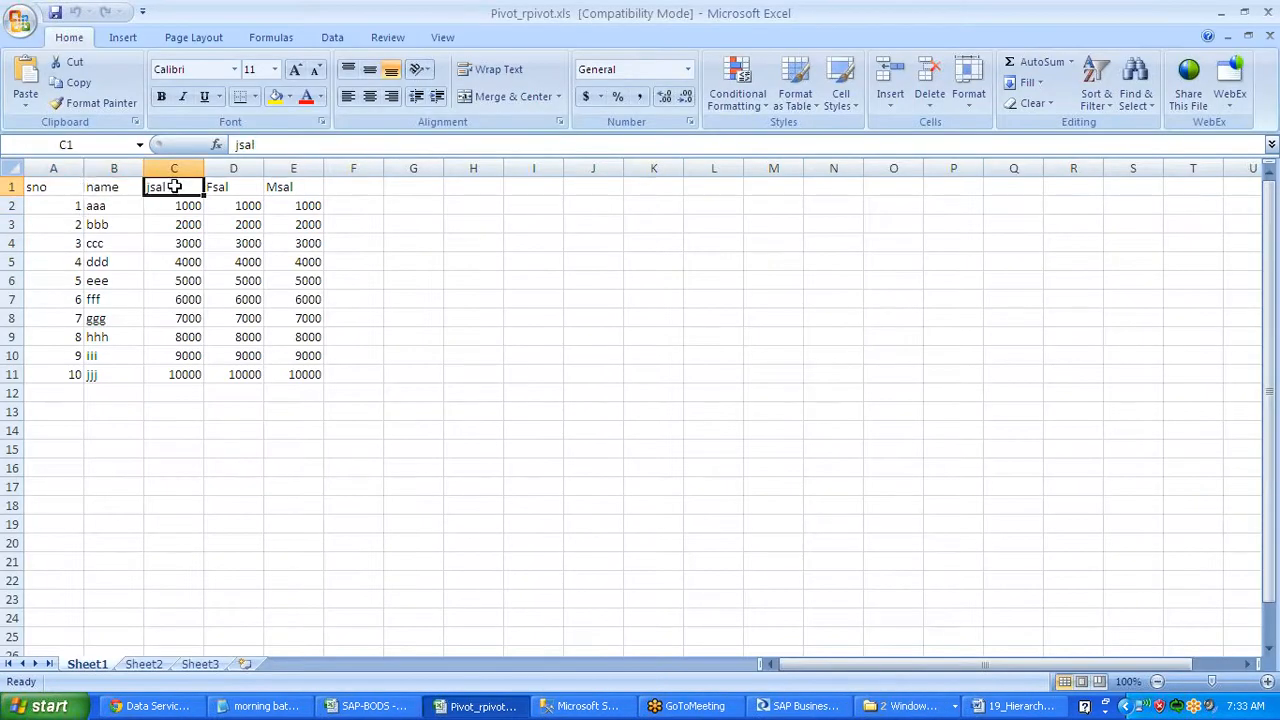
left_click(237, 192)
left_click(293, 187)
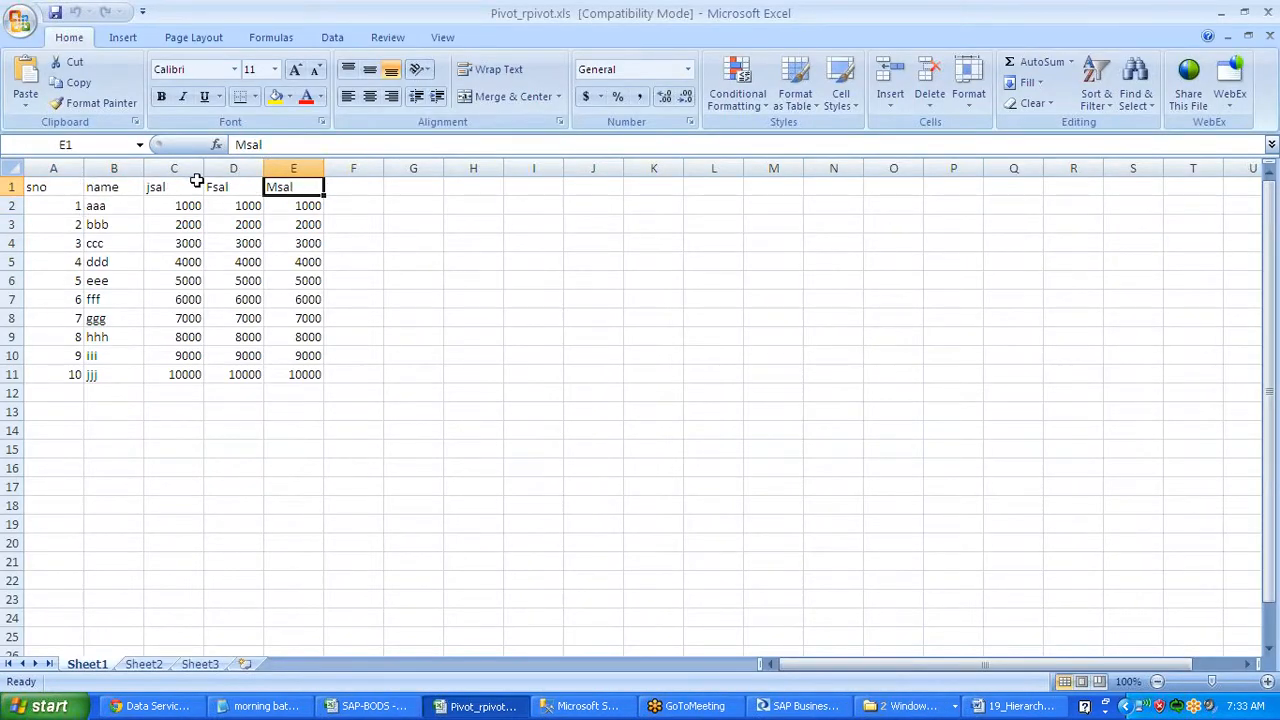
left_click(165, 187)
left_click_drag(165, 187, 297, 172)
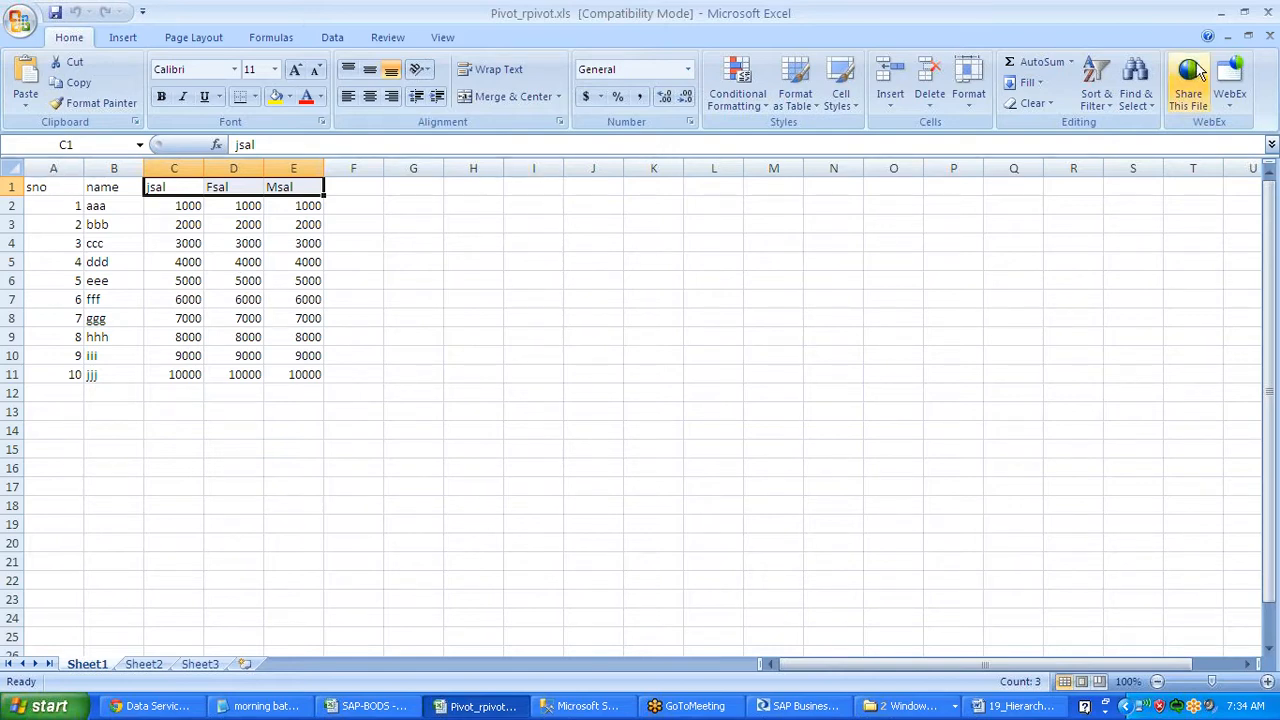
left_click(1270, 36)
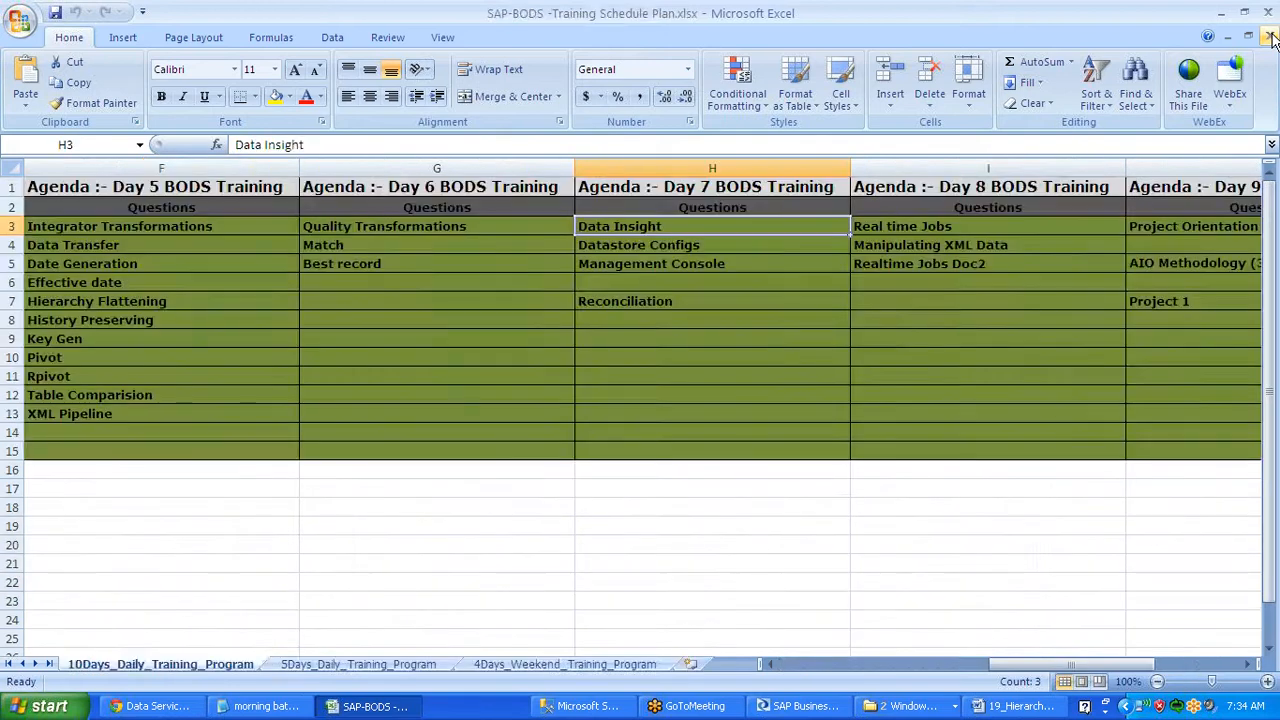
left_click(1221, 13)
Start a new Excel workbook format named PIVOT_RPIVOT with the desktop's SourceFF folder as its directory
right_click(98, 546)
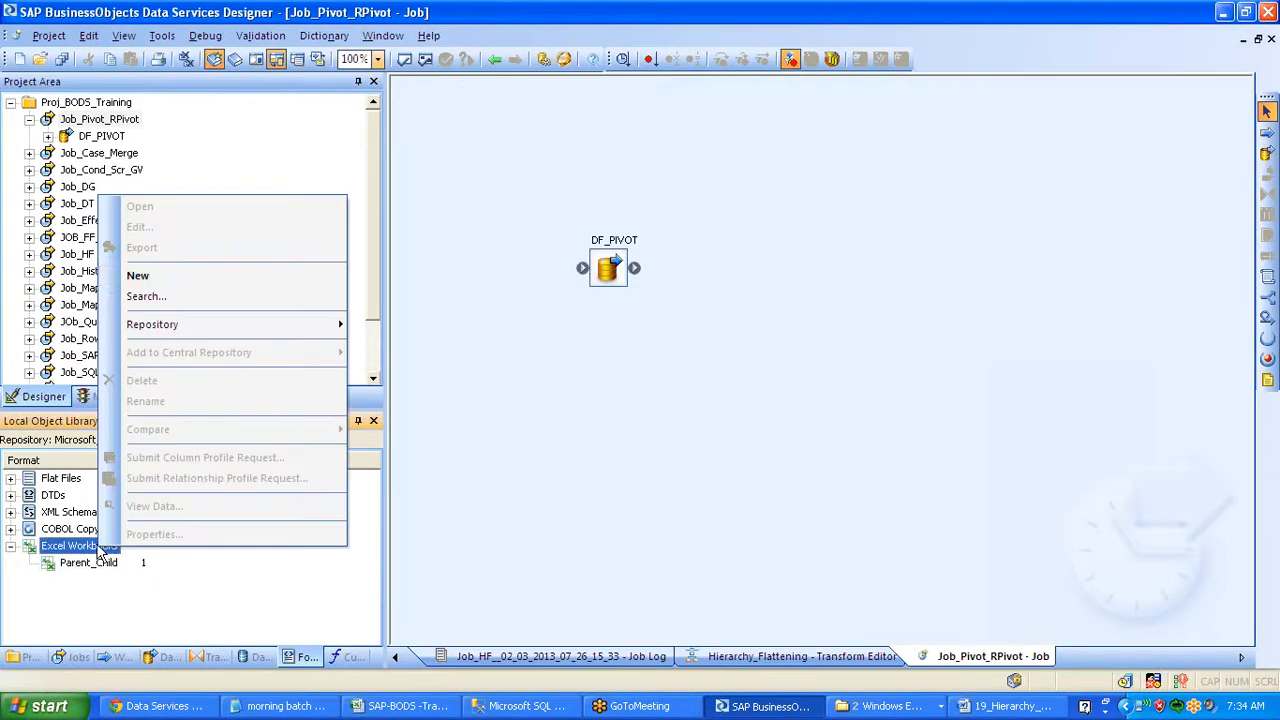
left_click(182, 285)
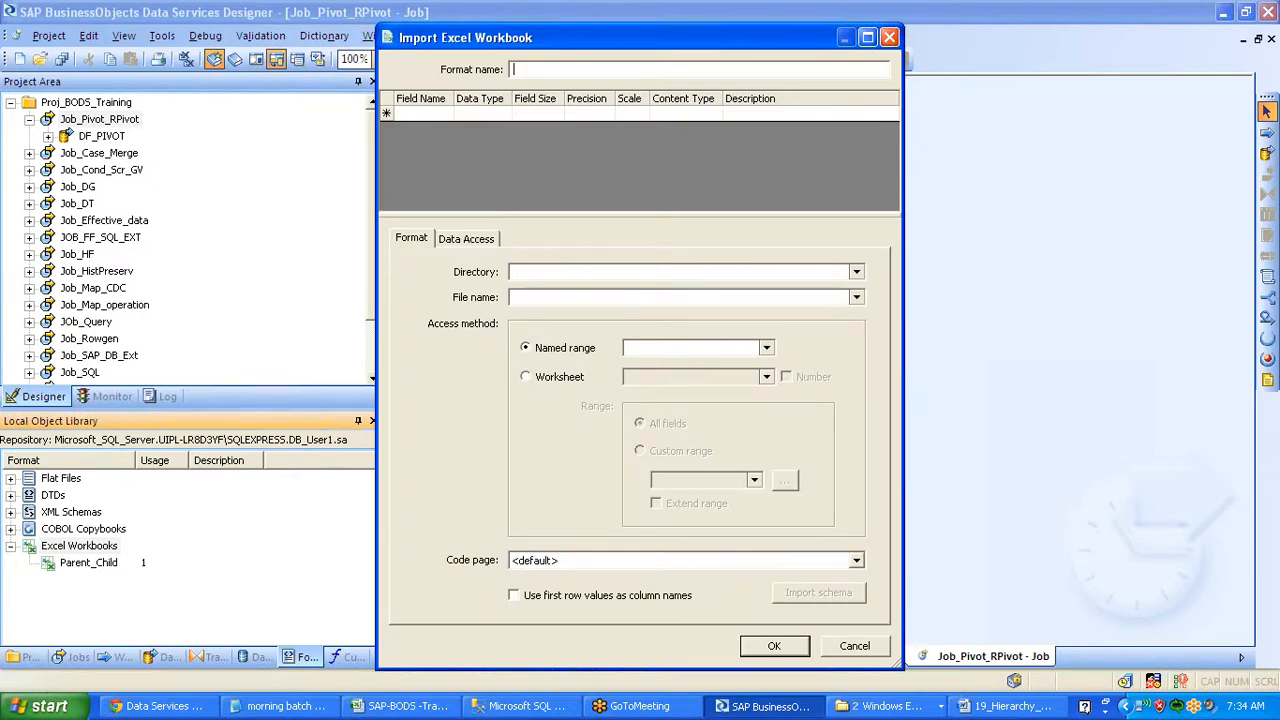
type("PIVOT_RPIVOT")
left_click(856, 273)
left_click(815, 289)
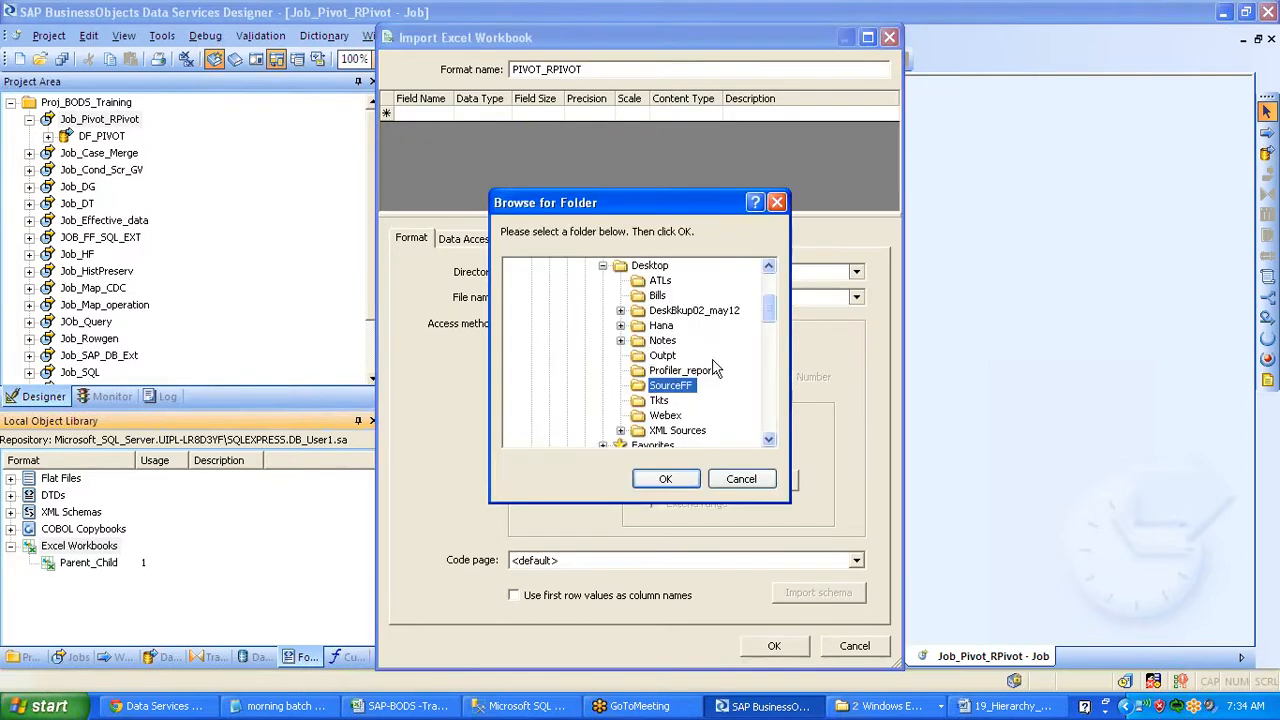
left_click(665, 478)
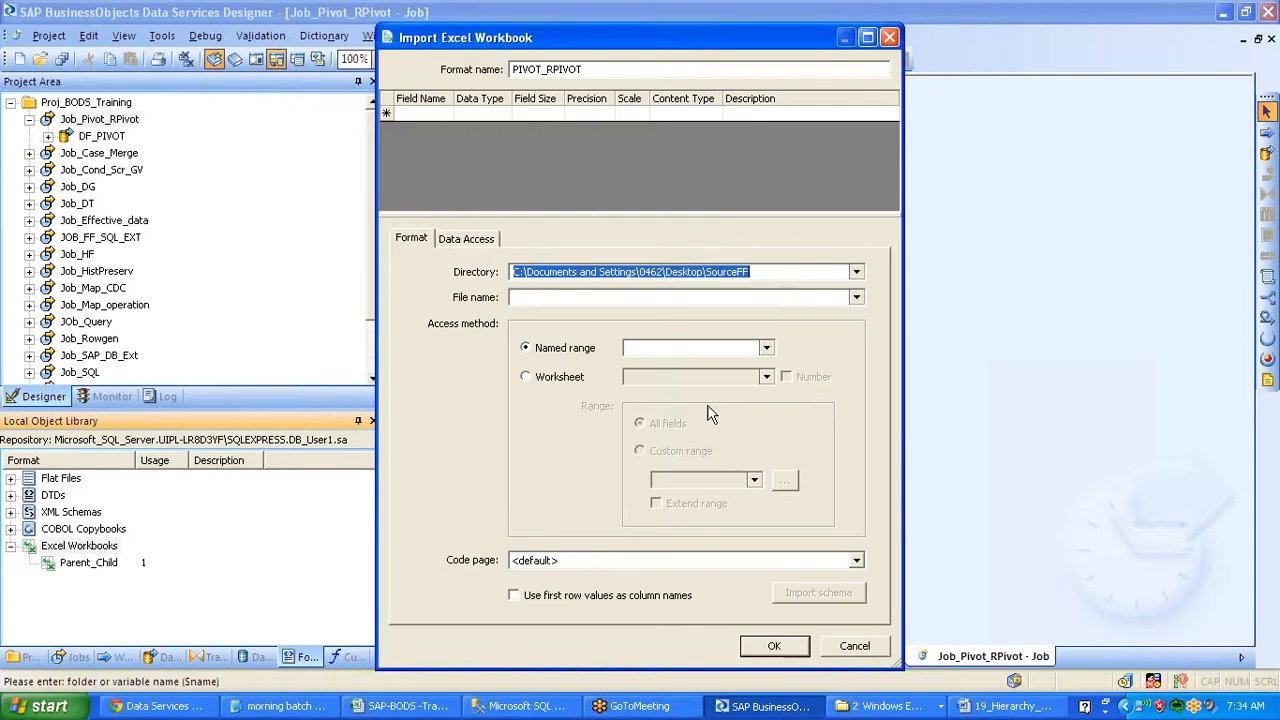
Choose Pivot_rpivot.xls as the format's source file and set its access method to Worksheet, using Sheet1
left_click(855, 299)
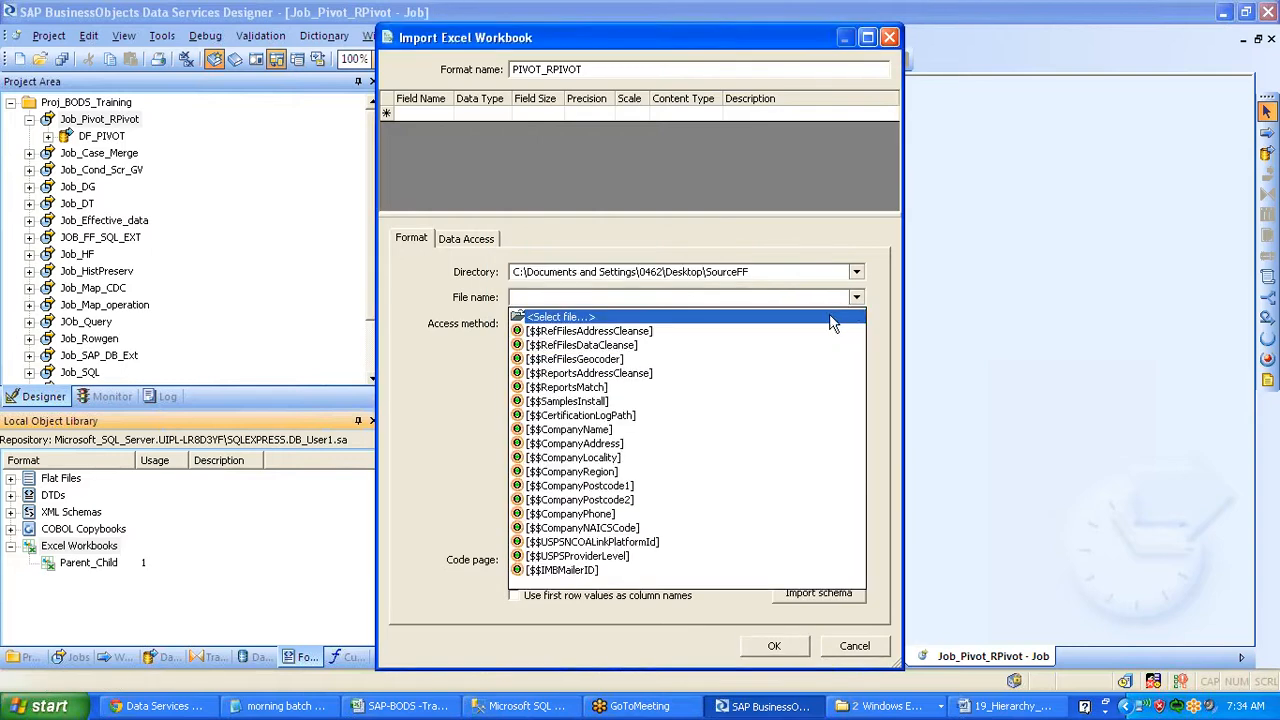
left_click(826, 318)
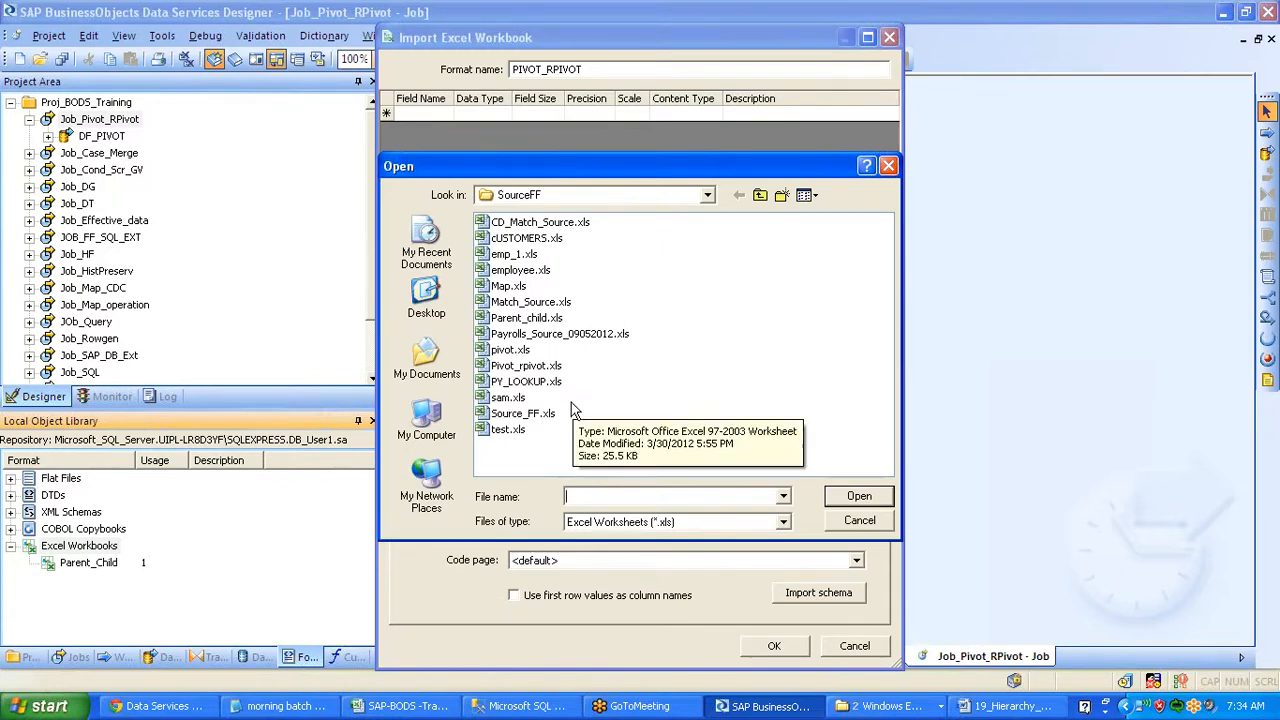
left_click(552, 368)
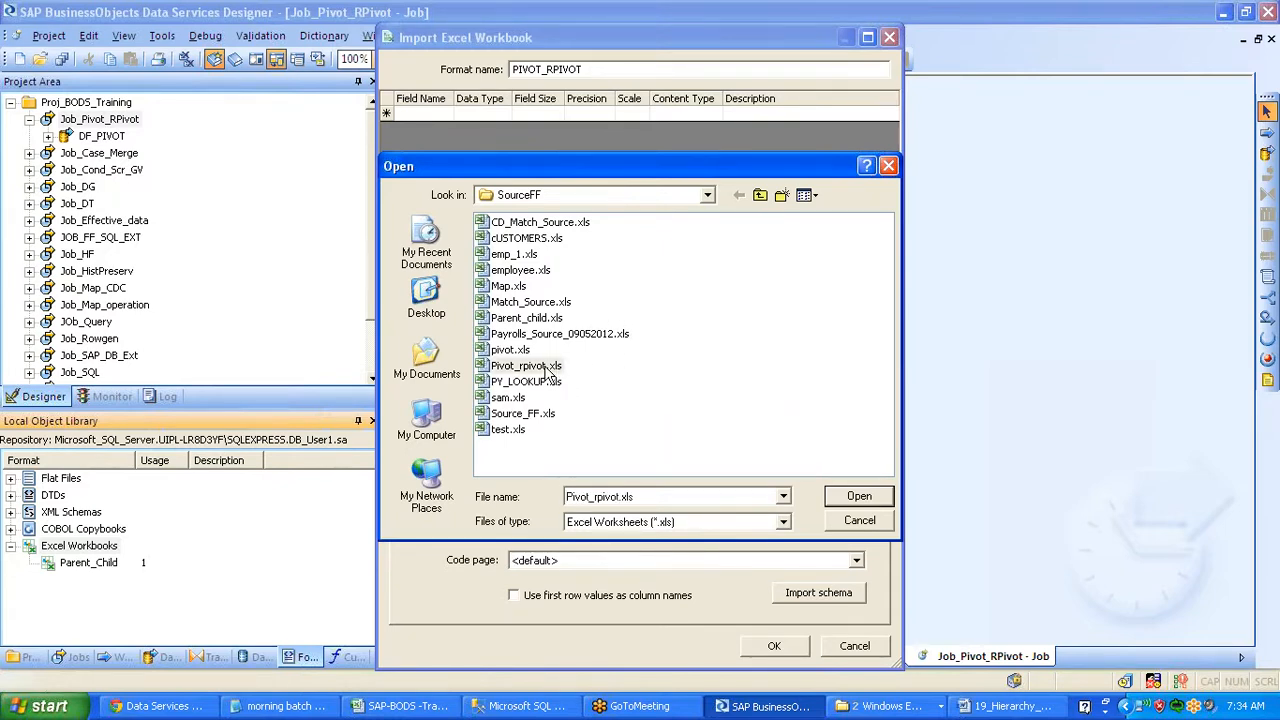
left_click(838, 497)
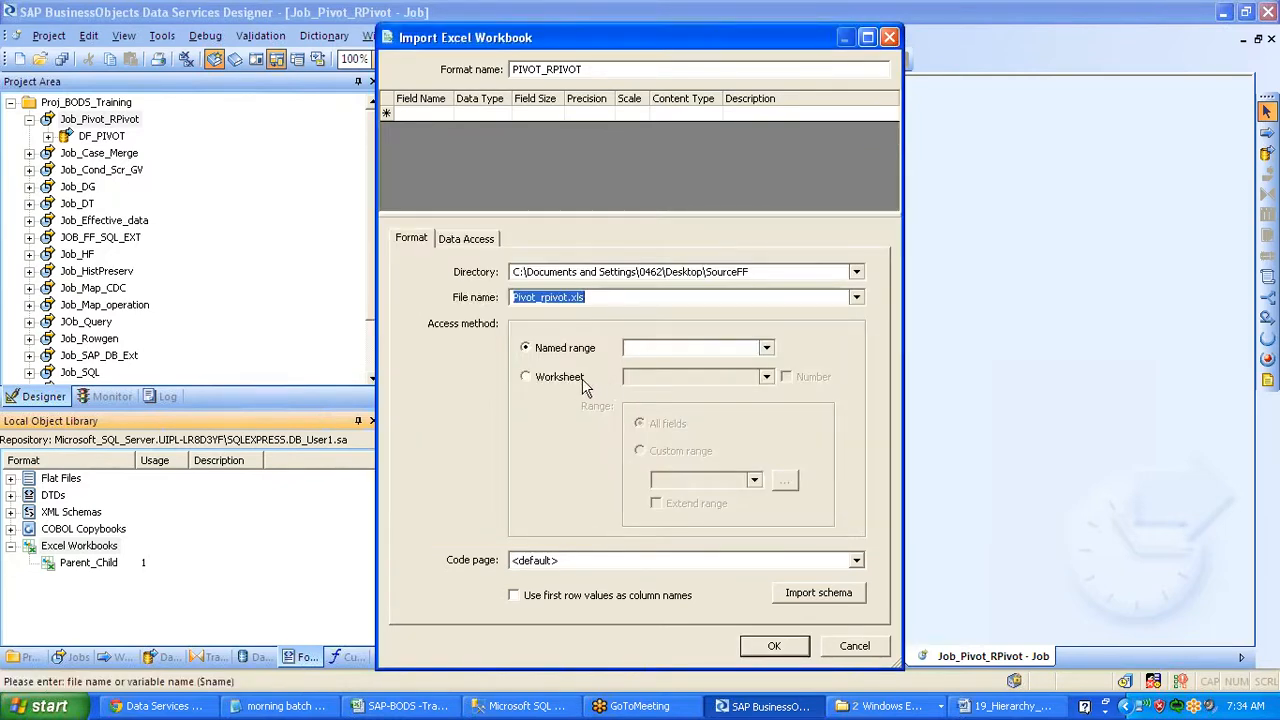
left_click(583, 380)
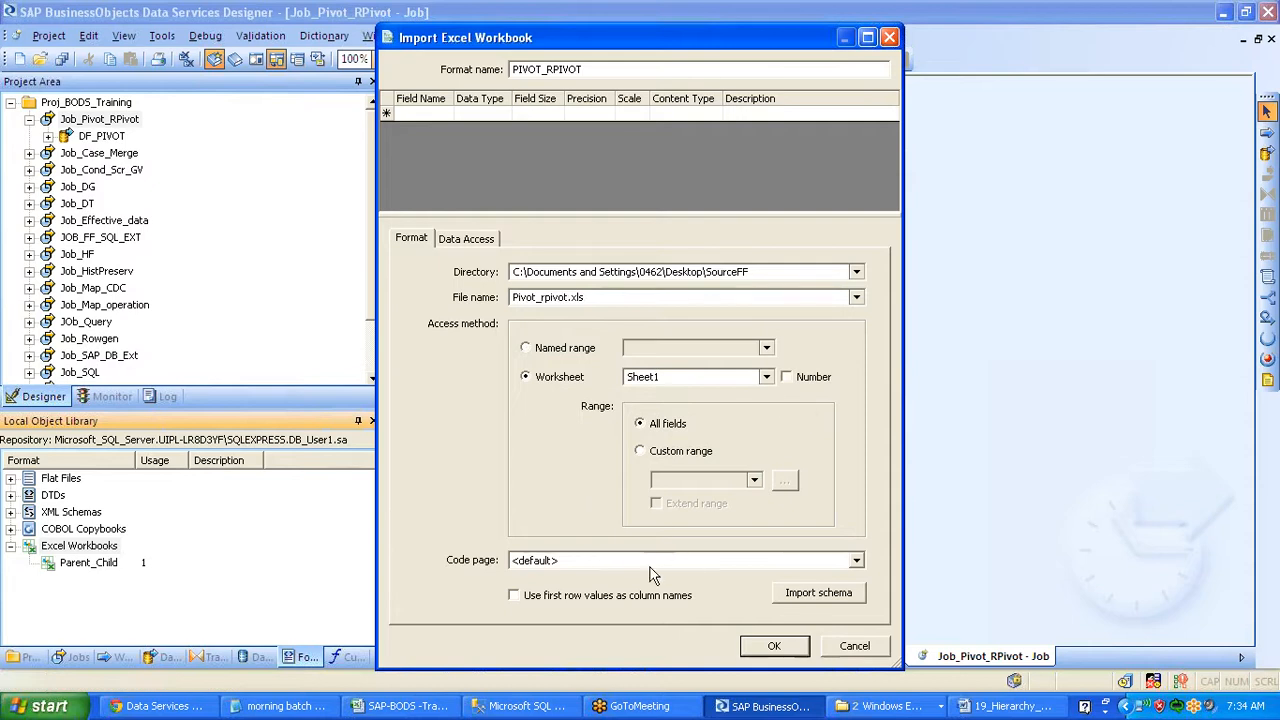
Import the worksheet schema using the first row values as column names, and set the sno field's data type to varchar
left_click(640, 598)
left_click(850, 596)
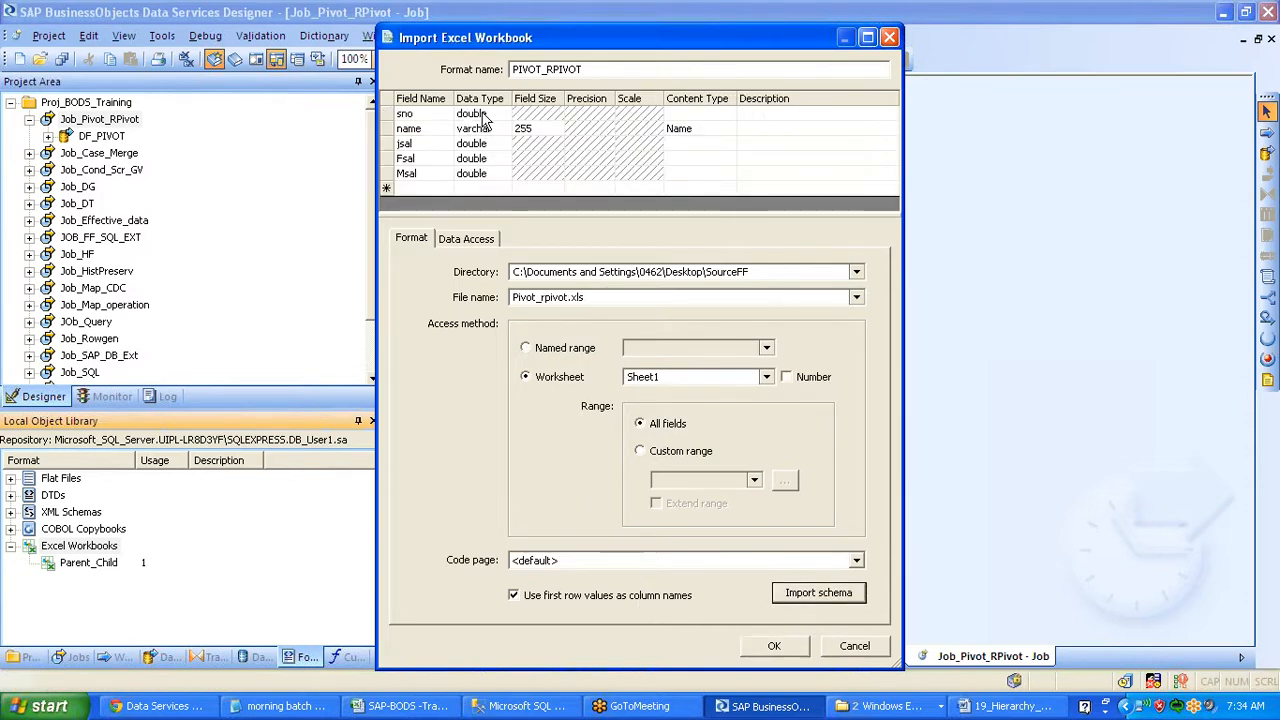
left_click(482, 118)
left_click(482, 116)
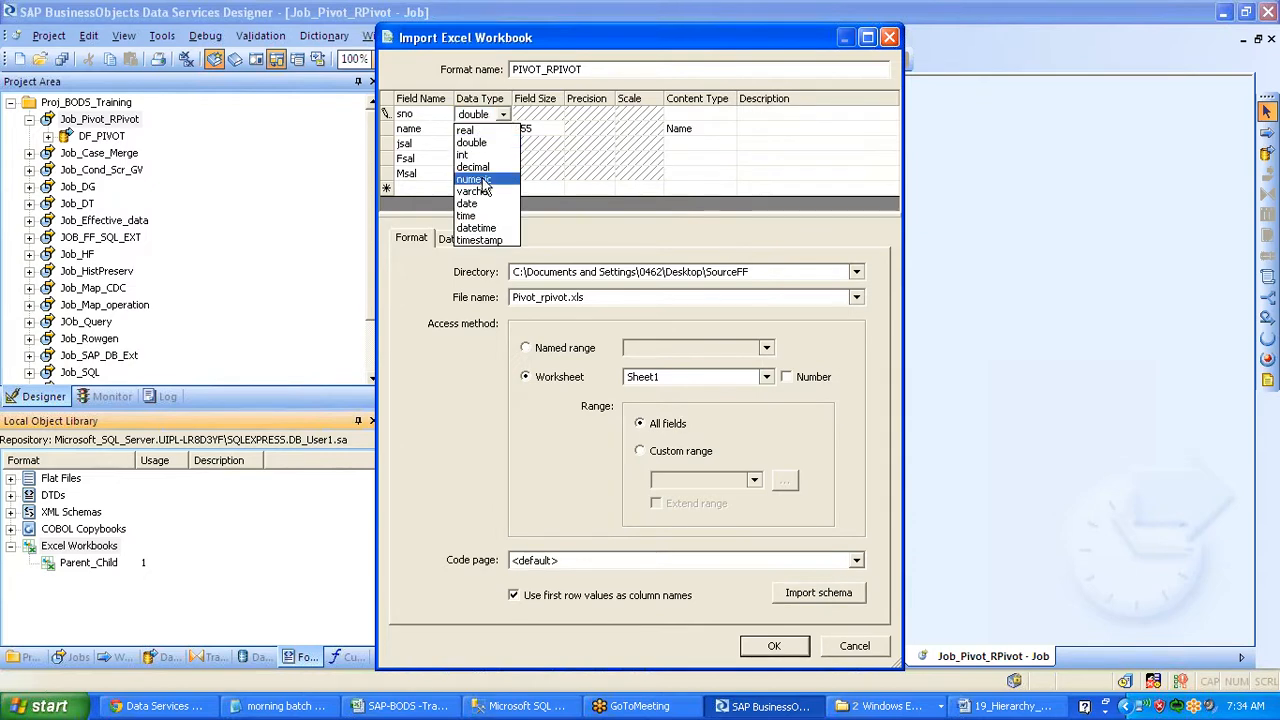
left_click(470, 191)
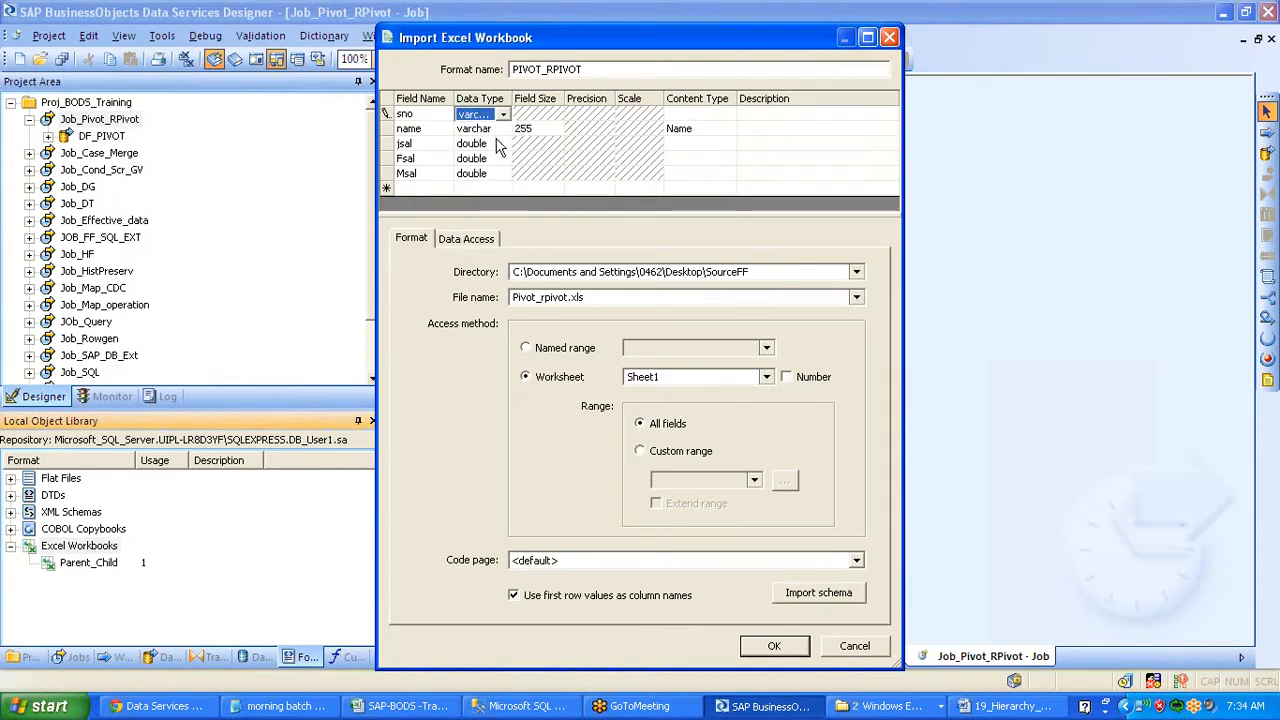
Set the data type of the jsal, Fsal and Msal fields to varchar and save the PIVOT_RPIVOT format
left_click(482, 143)
left_click(502, 144)
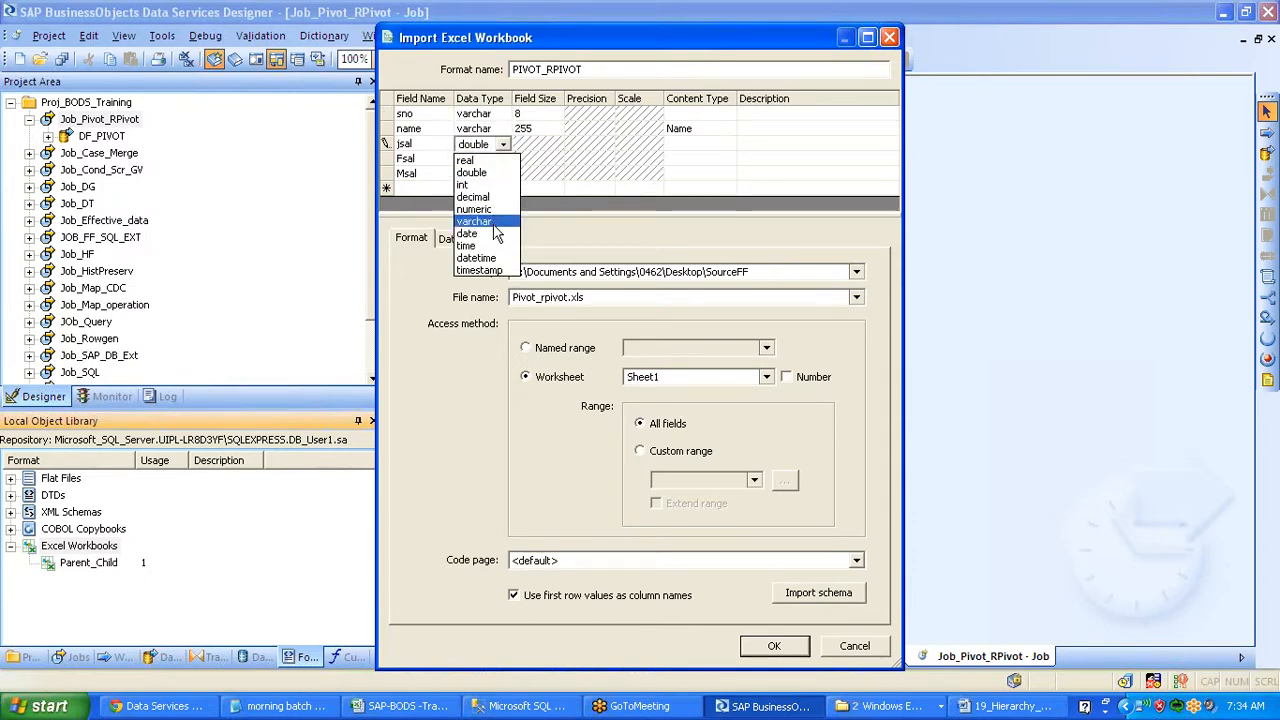
left_click(497, 221)
left_click(490, 159)
left_click(503, 159)
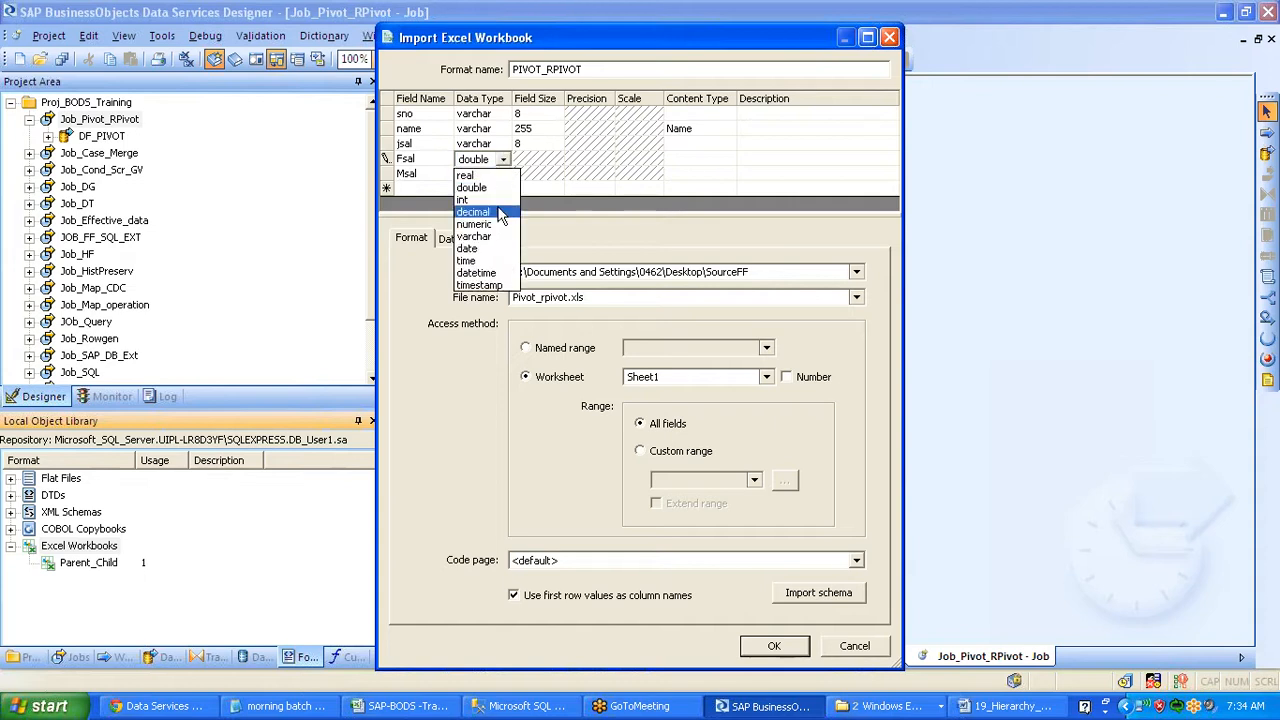
left_click(493, 238)
left_click(482, 174)
left_click(503, 174)
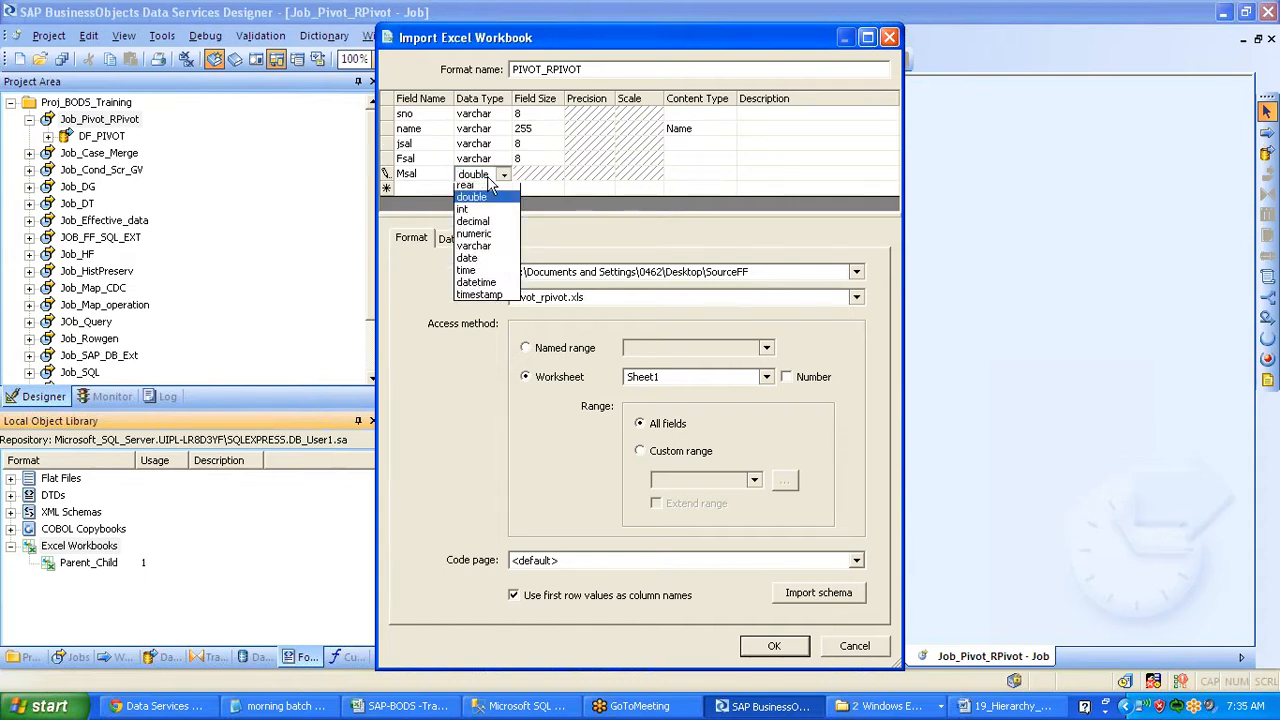
left_click(490, 250)
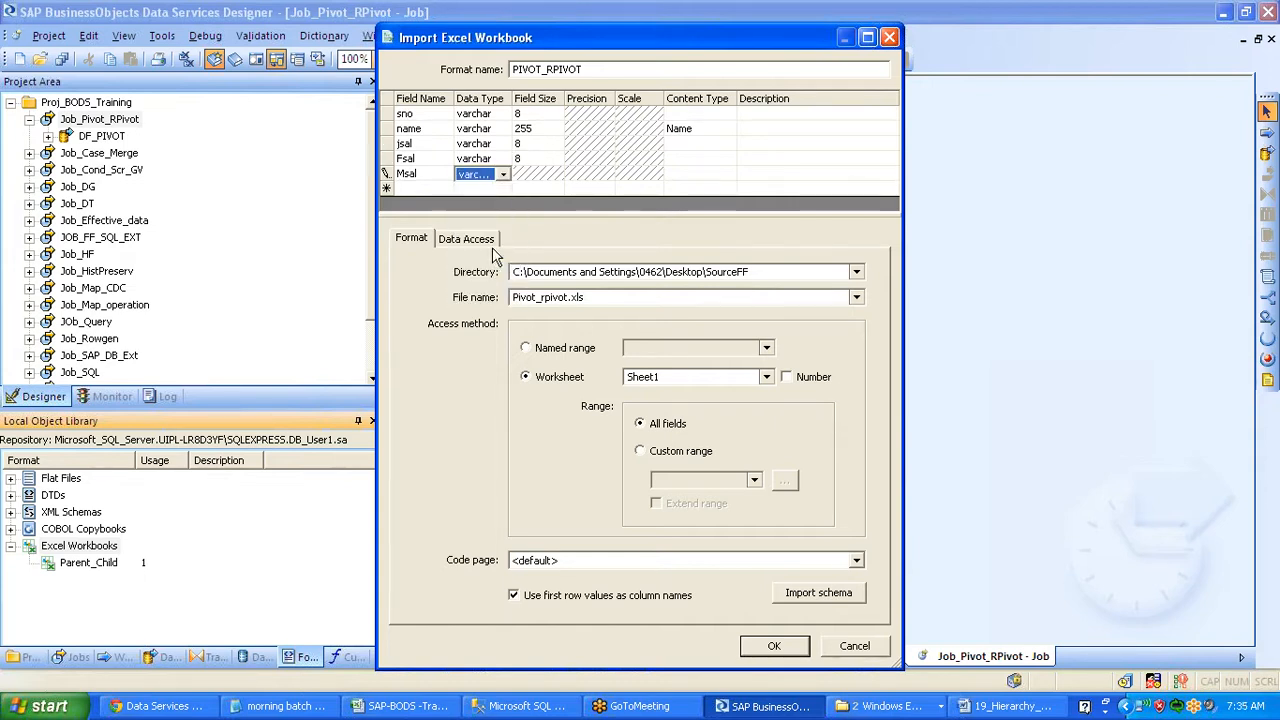
left_click(779, 648)
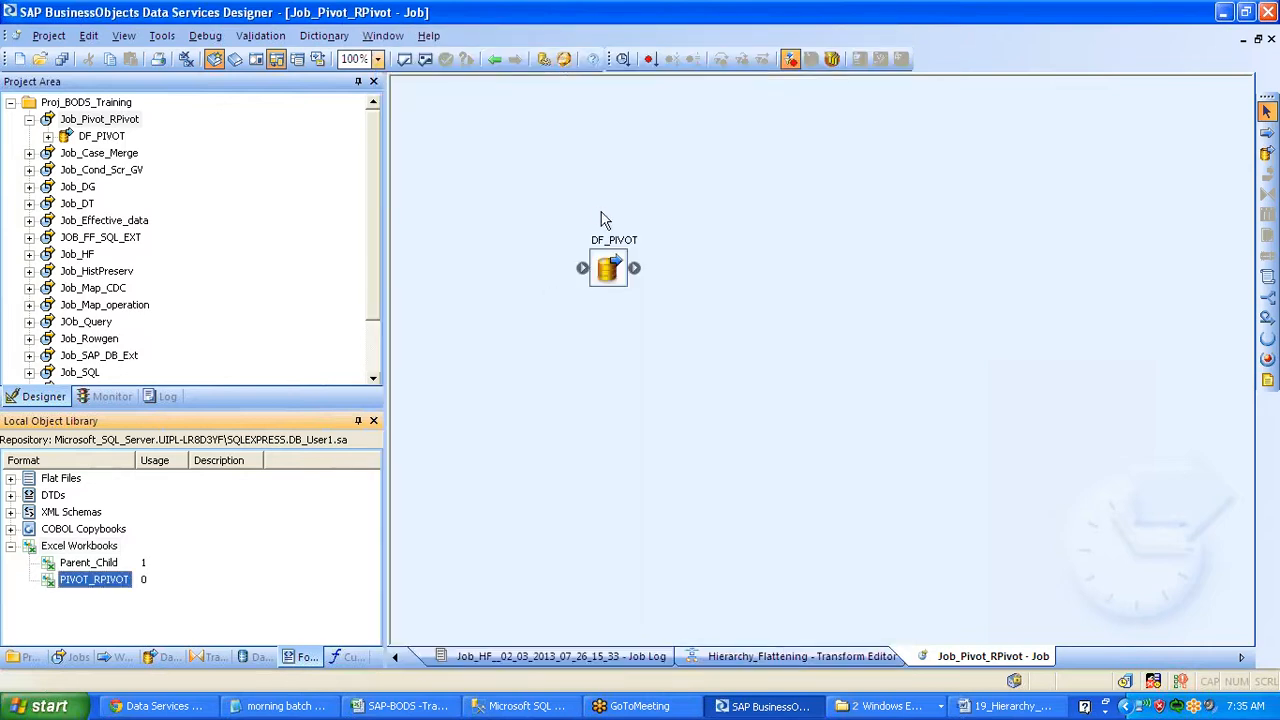
Open the DF_PIVOT data flow, place the PIVOT_RPIVOT workbook as its source, and preview the source data
double_click(607, 267)
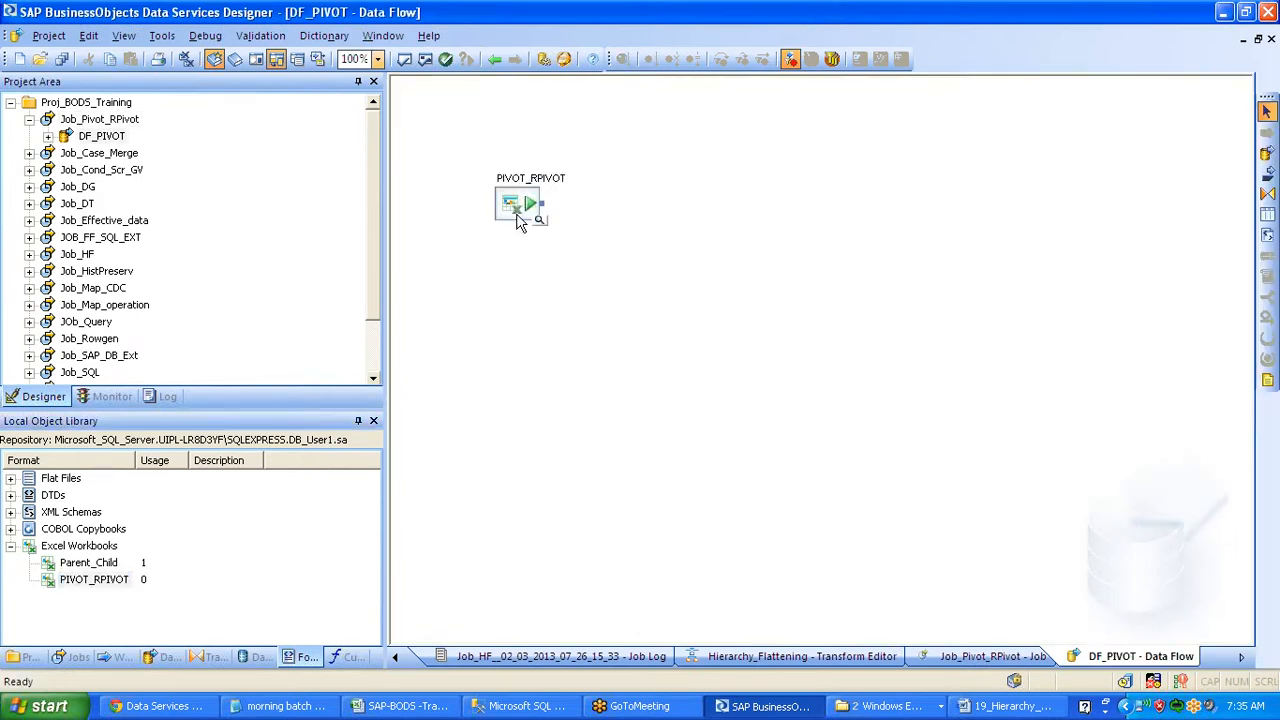
left_click_drag(513, 212, 491, 214)
left_click(518, 224)
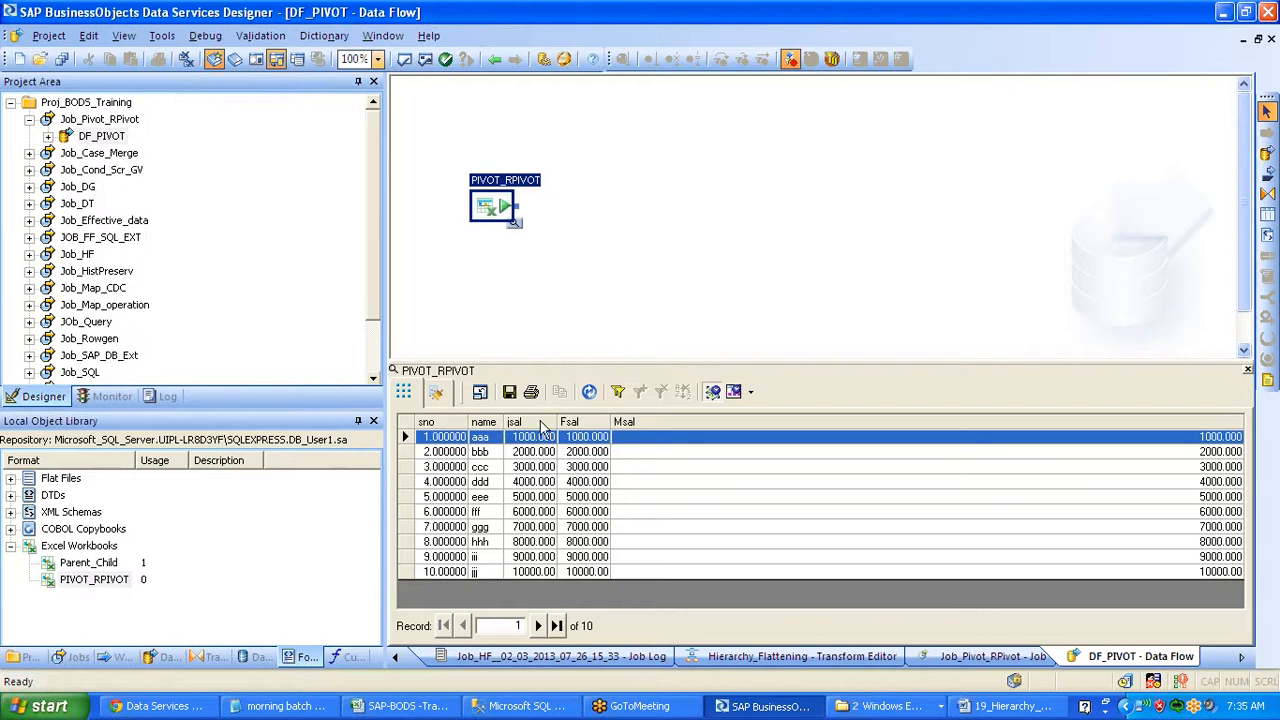
left_click(1246, 369)
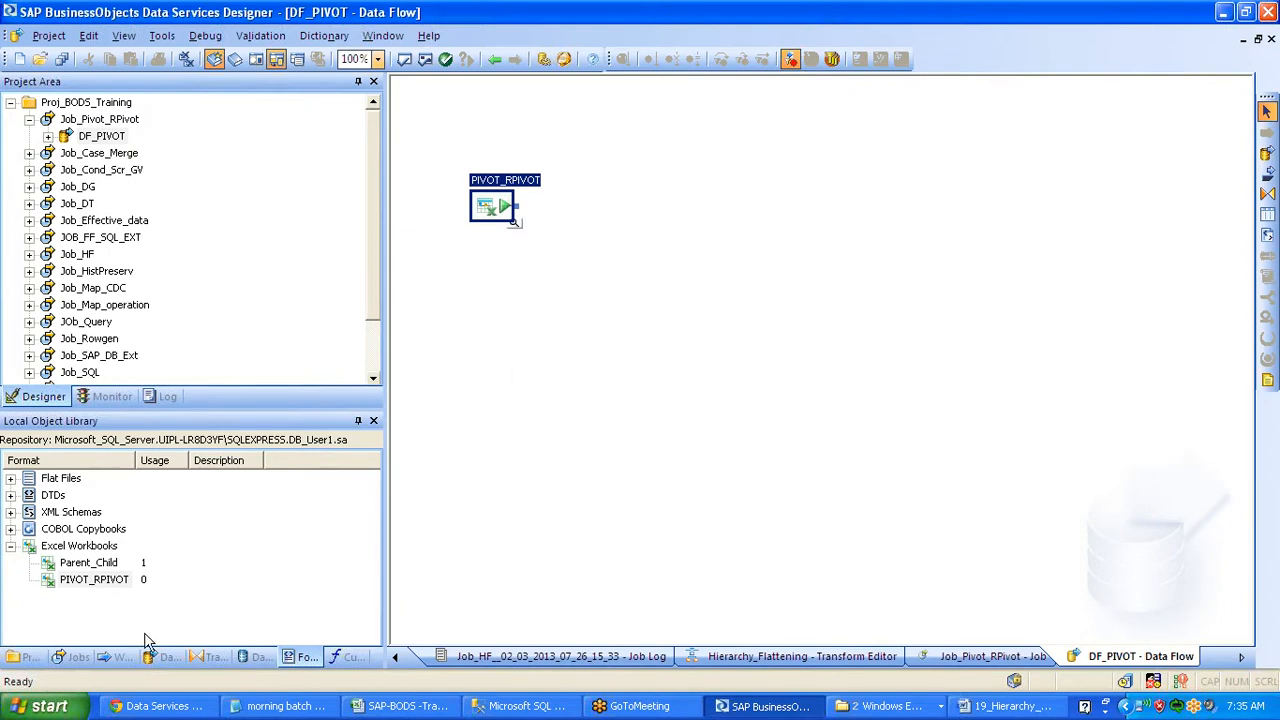
Add a Pivot transform to DF_PIVOT and connect the PIVOT_RPIVOT source to it
left_click(203, 657)
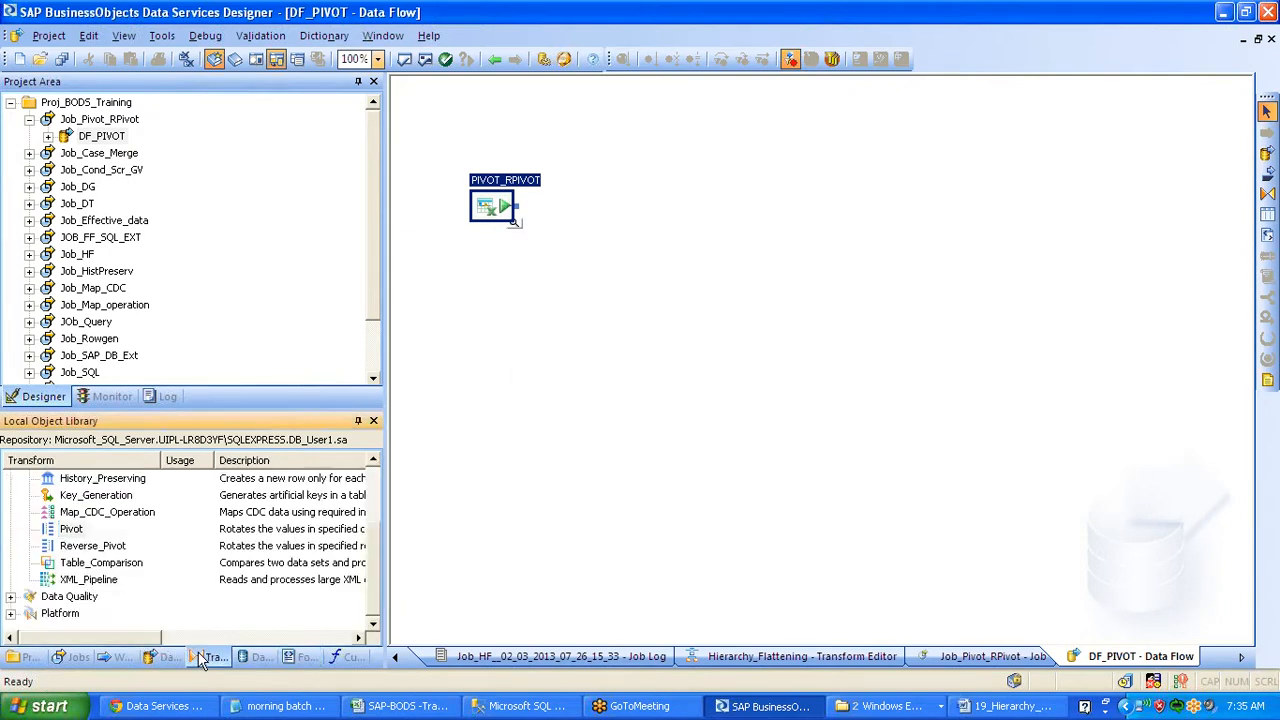
left_click_drag(71, 529, 585, 265)
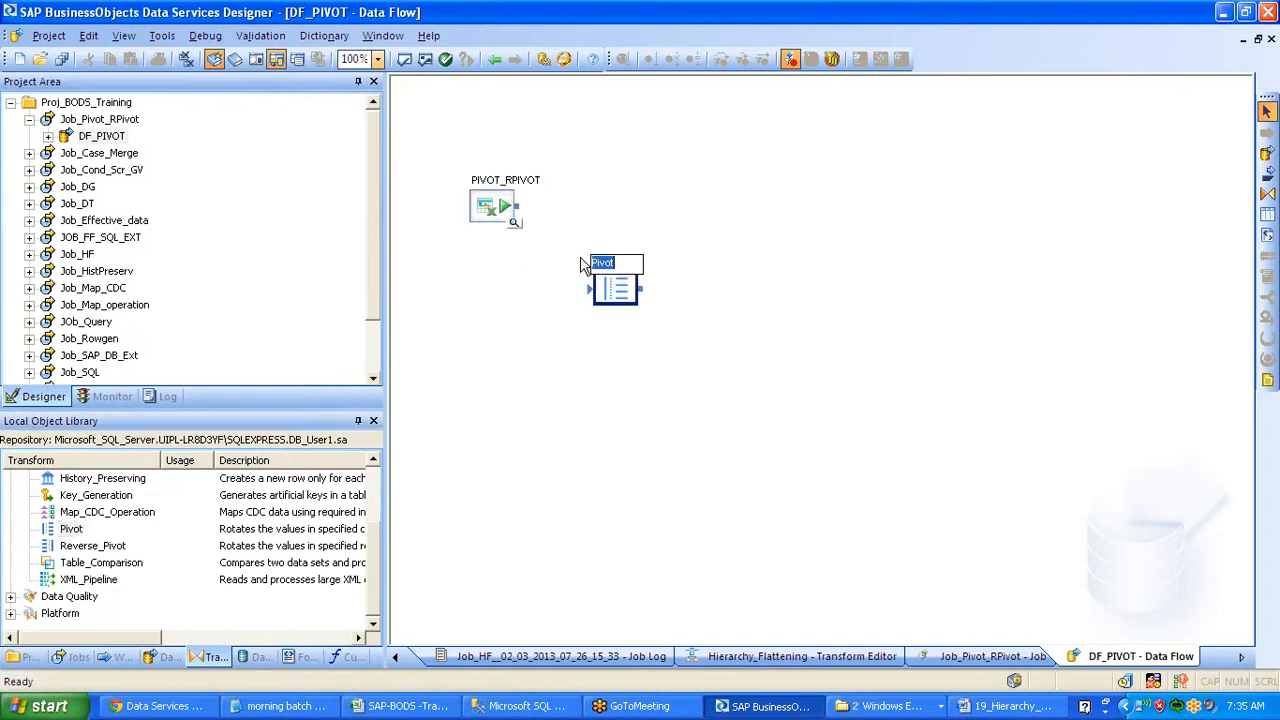
key("Return")
left_click_drag(516, 205, 588, 290)
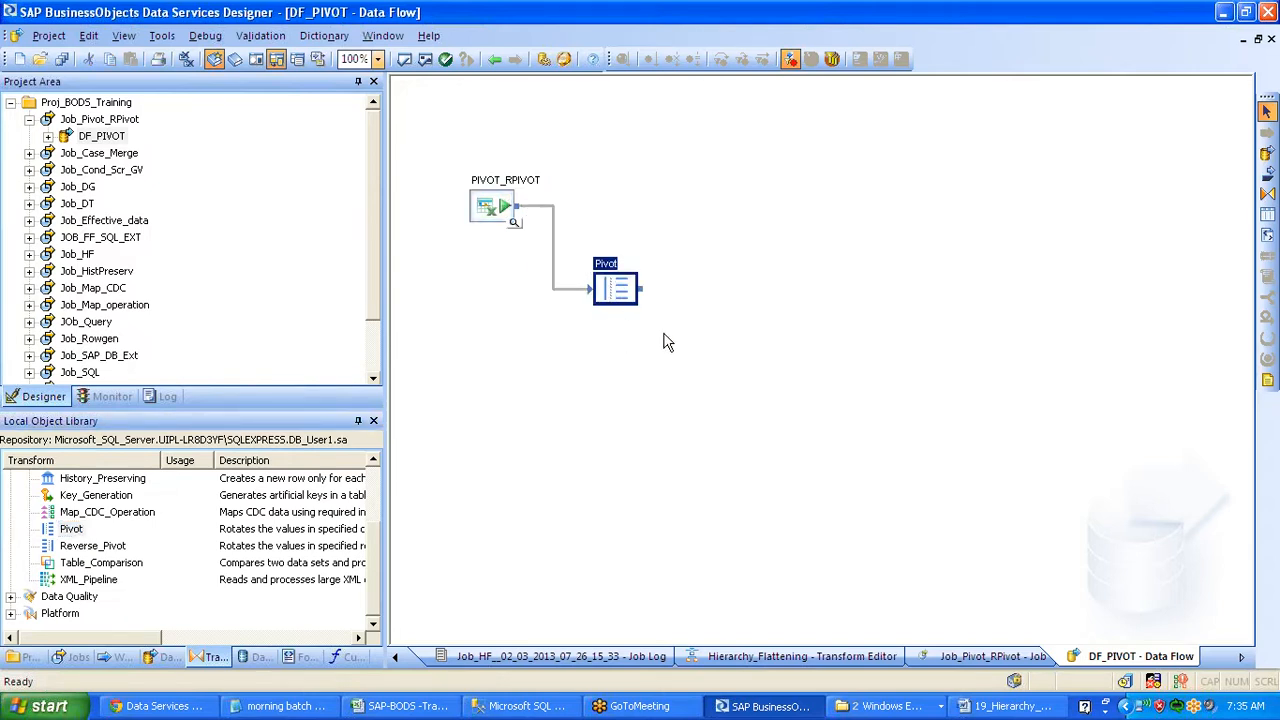
Open the Pivot transform and assign sno and name as its non-pivot columns
left_click(611, 262)
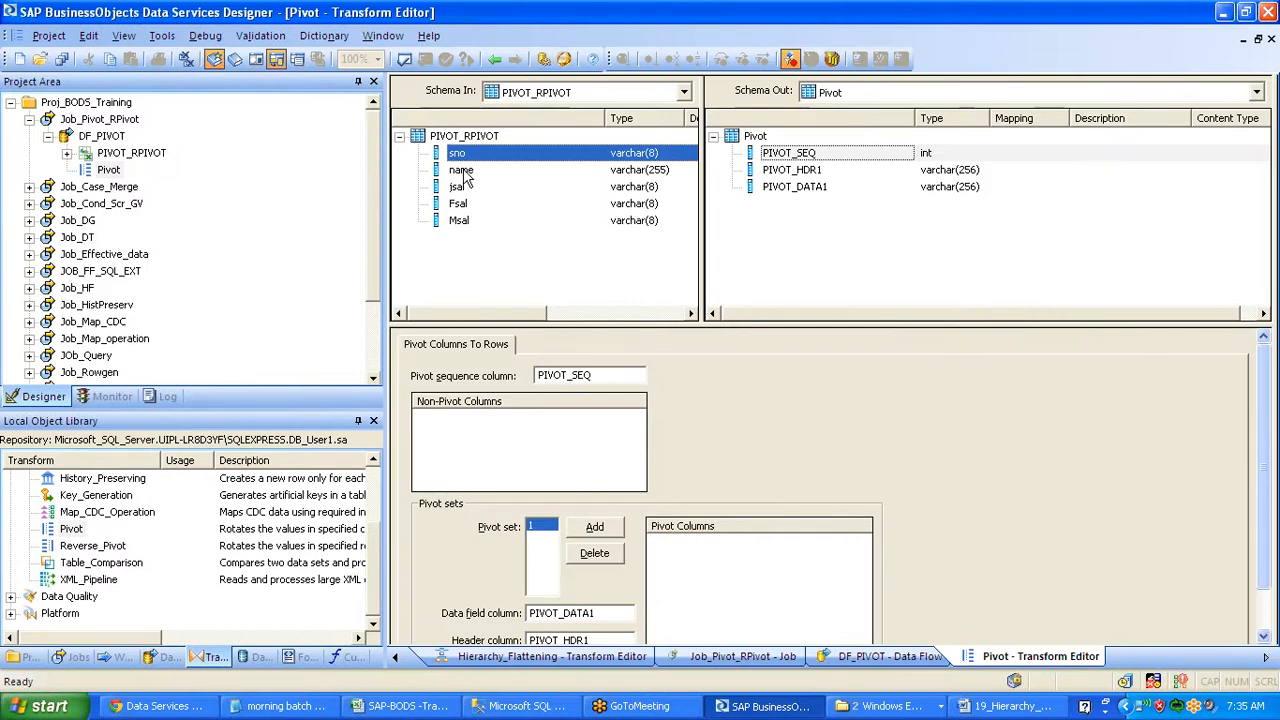
left_click(463, 172, "ctrl")
left_click_drag(466, 172, 484, 451)
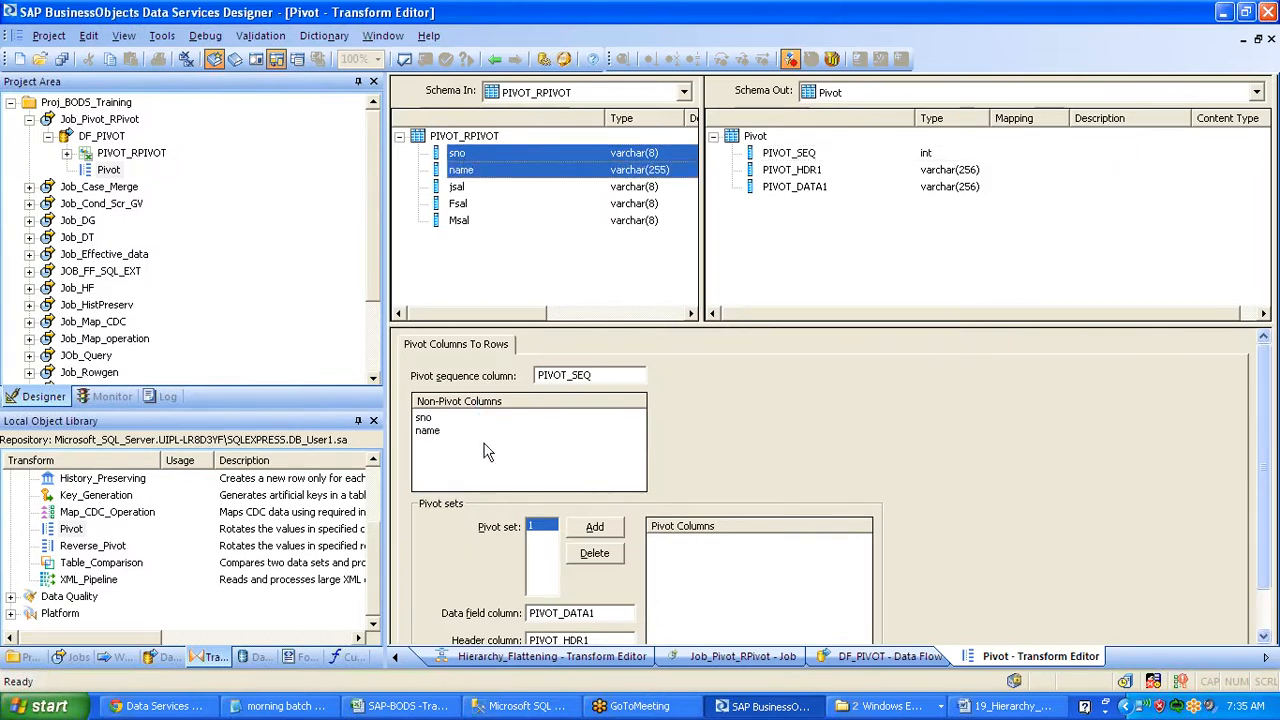
Assign jsal, Fsal and Msal as the pivot columns of pivot set 1 and review both column lists
left_click_drag(676, 325, 675, 270)
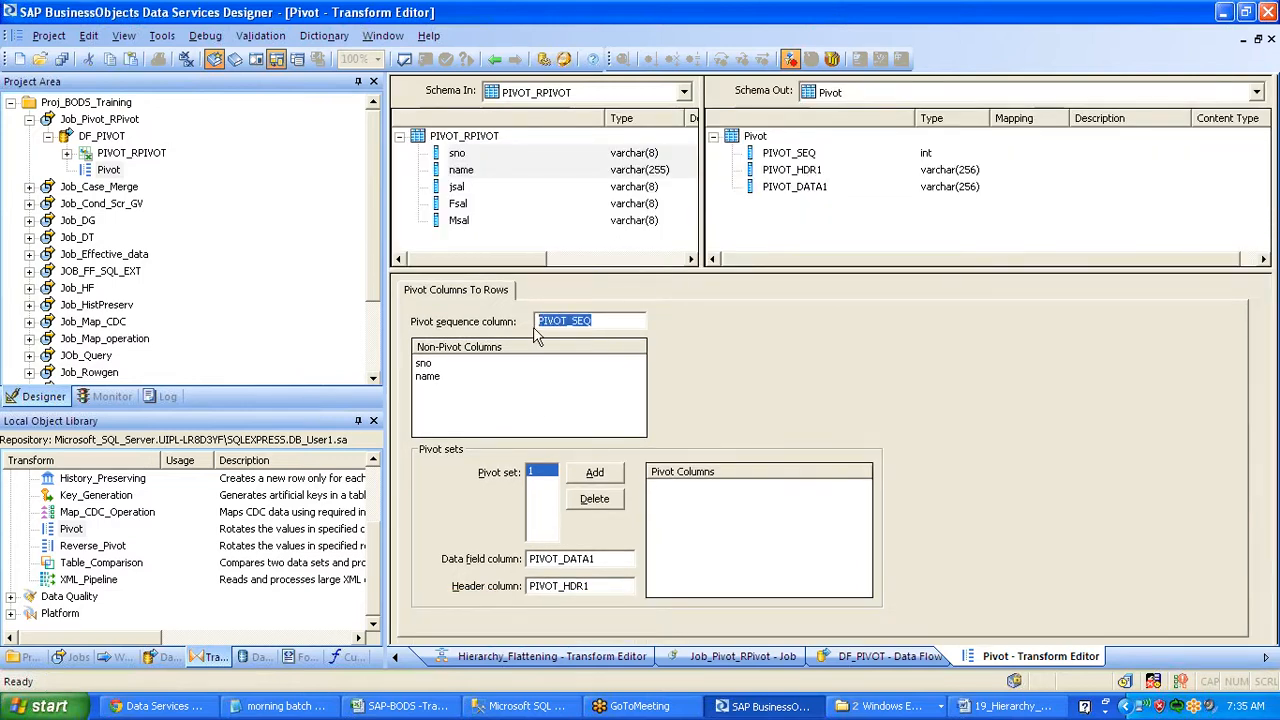
left_click_drag(596, 559, 530, 586)
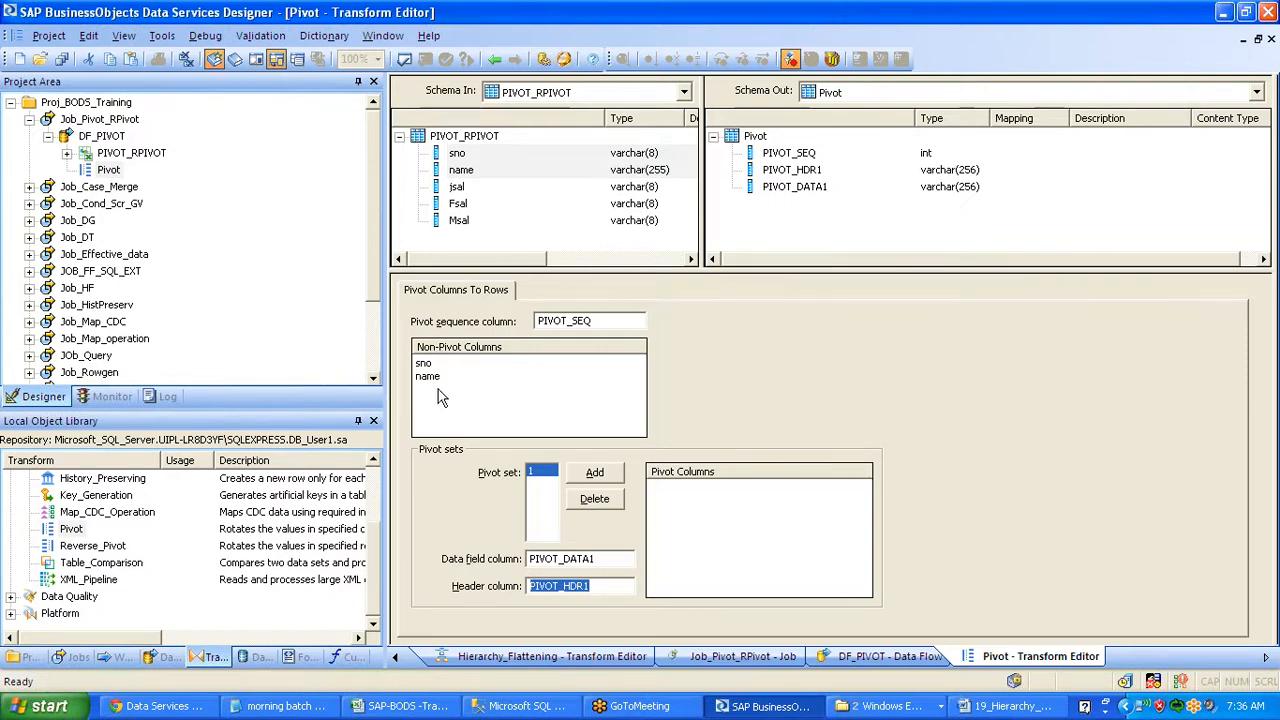
left_click(456, 192)
left_click(461, 220, "shift")
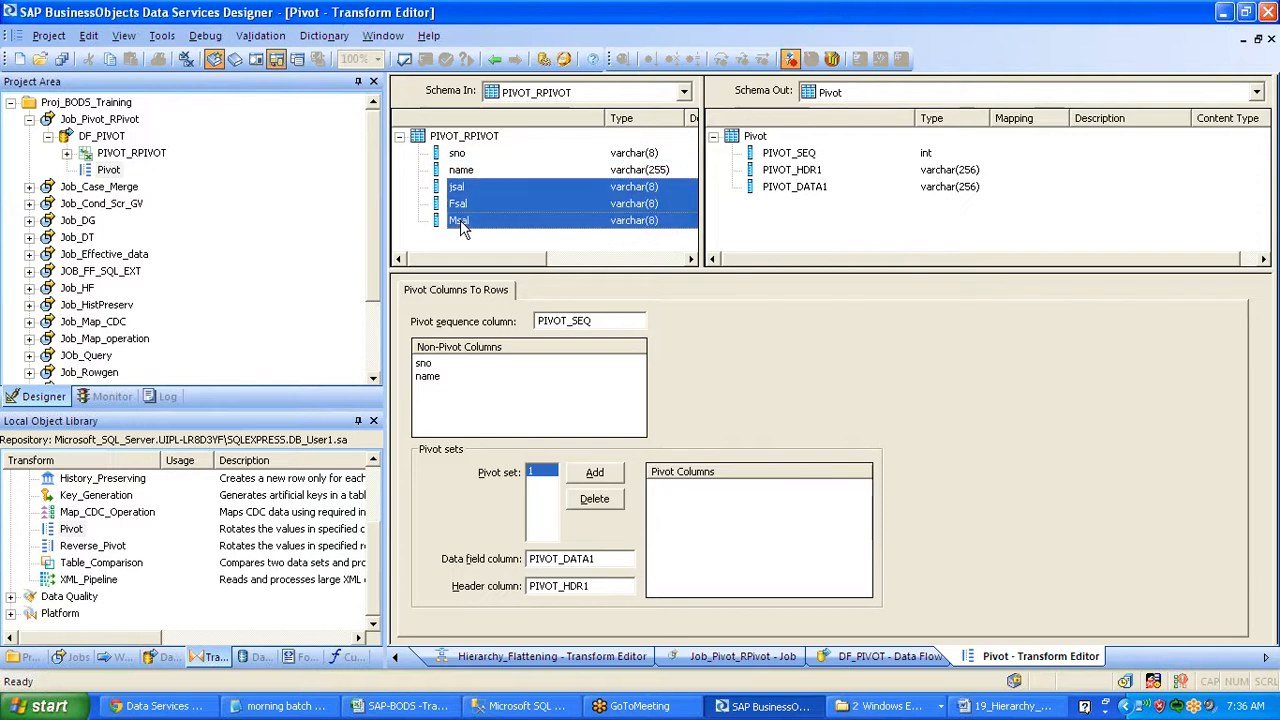
left_click_drag(467, 205, 737, 556)
left_click(442, 380)
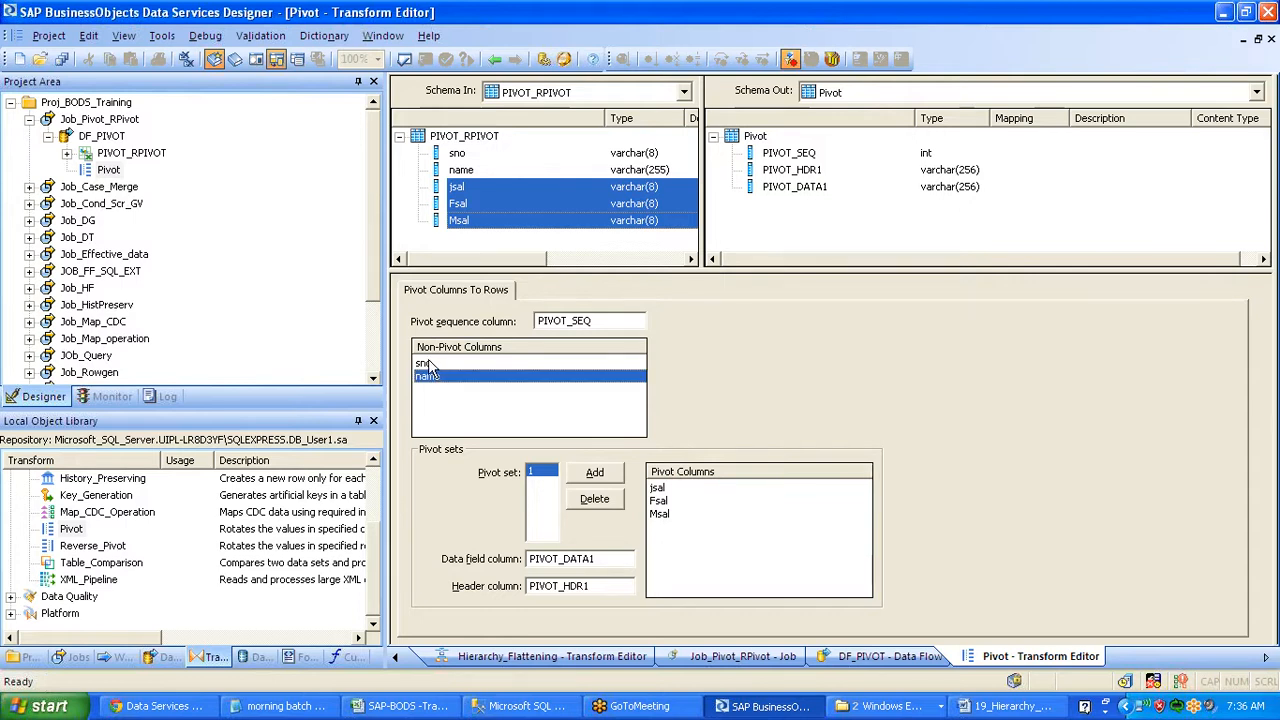
left_click(430, 363)
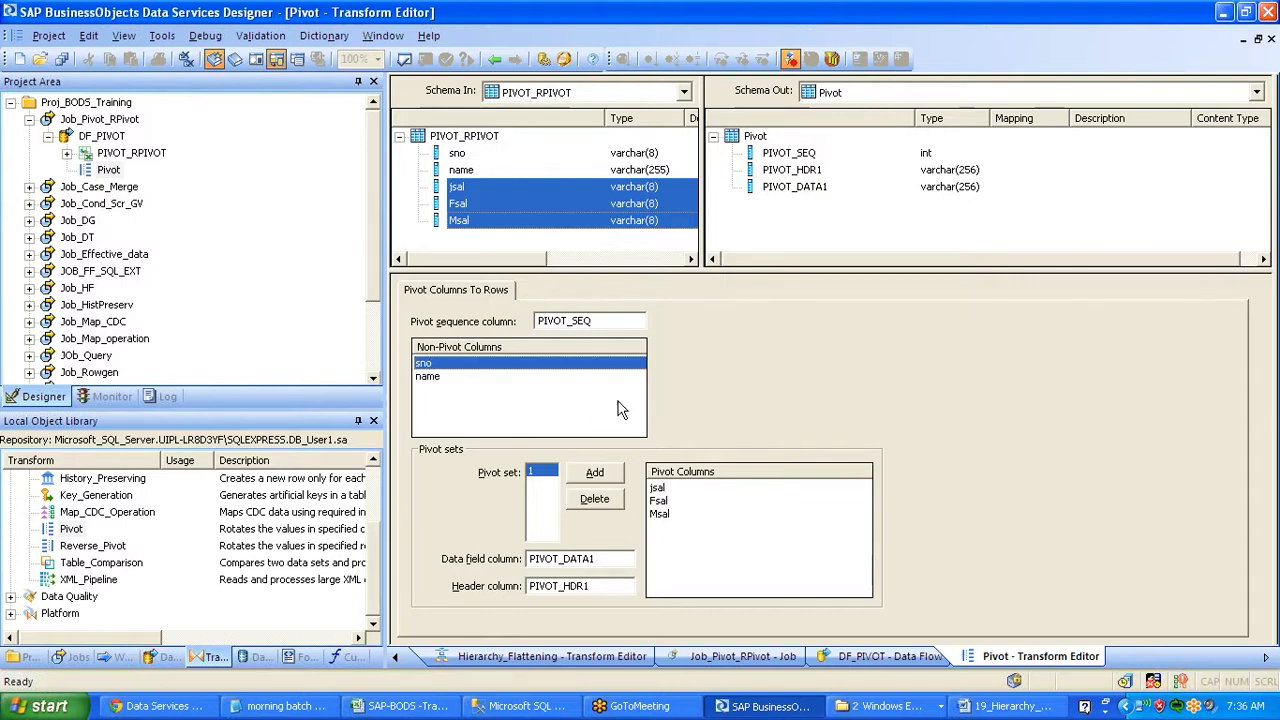
left_click(675, 490)
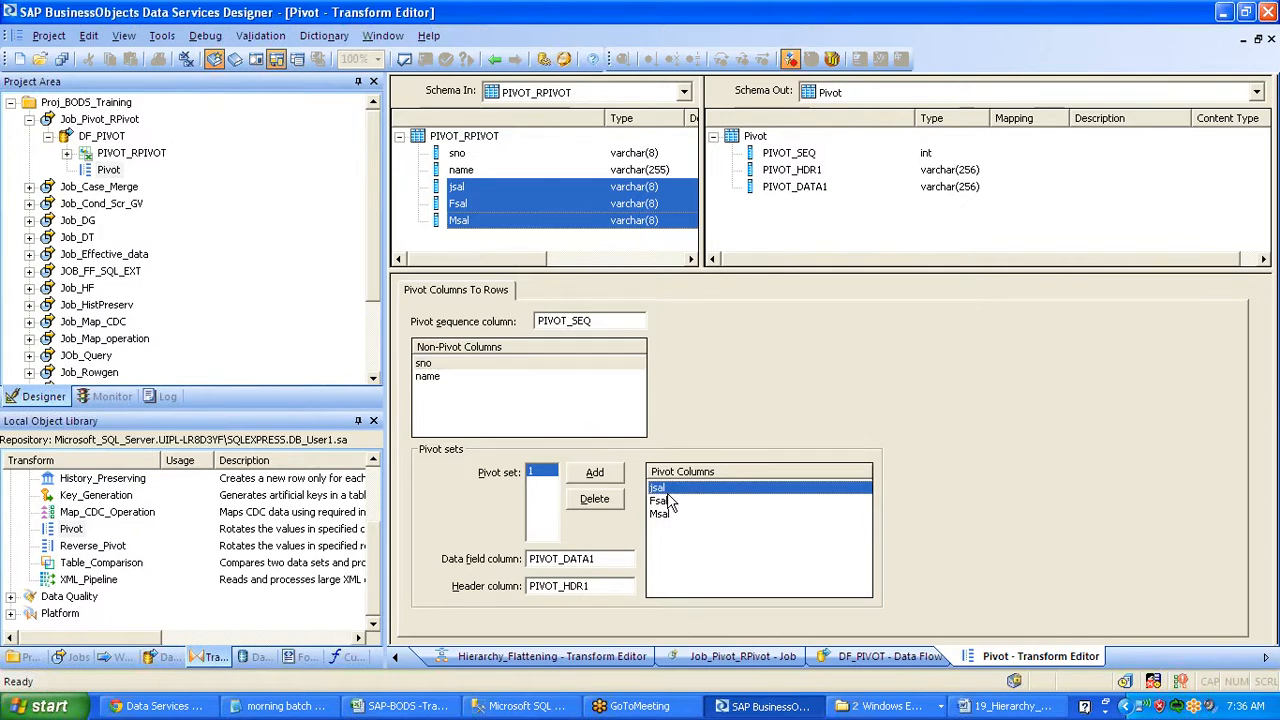
left_click(670, 516, "shift")
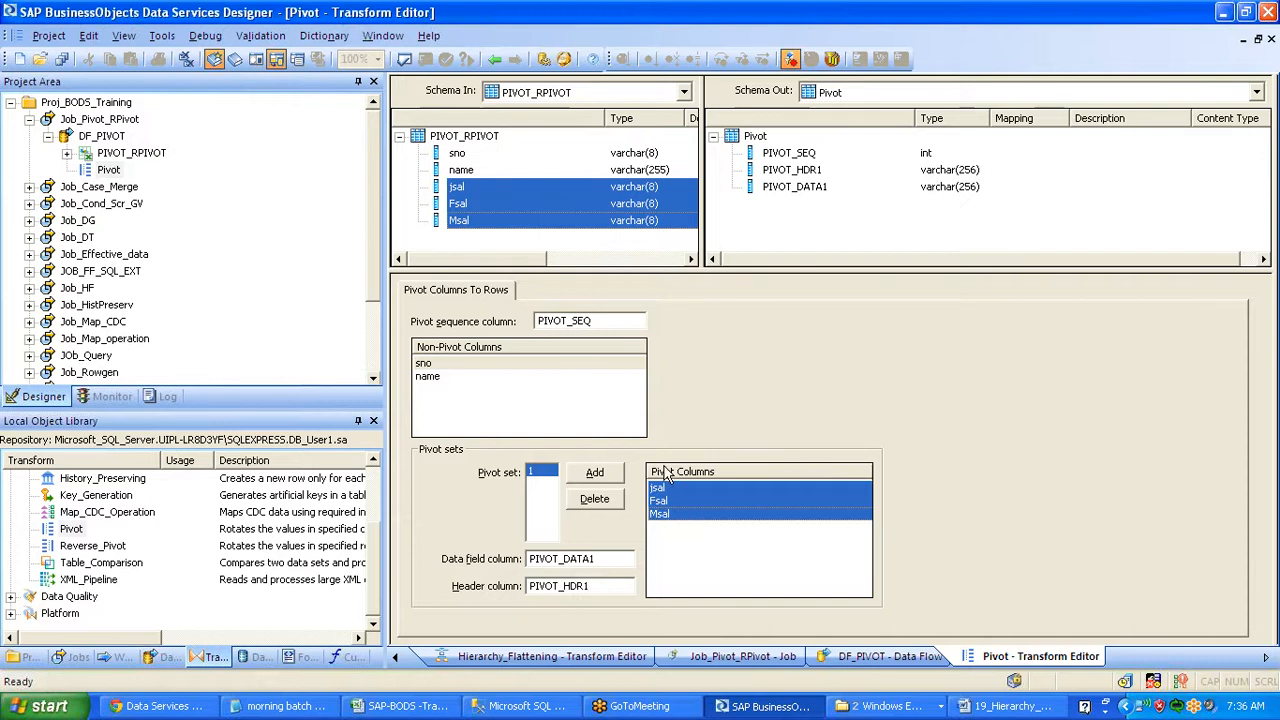
Validate the Pivot transform and return to the DF_PIVOT data flow
left_click(495, 59)
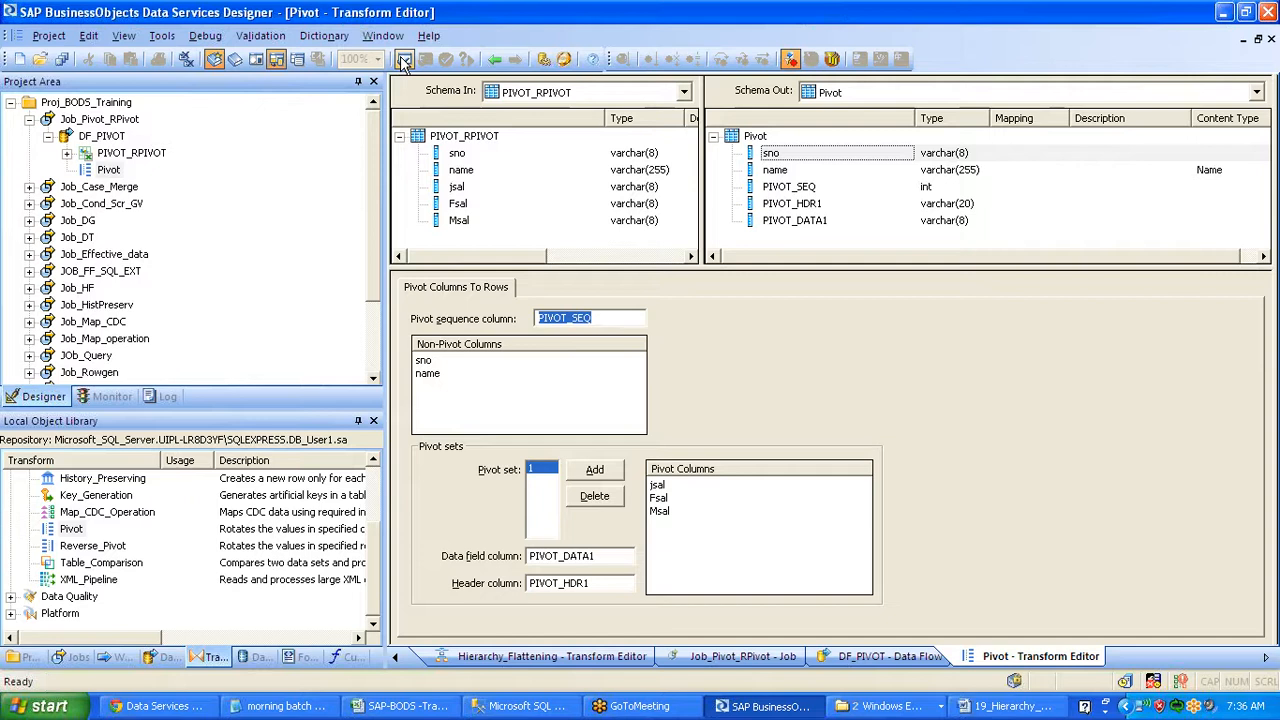
left_click(404, 61)
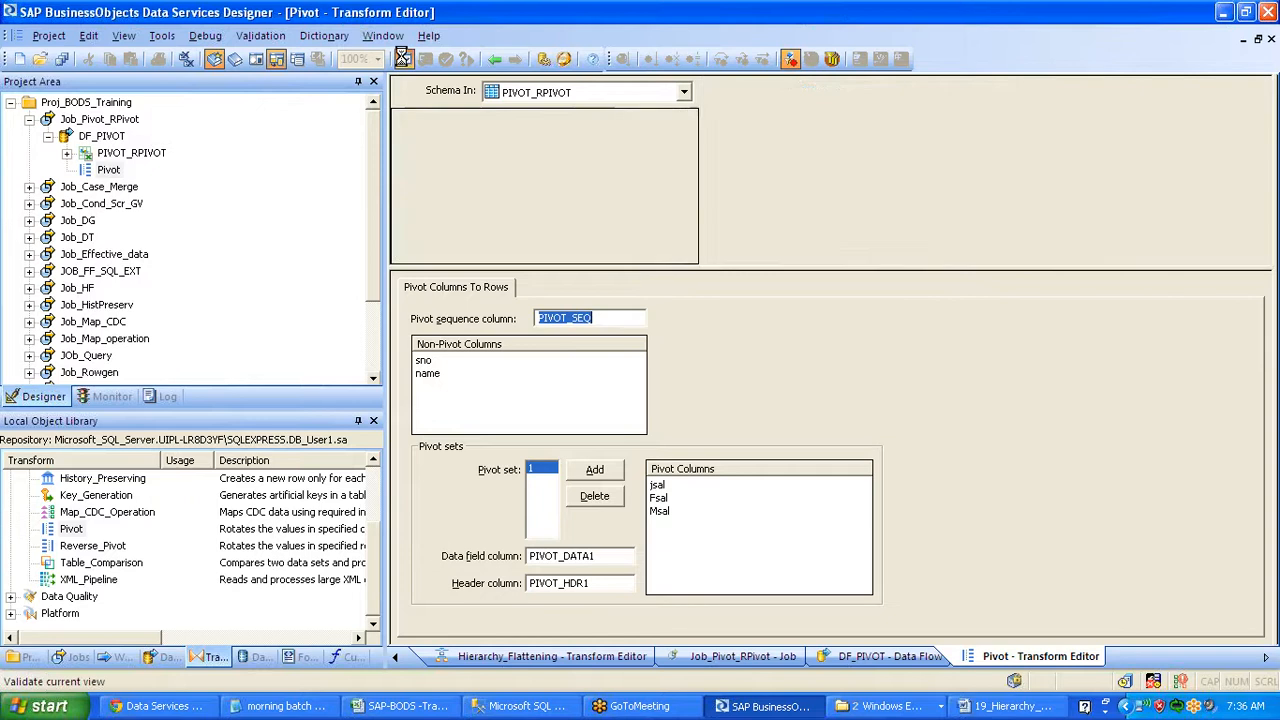
left_click(963, 282)
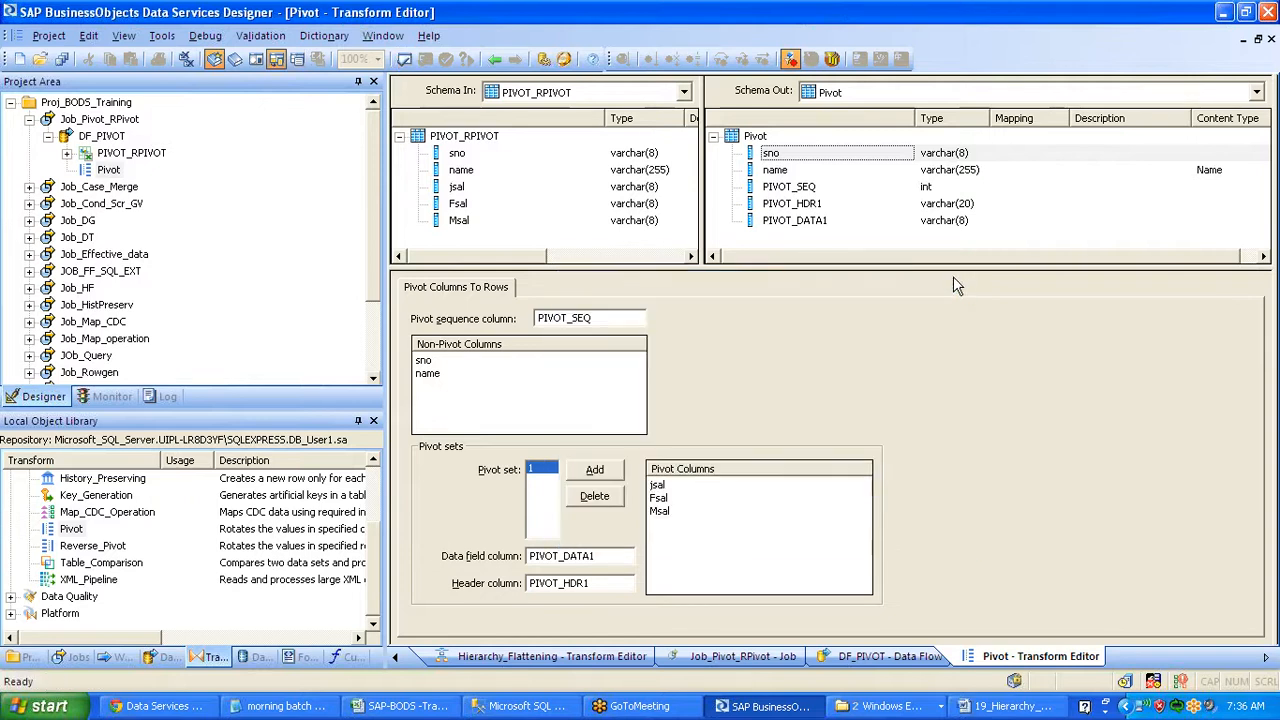
left_click(495, 59)
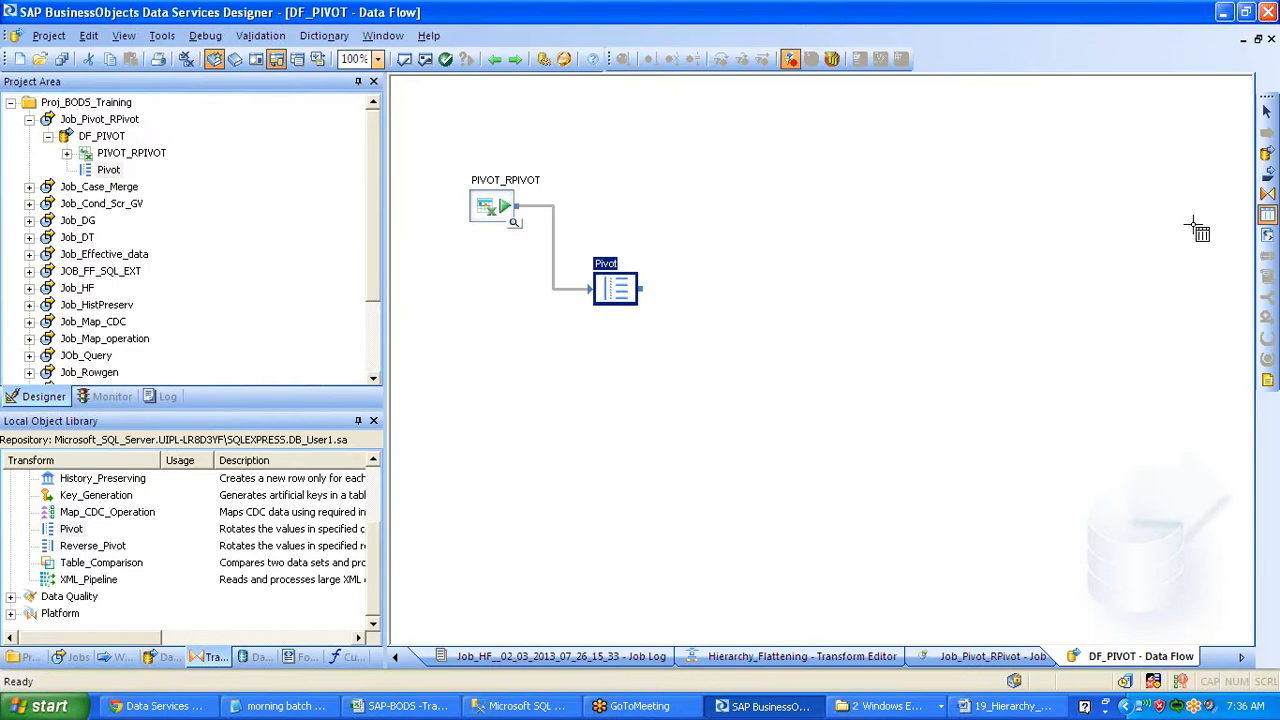
Create a template table named Pivot in the DS_Target datastore and connect the Pivot transform to it
left_click(843, 345)
type("Pivot")
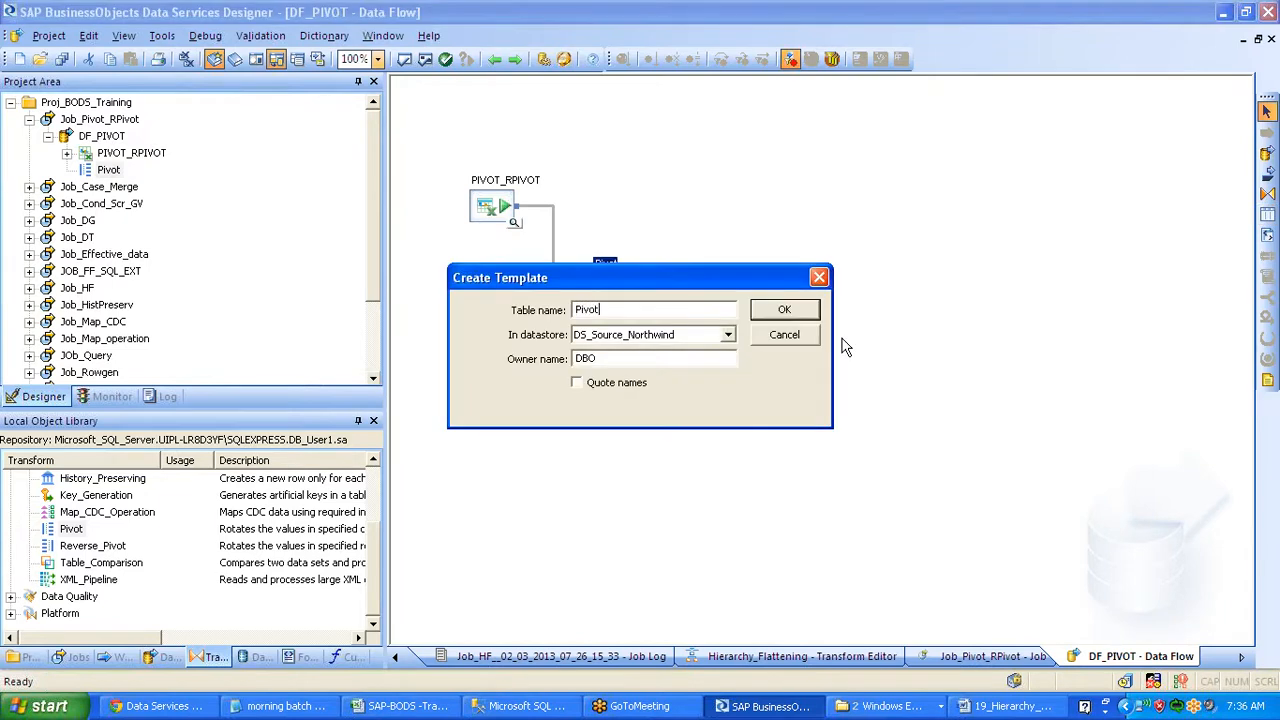
key("Tab")
key("Down")
key("Return")
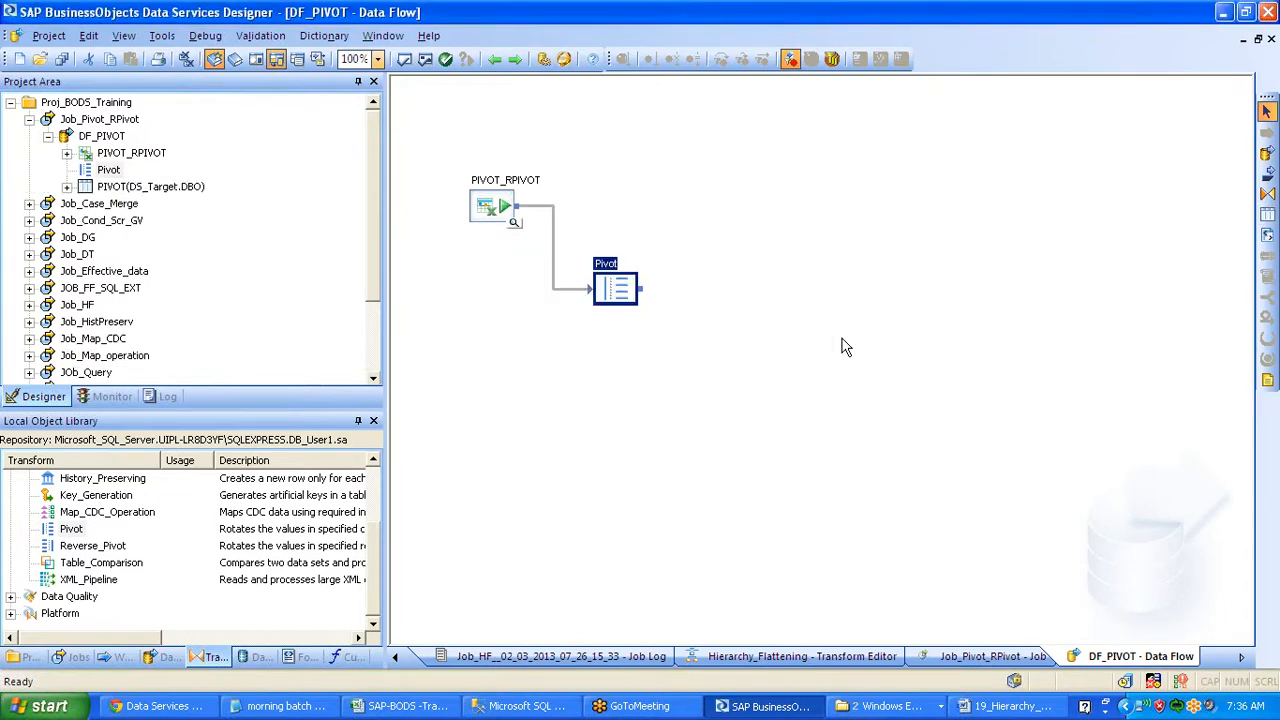
mouse_move(642, 288)
left_mouse_down()
mouse_move(816, 370)
mouse_move(852, 370)
left_mouse_up()
Validate all objects in DF_PIVOT and execute Job_Pivot_RPivot with the default execution properties
left_click(425, 59)
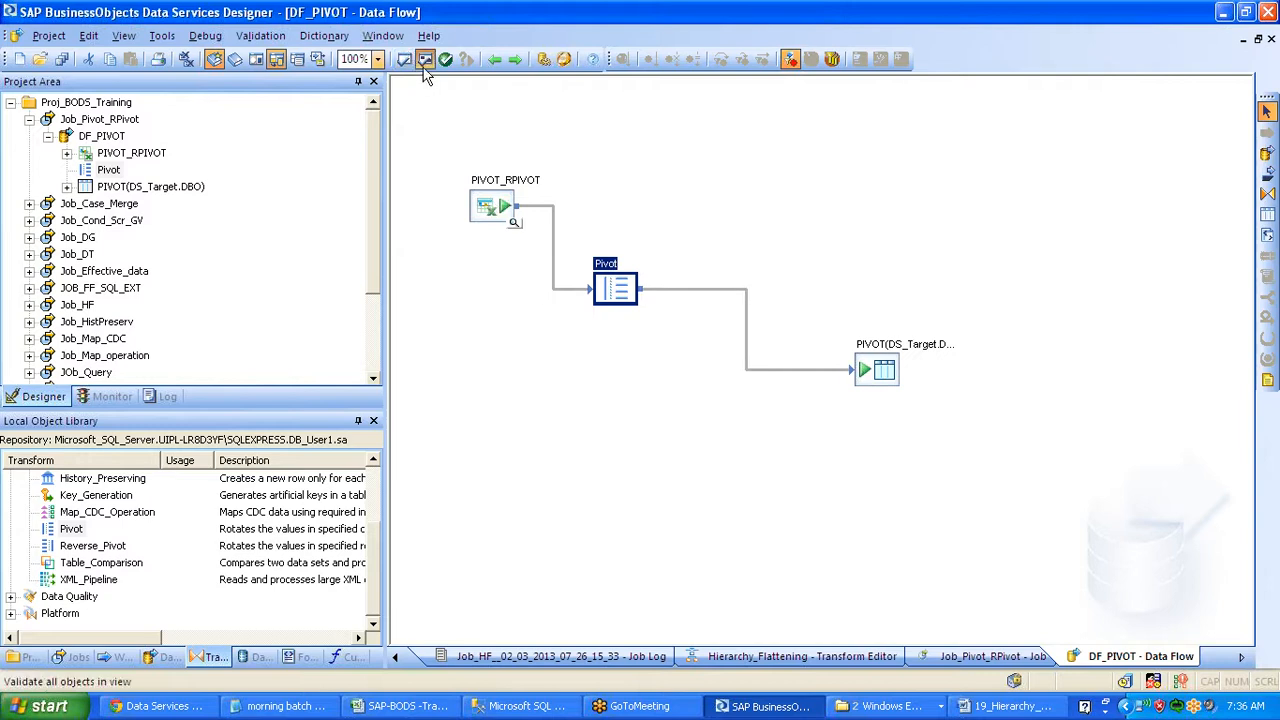
left_click(964, 284)
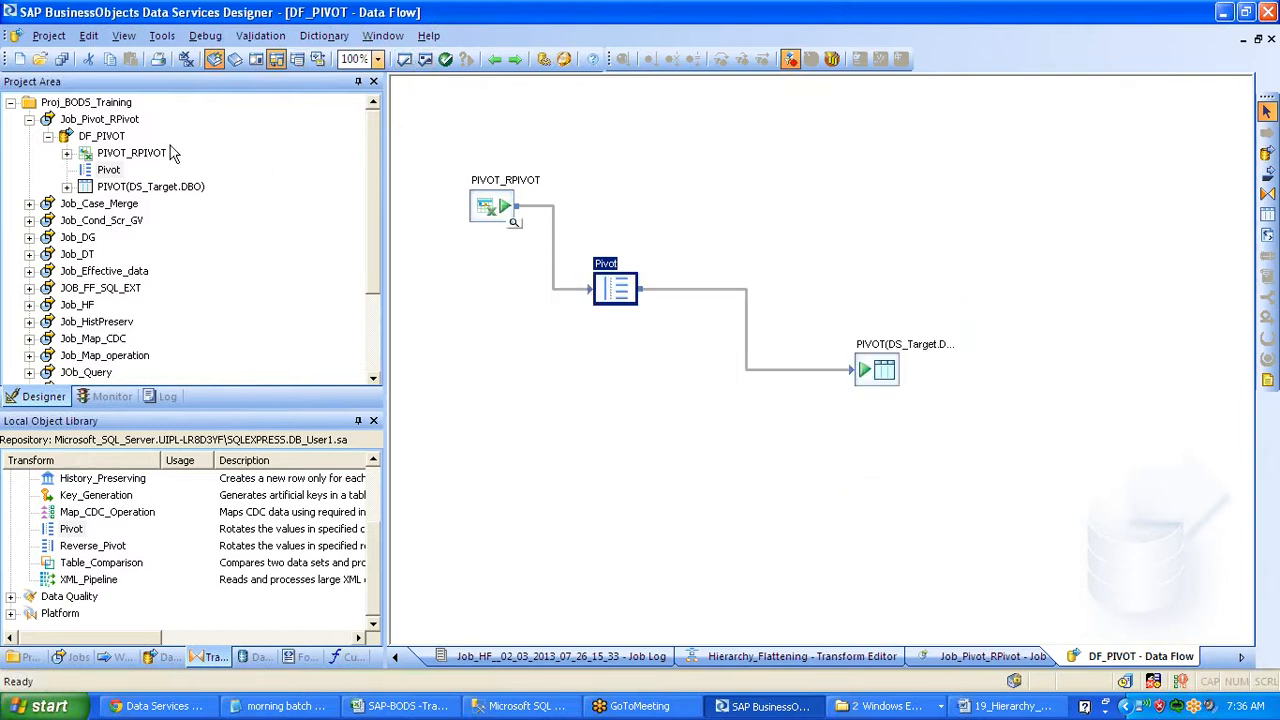
left_click(103, 121)
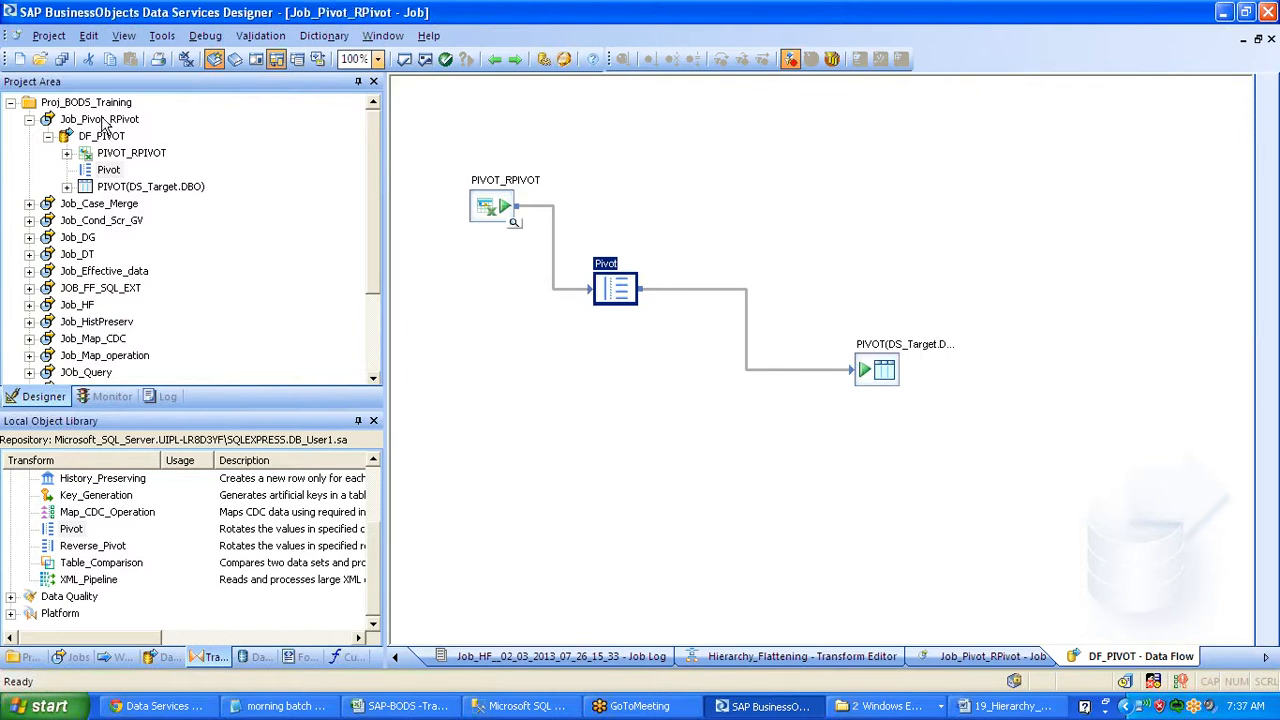
right_click(103, 121)
left_click(135, 129)
left_click(505, 459)
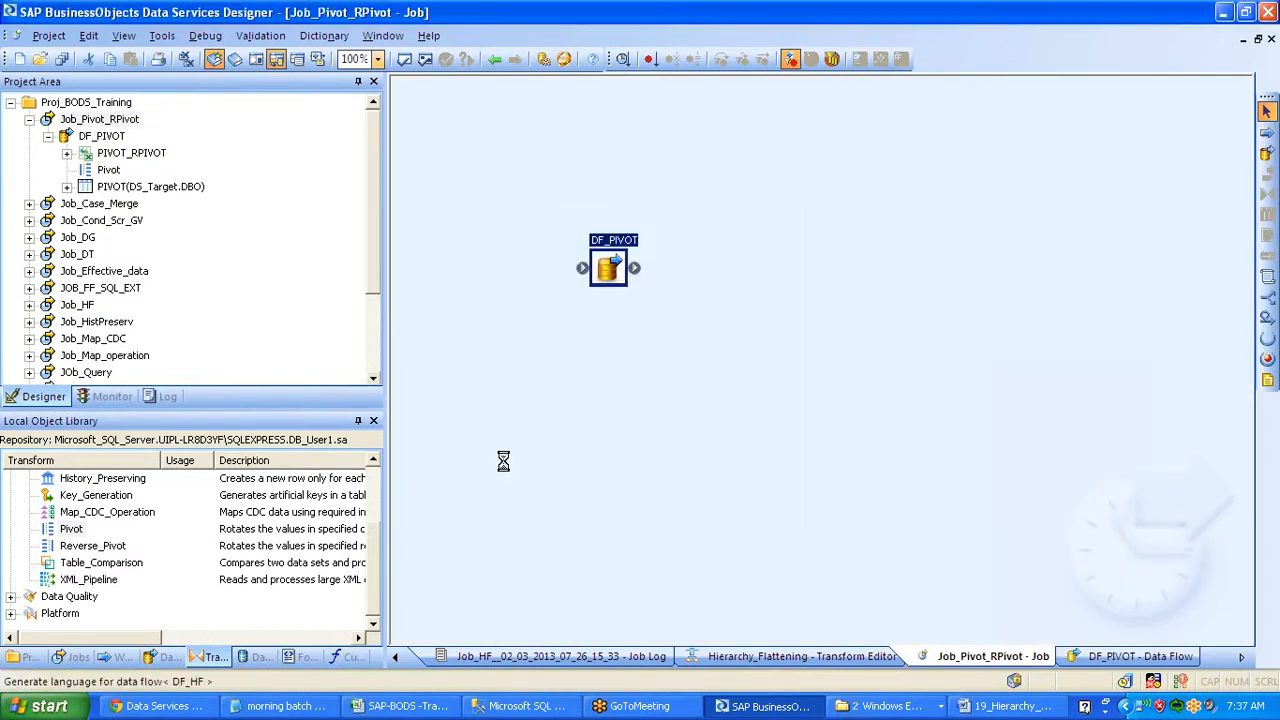
left_click(742, 578)
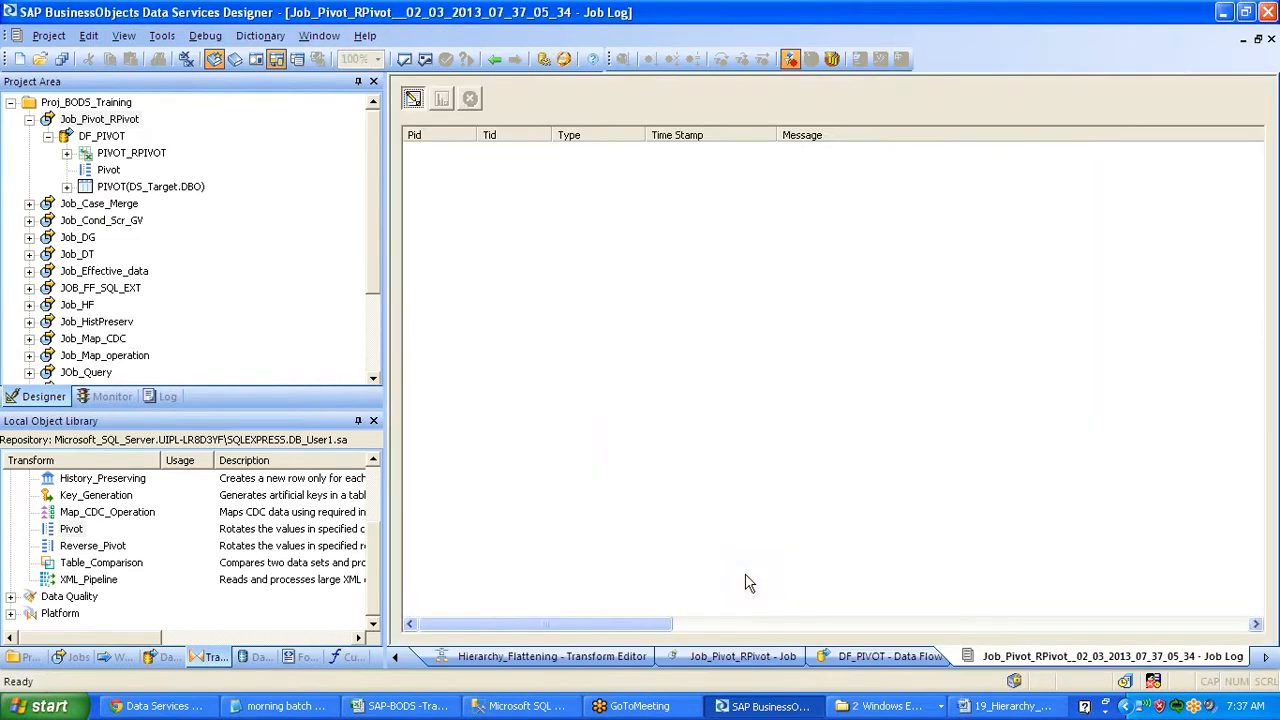
Return to the DF_PIVOT data flow and view the data of the PIVOT target table
left_click(101, 136)
left_click(899, 386)
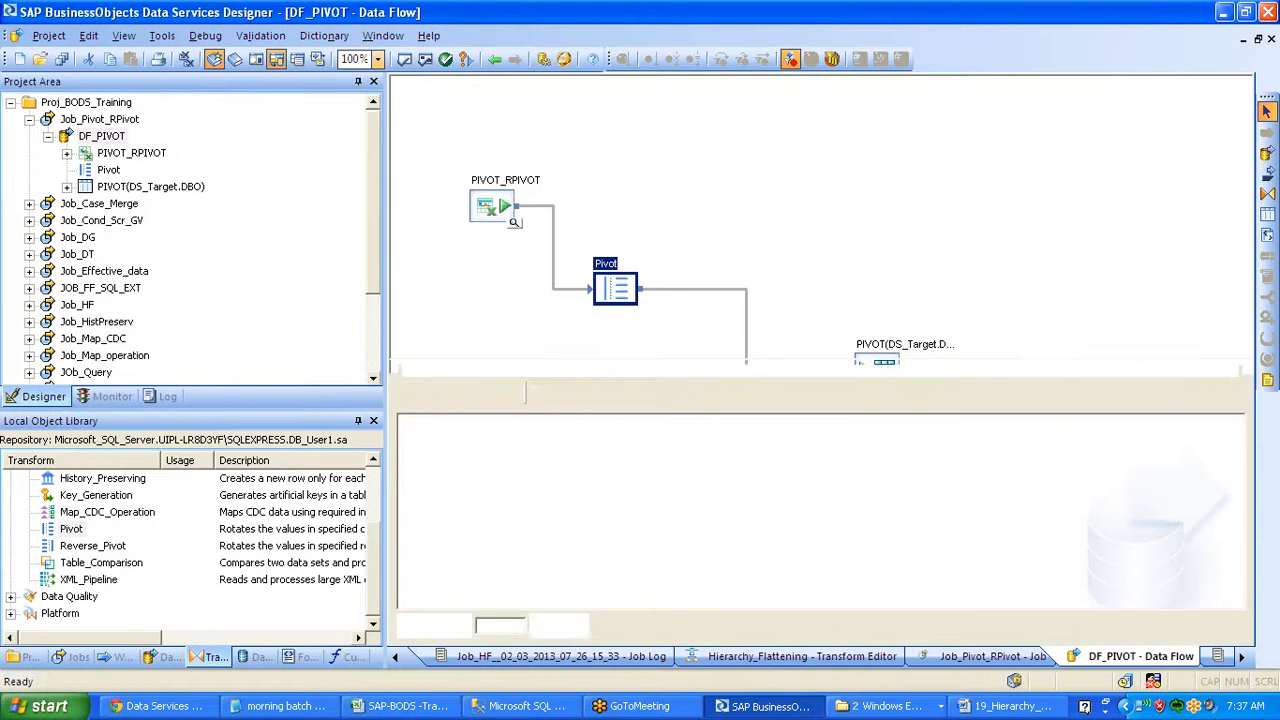
Examine the pivoted salary rows for SNO 1 and 2 in the PIVOT table data, and close the data view
left_click_drag(428, 438, 440, 480)
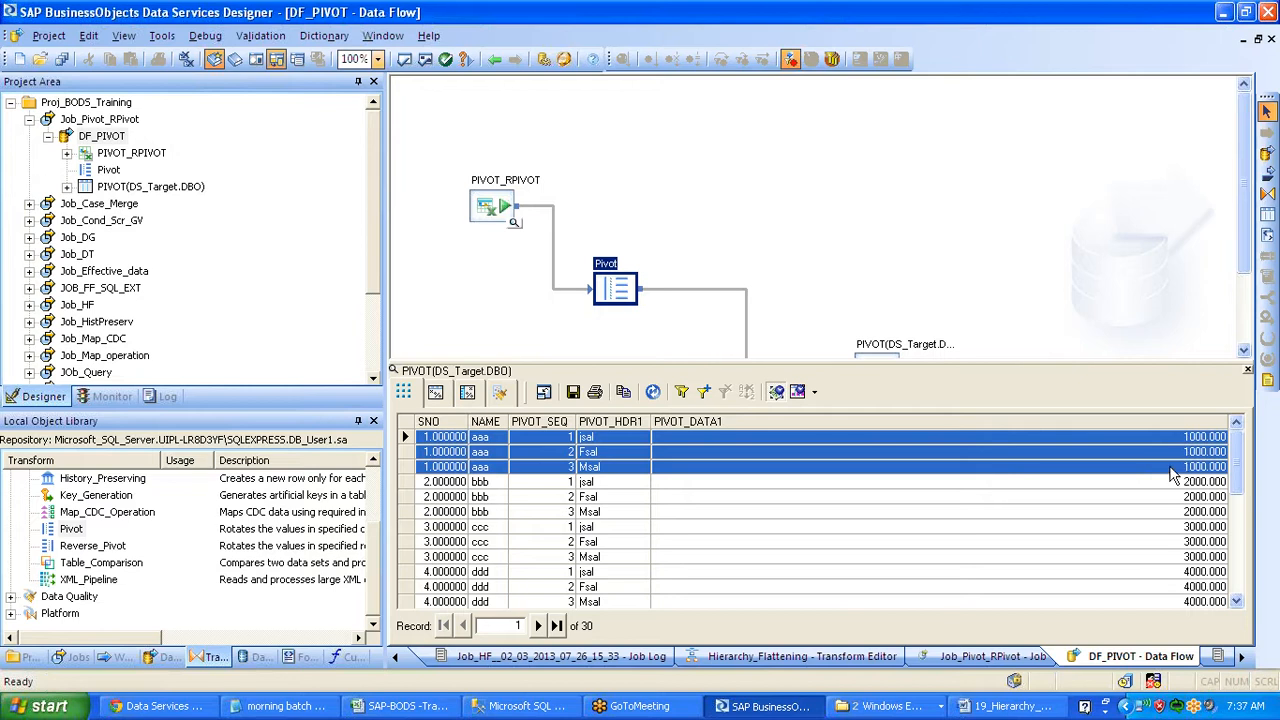
left_click_drag(460, 484, 458, 513)
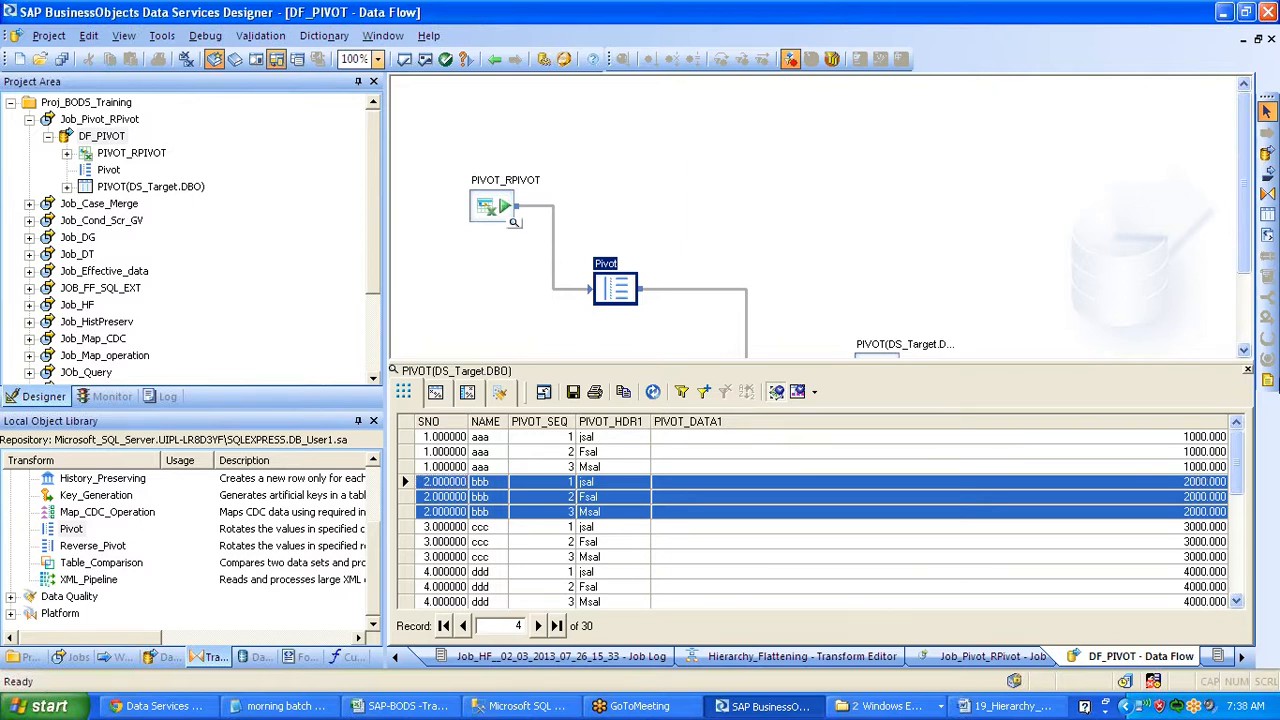
left_click(1248, 371)
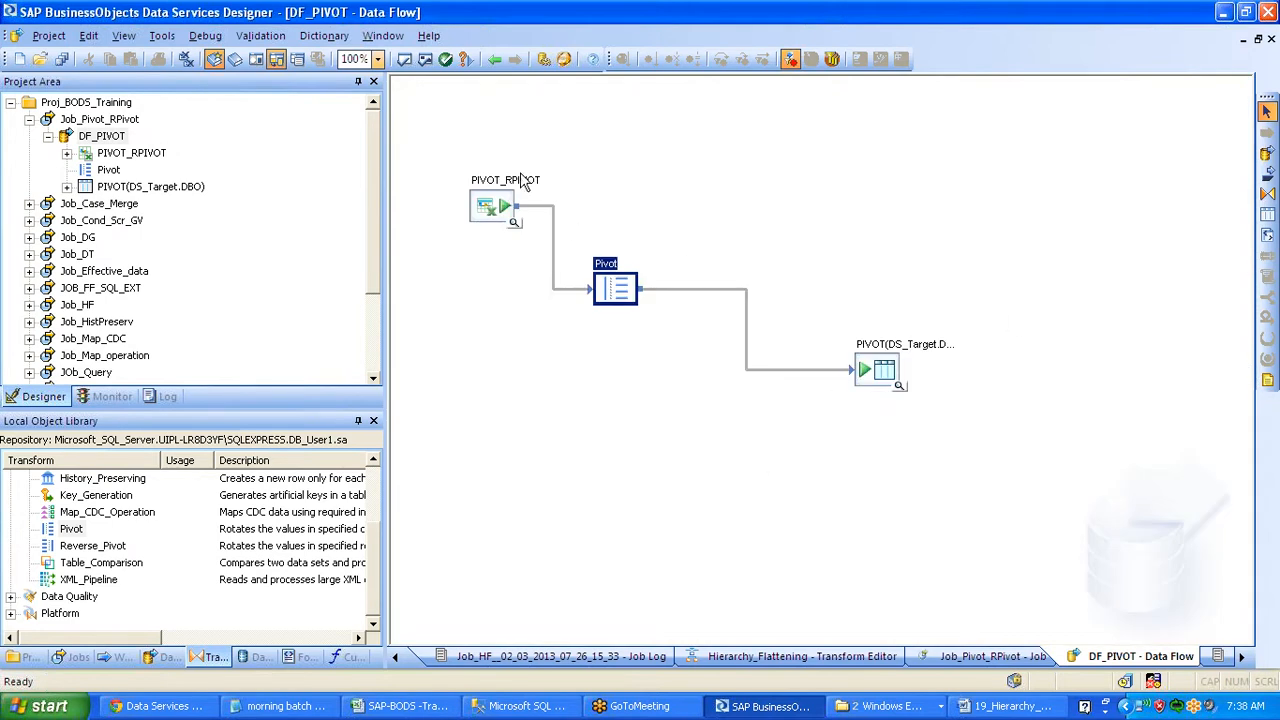
Return to Job_Pivot_RPivot, add a data flow named DF_RPIVOT, and connect DF_PIVOT to it
left_click(495, 60)
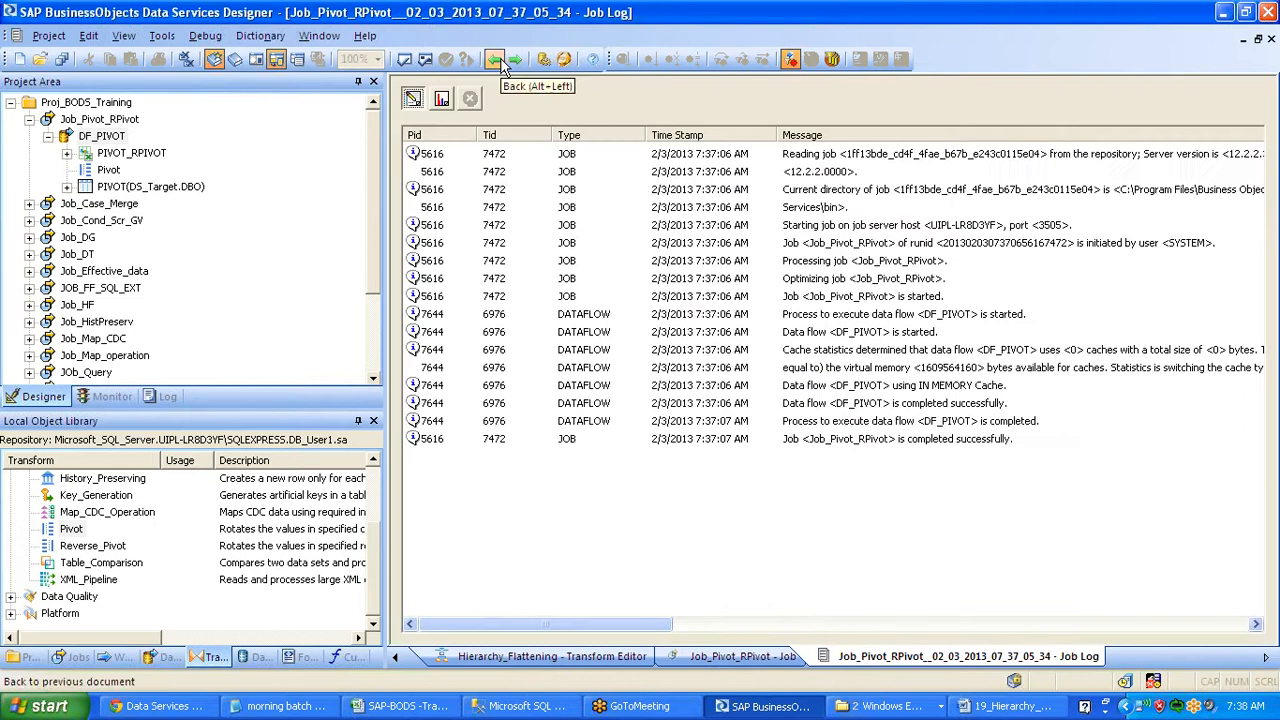
left_click(495, 60)
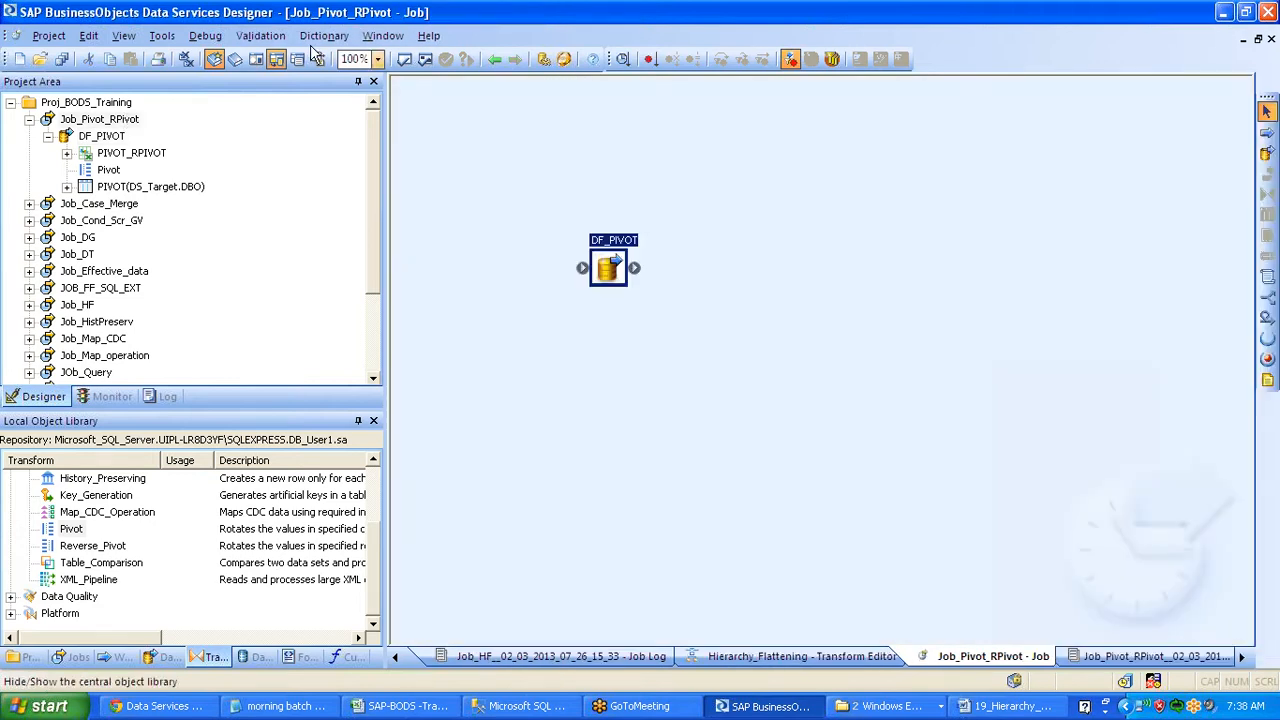
left_click(1267, 152)
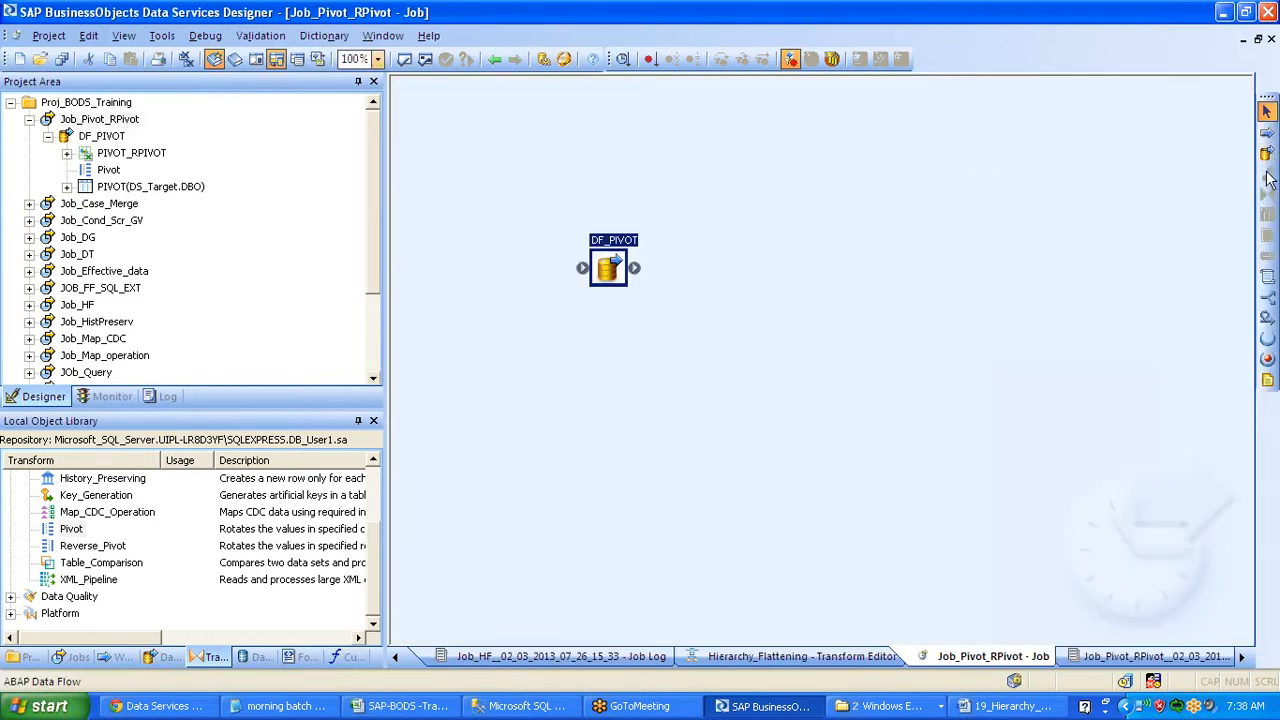
left_click(757, 293)
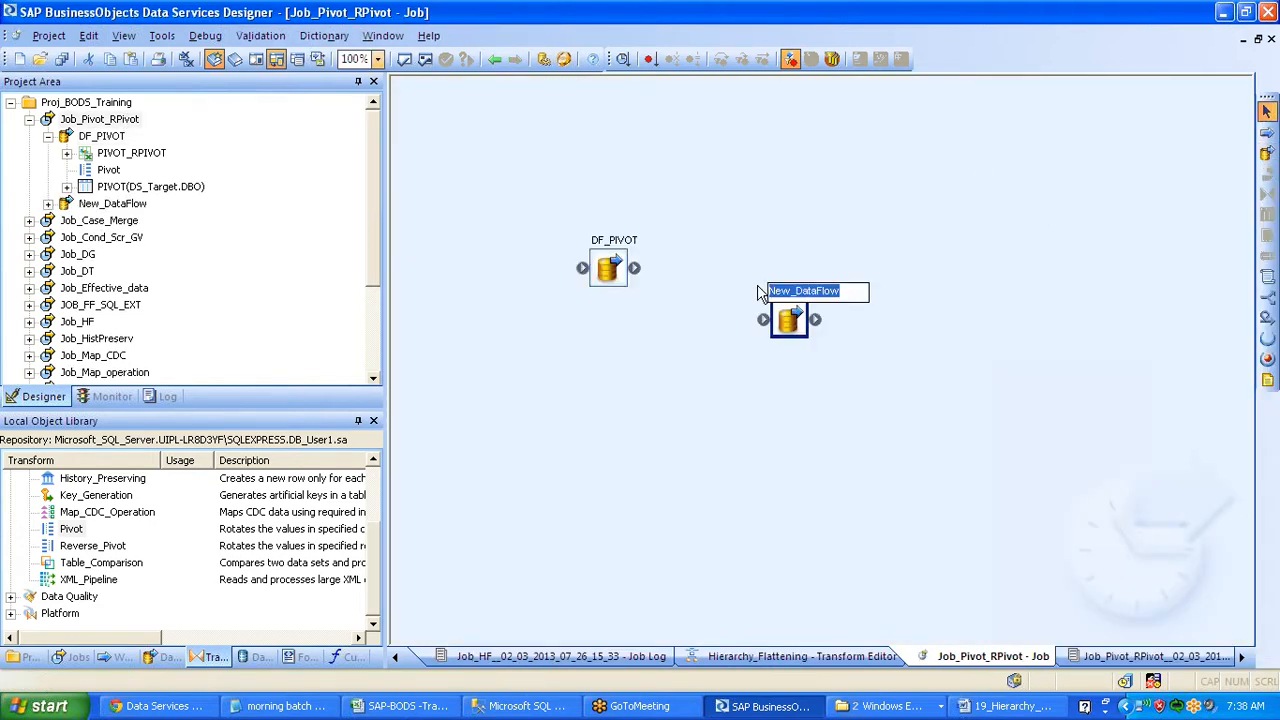
type("DF_RPIC")
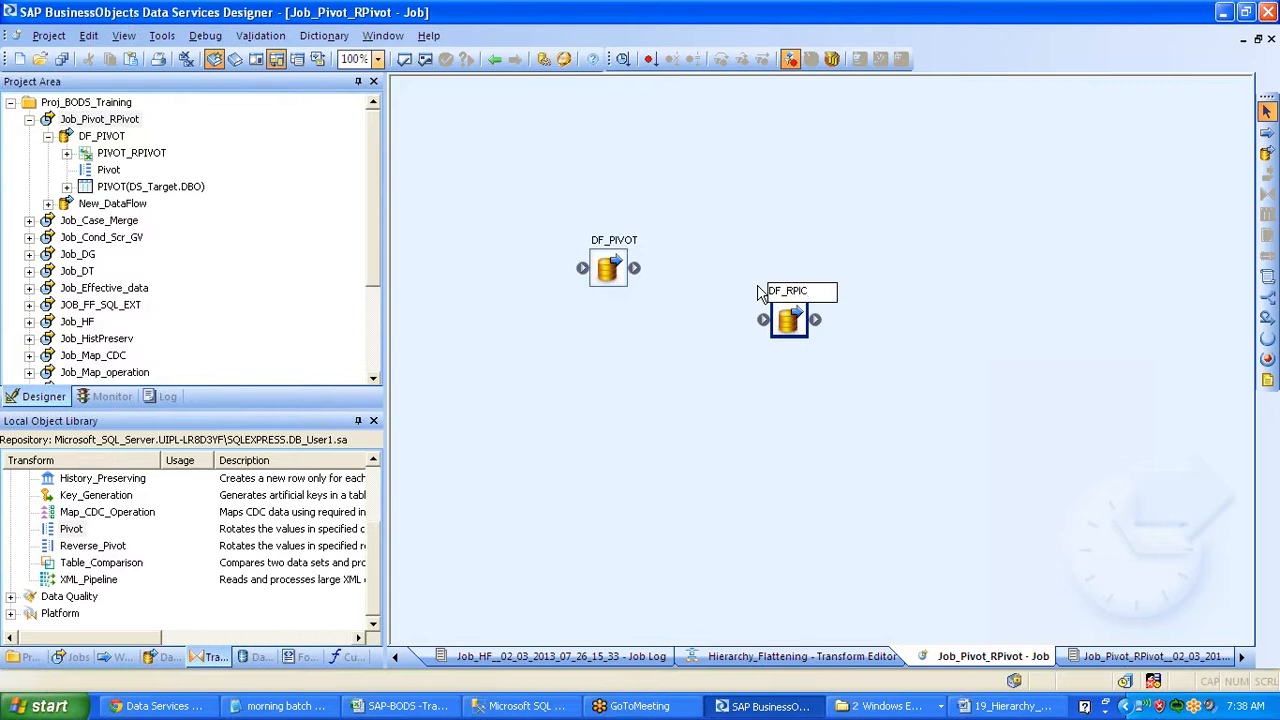
key("BackSpace")
type("VOT")
left_click(122, 545)
left_click(110, 550)
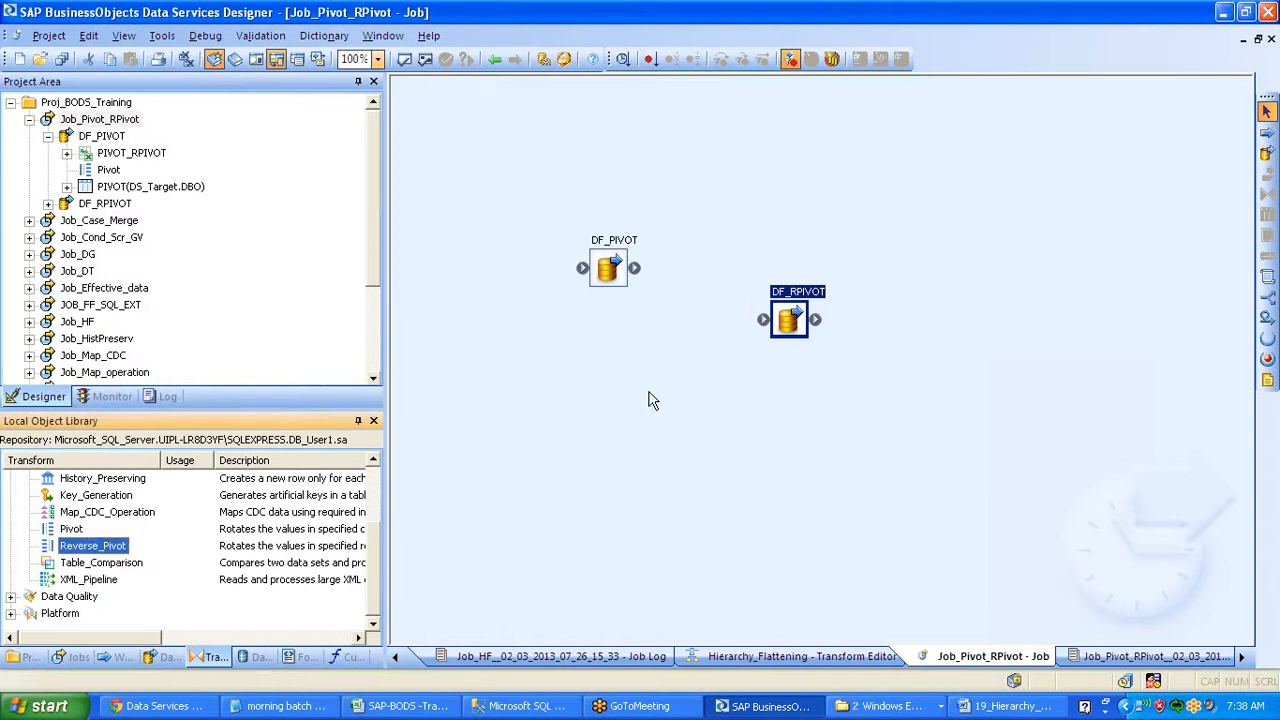
left_click_drag(638, 269, 791, 414)
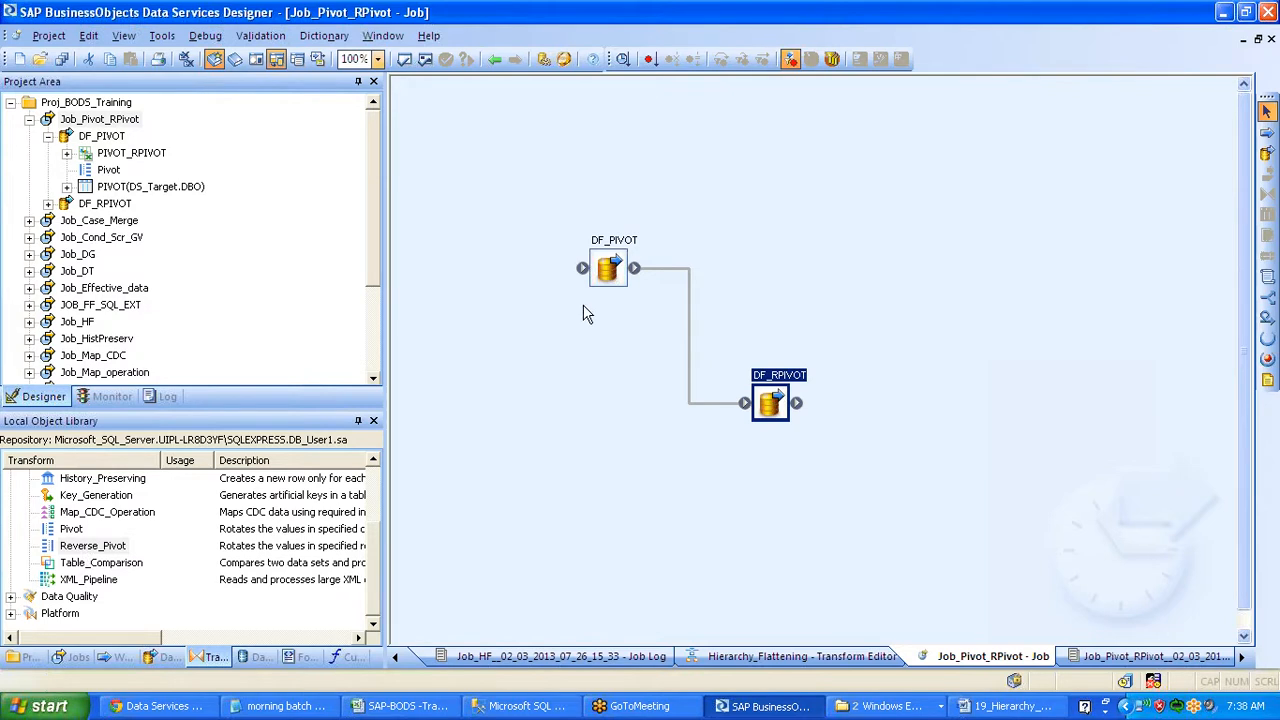
double_click(770, 403)
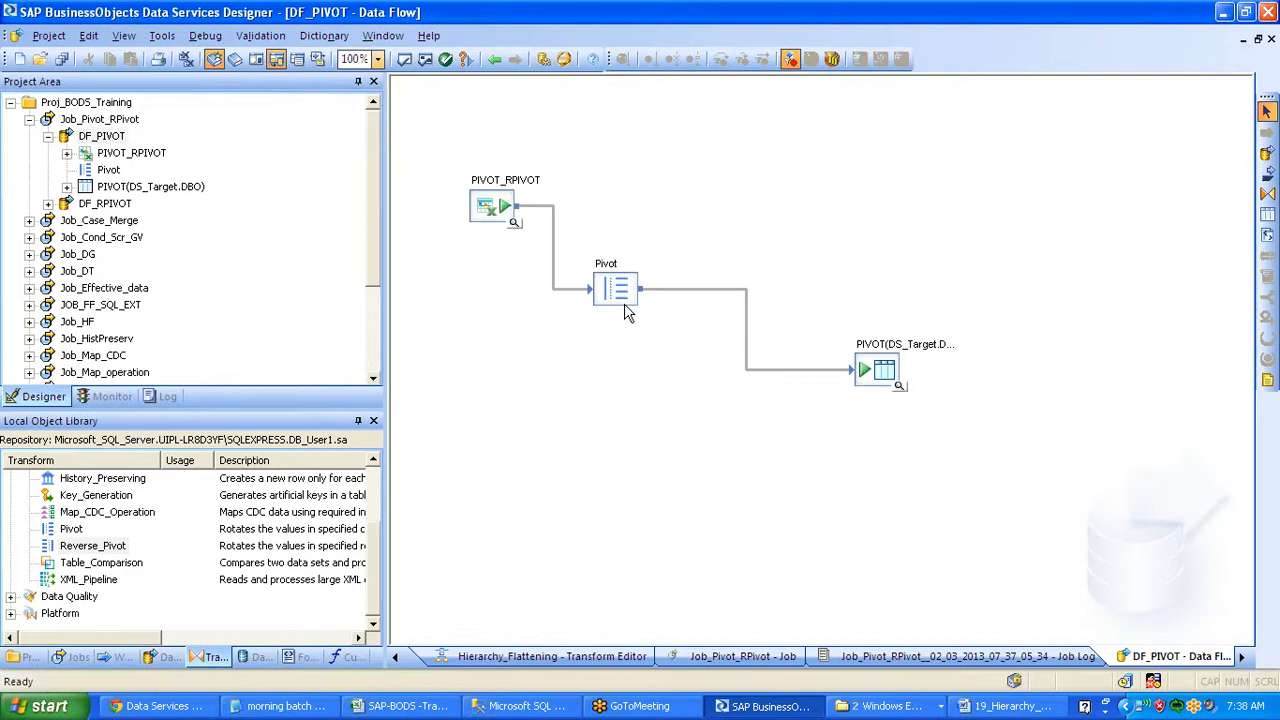
left_click(492, 61)
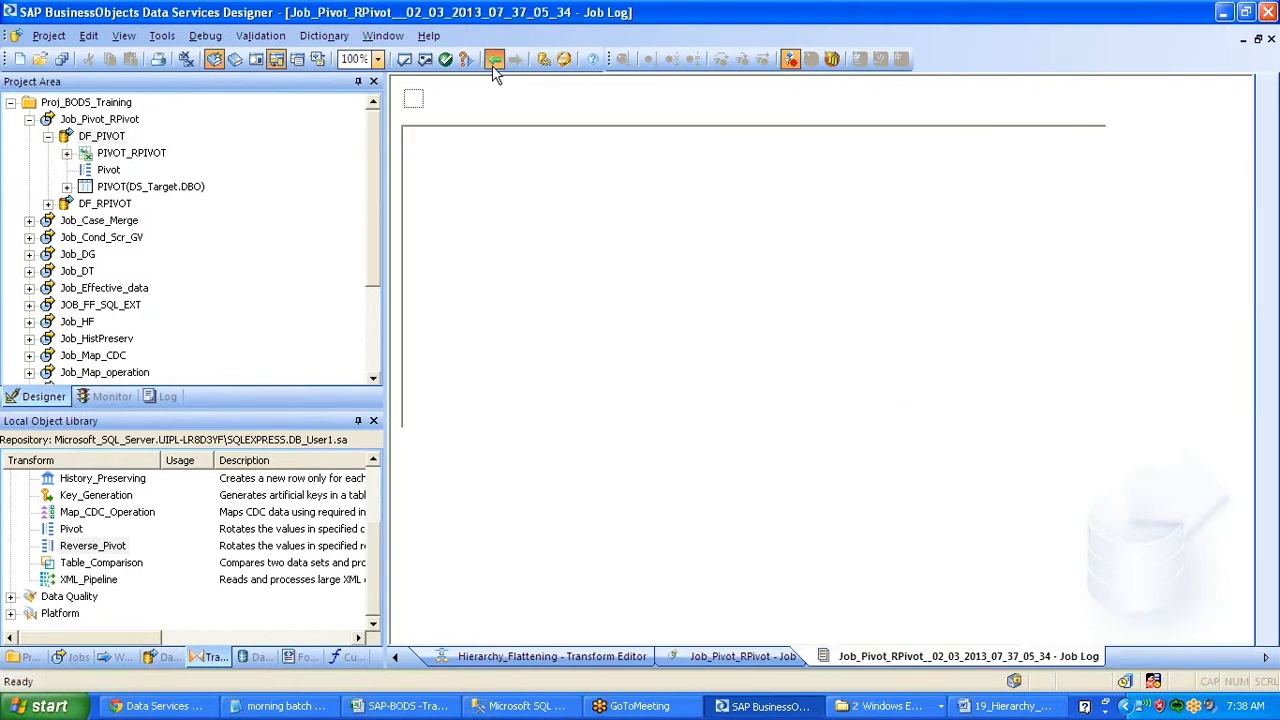
left_click(492, 65)
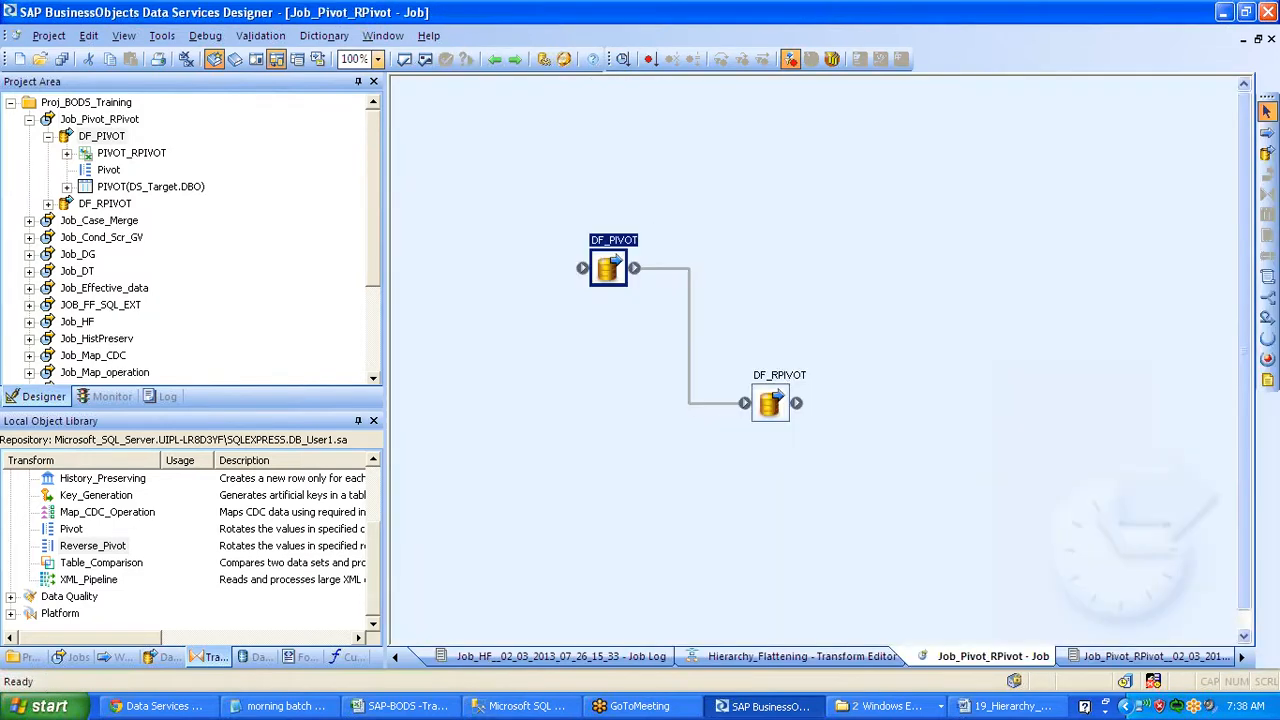
Place a Reverse_Pivot transform in DF_RPIVOT and connect the PIVOT template table from the DS_Target datastore to it as source
double_click(770, 402)
left_click_drag(86, 552, 731, 308)
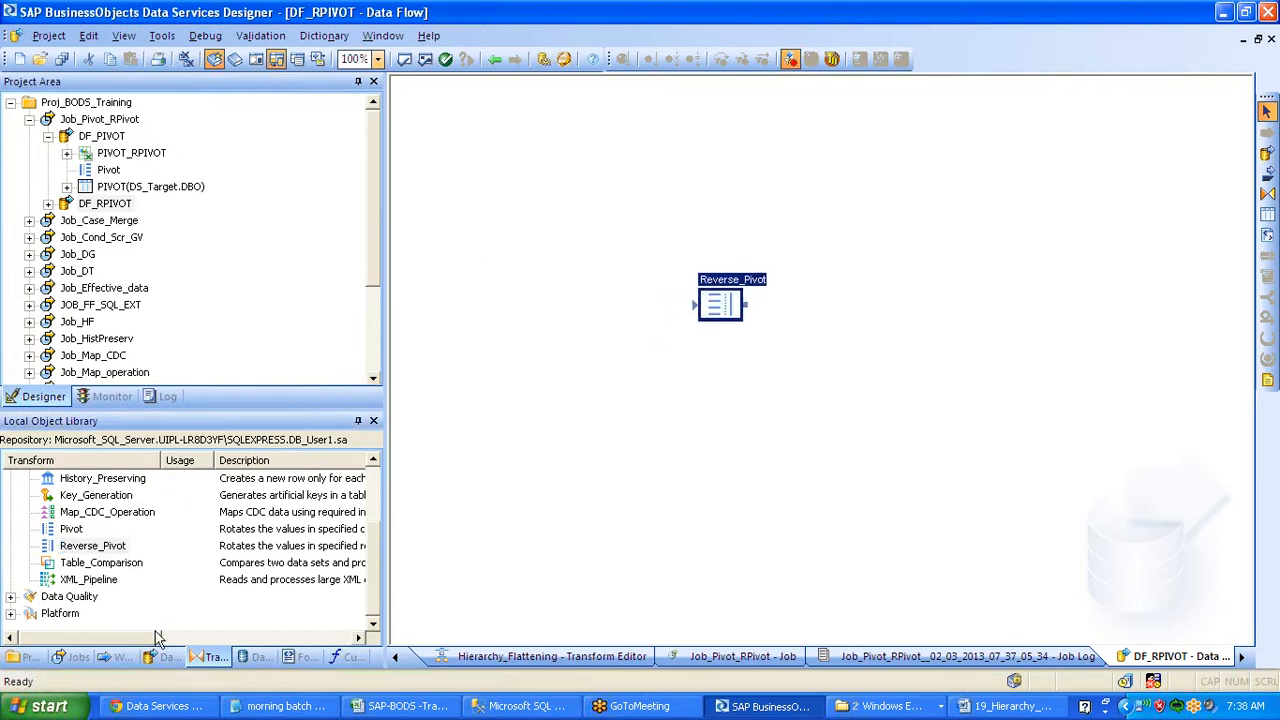
left_click(257, 657)
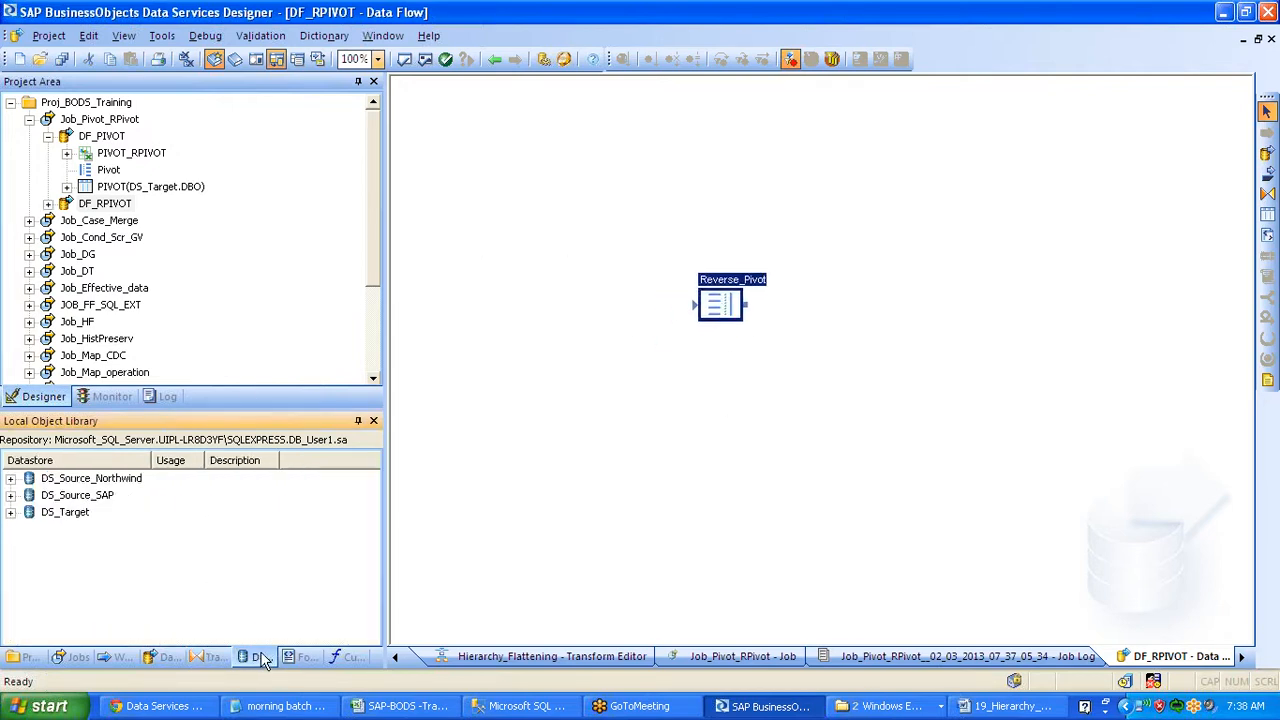
left_click(10, 512)
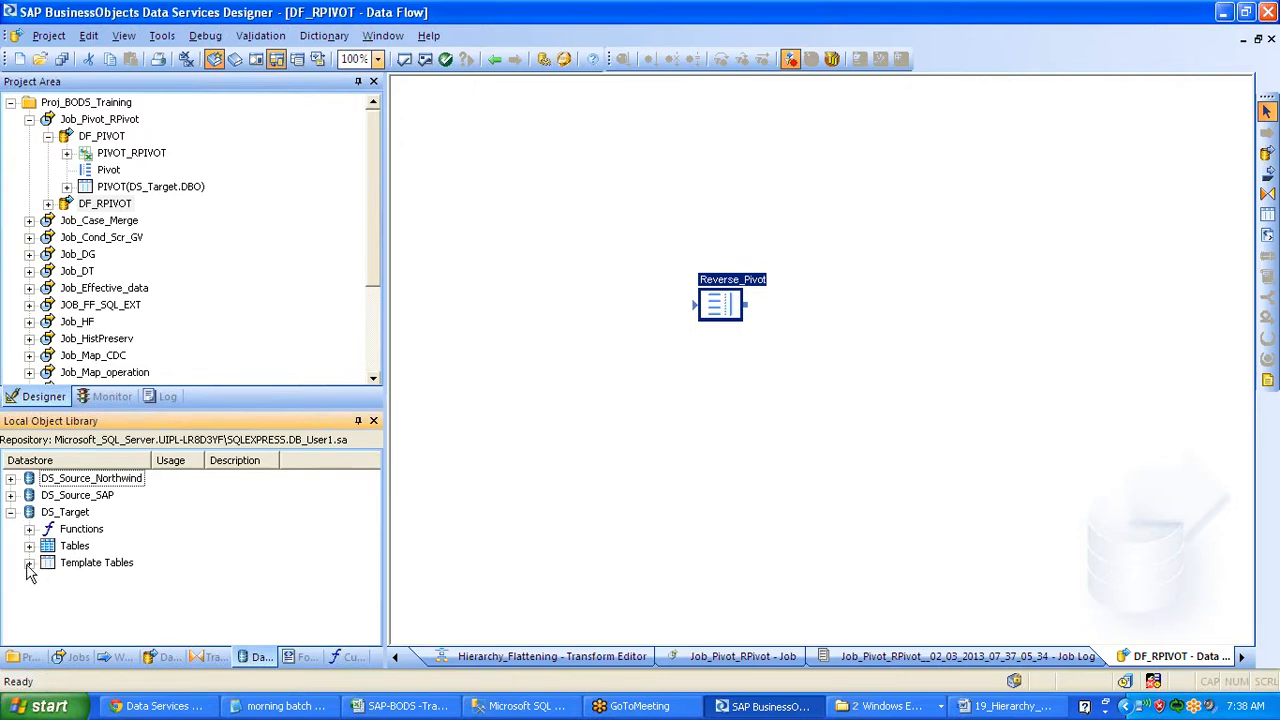
left_click(29, 563)
left_click_drag(375, 530, 370, 578)
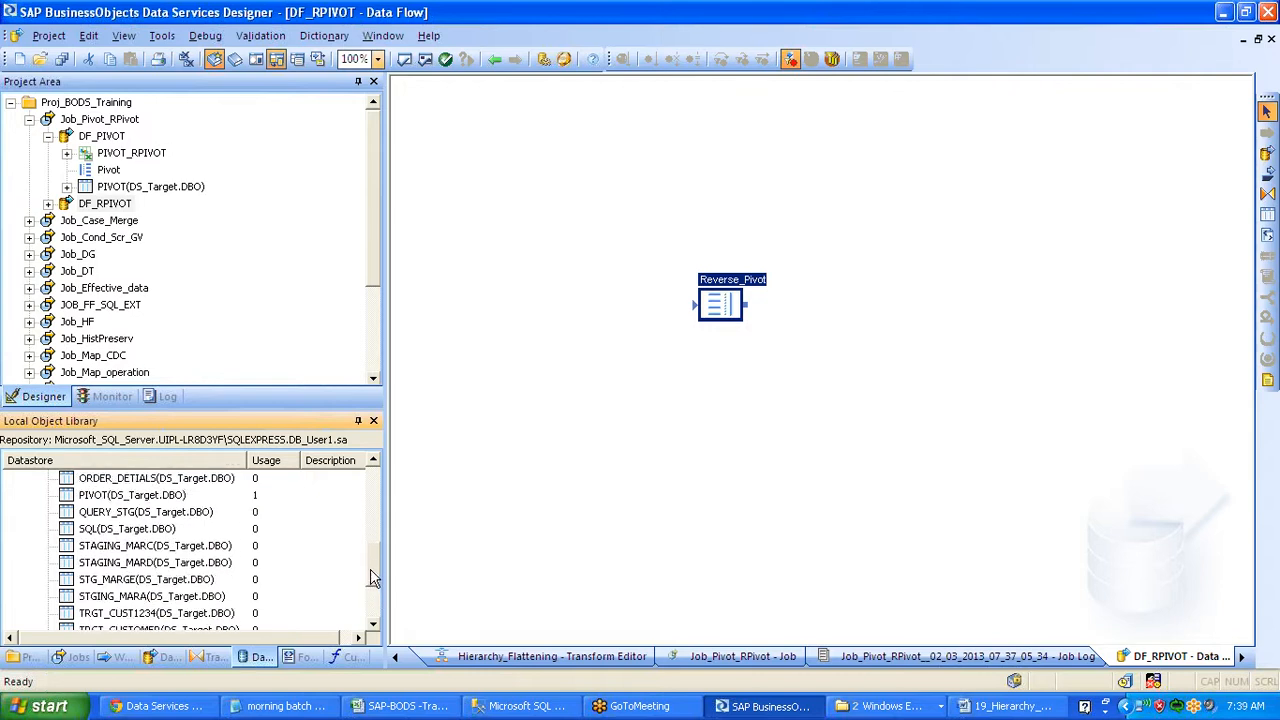
left_click(117, 500)
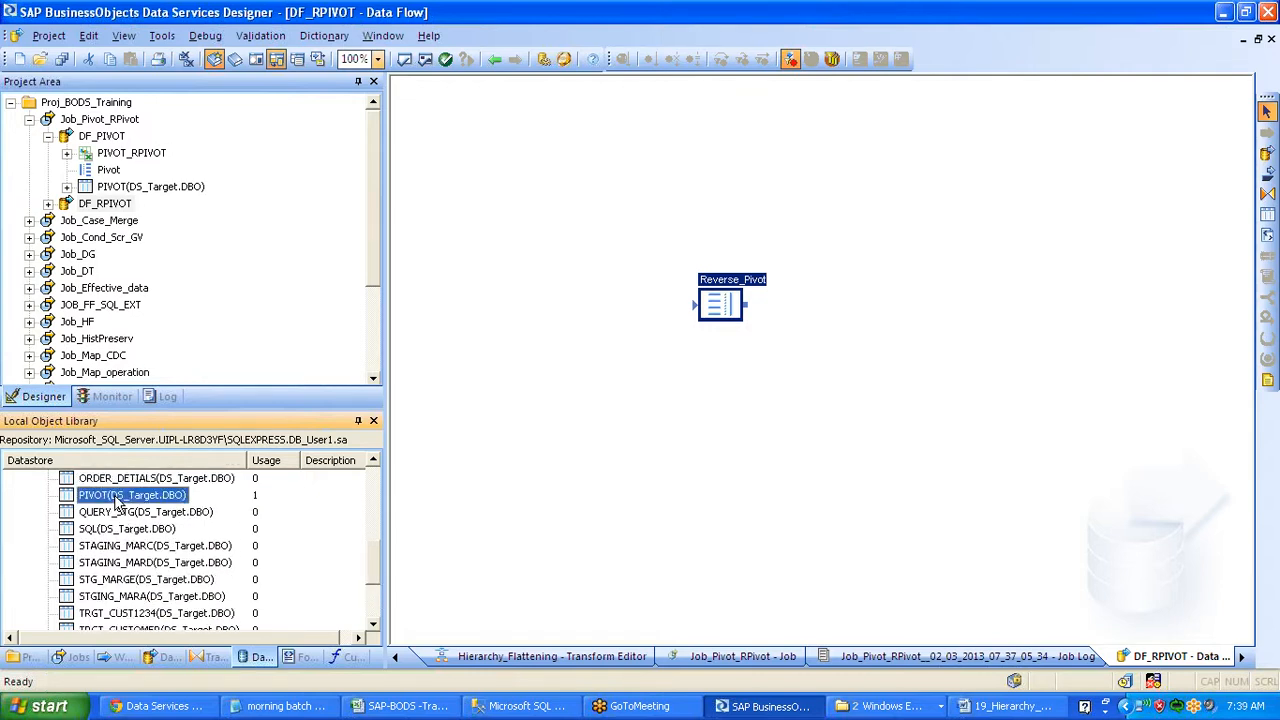
left_click_drag(117, 500, 688, 306)
left_click_drag(626, 300, 621, 300)
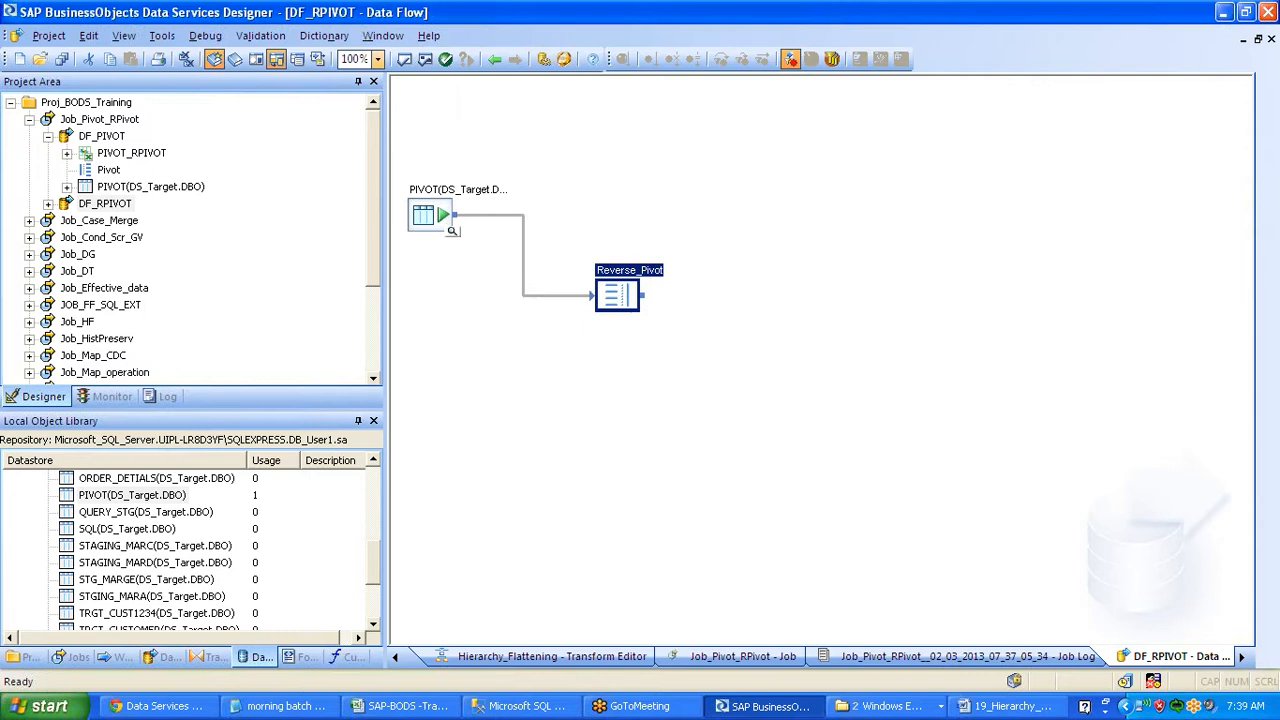
Open the Reverse_Pivot transform and assign SNO and NAME as its non-pivot columns
double_click(619, 298)
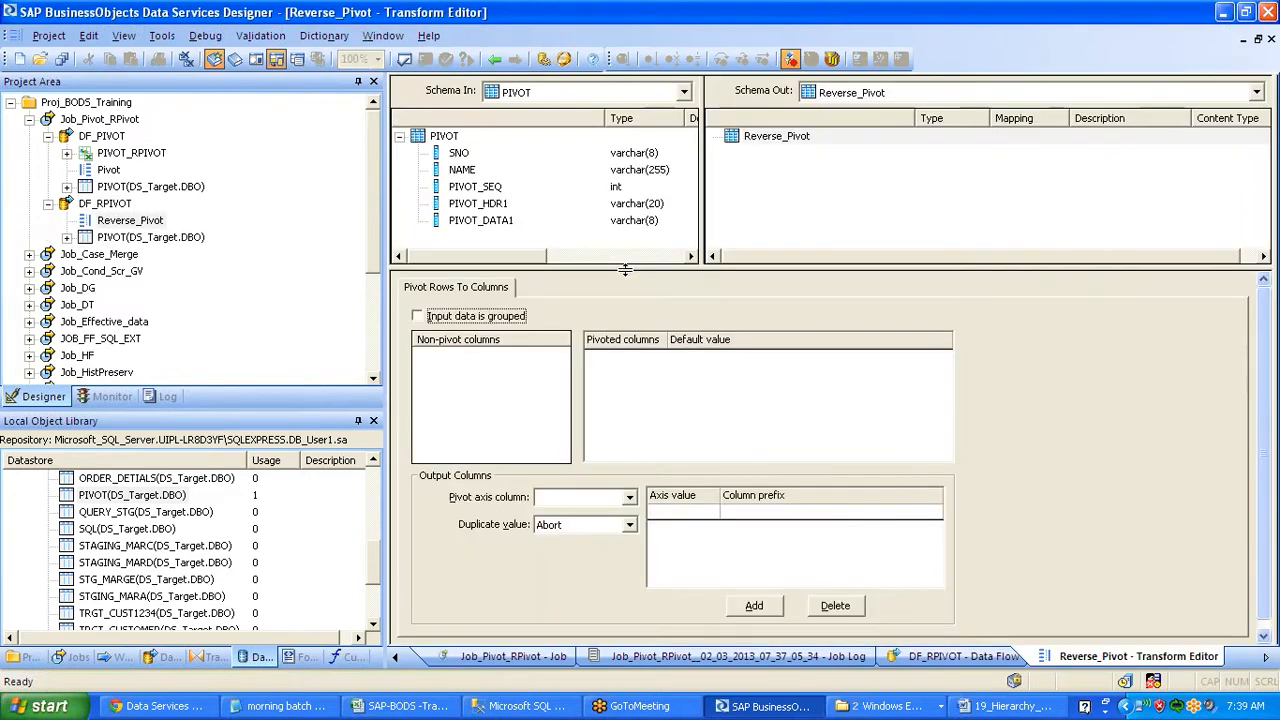
left_click(459, 153)
left_click(465, 170, "ctrl")
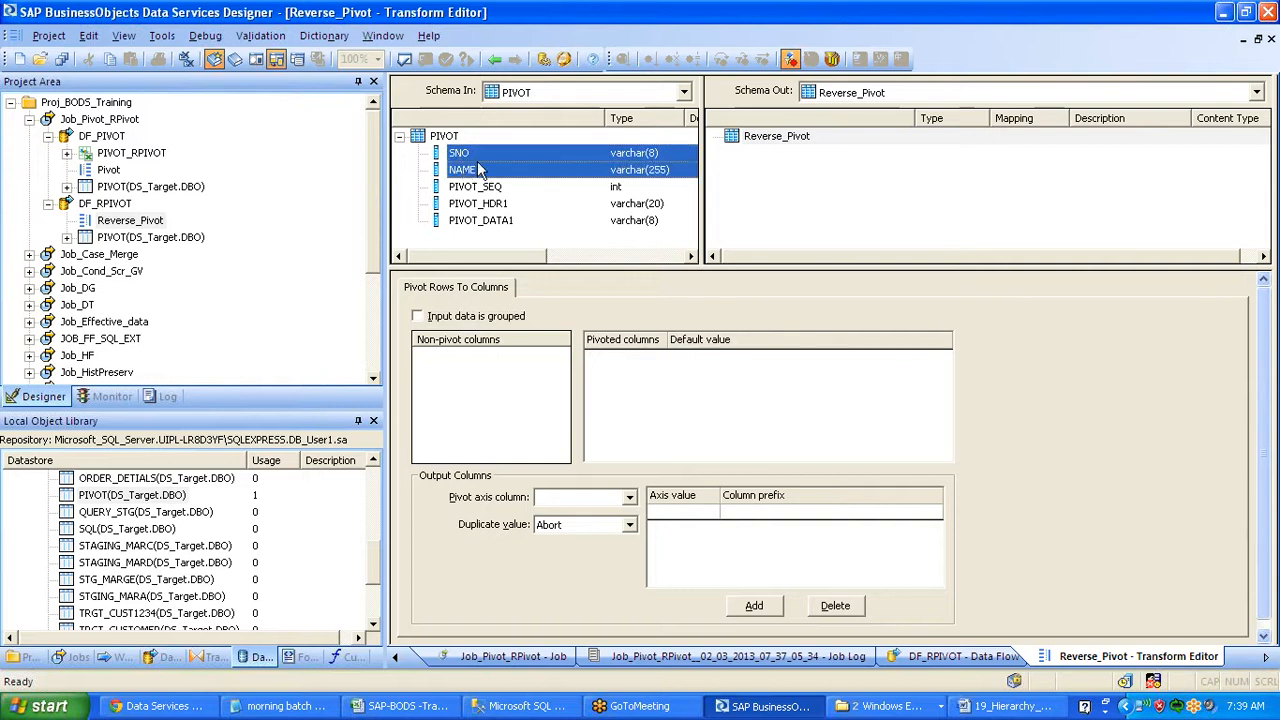
left_click_drag(478, 172, 507, 395)
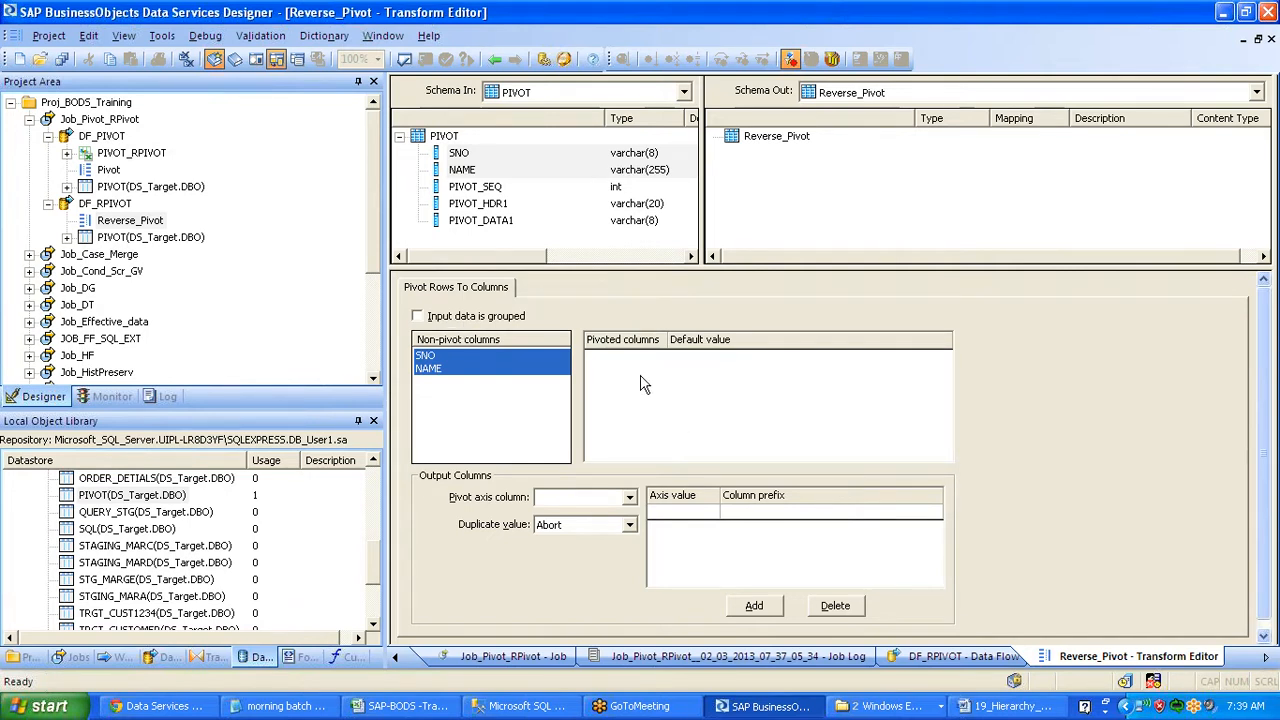
Set the pivot axis column of the Reverse_Pivot transform to PIVOT_SEQ
left_click(630, 497)
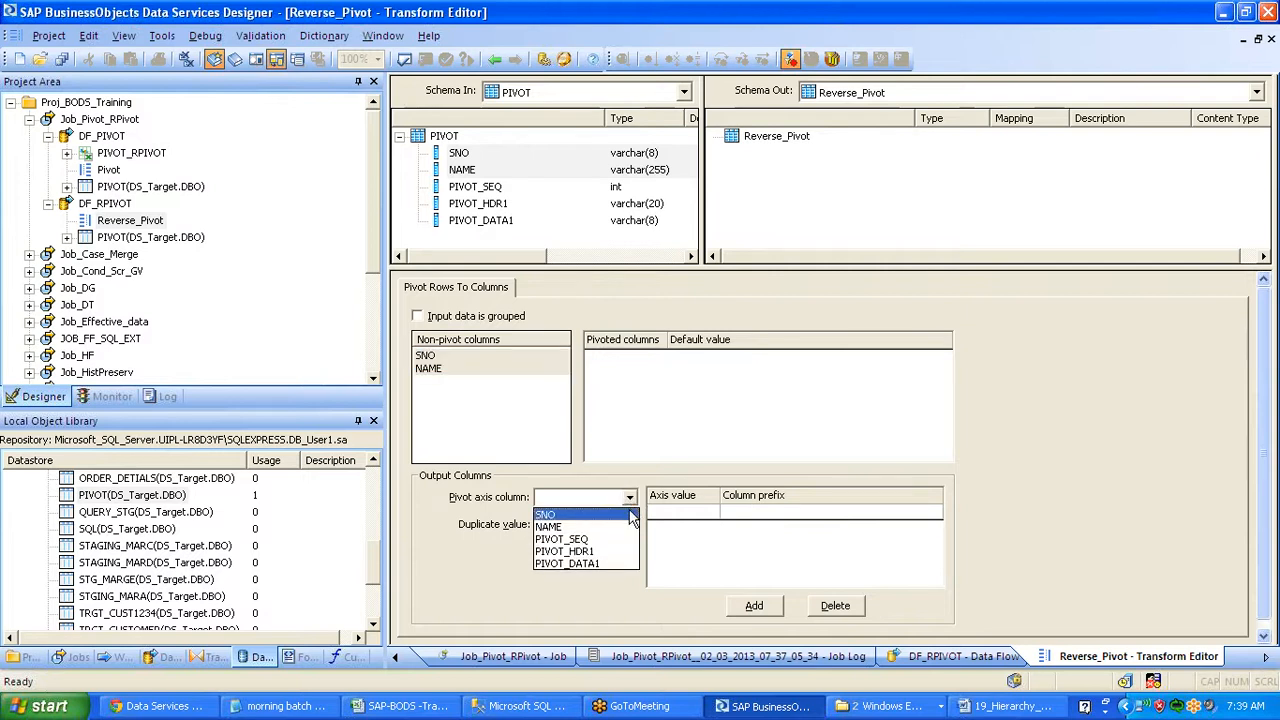
left_click(632, 516)
left_click(630, 497)
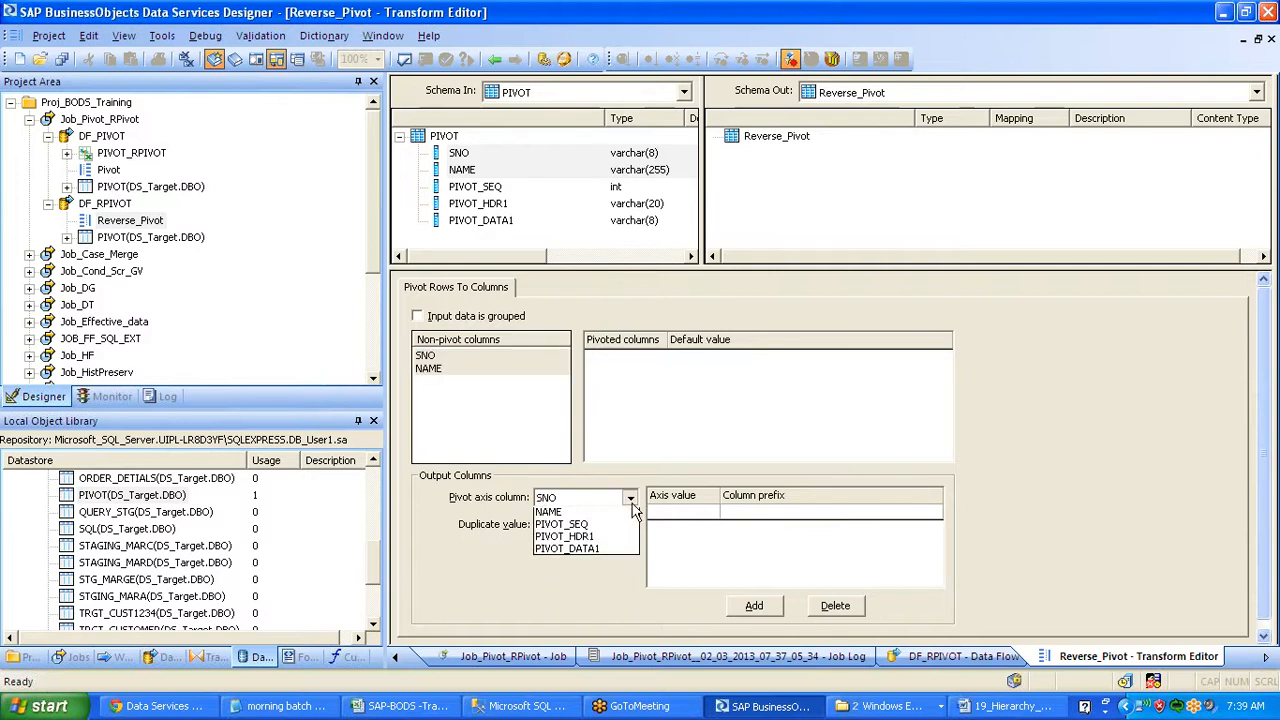
left_click(628, 538)
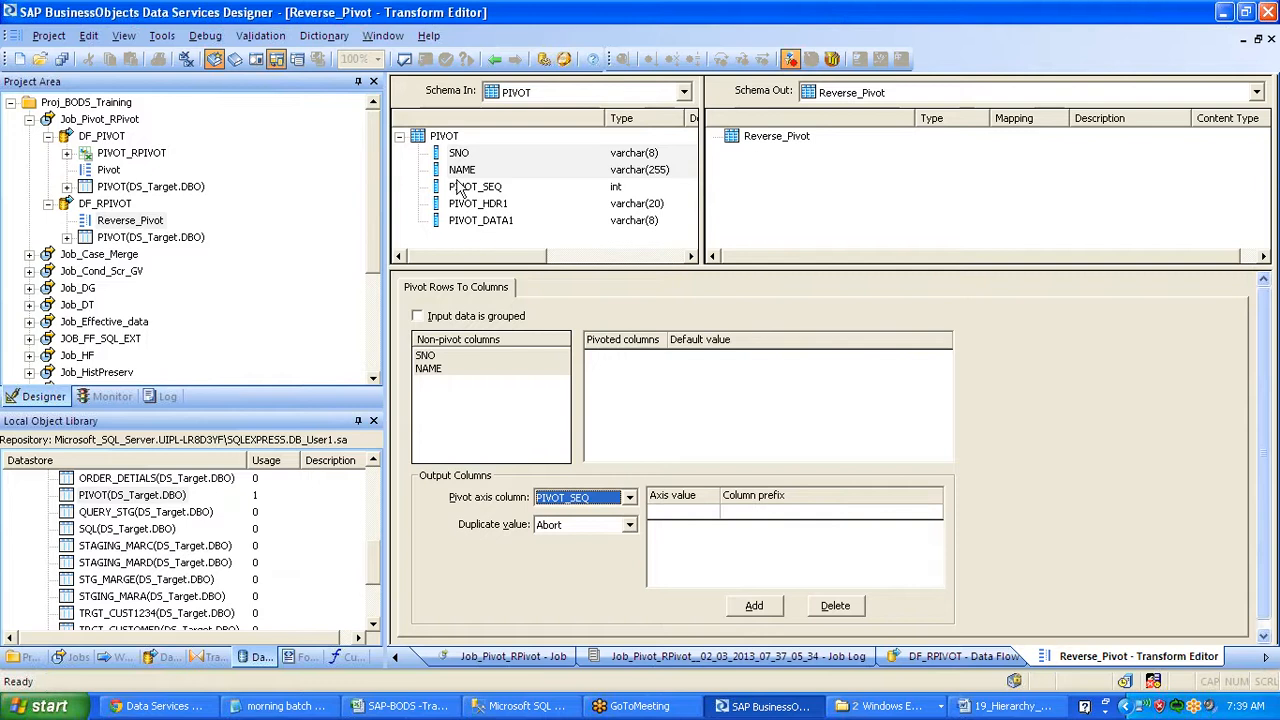
Define the output columns with axis values 1, 2 and 3 and column prefixes Jsal, Fsal and Msal
left_click(690, 517)
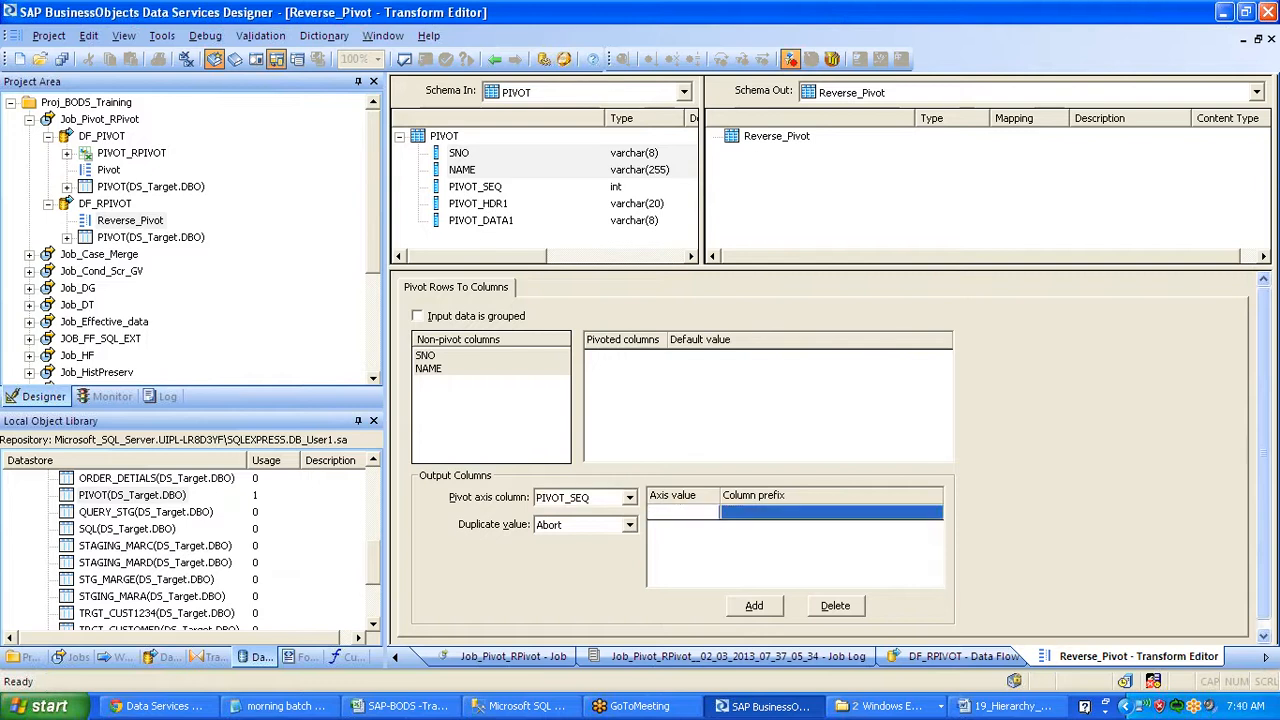
type("1")
left_click(693, 518)
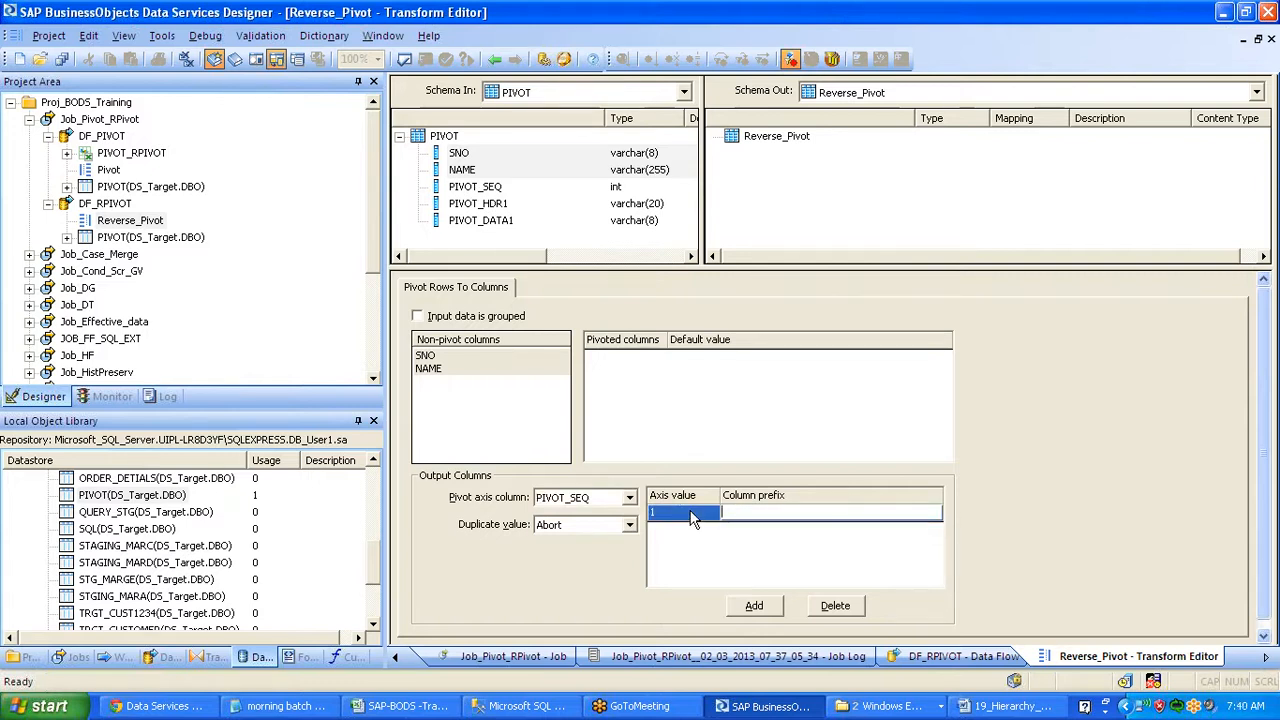
type("Jsal")
left_click(764, 607)
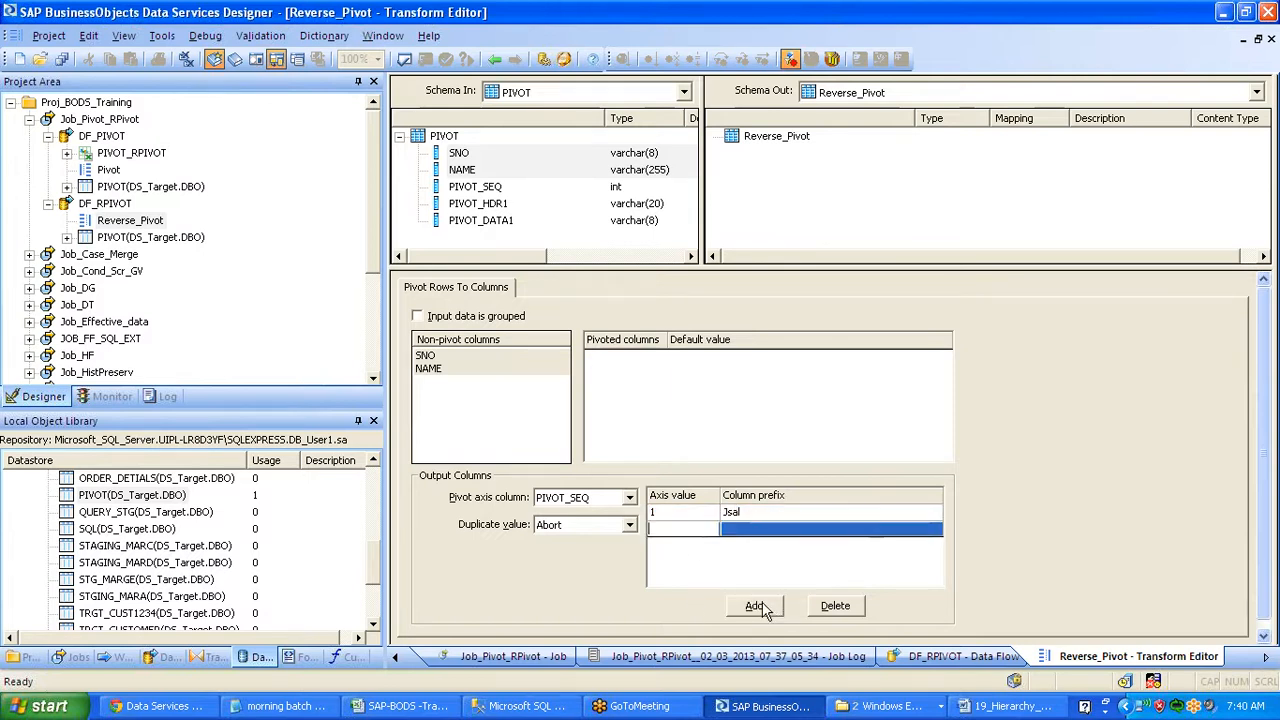
type("2")
key("Tab")
type("Fsal")
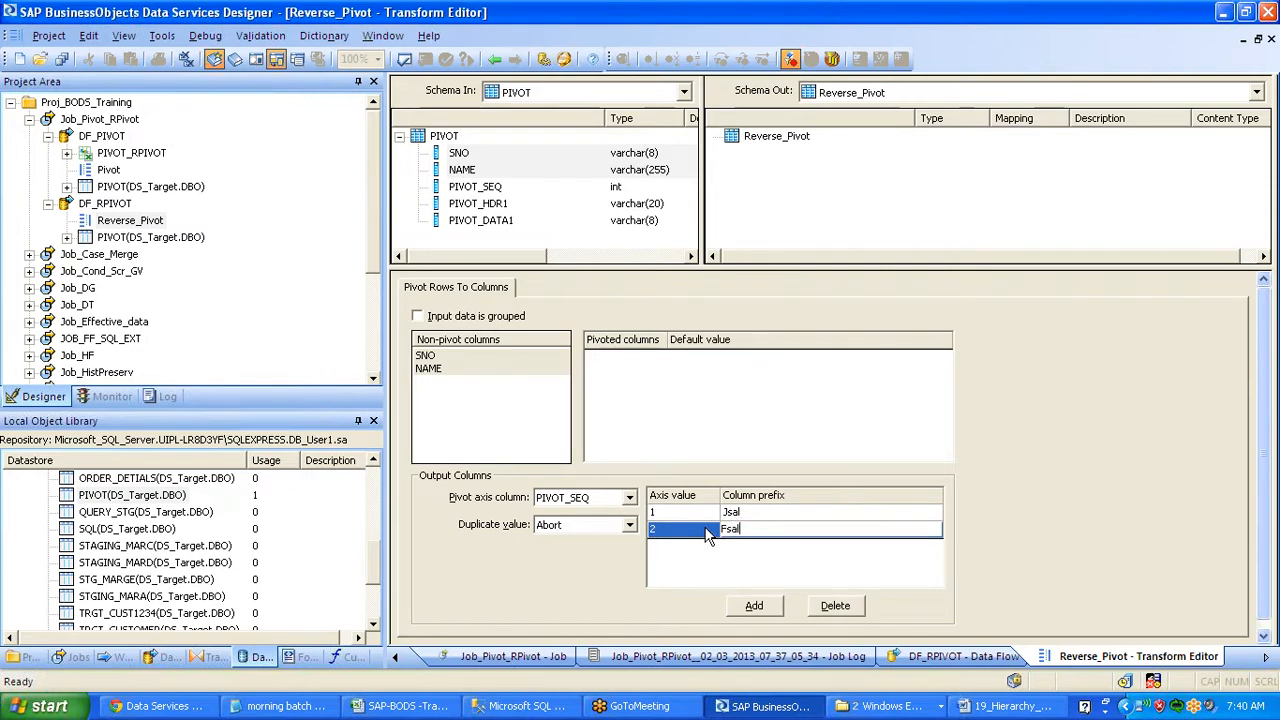
left_click(752, 606)
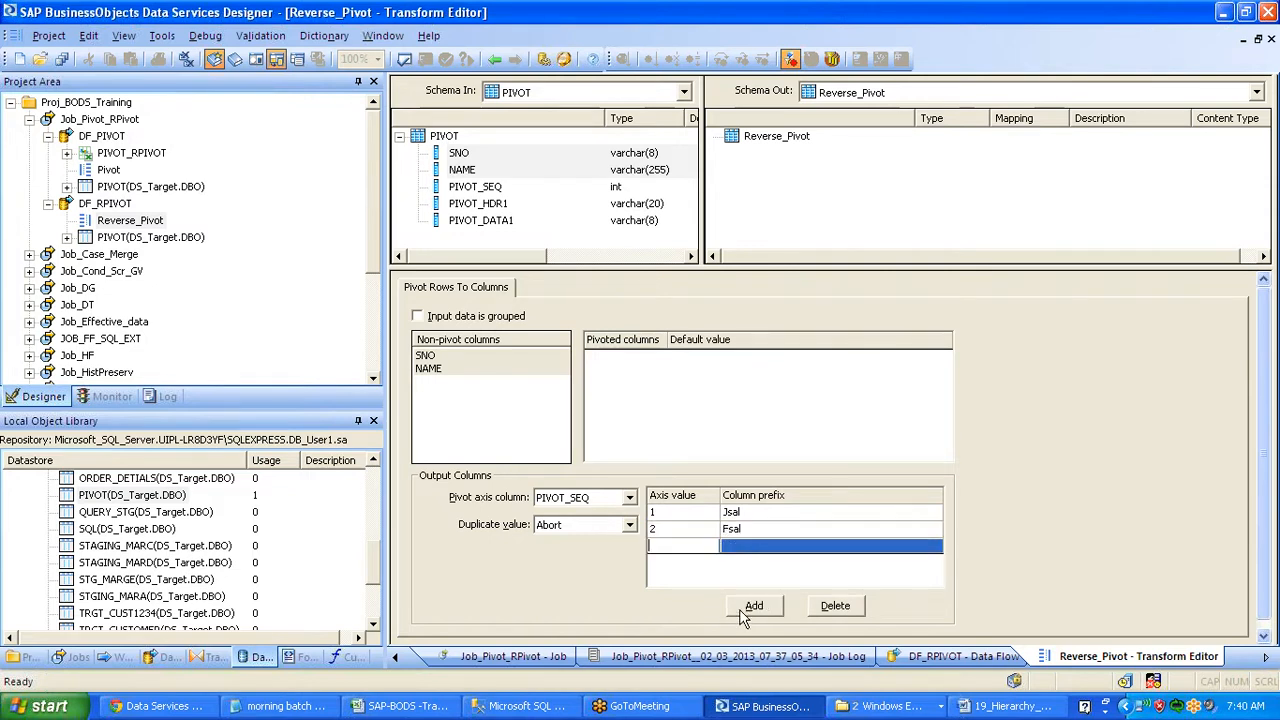
key("Tab")
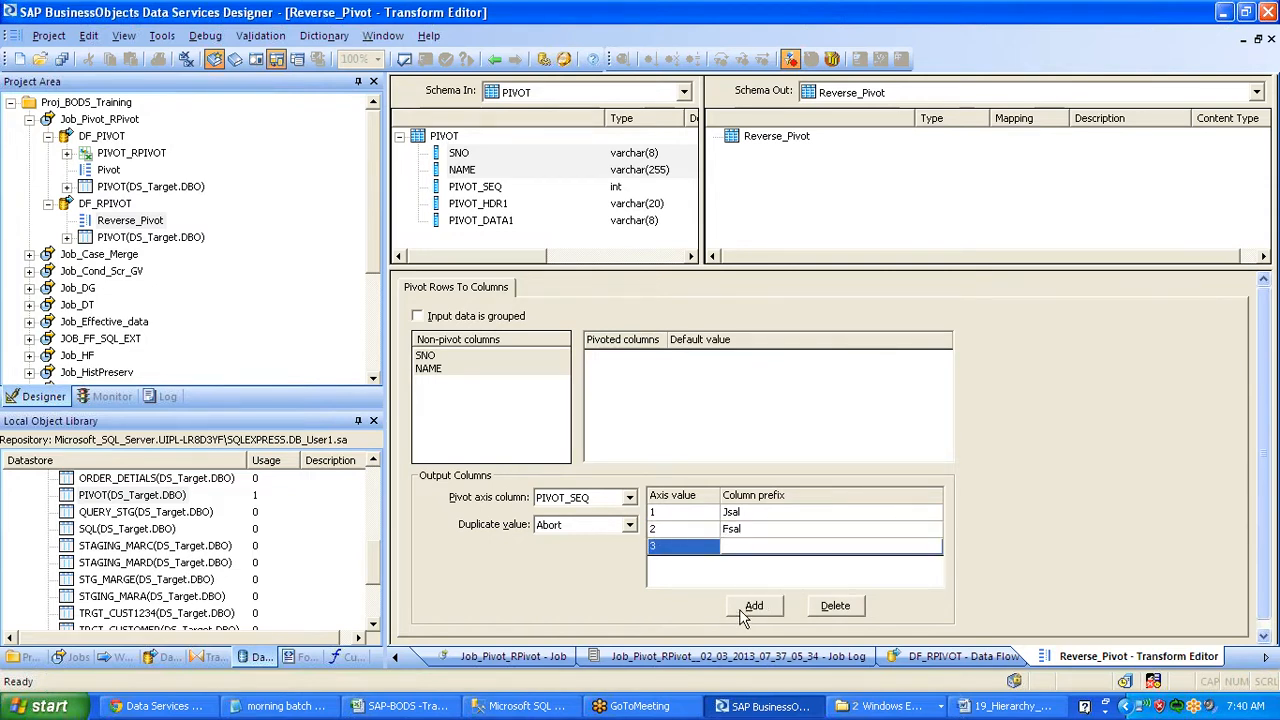
type("Msal")
Add PIVOT_DATA1 to the pivoted columns and open its default value for editing
left_click_drag(492, 220, 633, 382)
left_click(740, 357)
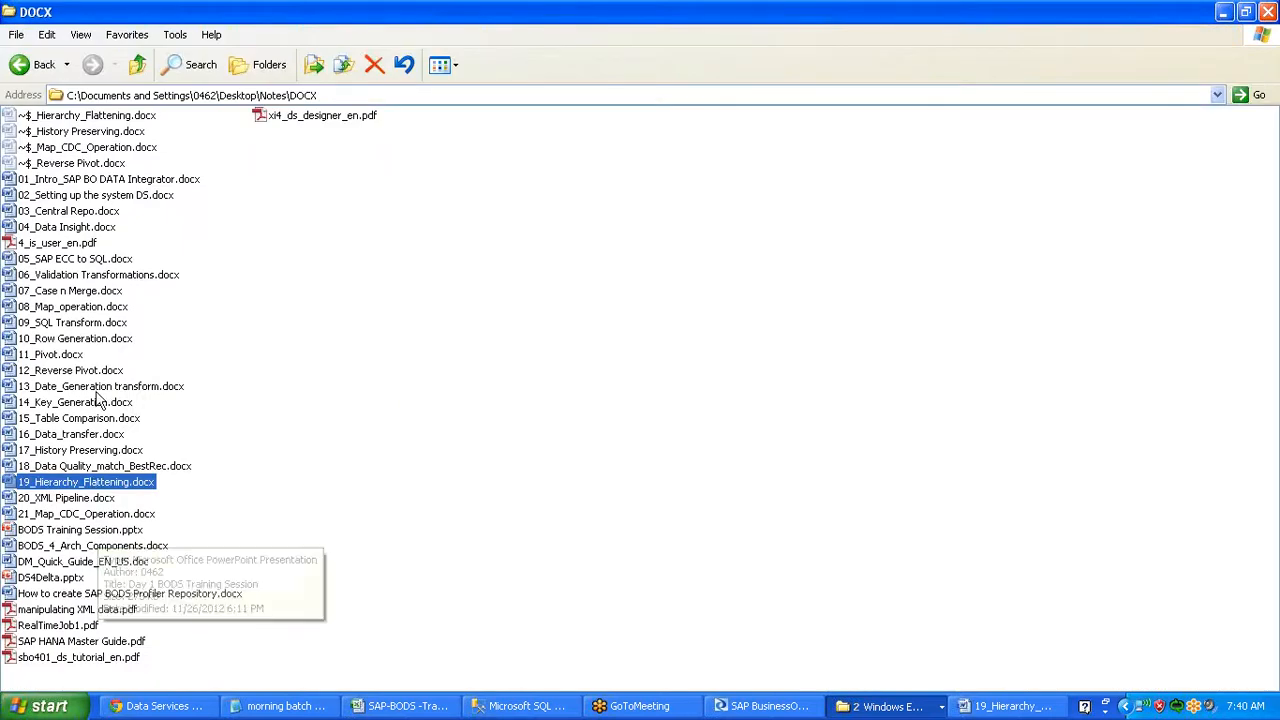
Open 12_Reverse Pivot.docx in Word, examine the example Reverse Pivot transform settings, and go to the desktop
left_click(62, 372)
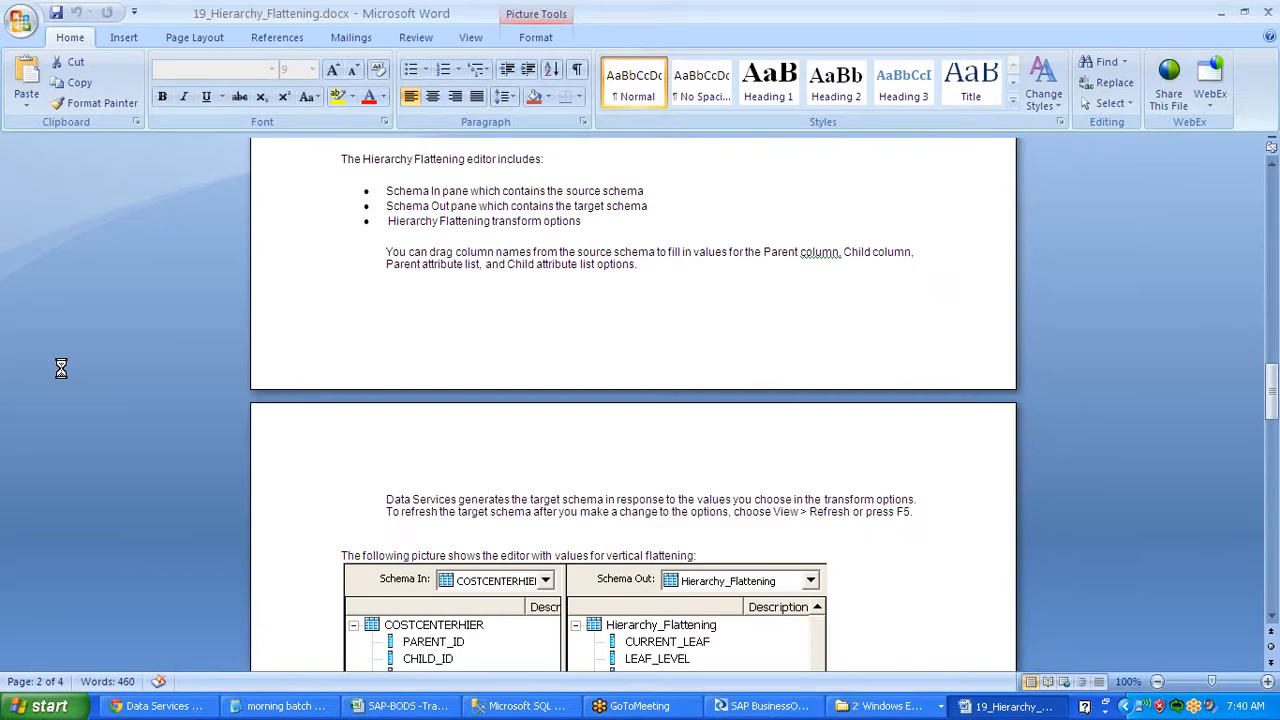
left_click(1275, 570)
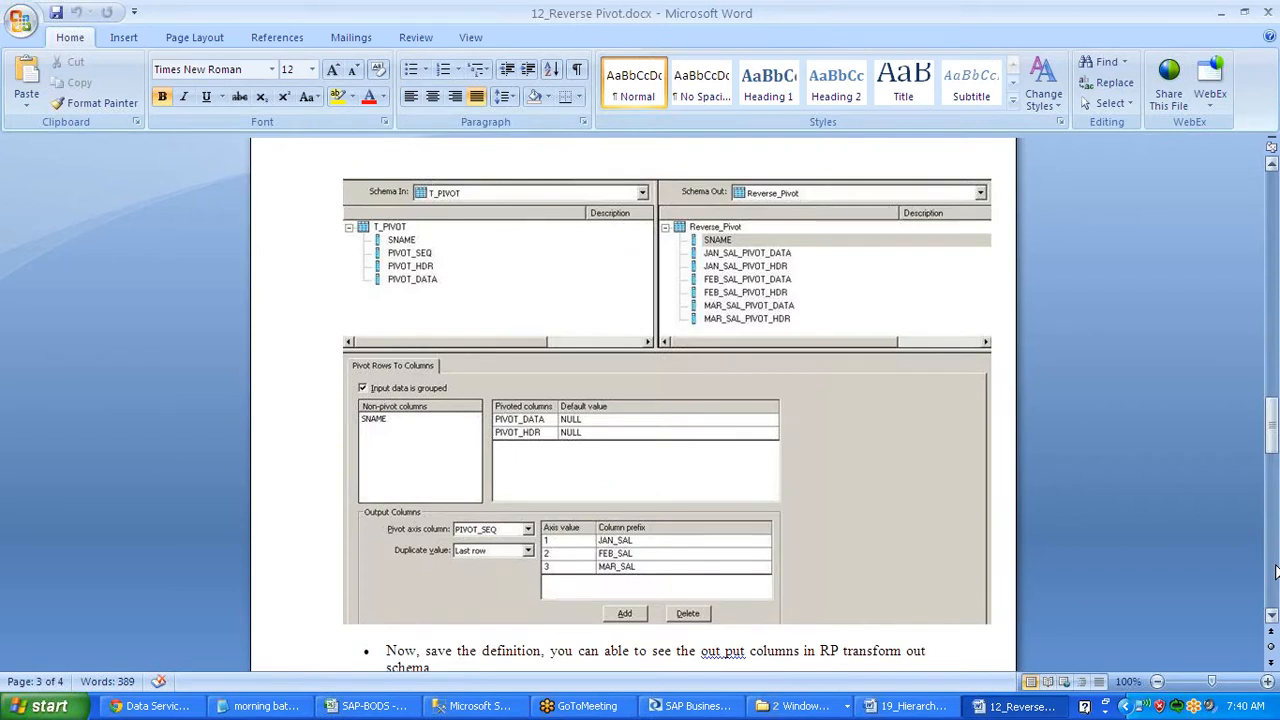
key("super+d")
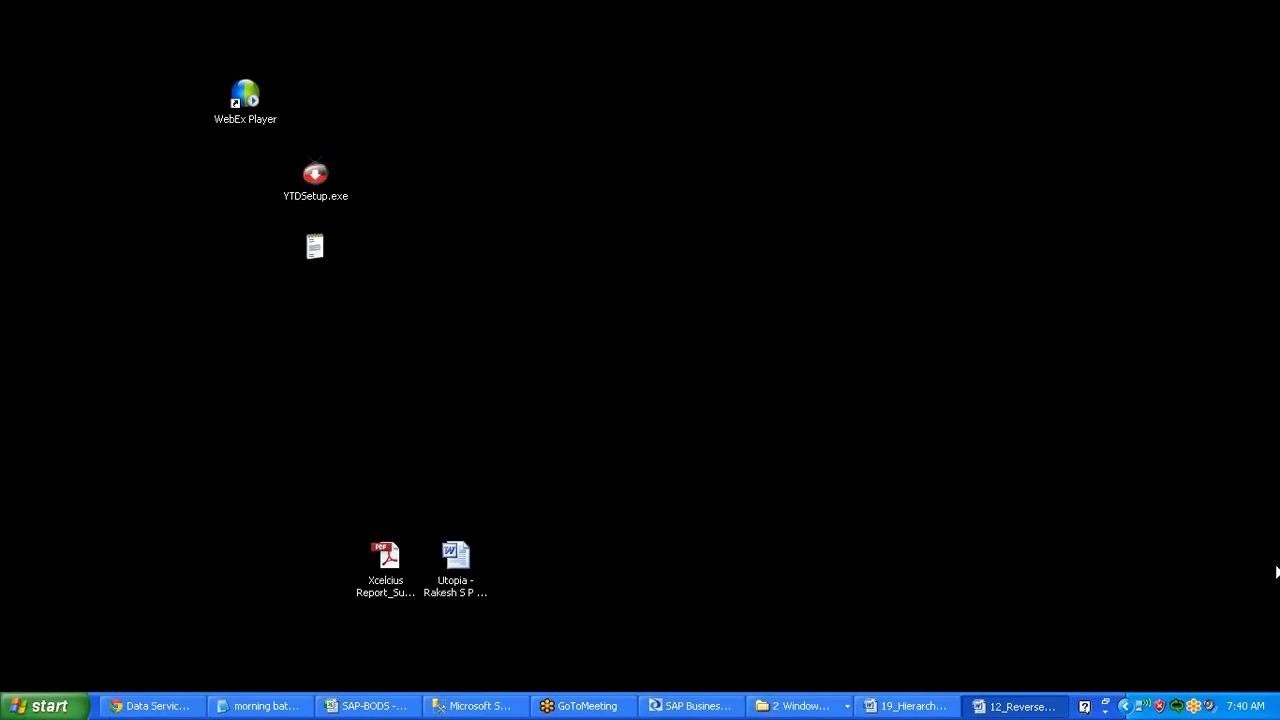
Return to Data Services Designer and add PIVOT_HDR1 to the pivoted columns of the Reverse_Pivot transform
left_click(690, 706)
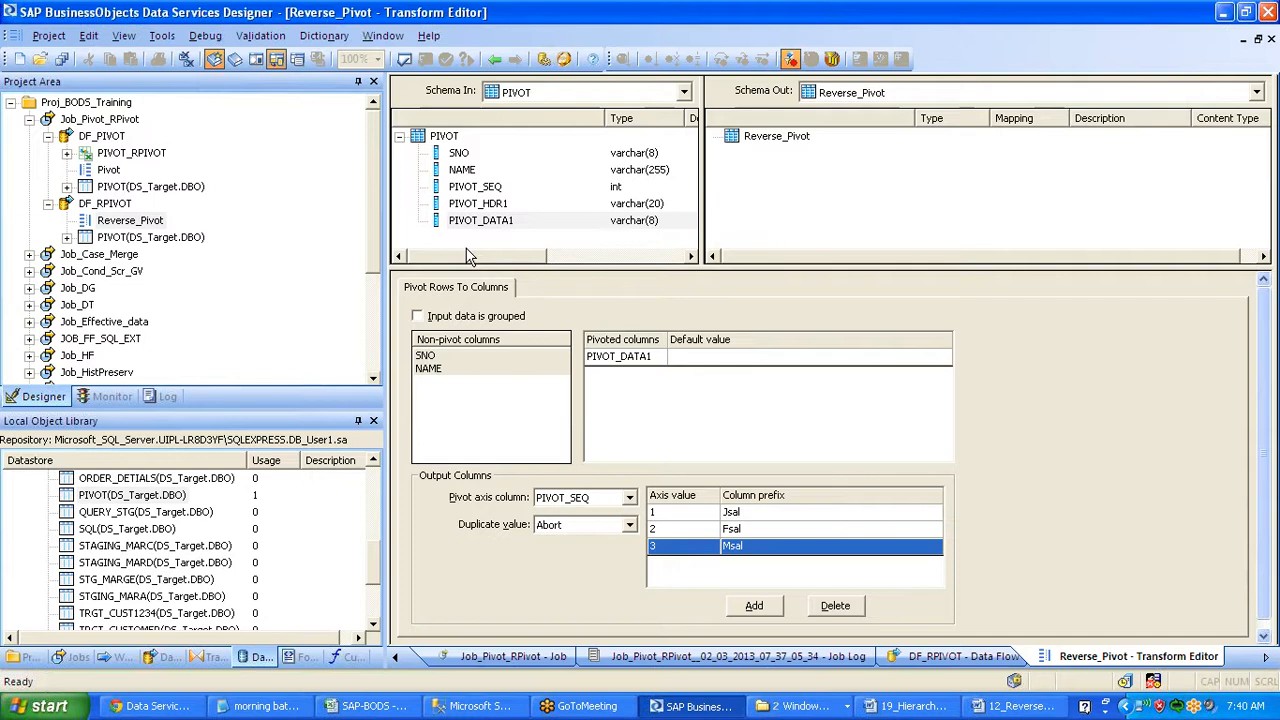
left_click(213, 656)
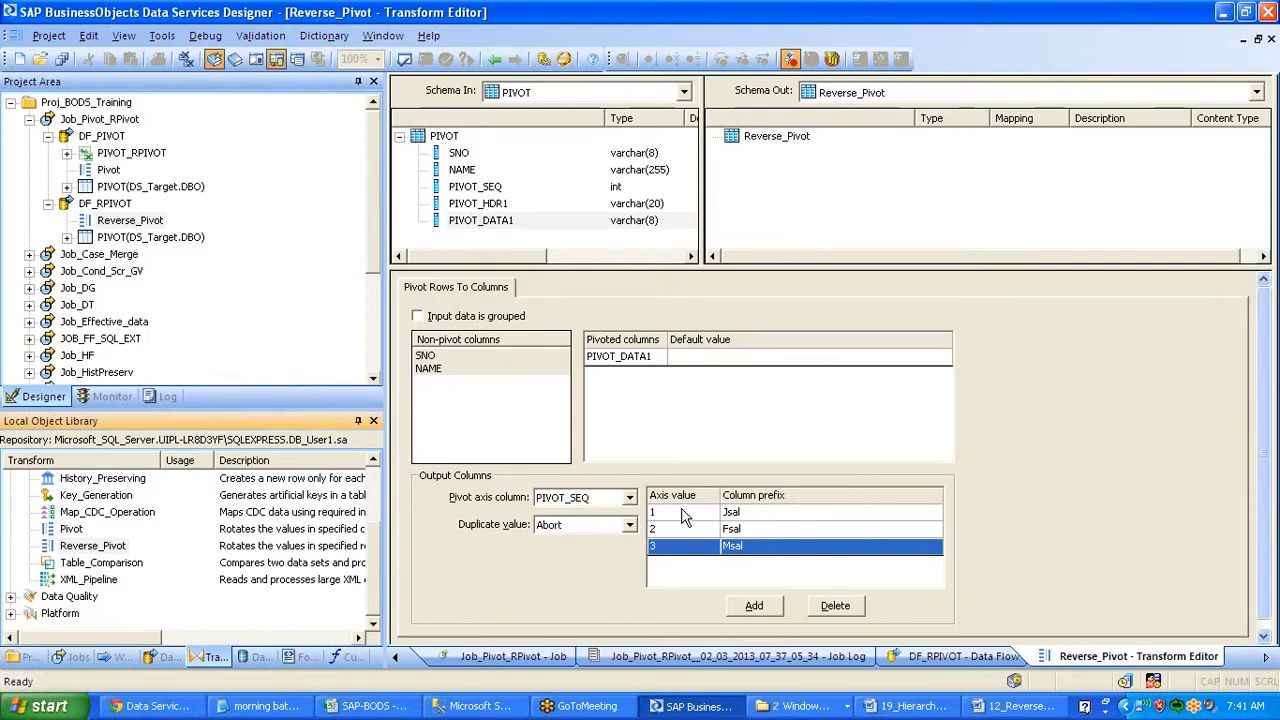
left_click_drag(676, 513, 685, 557)
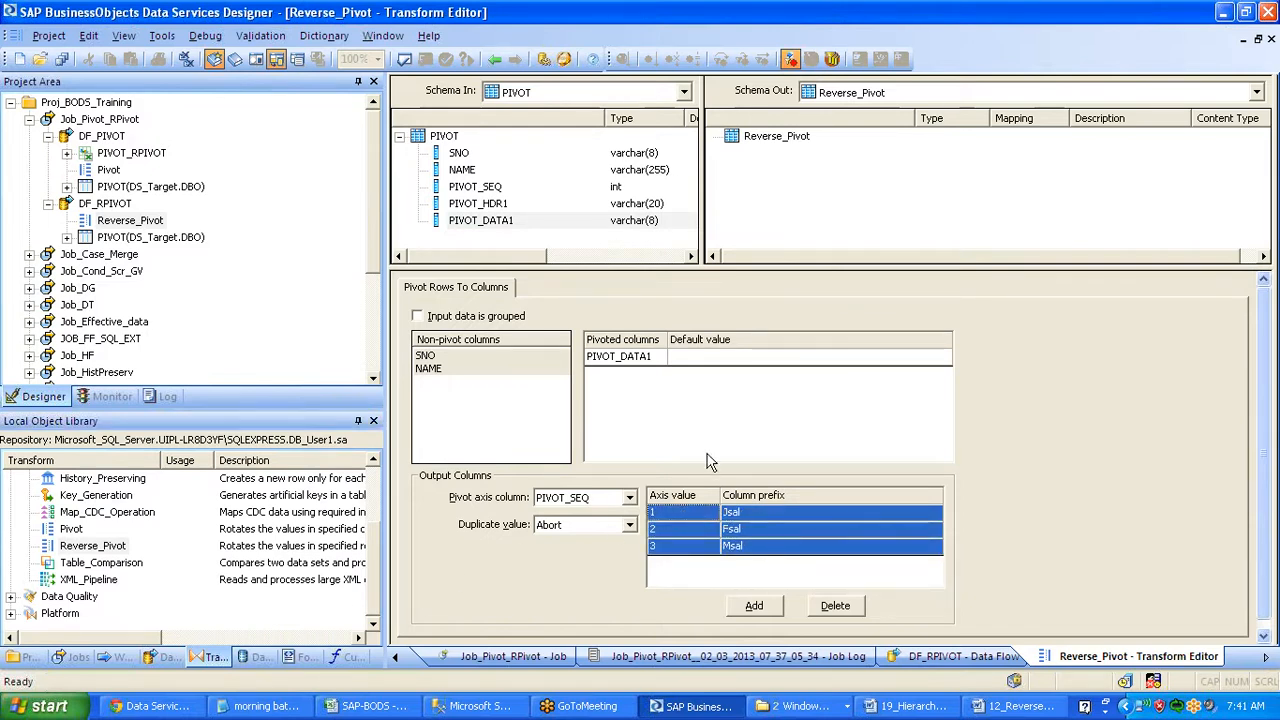
left_click(493, 203)
left_click_drag(493, 203, 655, 393)
Set the default values of the pivoted columns PIVOT_DATA1 and PIVOT_HDR1 to Null
left_click(706, 357)
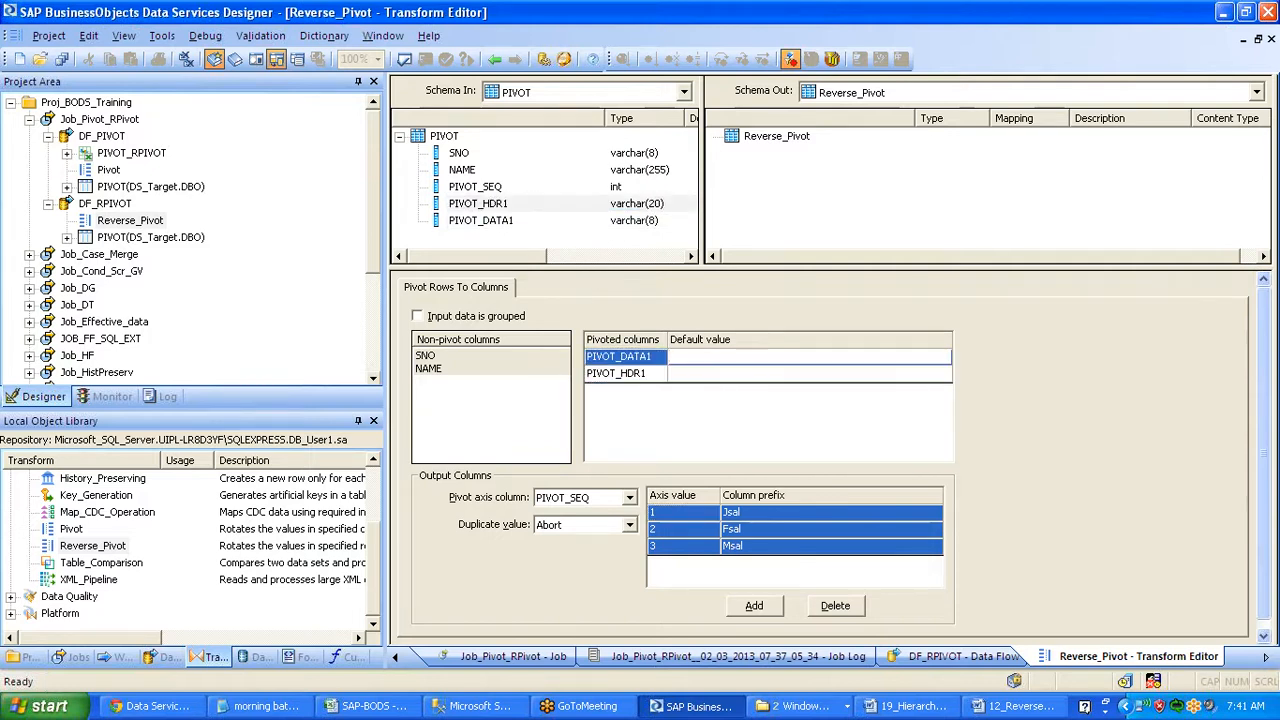
type("Null")
key("Return")
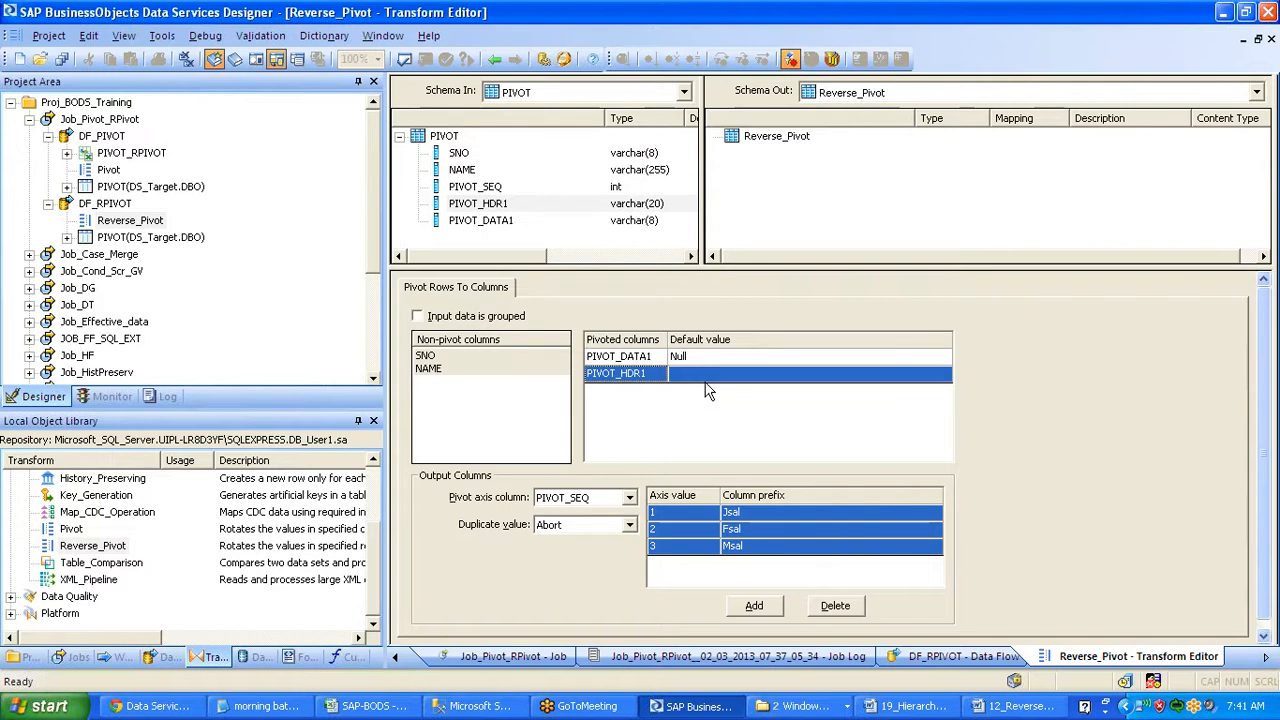
left_click(695, 374)
type("Null")
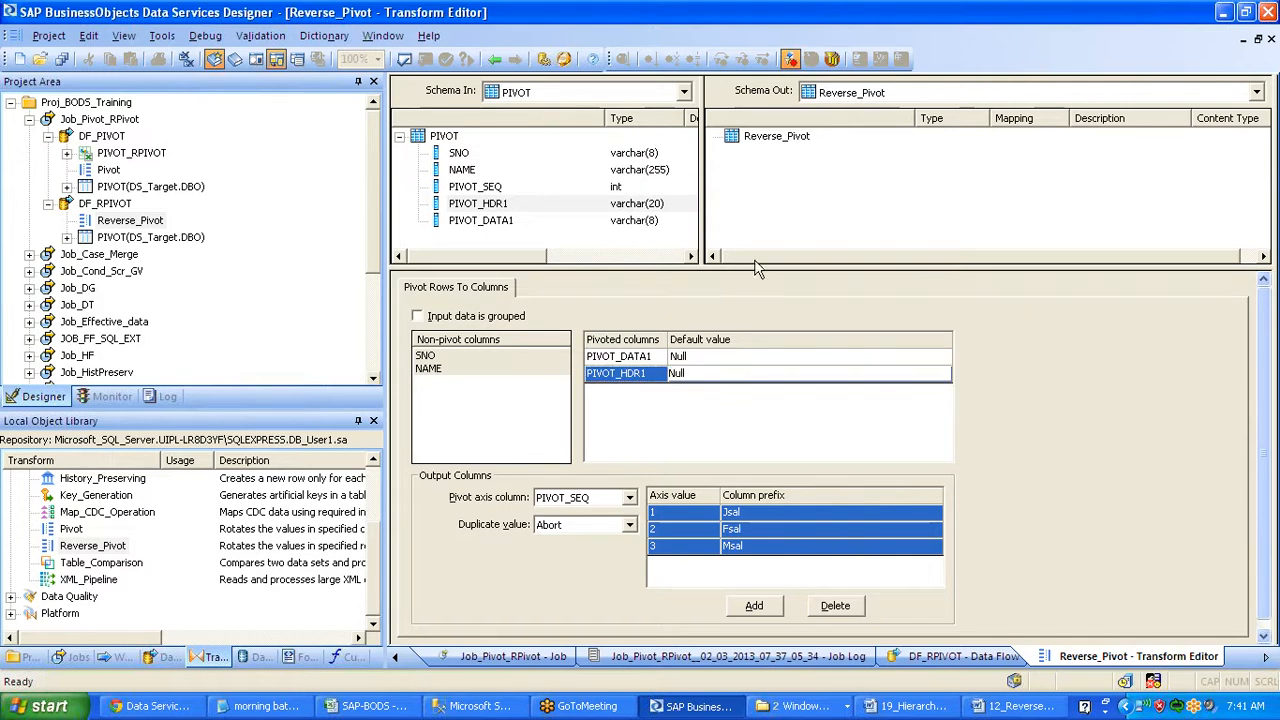
left_click(815, 170)
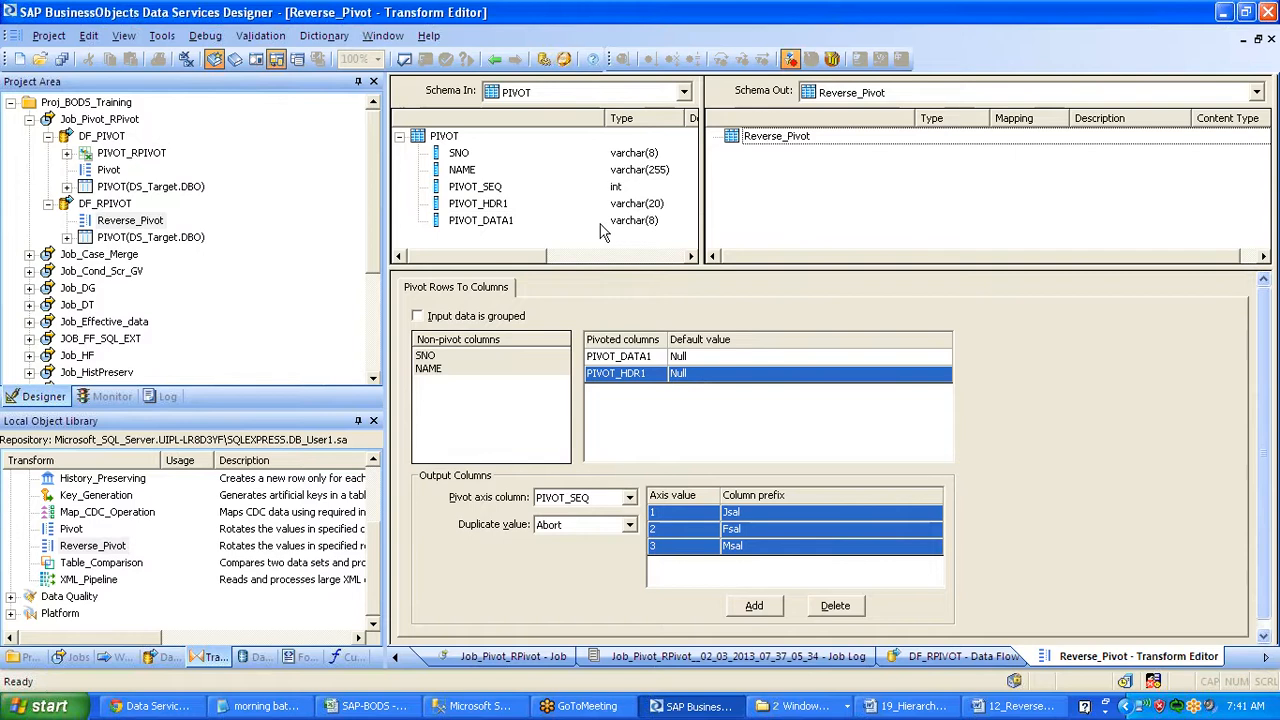
Choose Abort for duplicate values, validate the Reverse_Pivot transform and enlarge the schema area to show all output columns
left_click(629, 526)
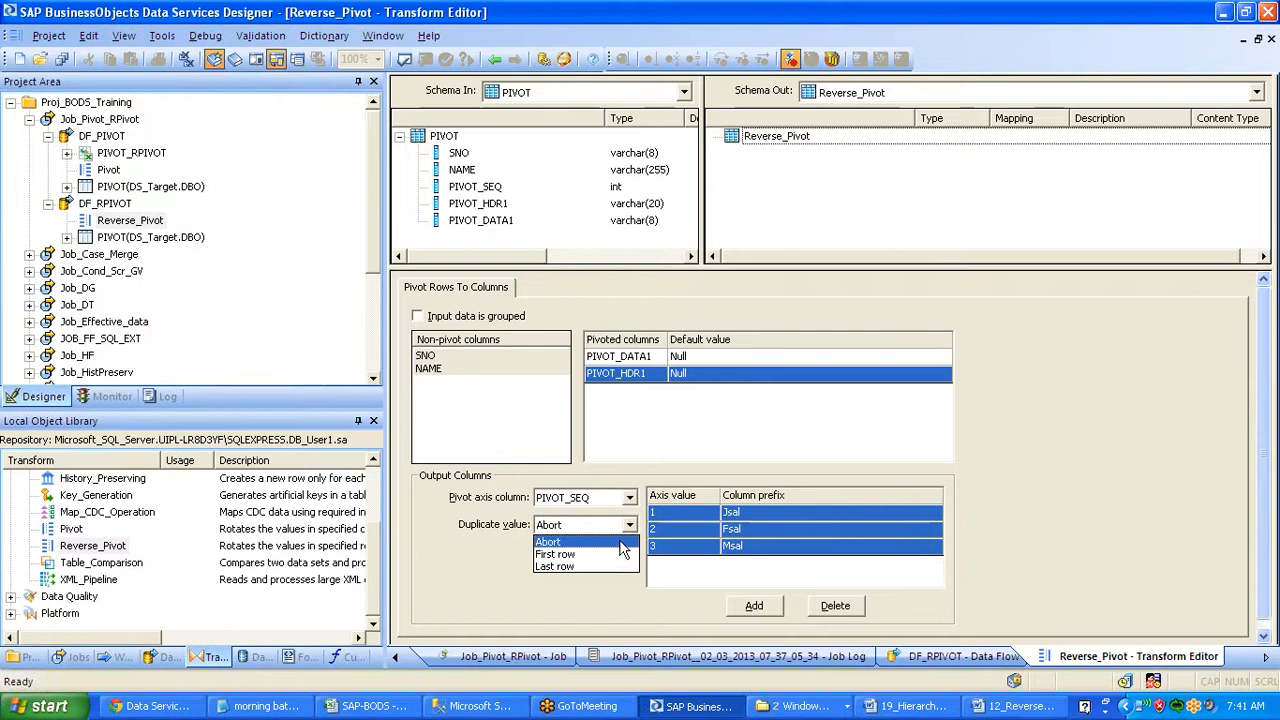
left_click(620, 545)
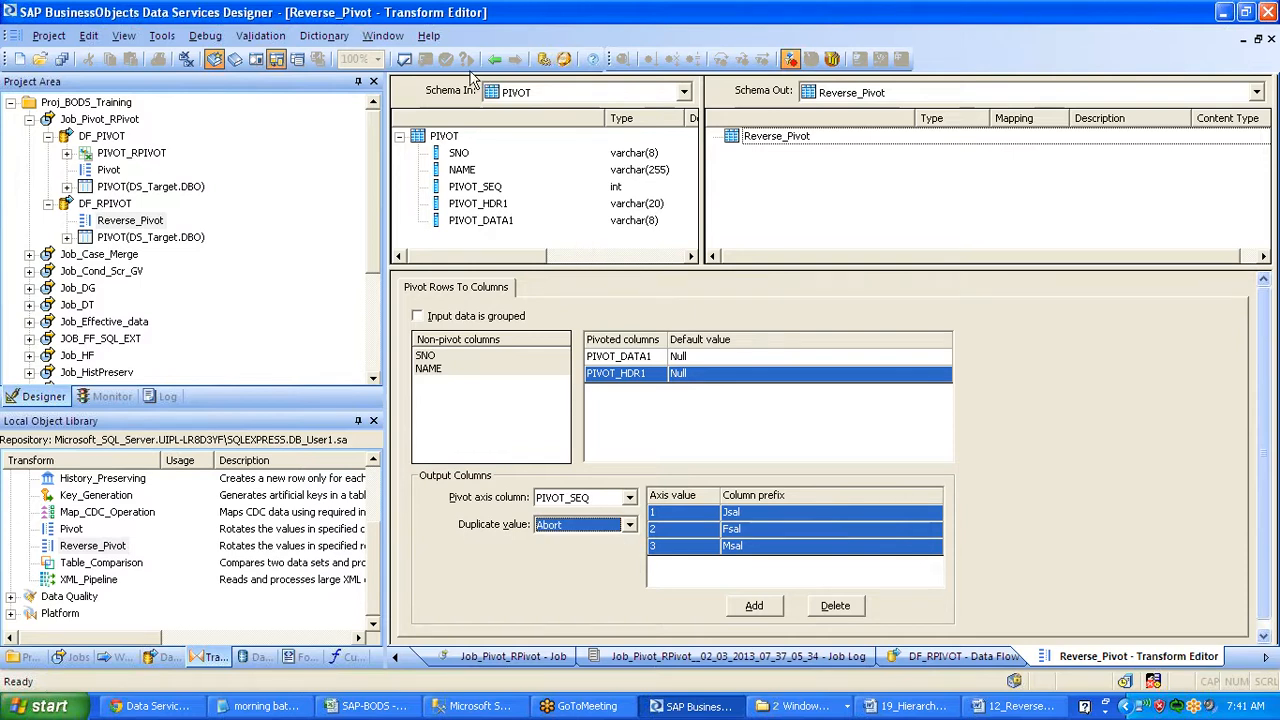
left_click(402, 62)
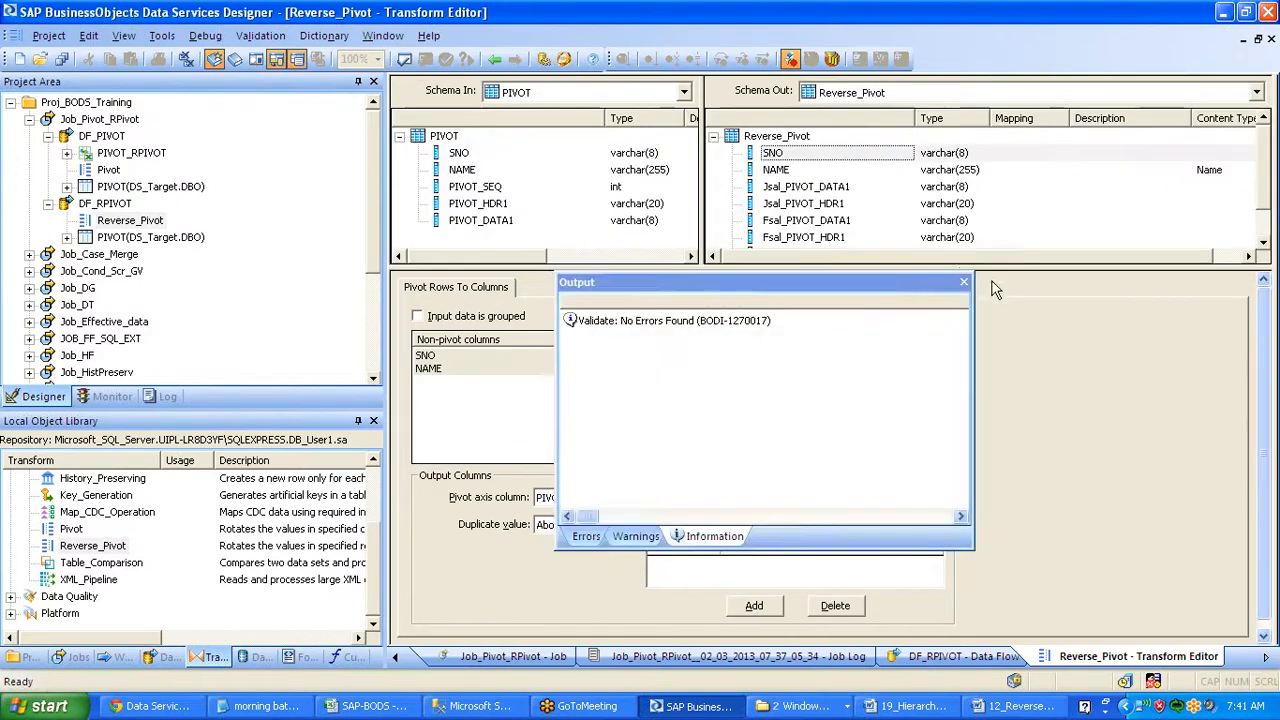
left_click(964, 283)
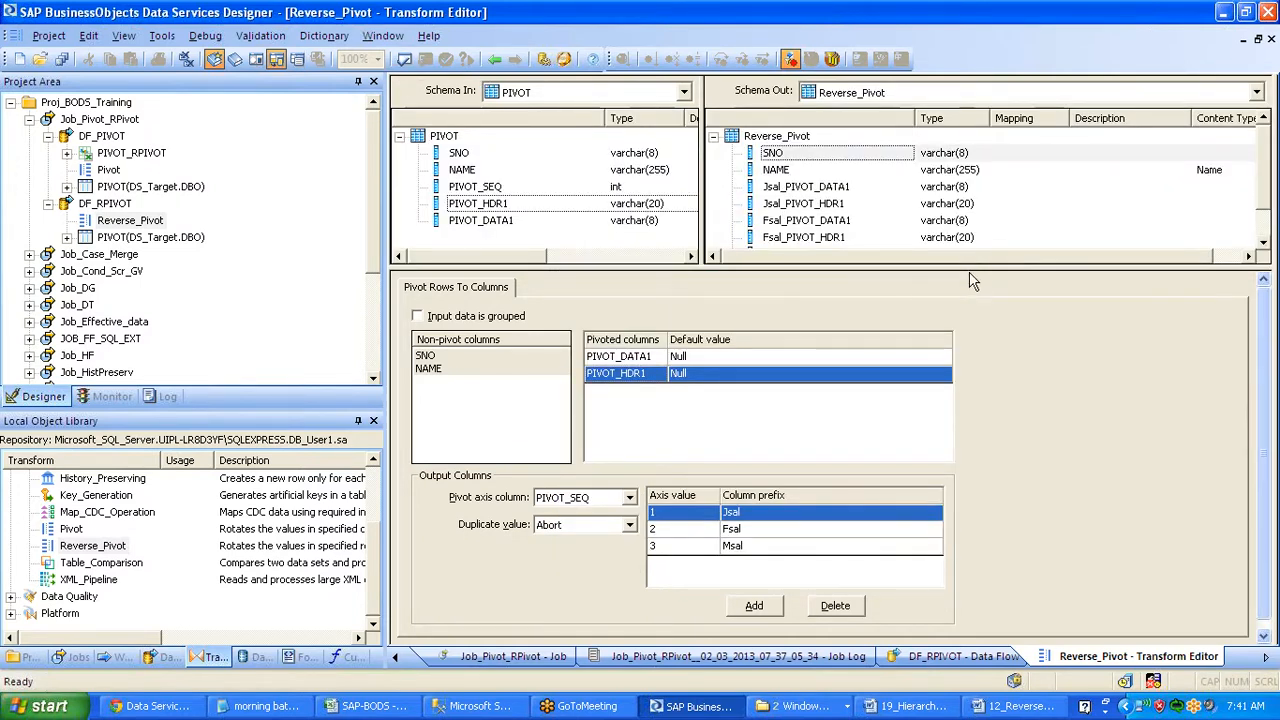
left_click_drag(969, 265, 985, 380)
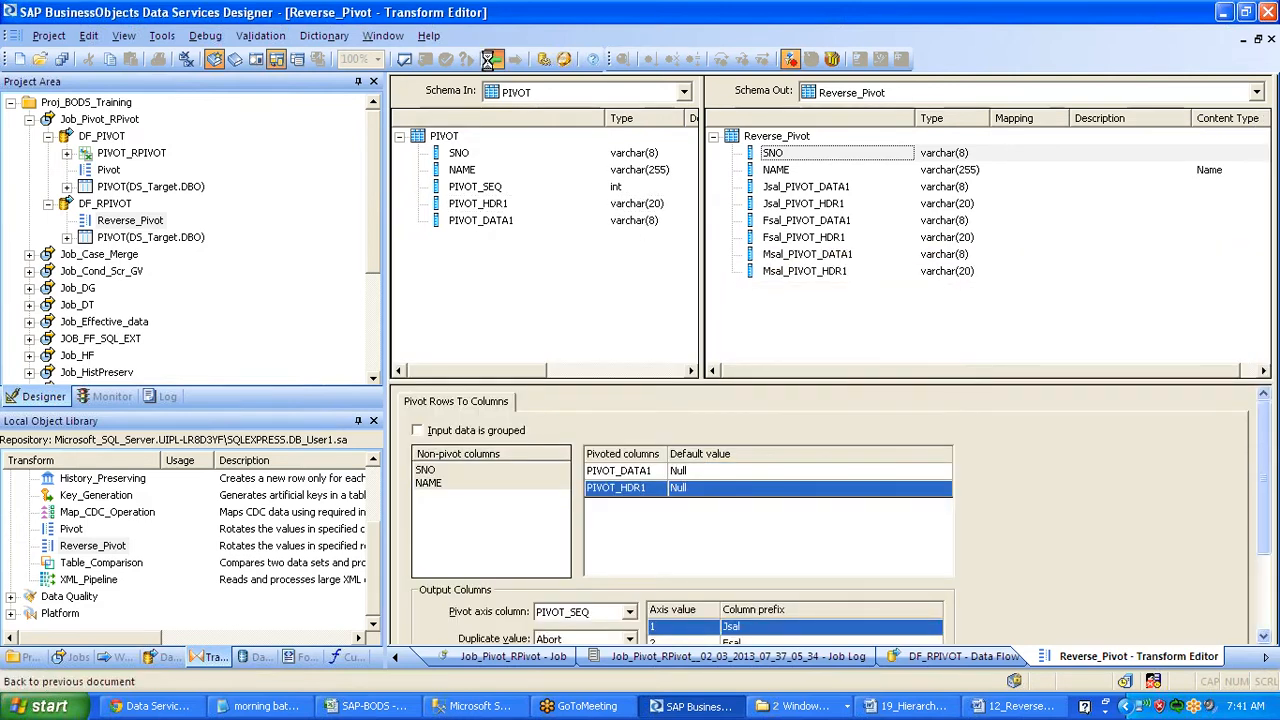
Add a template table RPIVOT in datastore DS_Target to DF_RPIVOT and connect the Reverse_Pivot transform to it
left_click(488, 60)
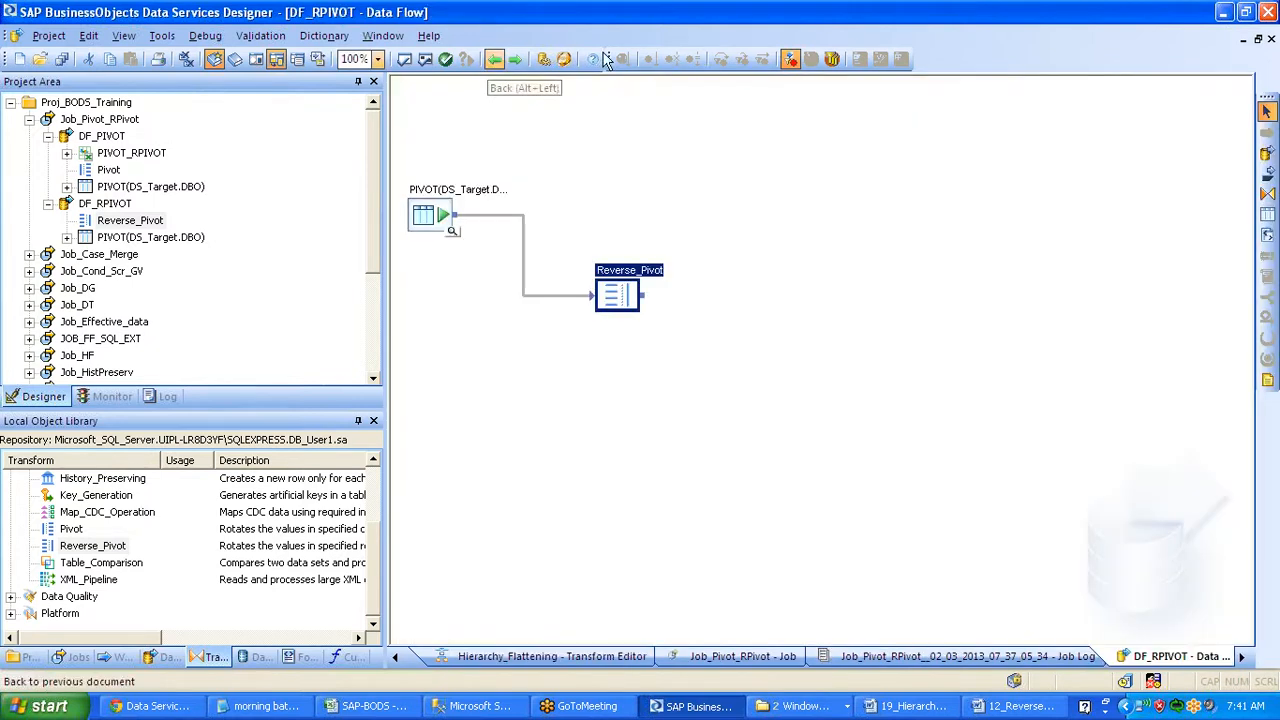
left_click(1268, 215)
left_click(906, 354)
type("R")
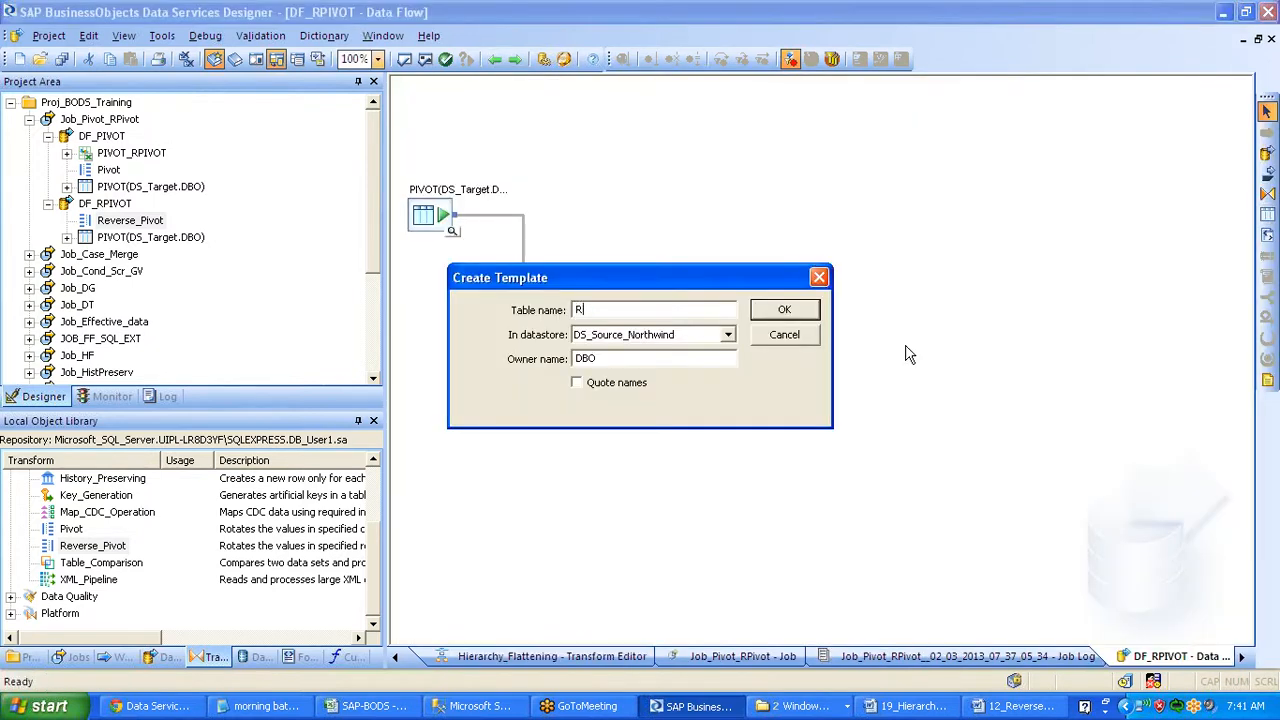
type("PIVOT")
key("Tab")
key("Down")
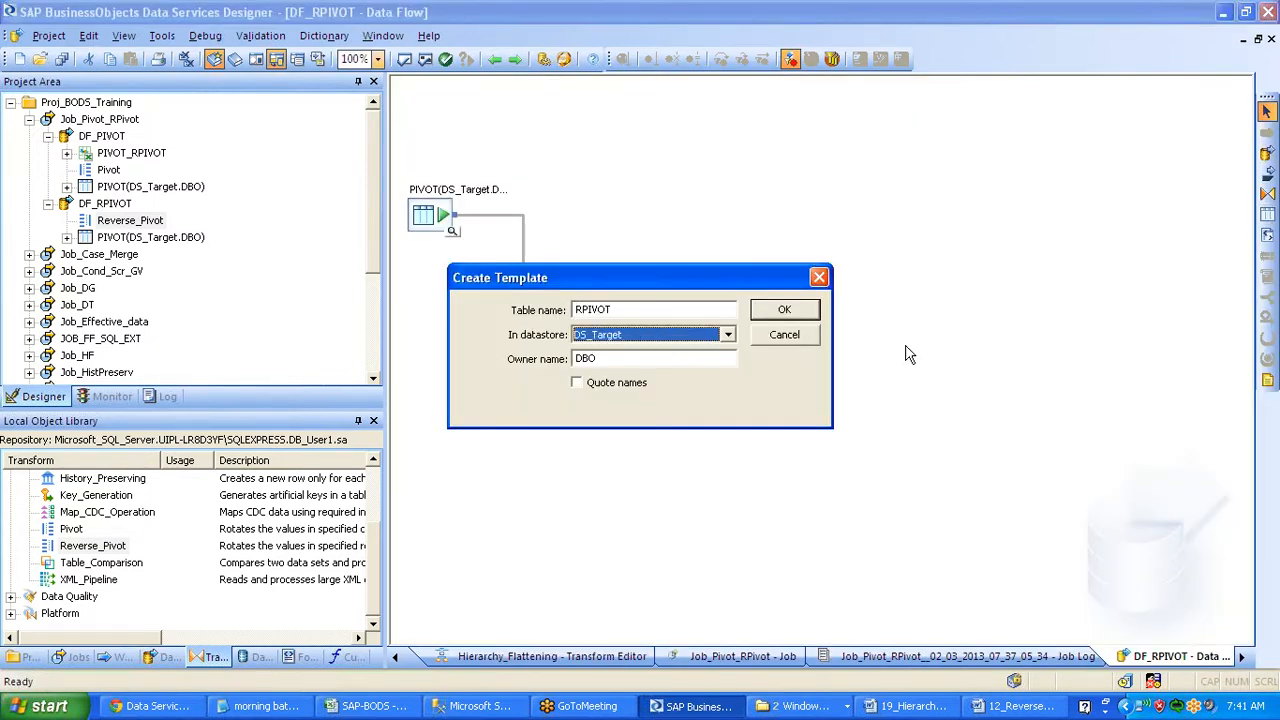
key("Return")
left_click_drag(645, 297, 914, 377)
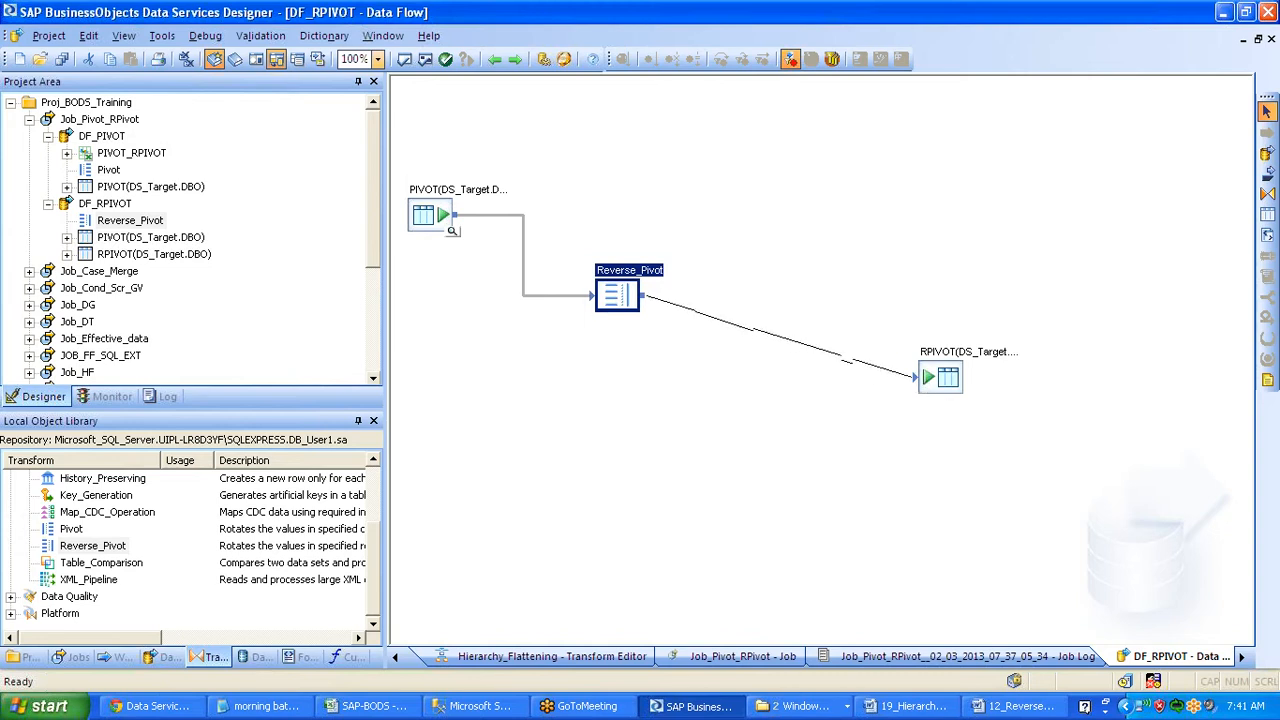
Execute Job_Pivot_RPivot with the default execution properties
left_click(99, 121)
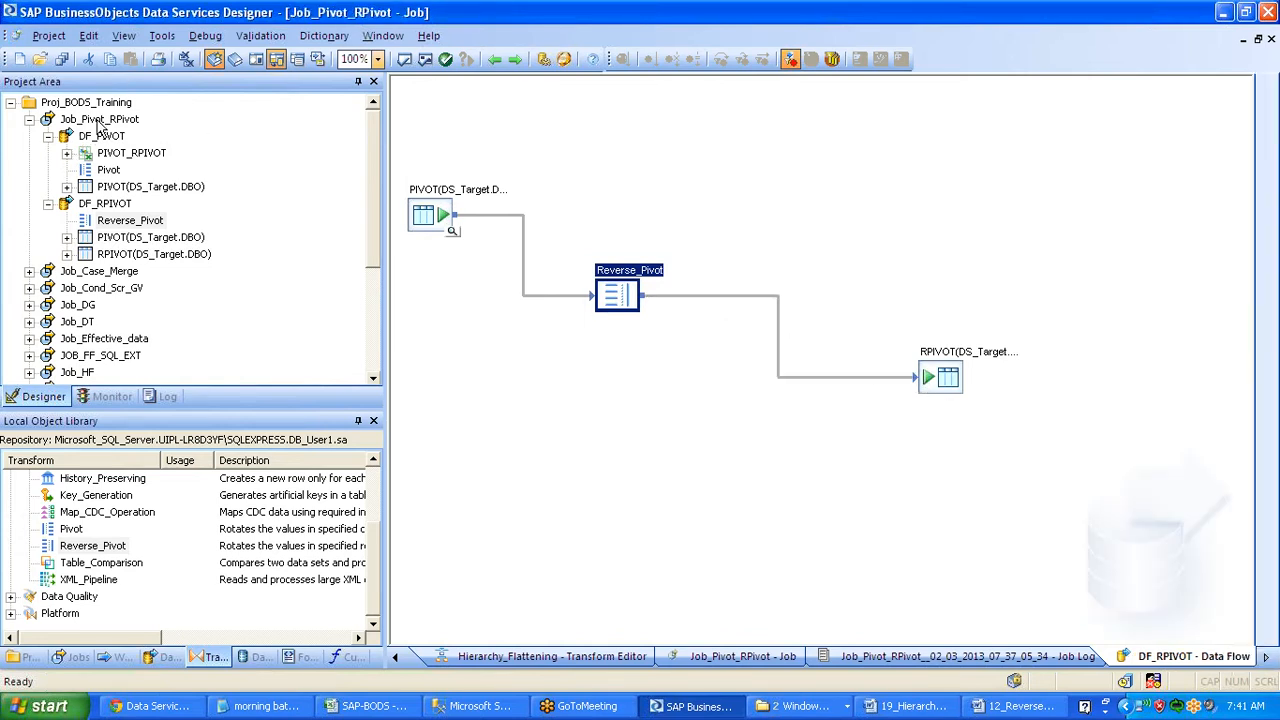
right_click(100, 122)
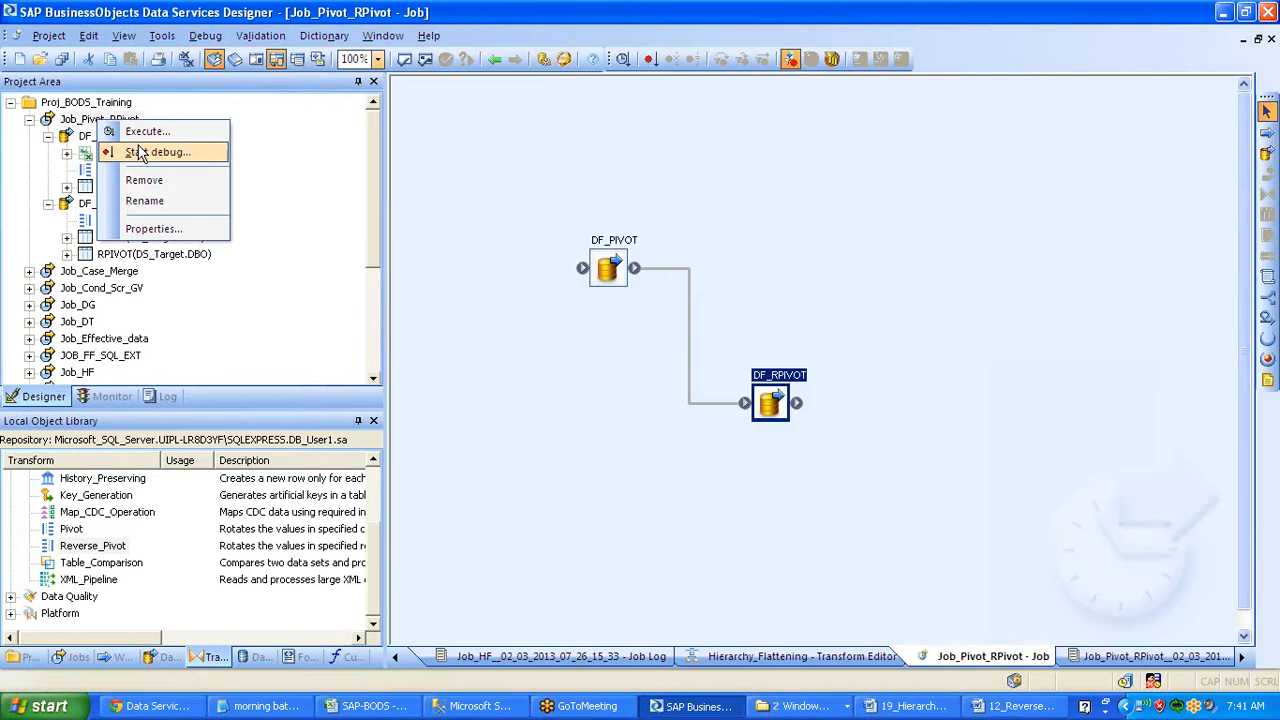
left_click(145, 131)
left_click(514, 458)
left_click(726, 569)
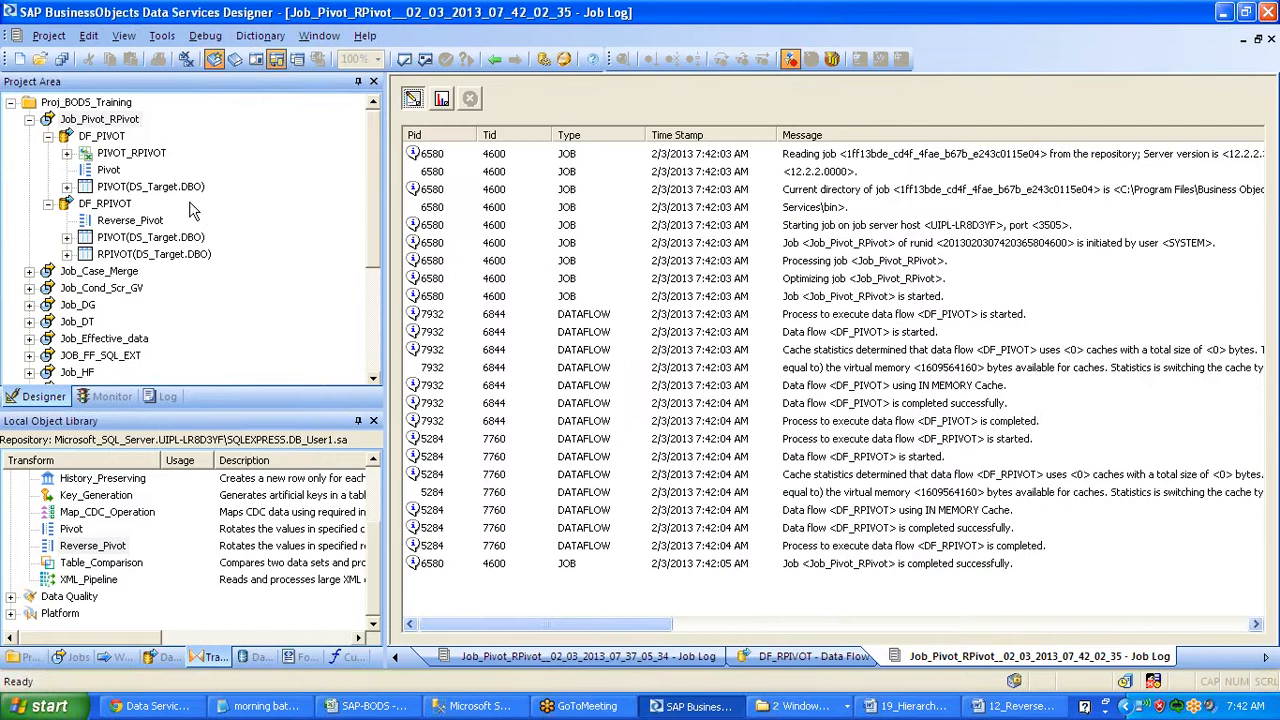
View the data loaded into the RPIVOT target table of DF_RPIVOT, examine its columns and close the view
left_click(110, 204)
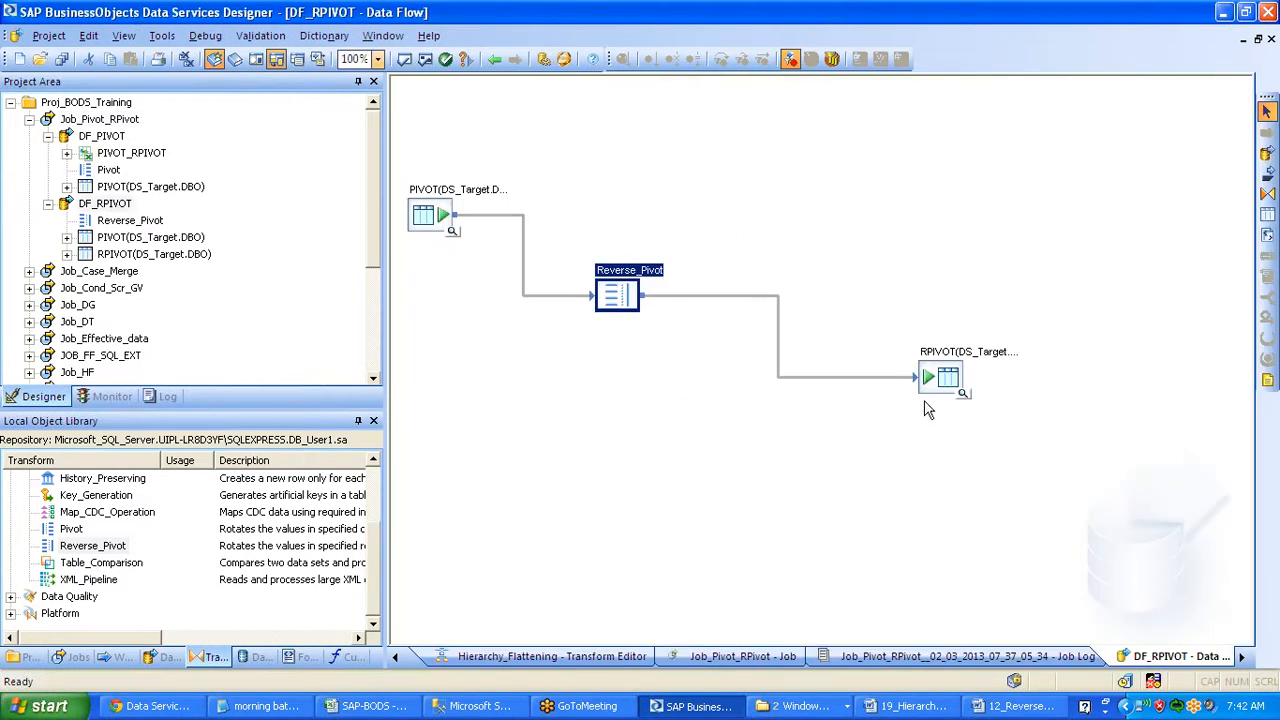
left_click(966, 394)
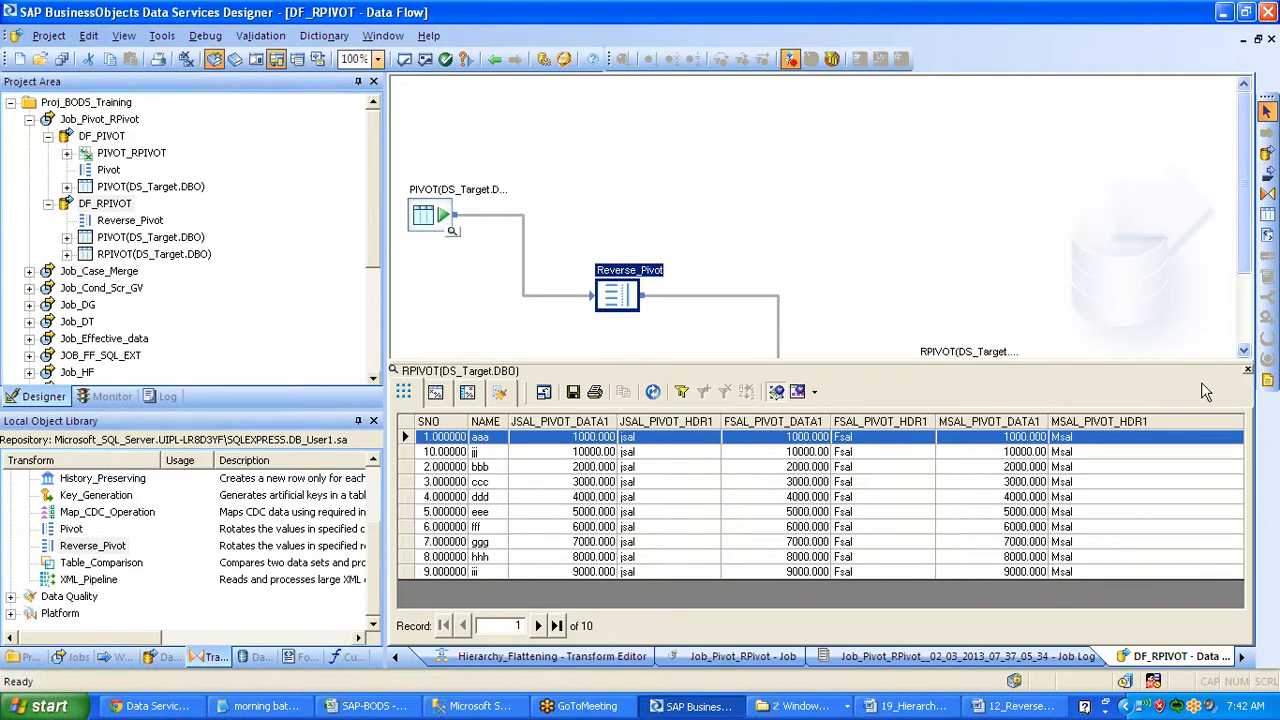
left_click_drag(1121, 444, 1126, 530)
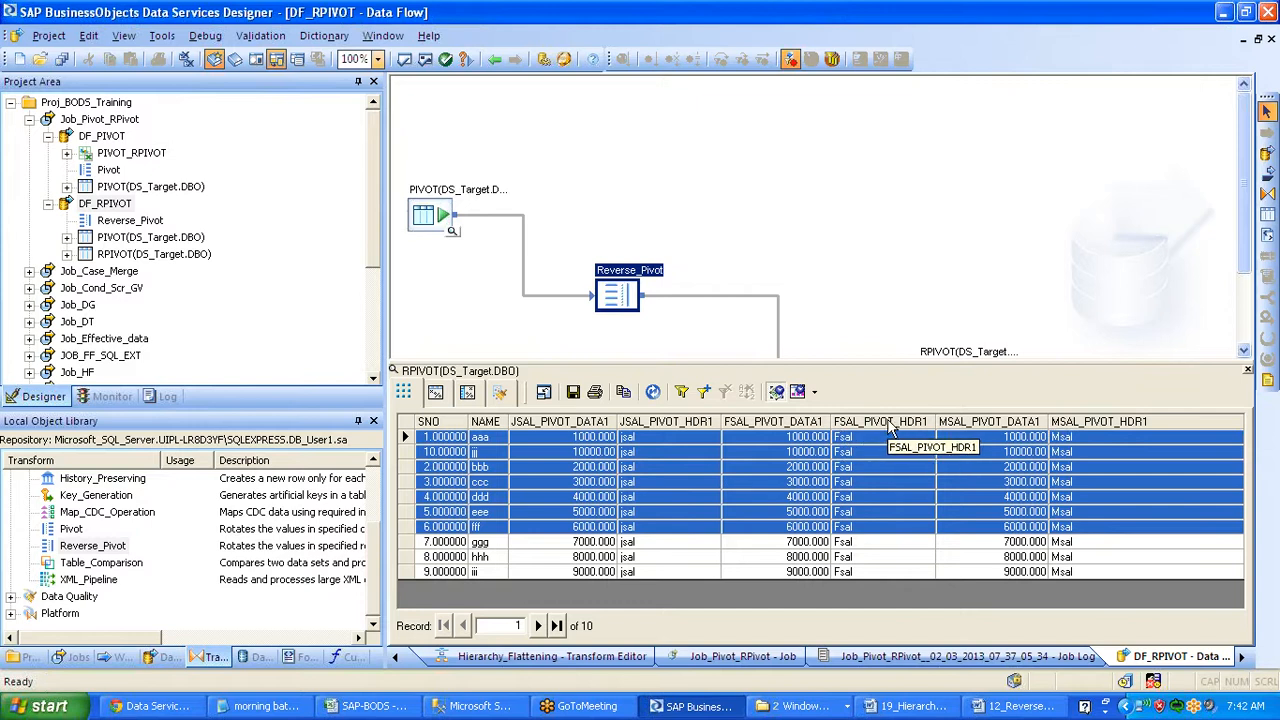
left_click(1247, 371)
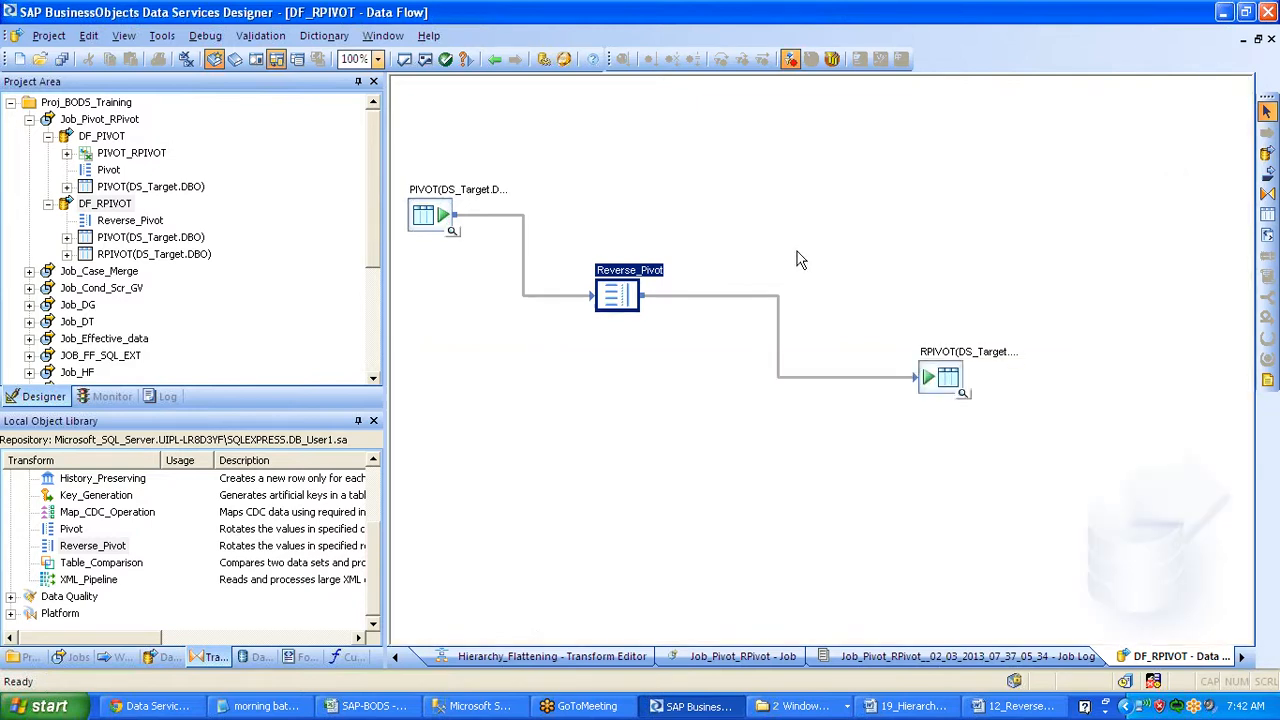
Replace the link between Reverse_Pivot and RPIVOT in DF_RPIVOT with a Query transform connected between them
left_click(781, 311)
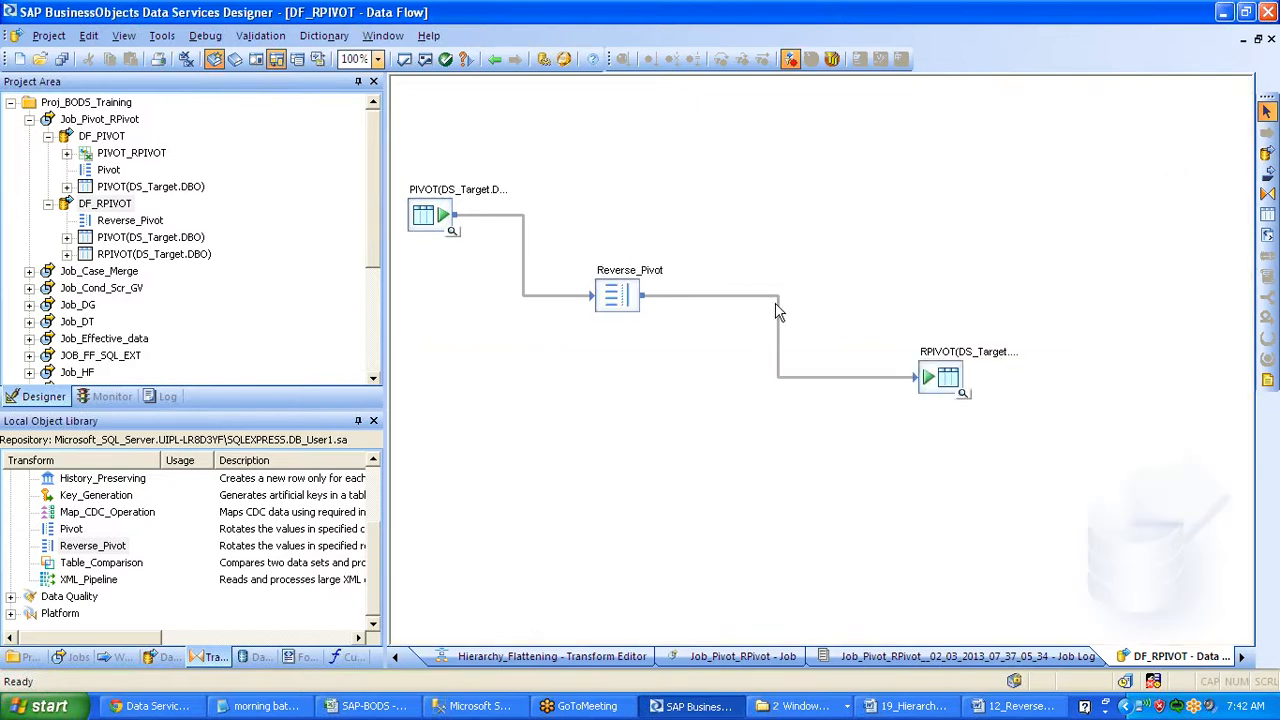
left_click(780, 307)
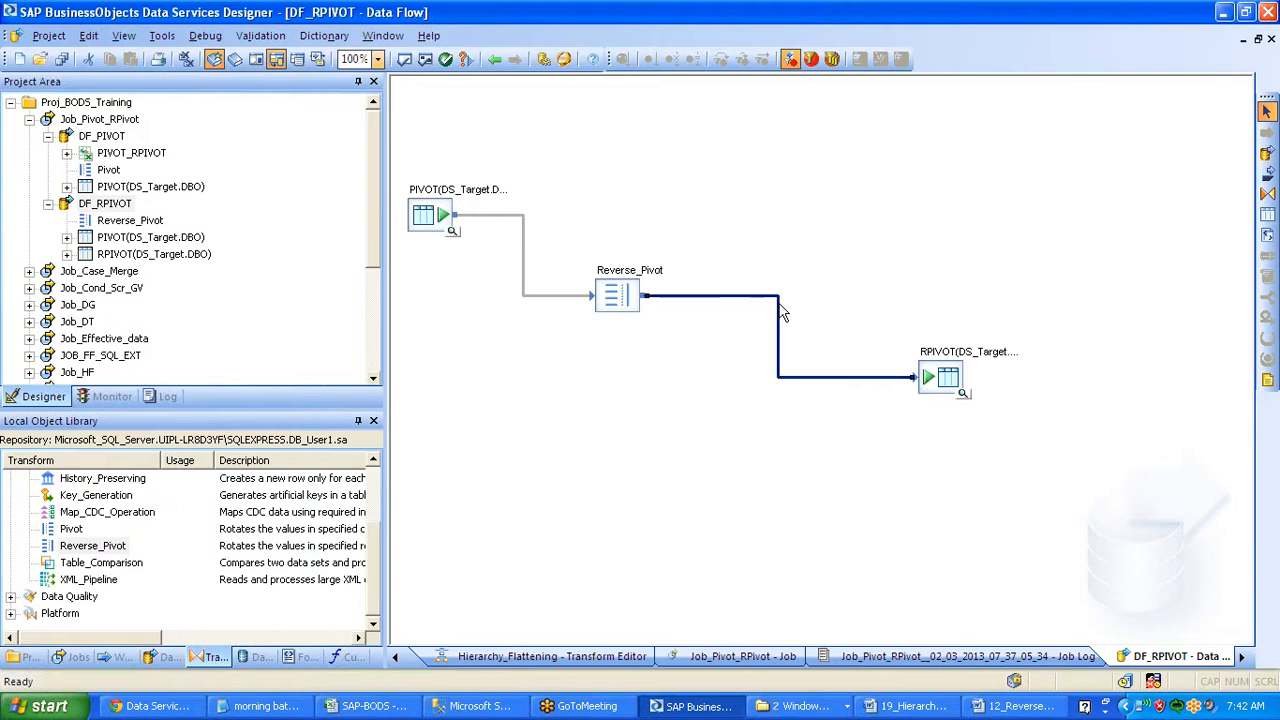
key("Delete")
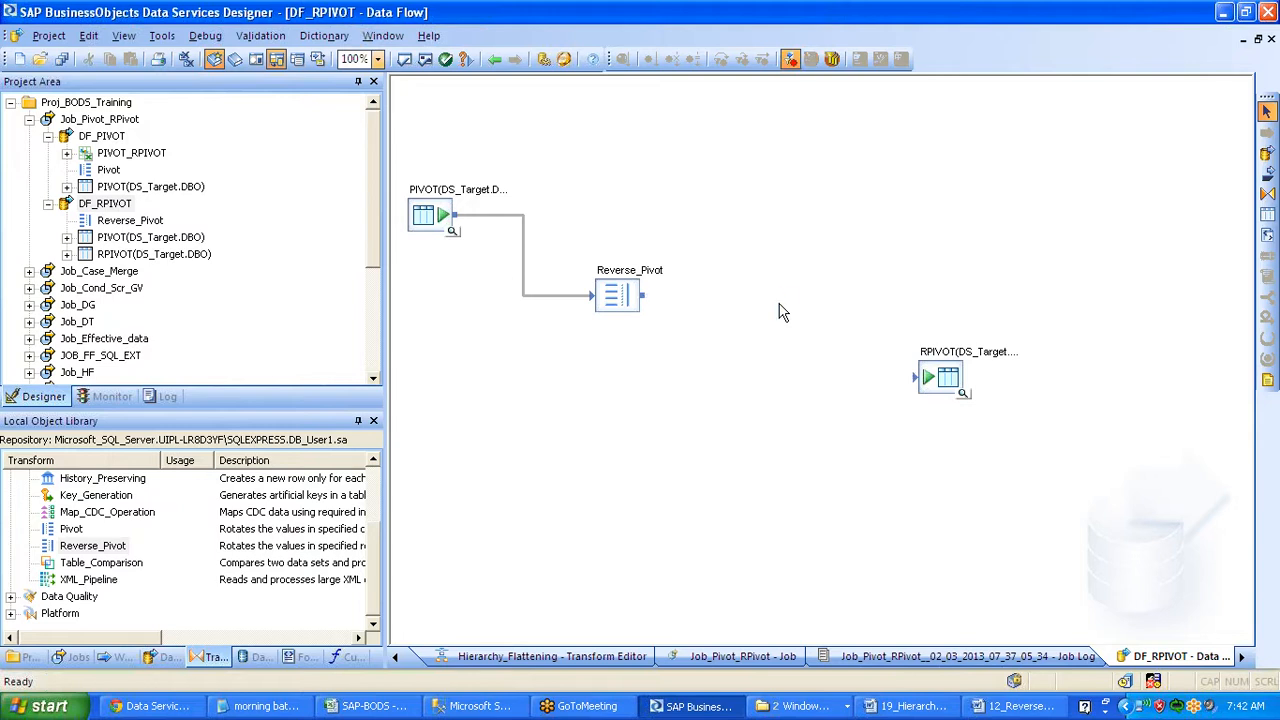
left_click(1267, 193)
left_click(703, 316)
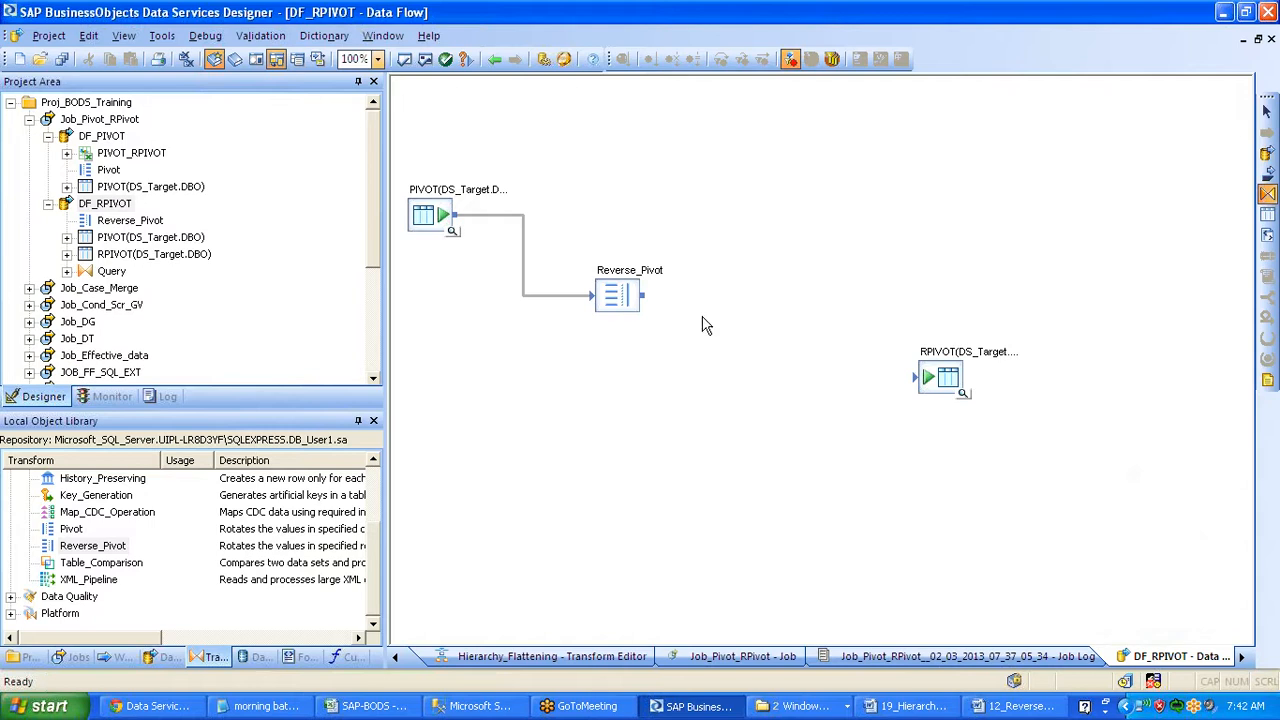
left_click_drag(660, 305, 914, 377)
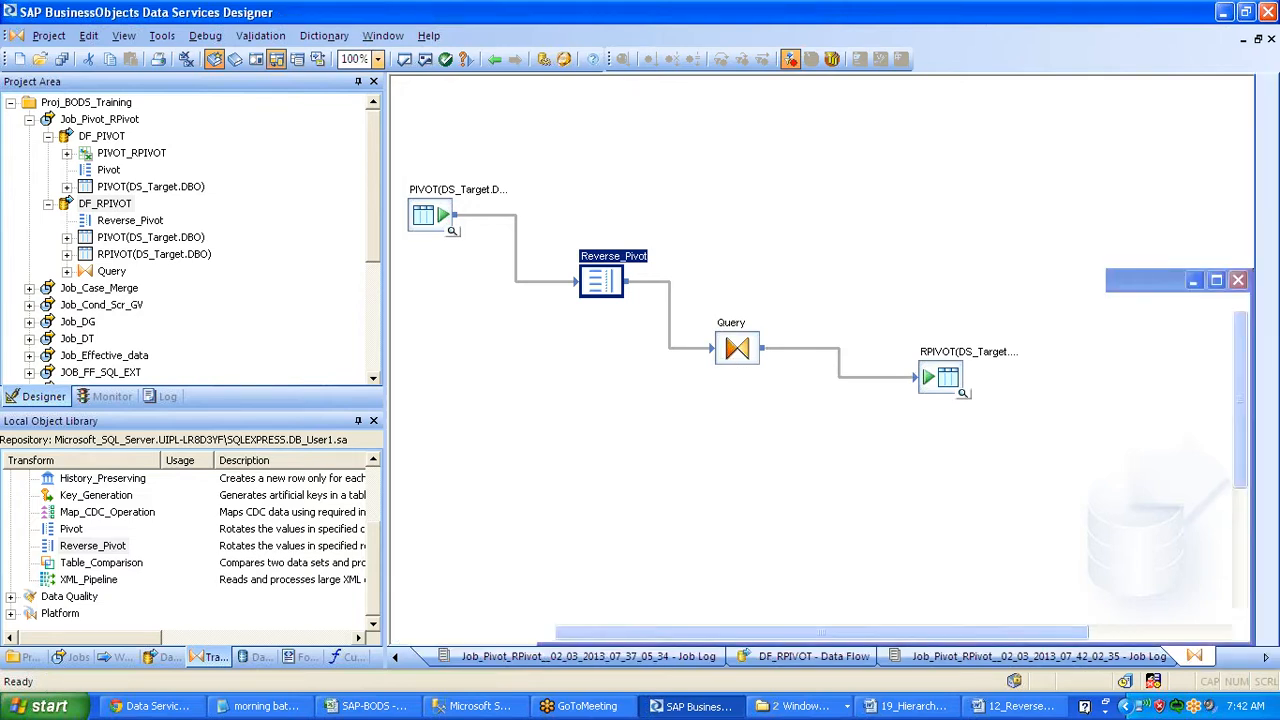
Map SNO, NAME, Jsal_PIVOT_DATA1, Fsal_PIVOT_DATA1 and Msal_PIVOT_DATA1 to the output schema of the Query transform
left_click_drag(462, 154, 760, 139)
left_click_drag(469, 171, 756, 178)
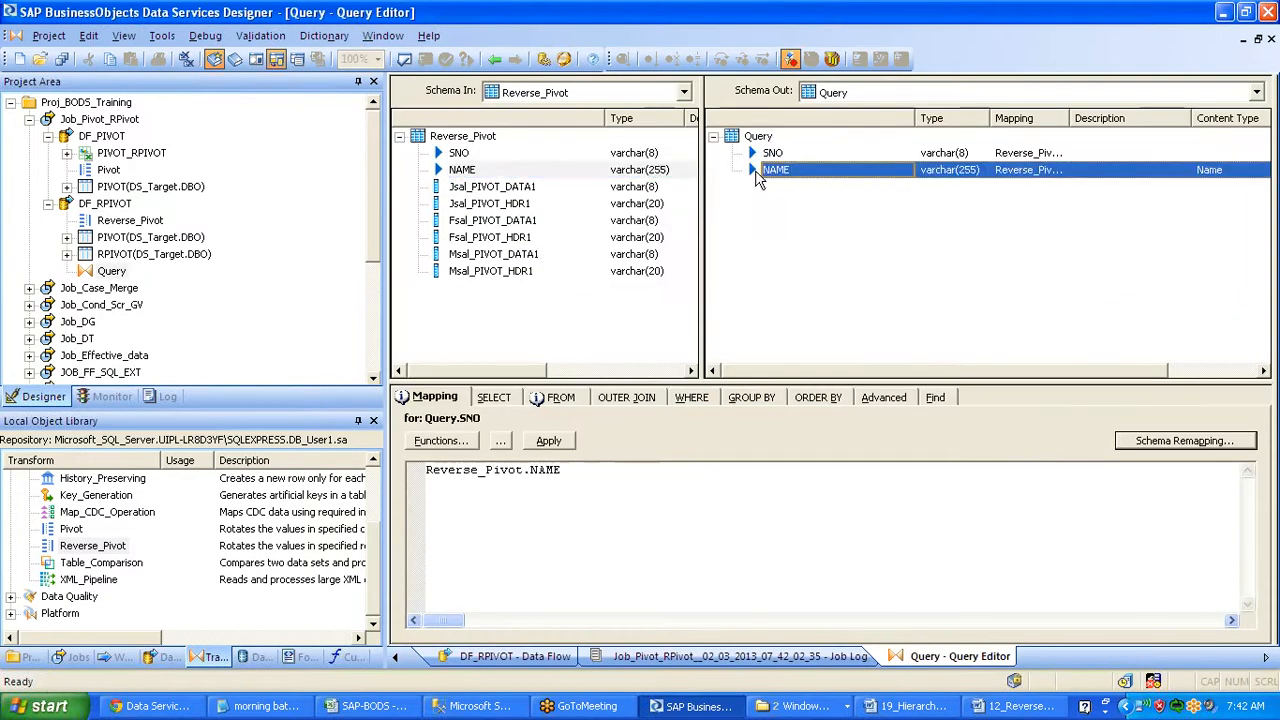
left_click_drag(517, 190, 760, 205)
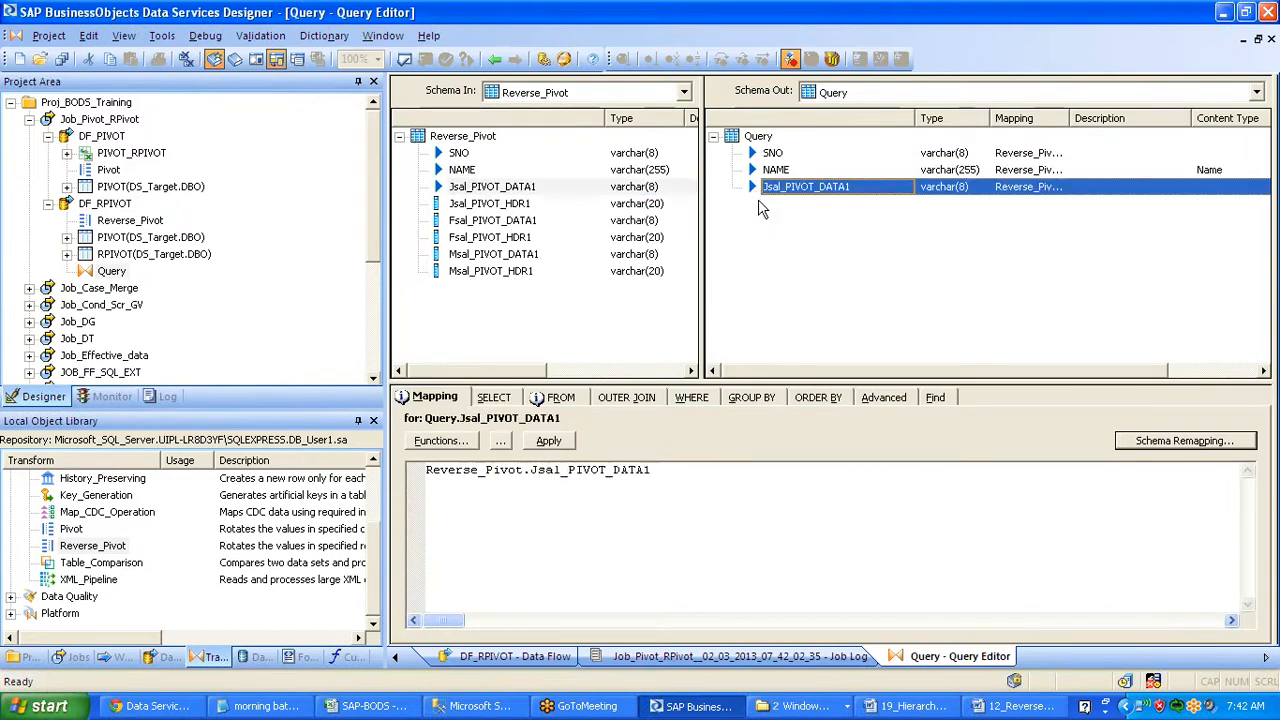
left_click_drag(521, 226, 775, 208)
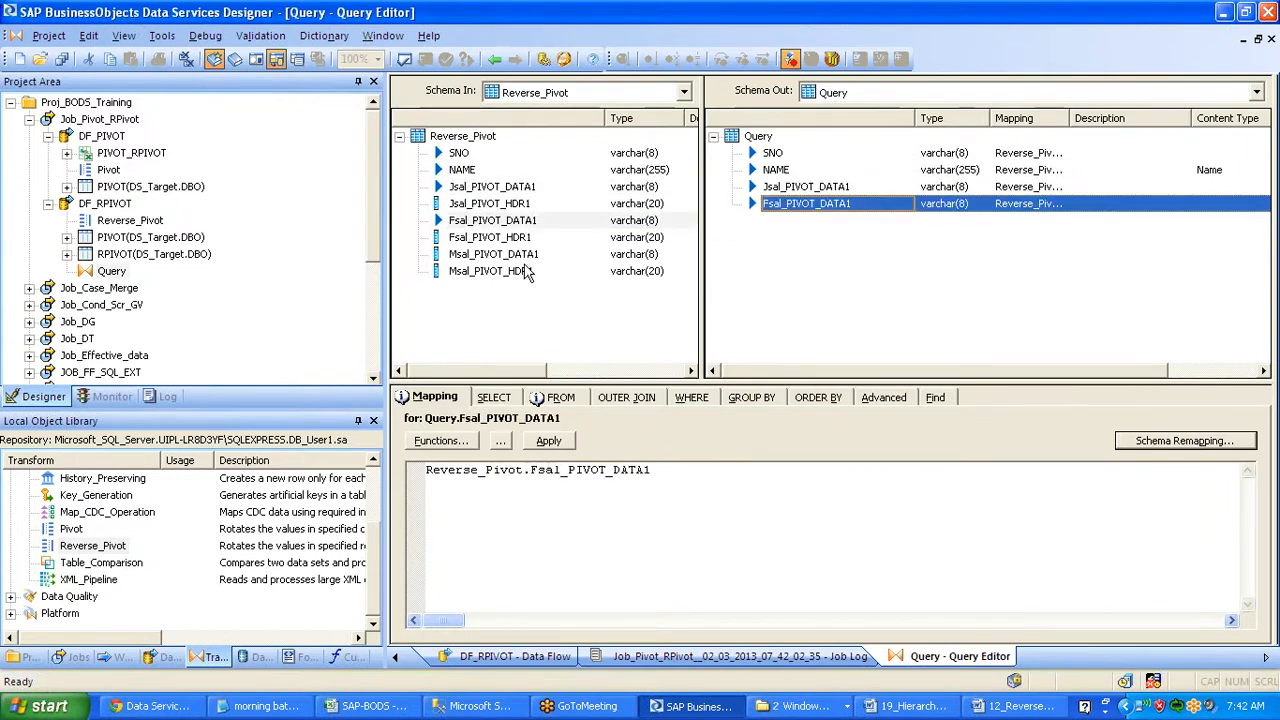
left_click_drag(505, 256, 808, 232)
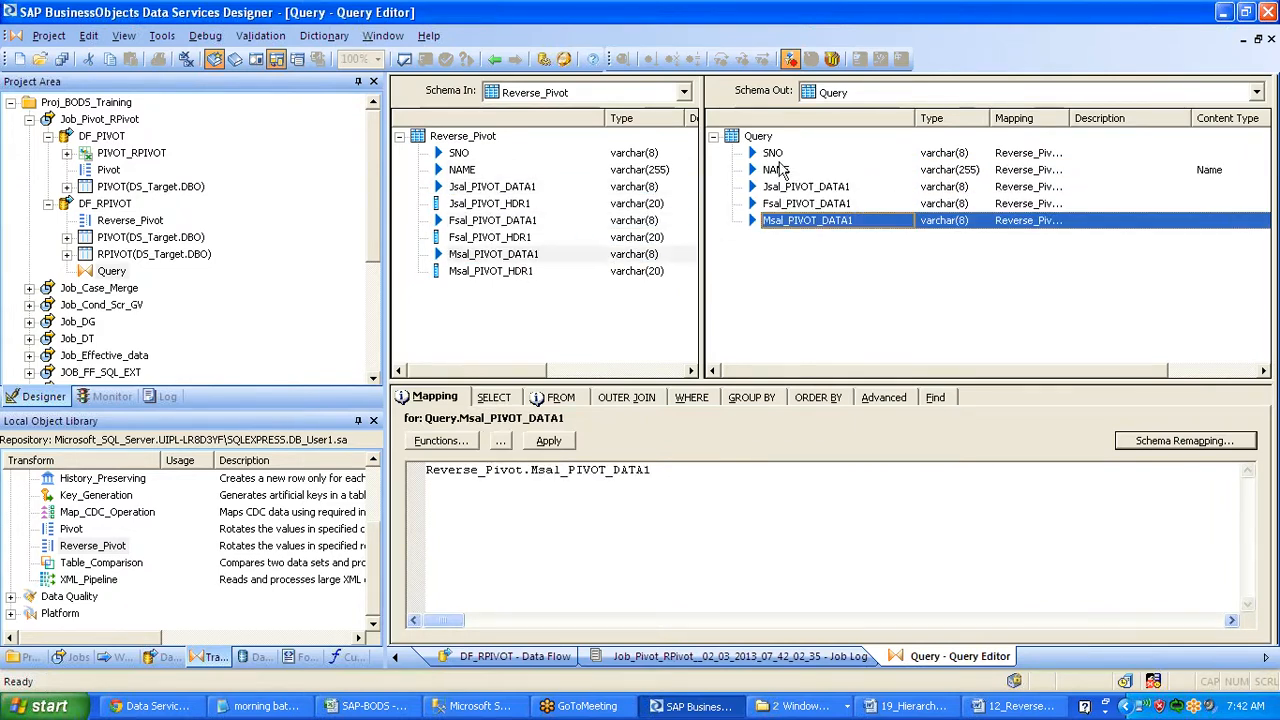
Rename the Query output column Jsal_PIVOT_DATA1 to Jsal
left_click(795, 187)
double_click(795, 187)
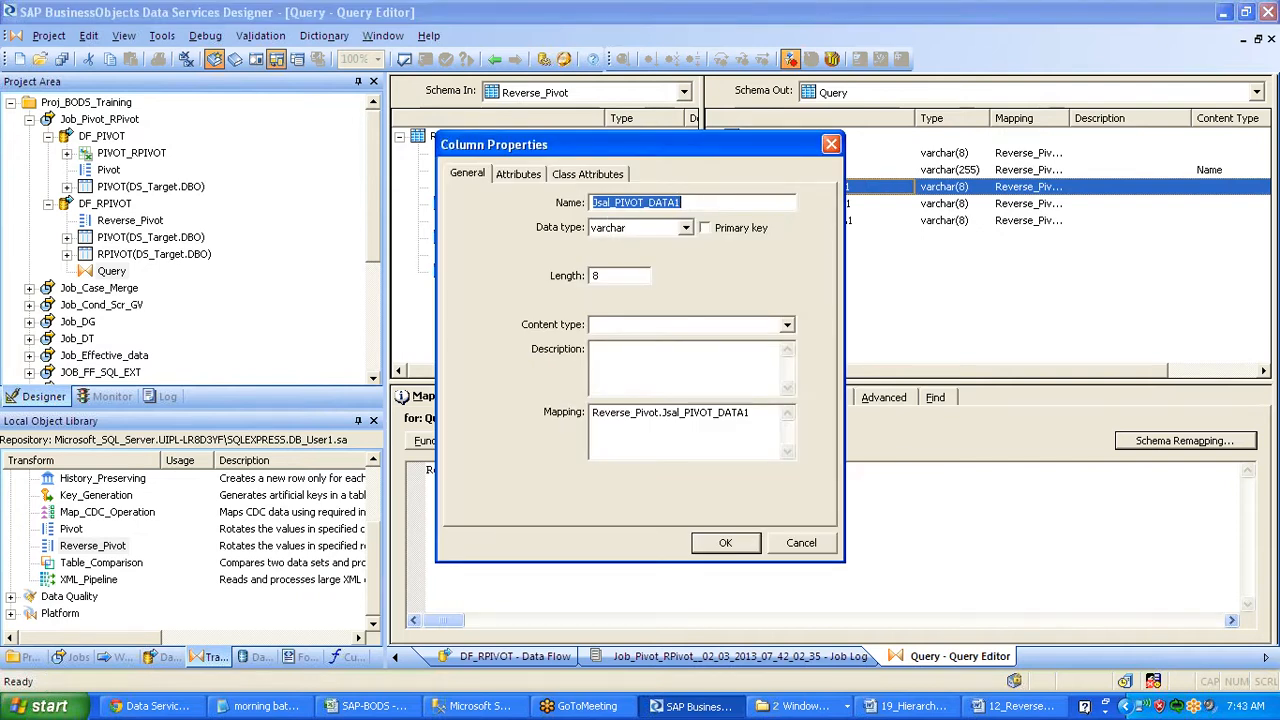
left_click_drag(684, 203, 610, 203)
key("BackSpace")
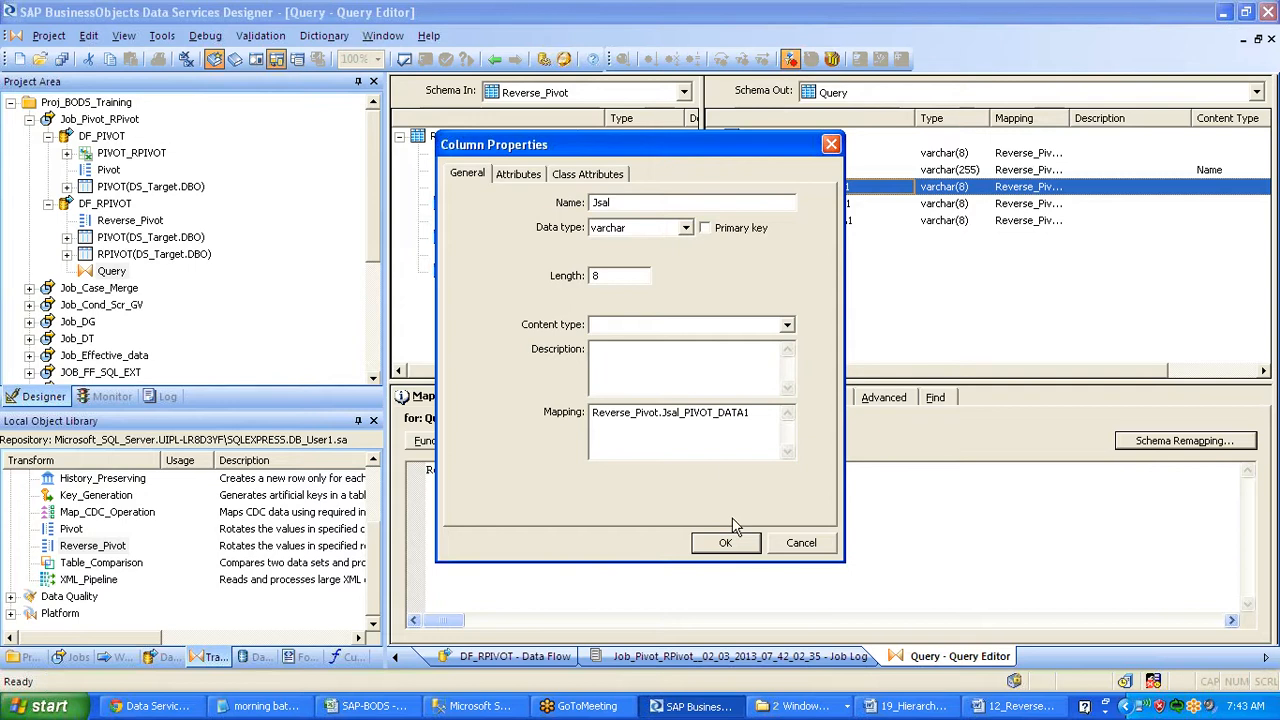
left_click(737, 548)
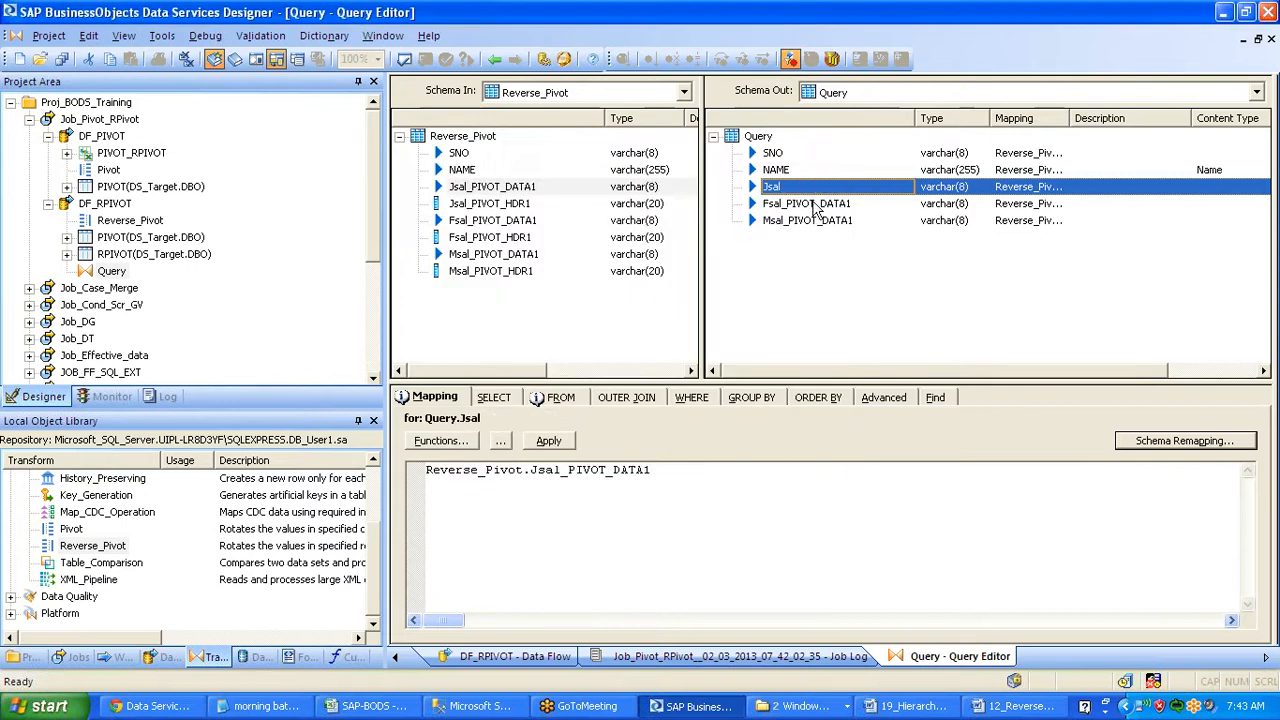
Rename the Query output column Fsal_PIVOT_DATA1 to Fsal
double_click(808, 204)
key("End")
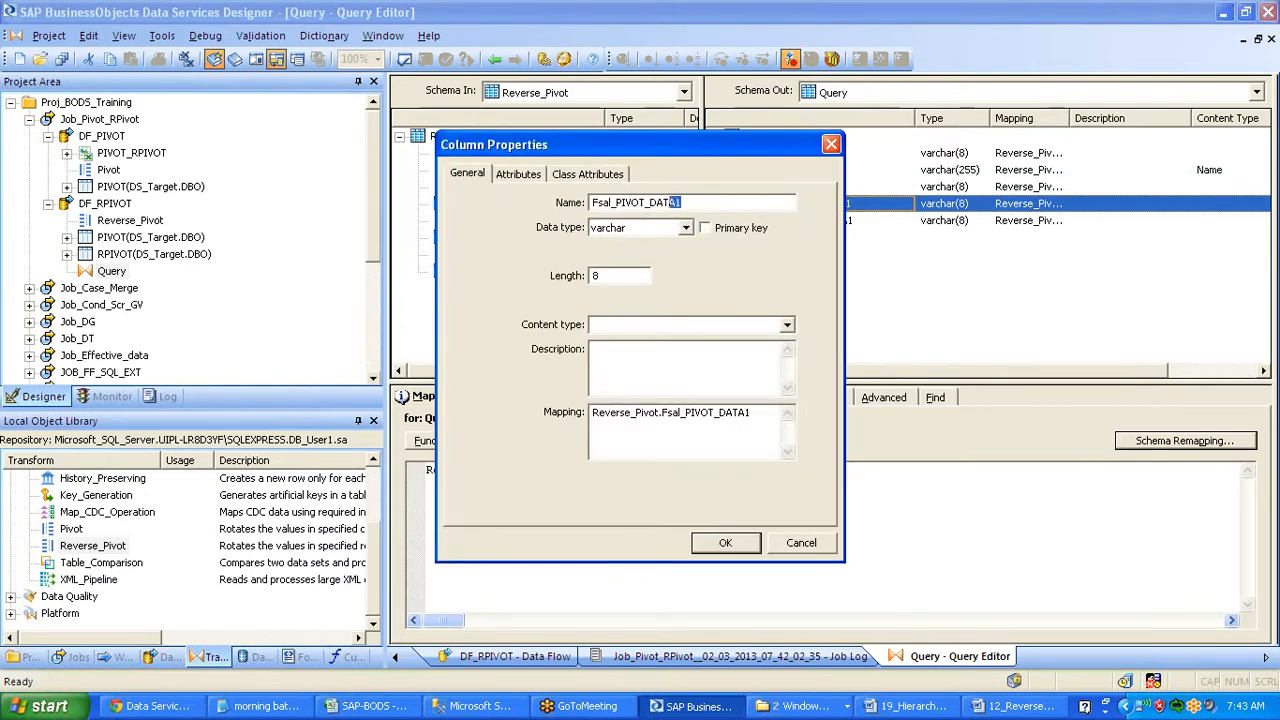
key("shift+Left")
key("shift+Left")
key("shift+Left")
key("shift+Left")
key("shift+Left")
key("shift+Left")
key("shift+Left")
key("shift+Left")
key("shift+Left")
key("shift+Left")
key("shift+Left")
key("shift+Left")
key("Delete")
left_click(716, 543)
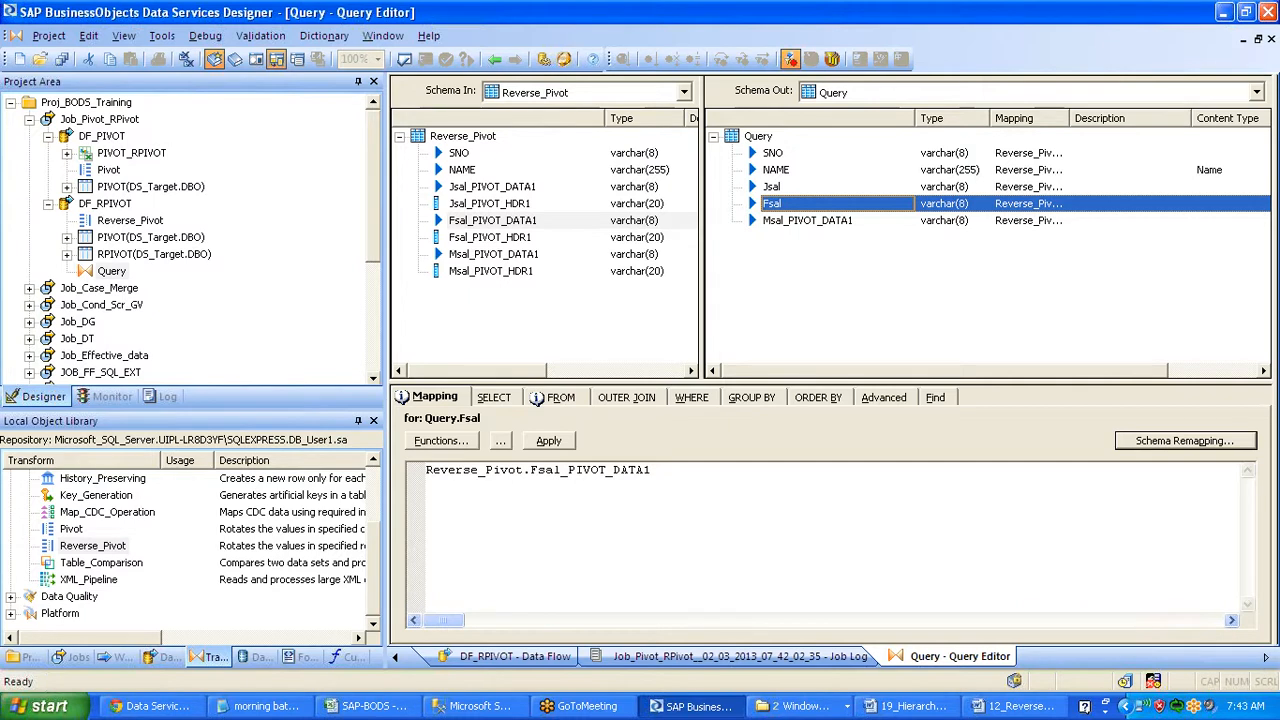
Rename the Query output column Msal_PIVOT_DATA1 to Msal
double_click(818, 221)
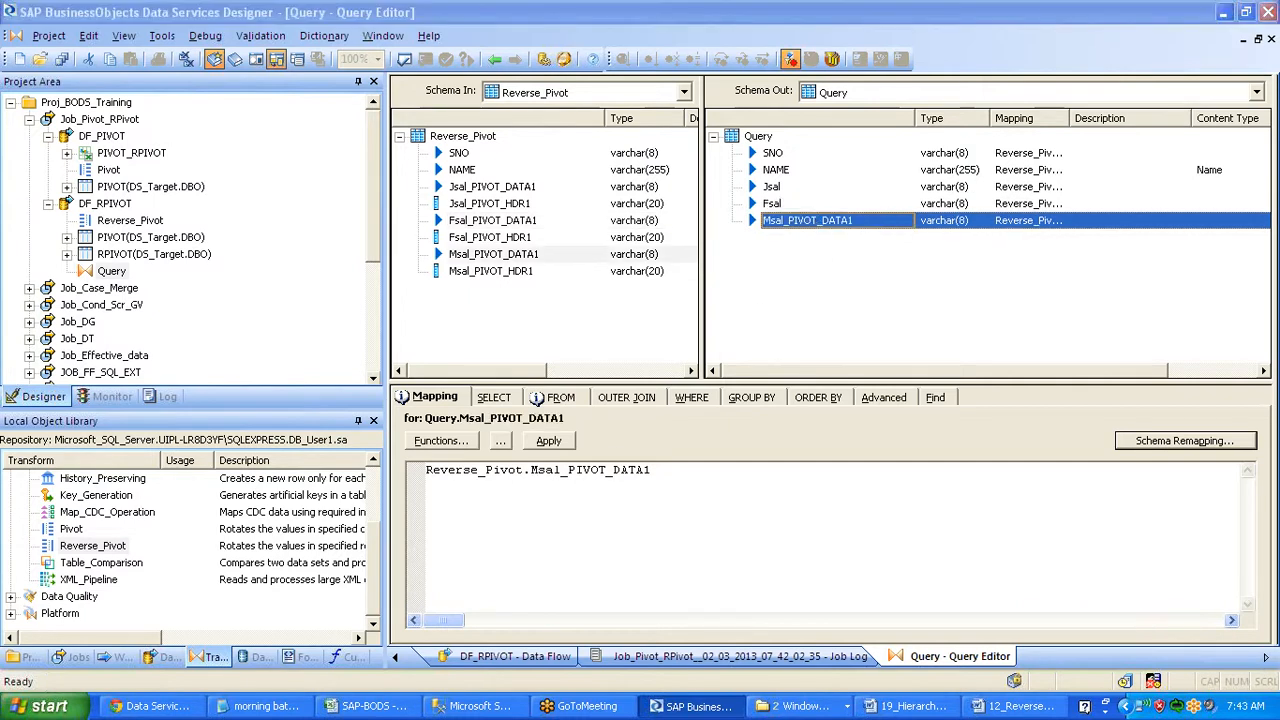
left_click(700, 203)
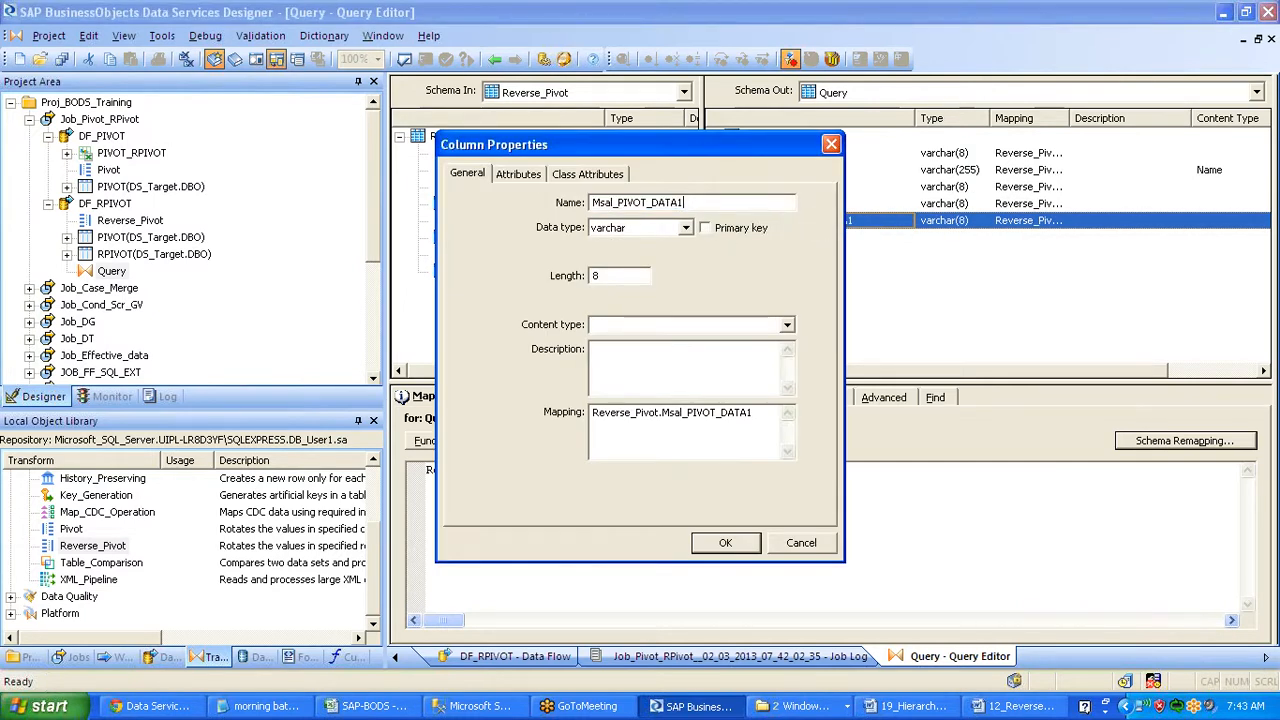
key("shift+Home")
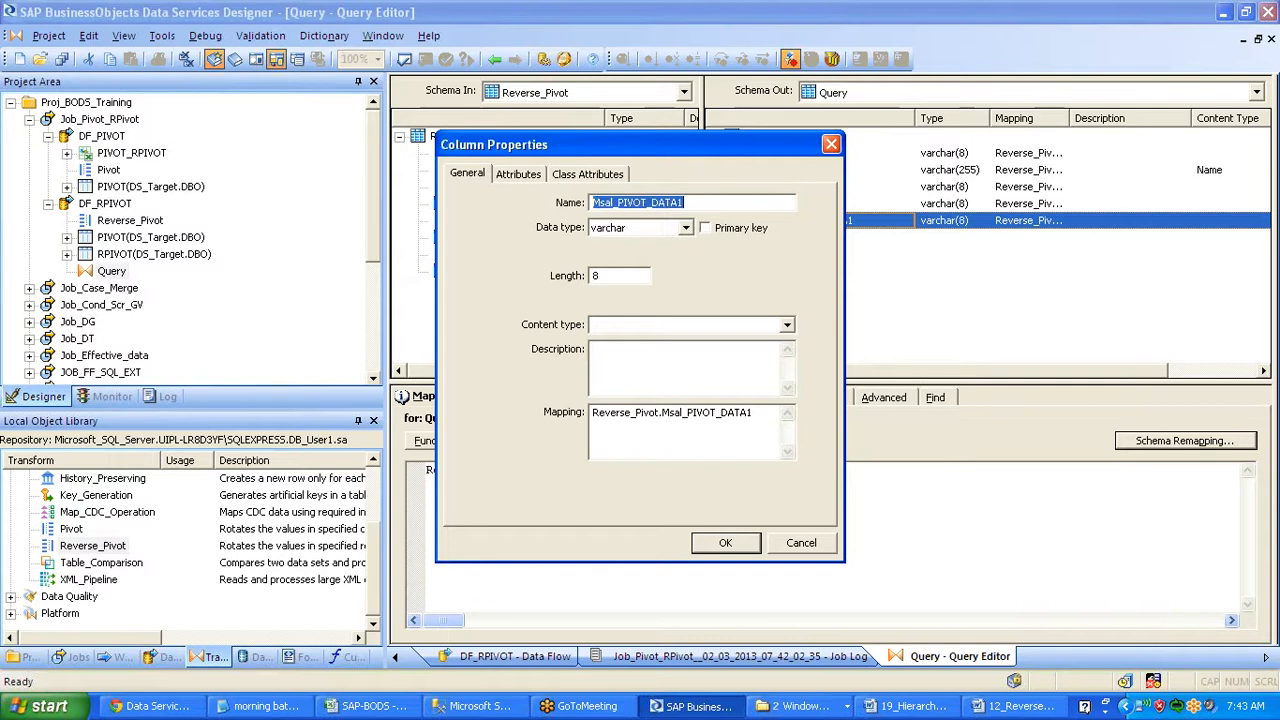
left_click(619, 202)
left_click_drag(615, 202, 683, 202)
key("BackSpace")
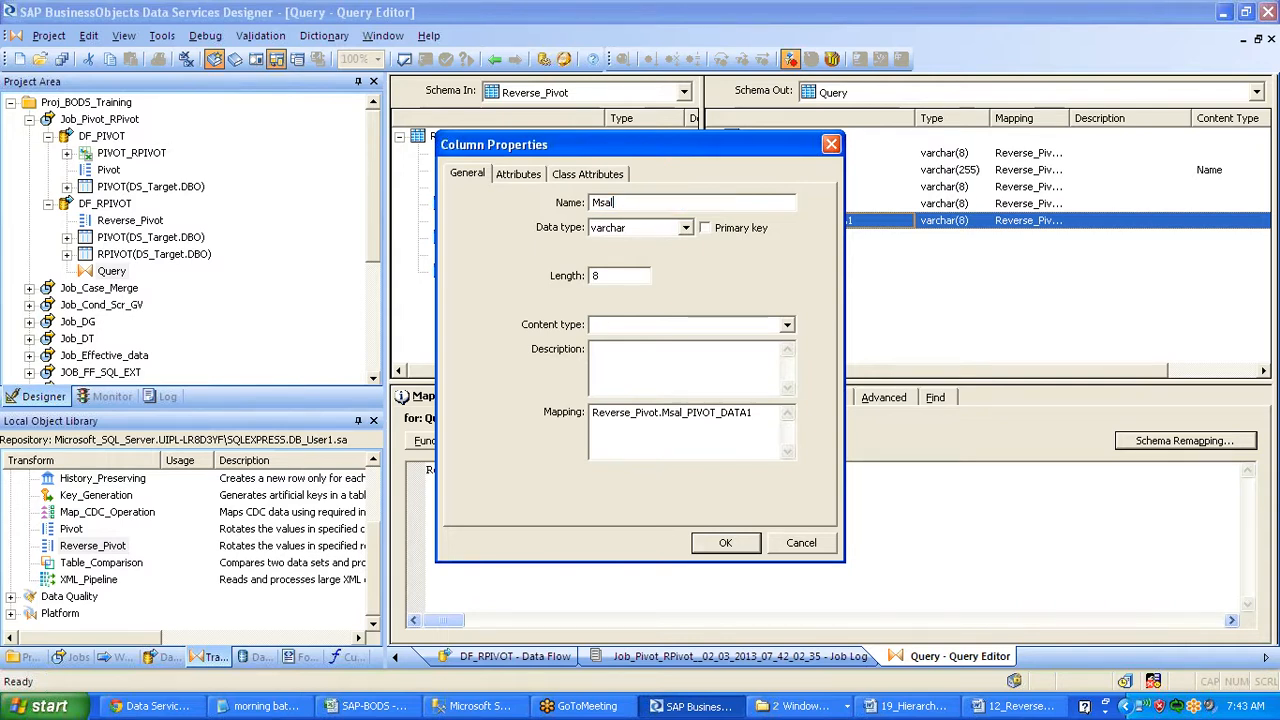
left_click(722, 542)
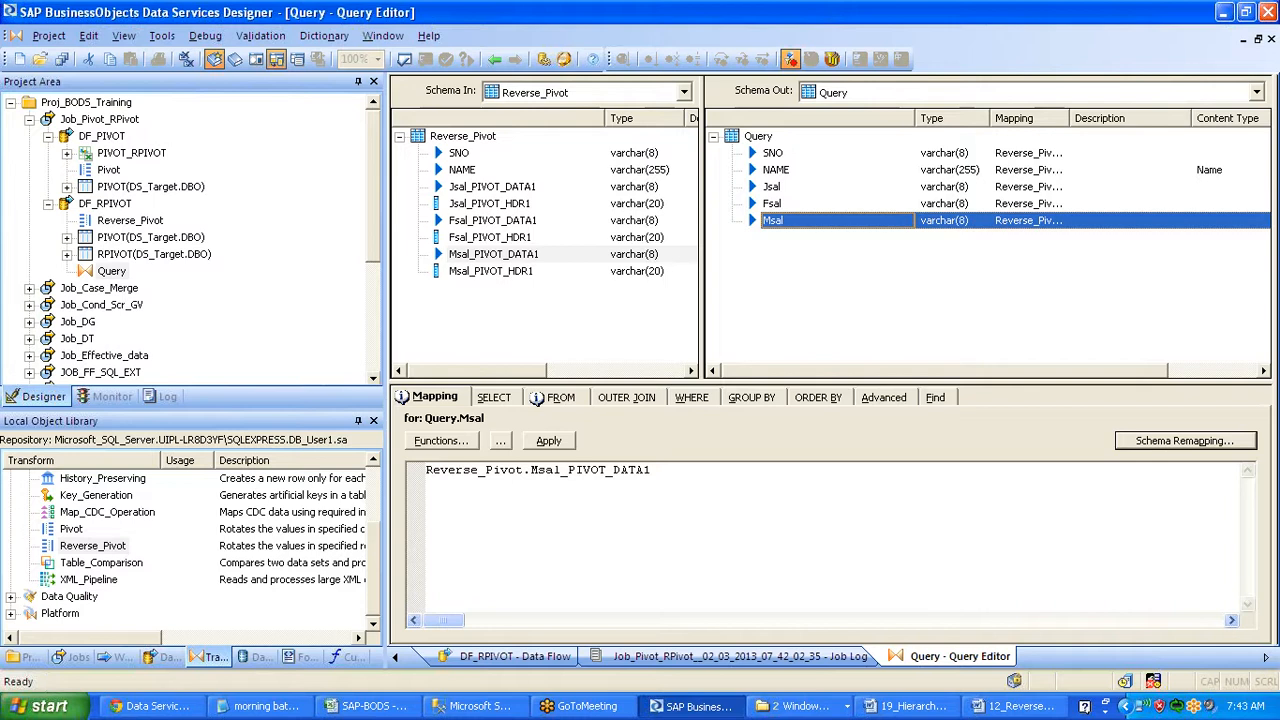
Save the modified DF_RPIVOT data flow and execute Job_Pivot_RPivot with the default execution properties
left_click(495, 60)
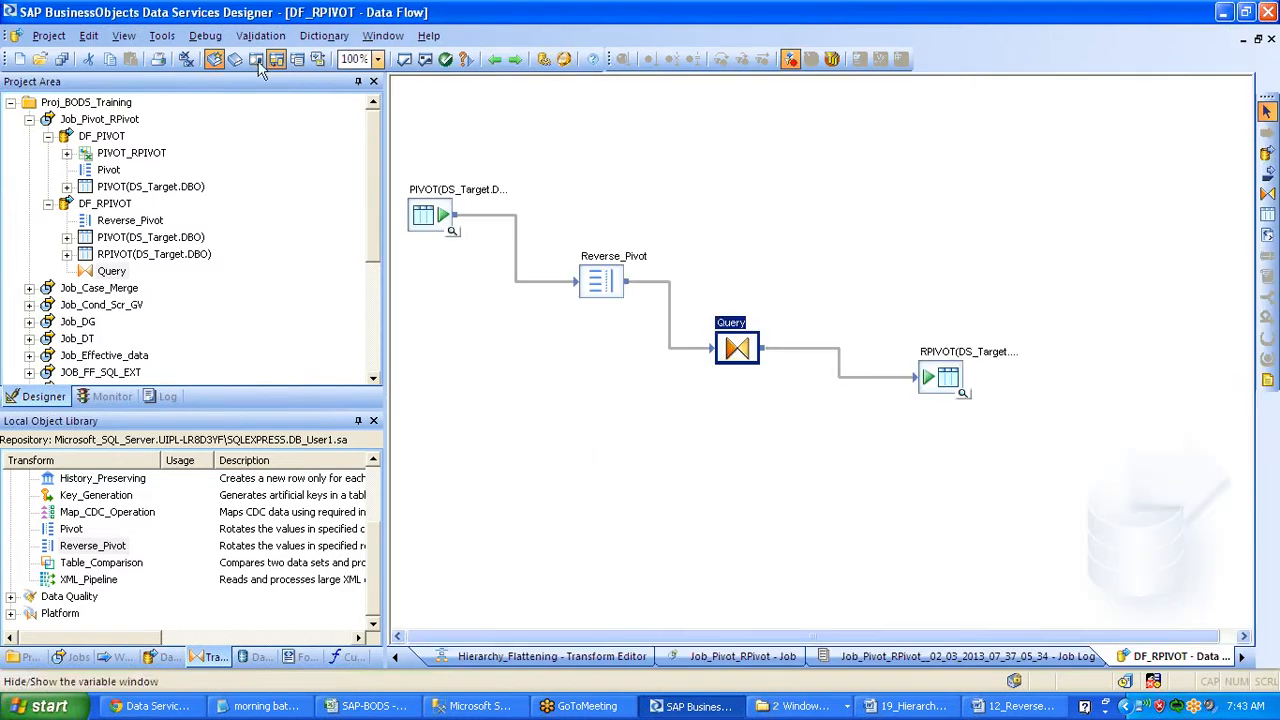
left_click(55, 64)
key("Return")
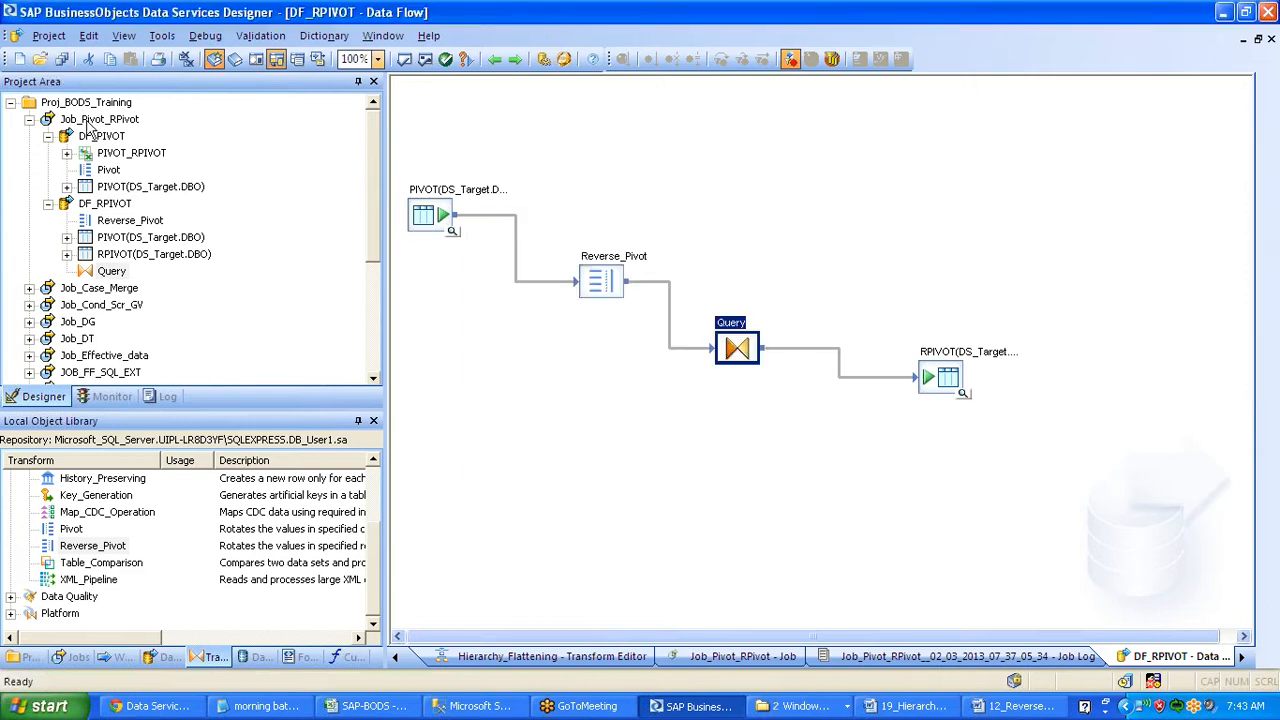
left_click(88, 121)
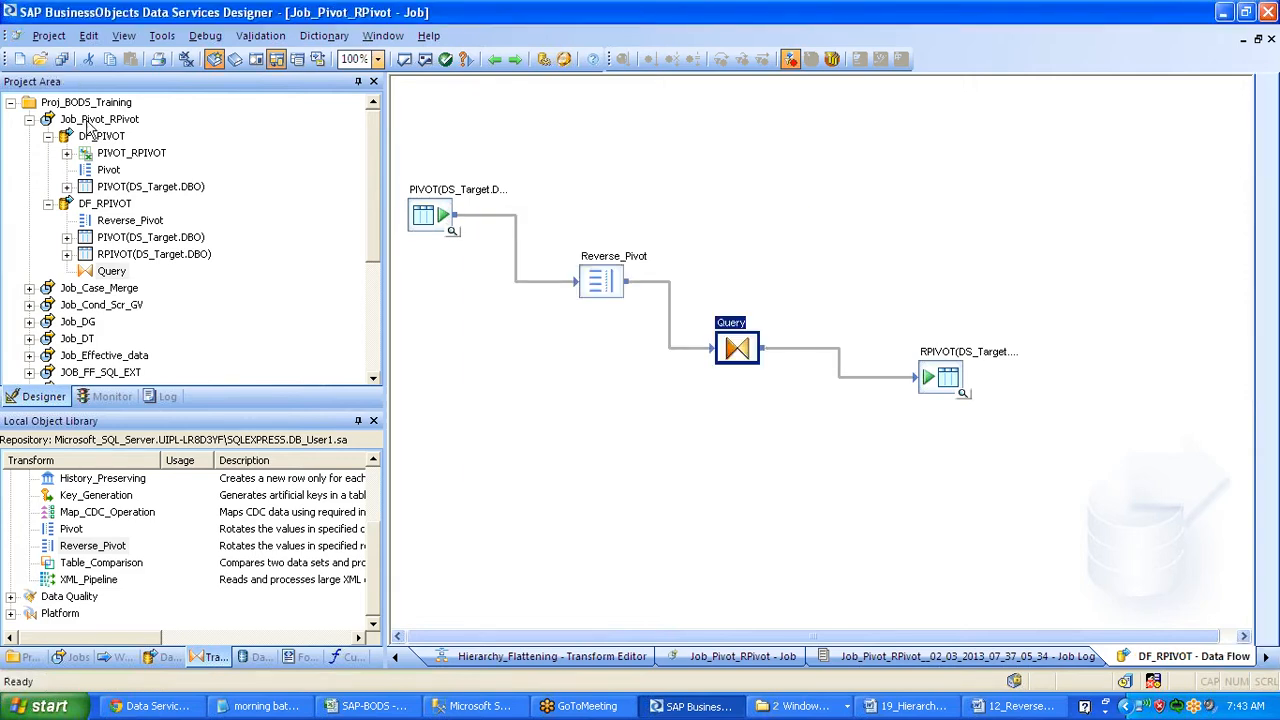
right_click(89, 126)
left_click(137, 132)
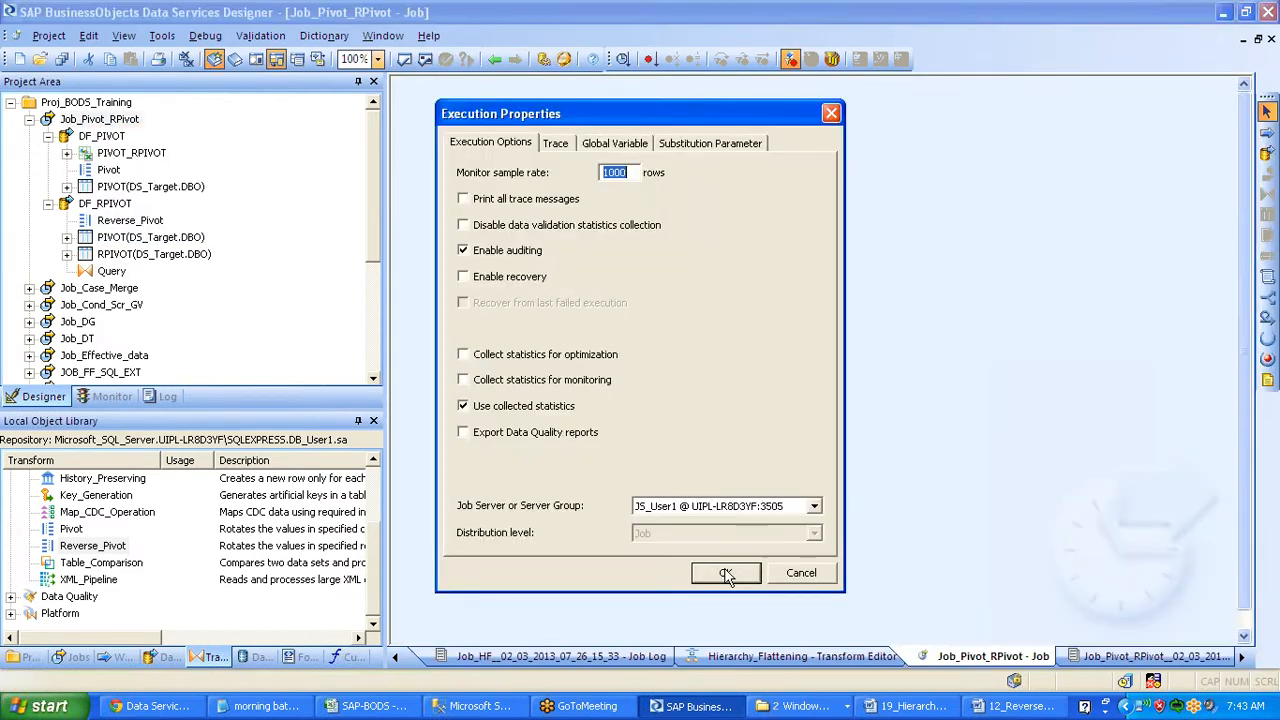
left_click(726, 574)
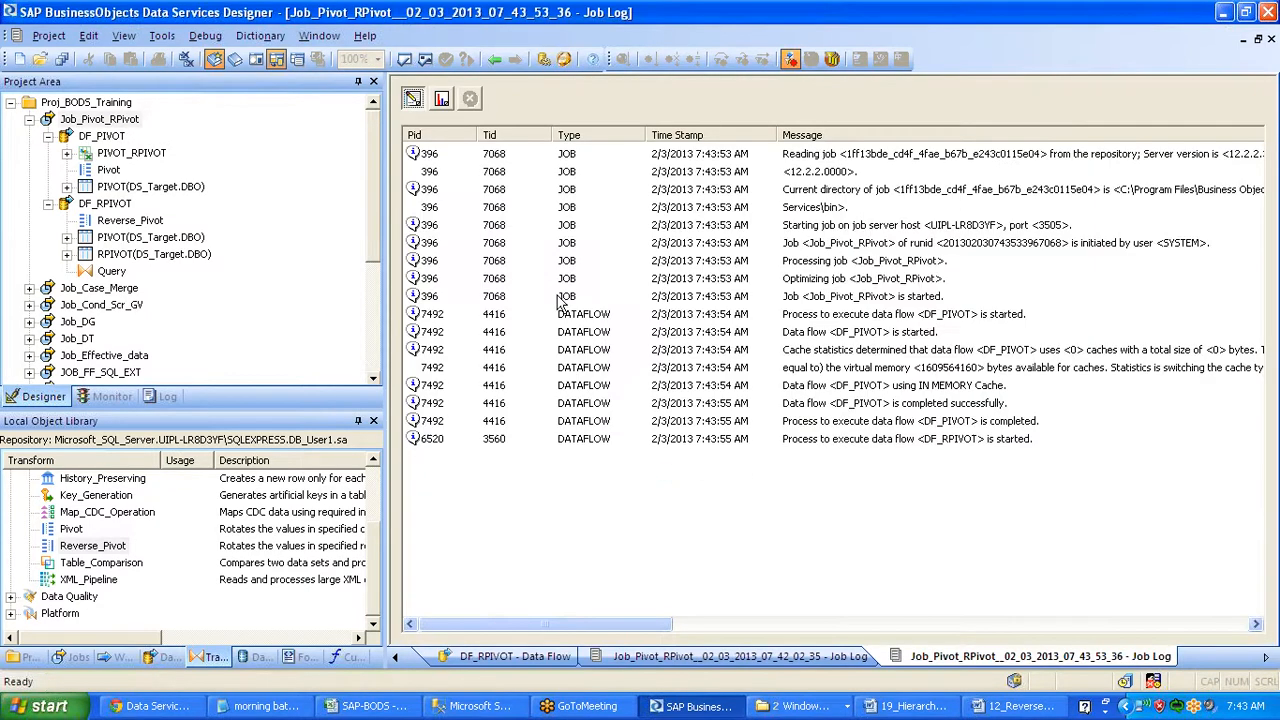
View the data in the RPIVOT target table of DF_RPIVOT to check the JSAL, FSAL and MSAL columns, and close the view
double_click(120, 204)
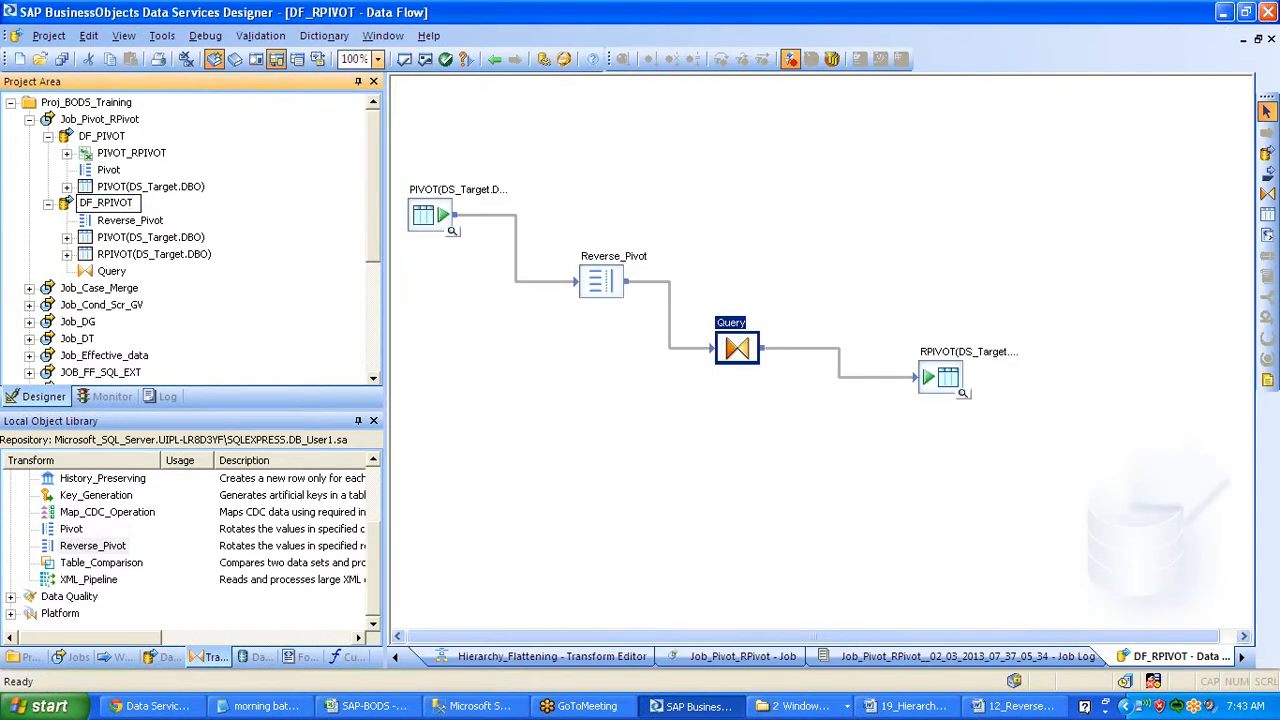
left_click(962, 393)
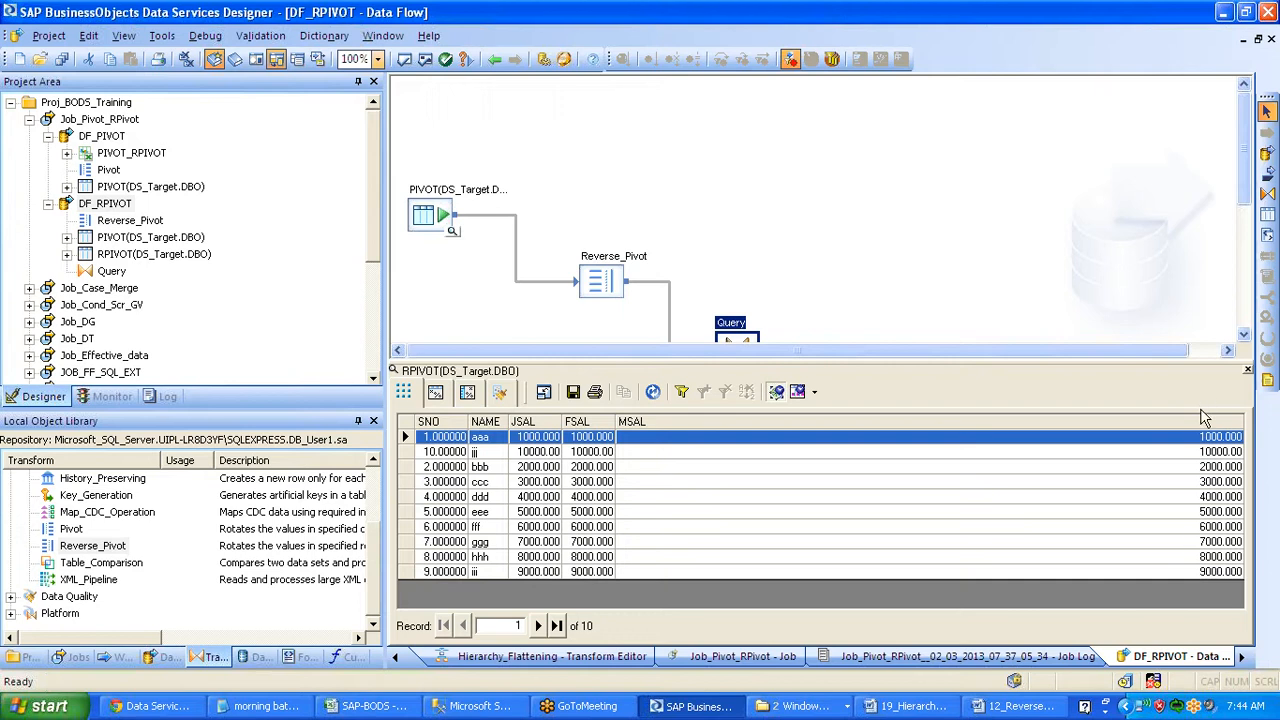
left_click(1247, 369)
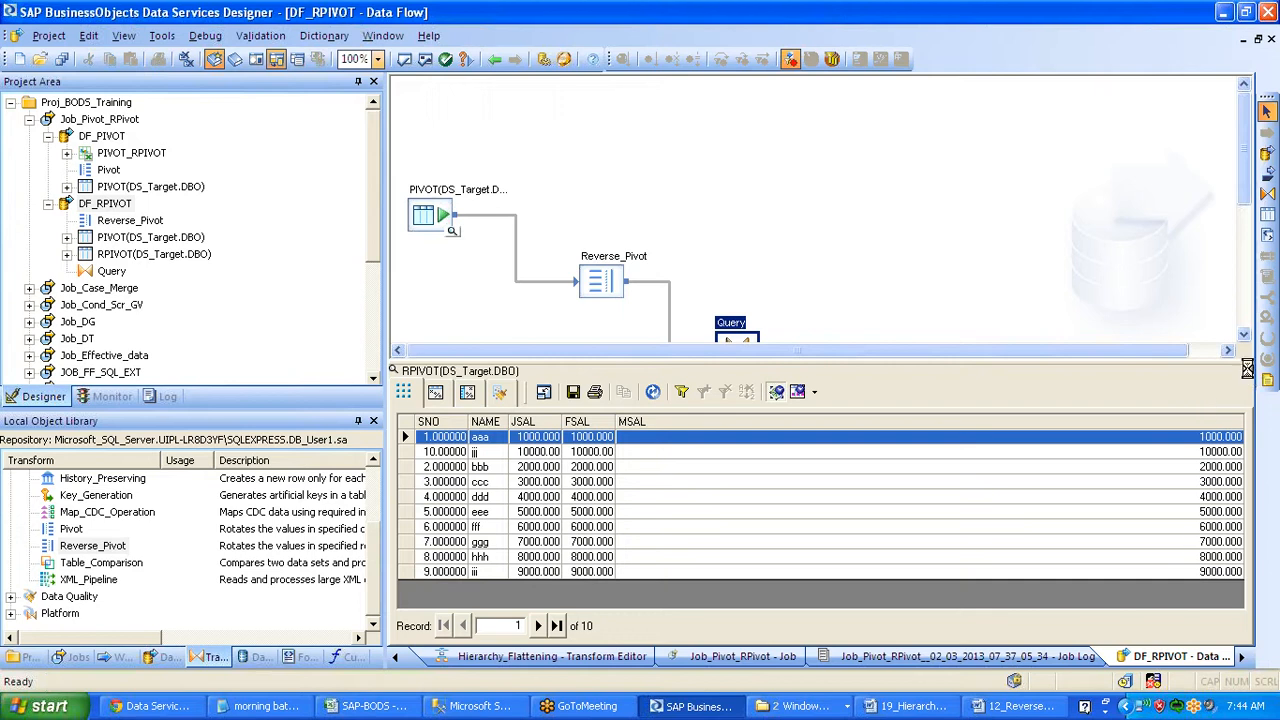
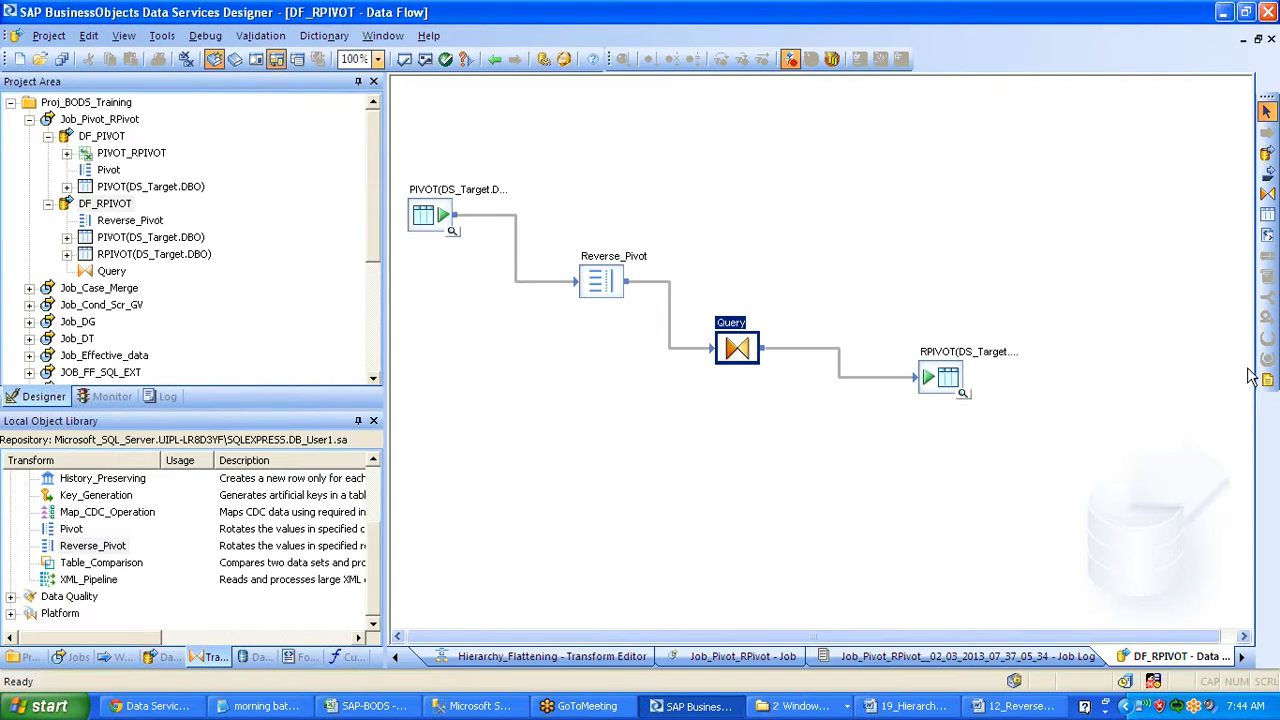
left_click(93, 582)
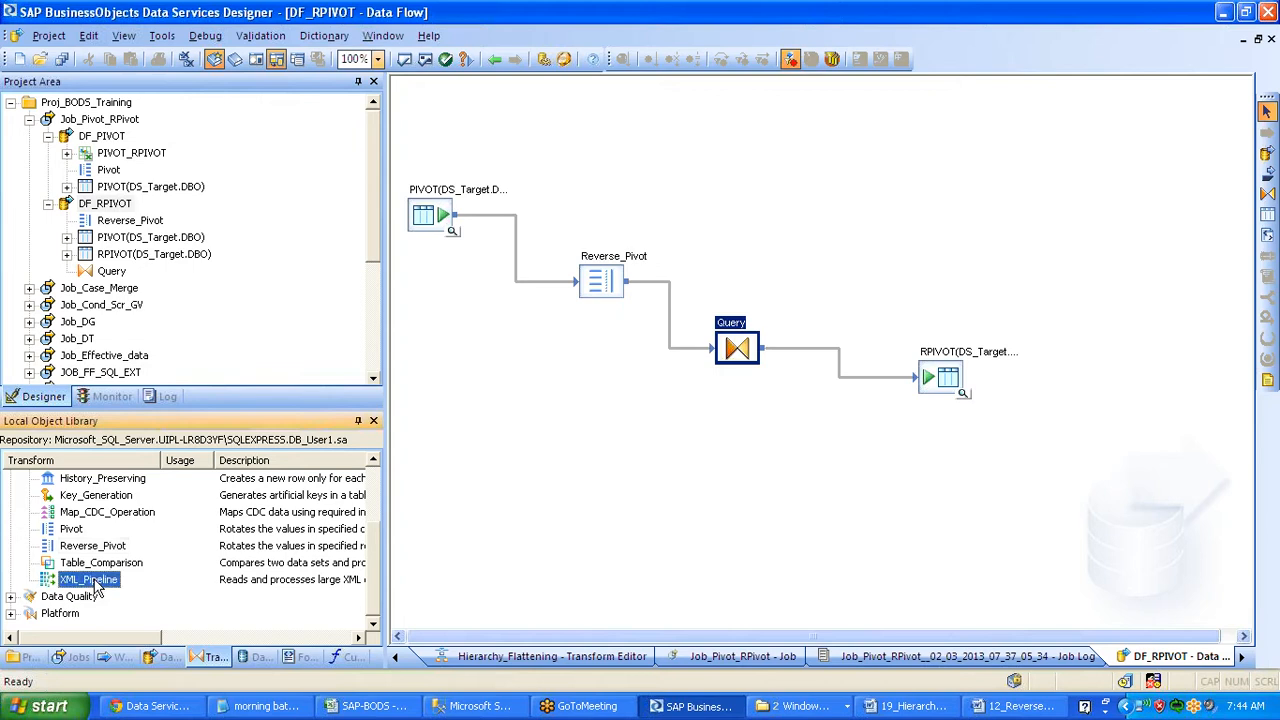
left_click(1268, 320)
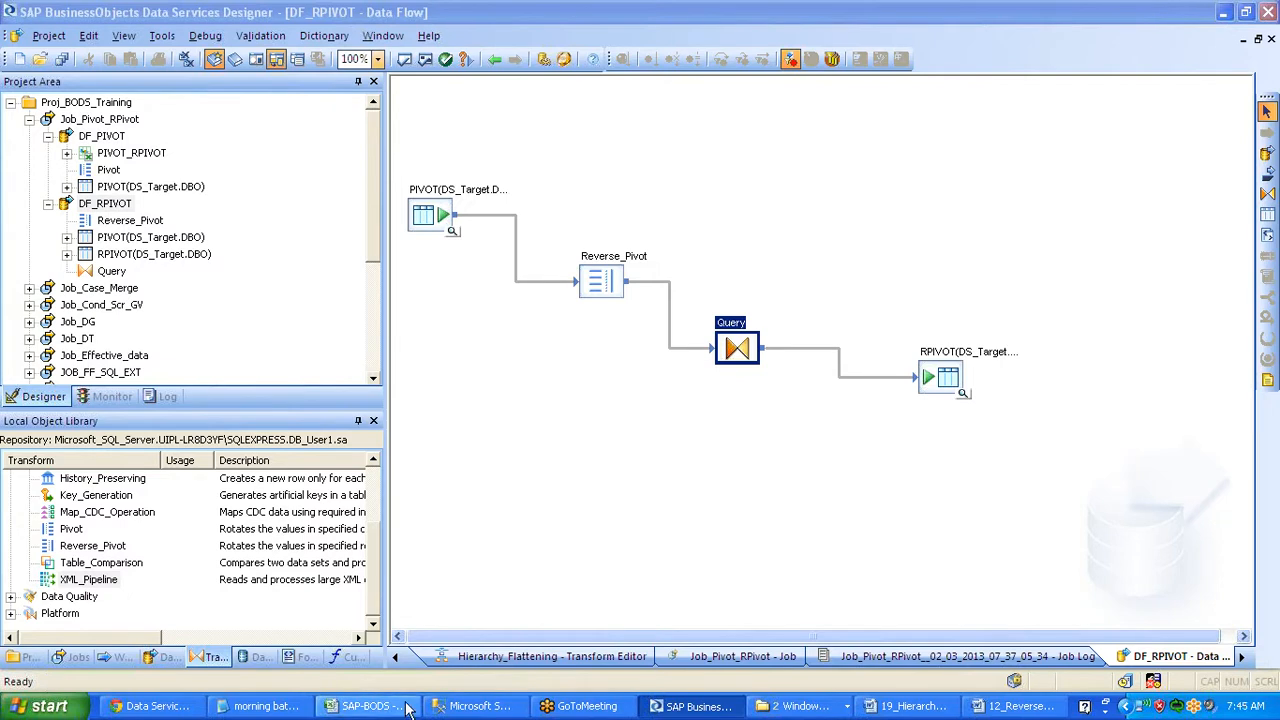
left_click(108, 584)
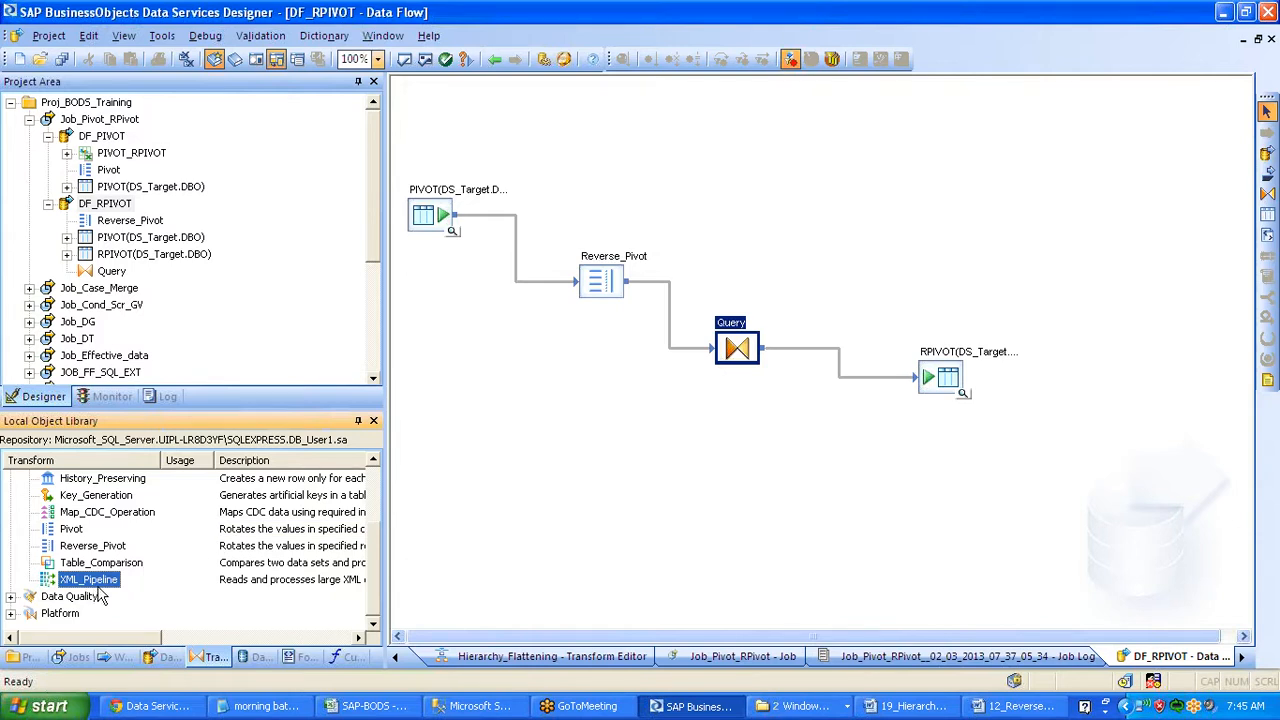
left_click(305, 657)
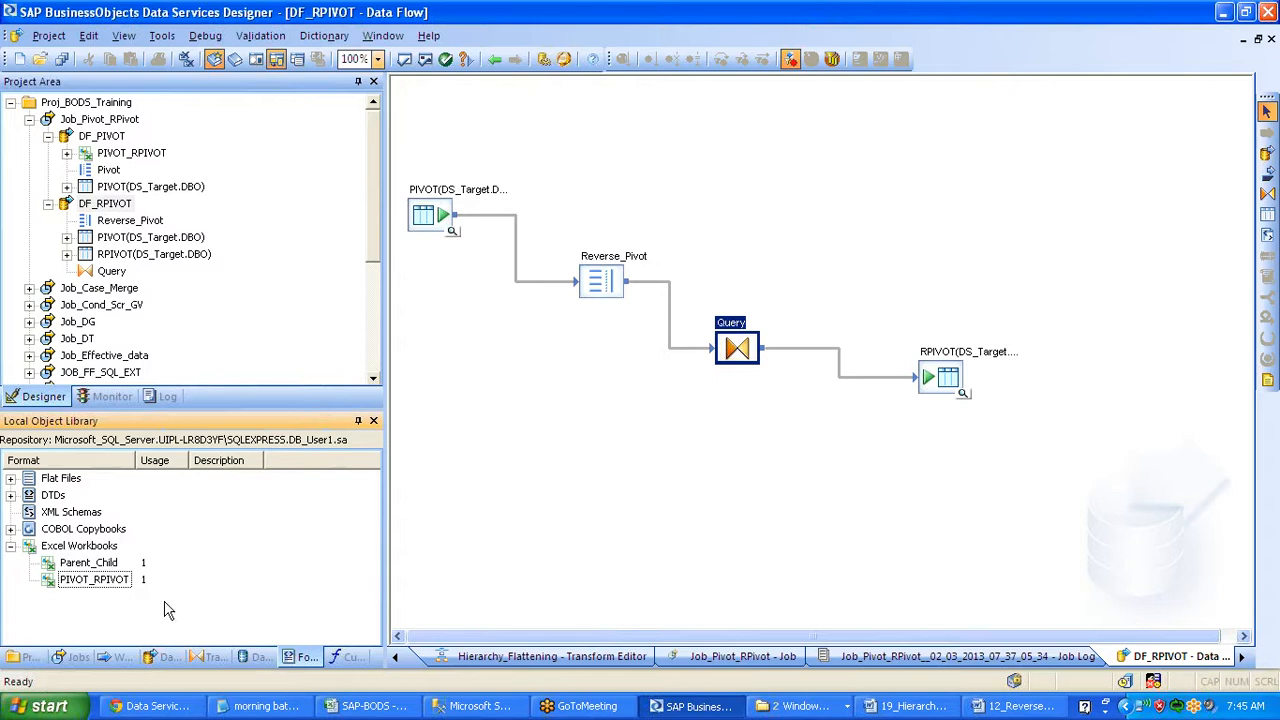
left_click(211, 658)
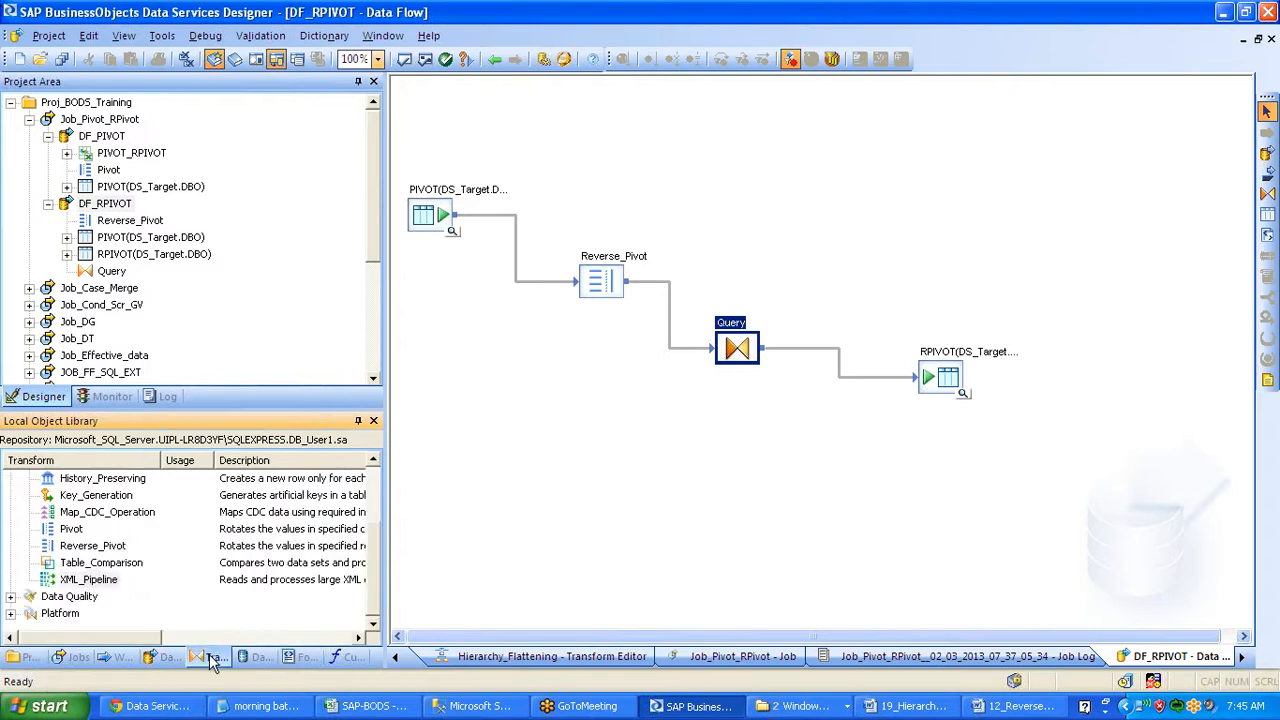
left_click(97, 583)
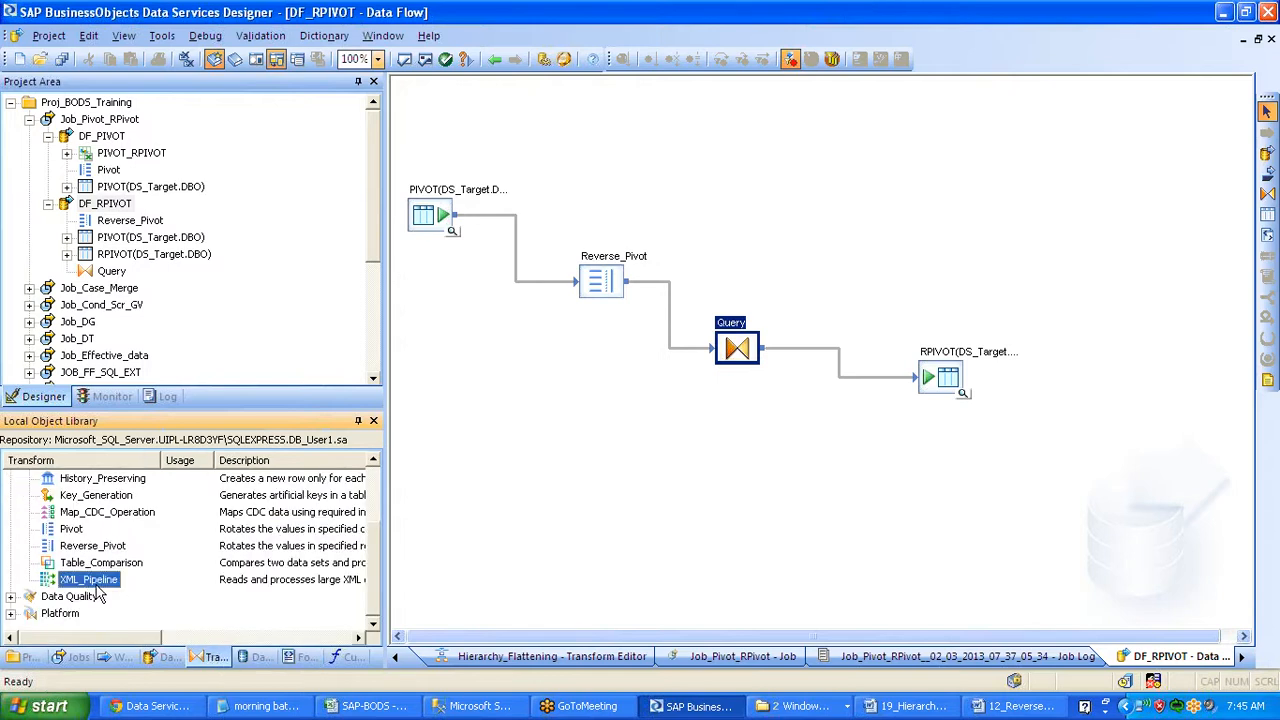
Examine the import settings for a new XML schema format and the .xsd files in XML Sources, and exit without importing
left_click(300, 657)
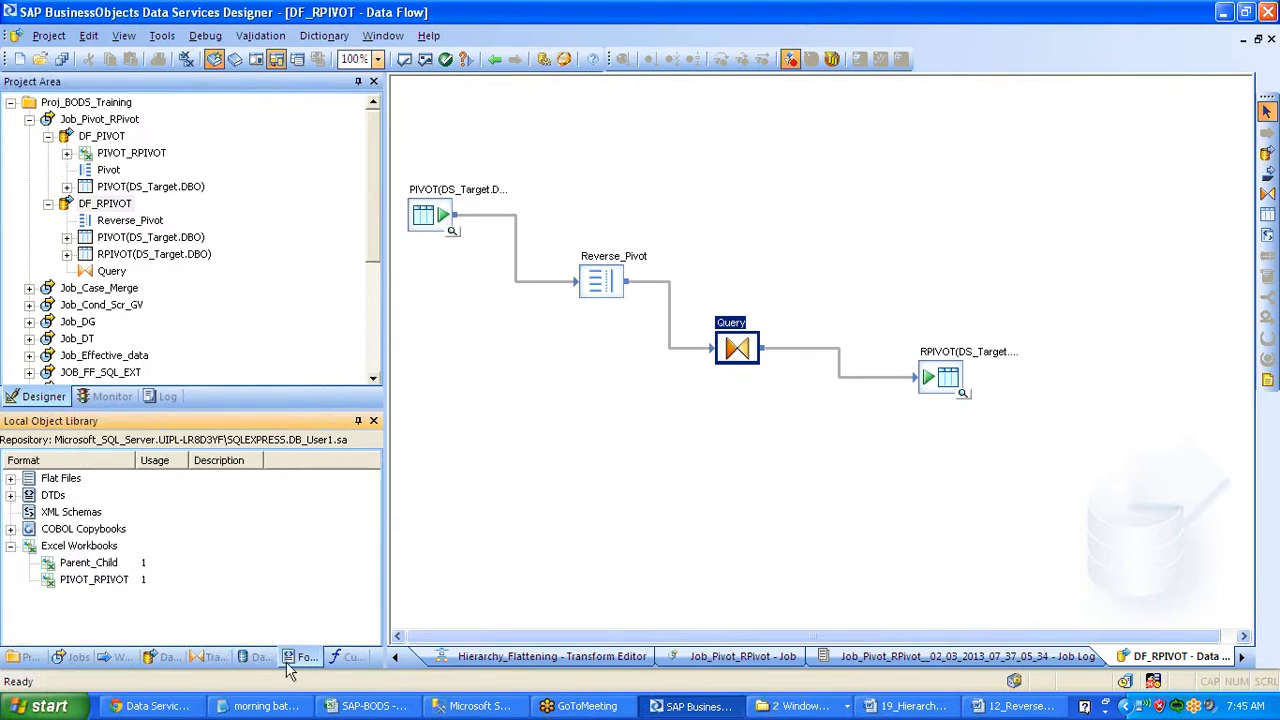
right_click(76, 514)
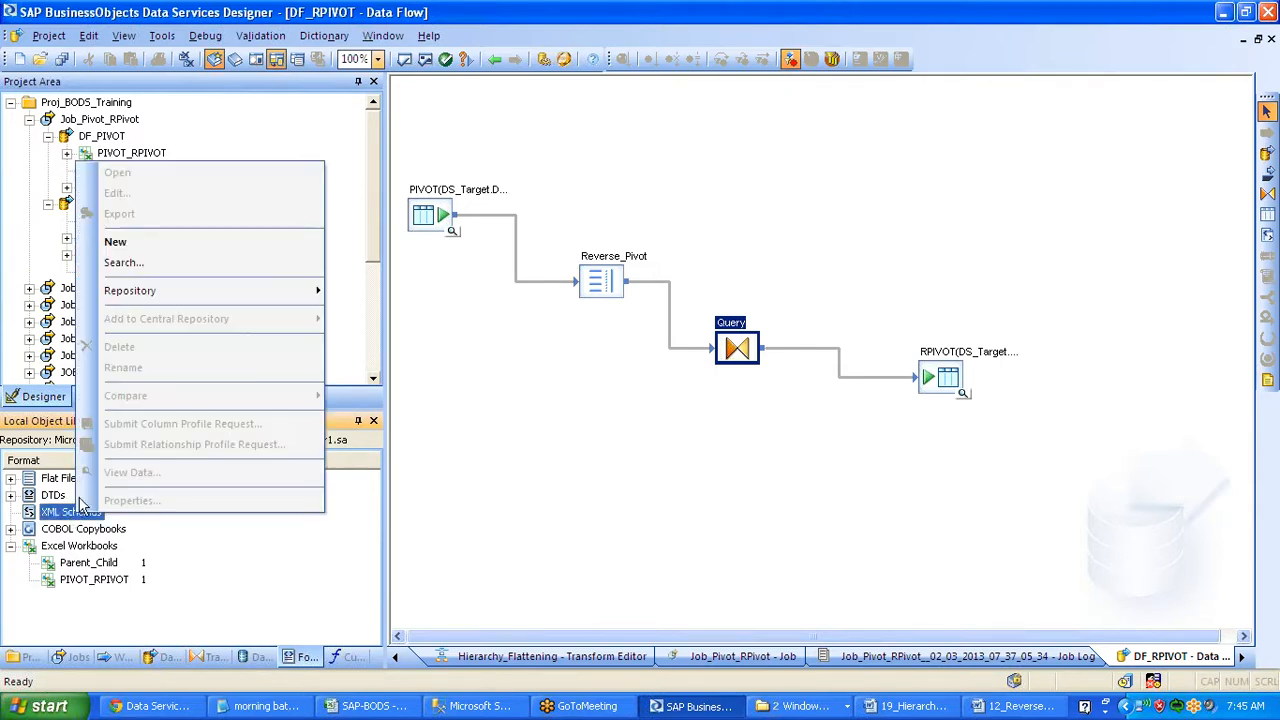
left_click(141, 242)
left_click(826, 274)
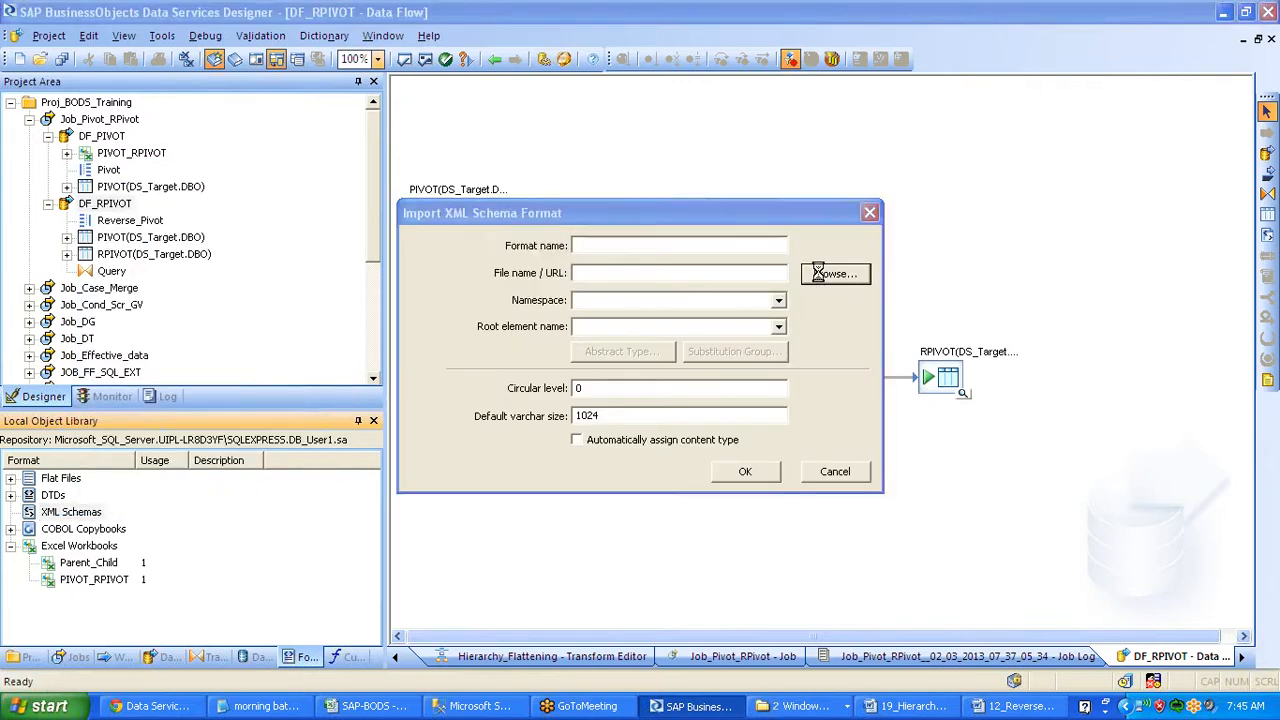
left_click(1271, 543)
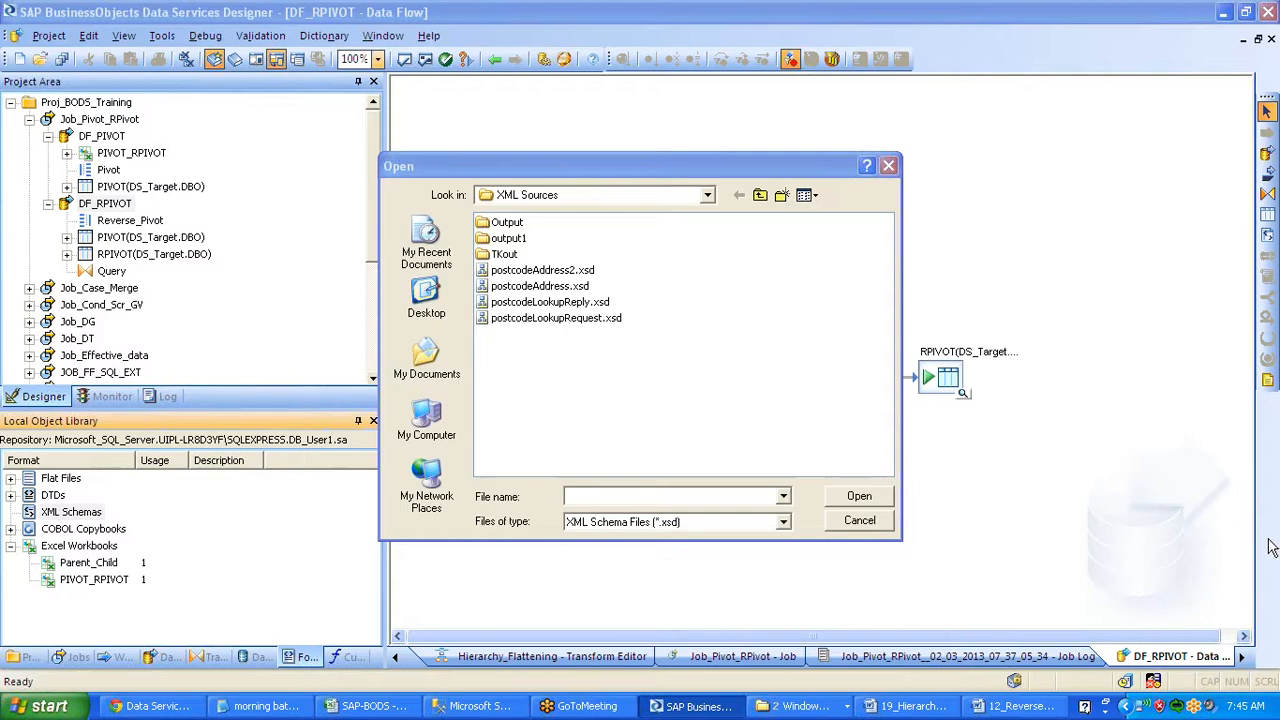
left_click(862, 522)
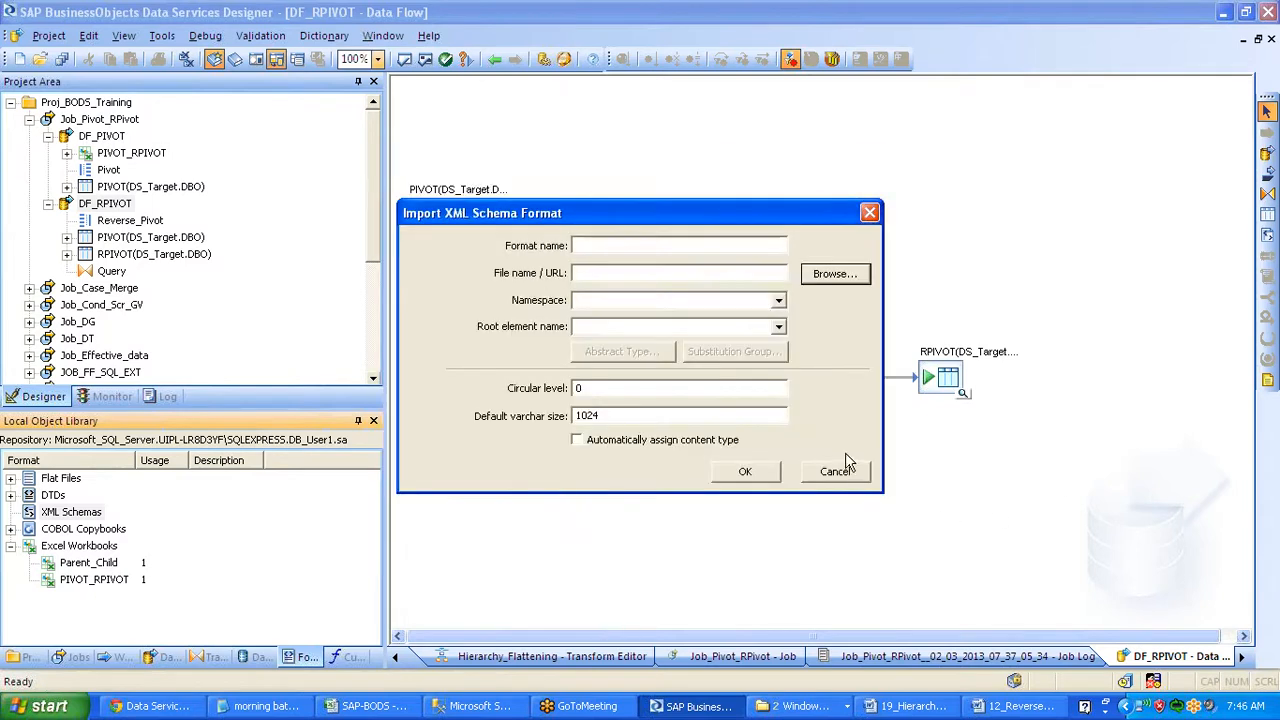
left_click(845, 468)
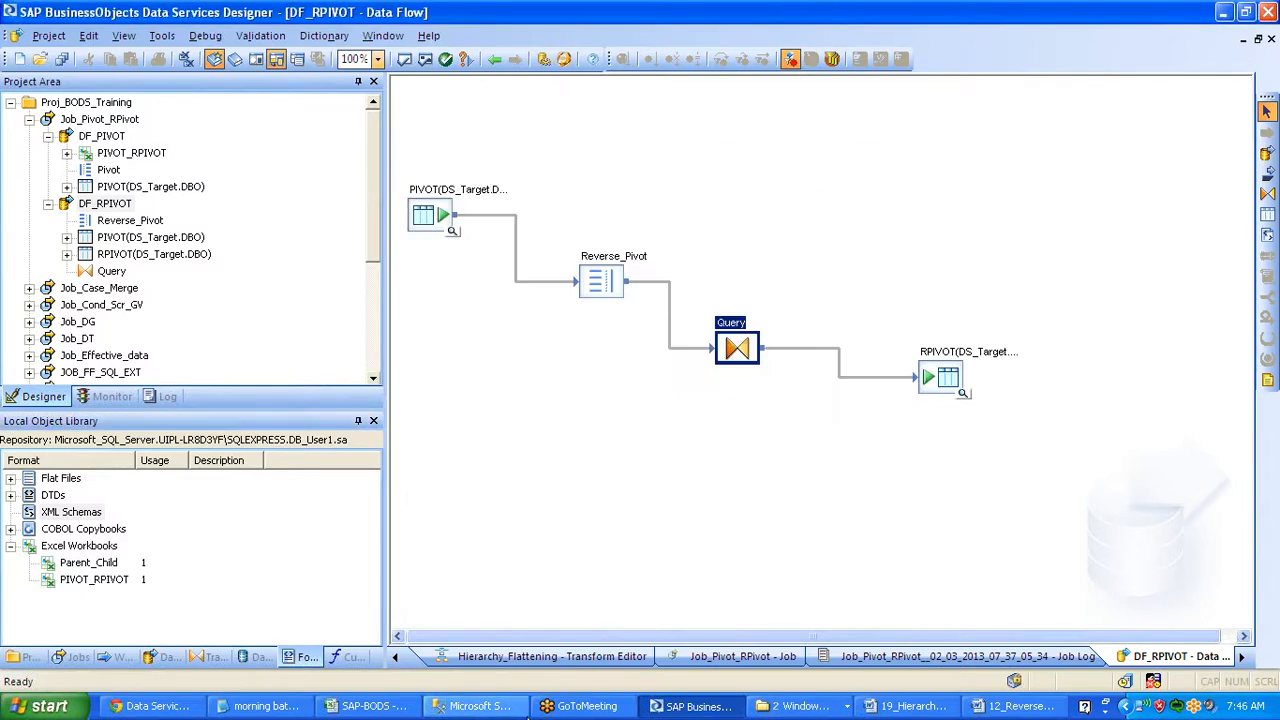
Review the fields and worksheet settings of the PIVOT_RPIVOT Excel workbook format and close it without changes
right_click(100, 582)
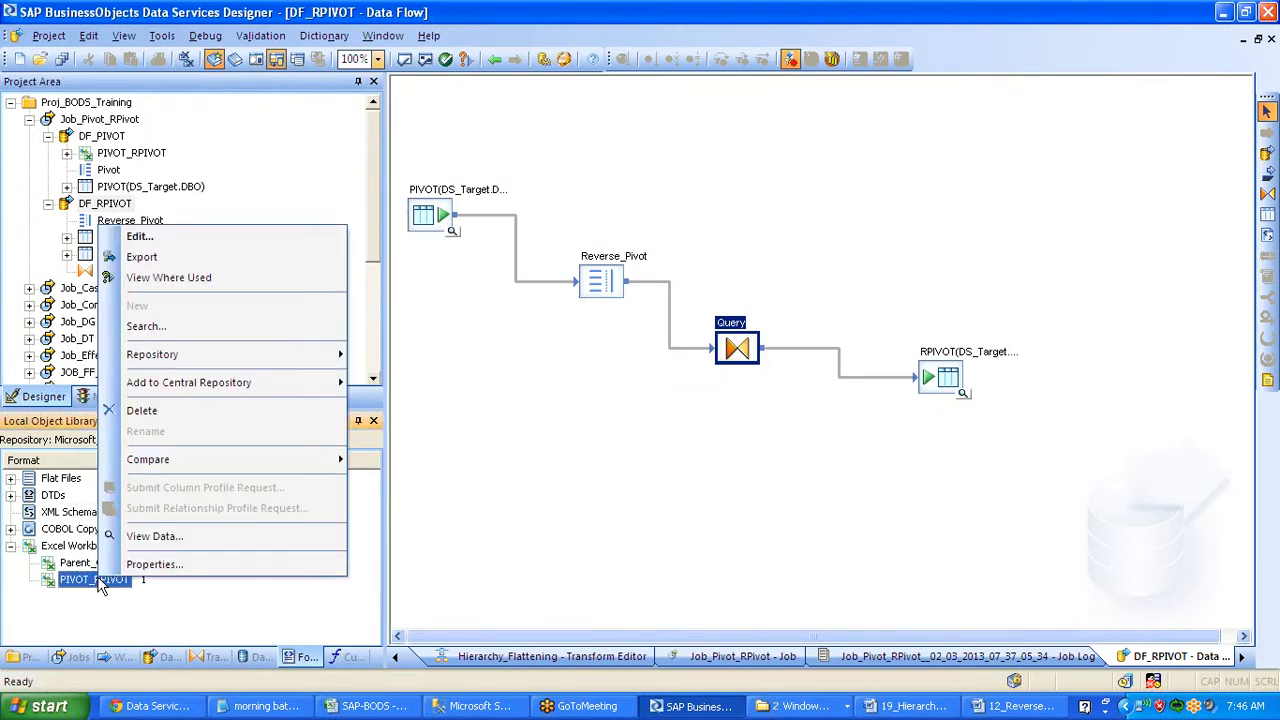
left_click(141, 238)
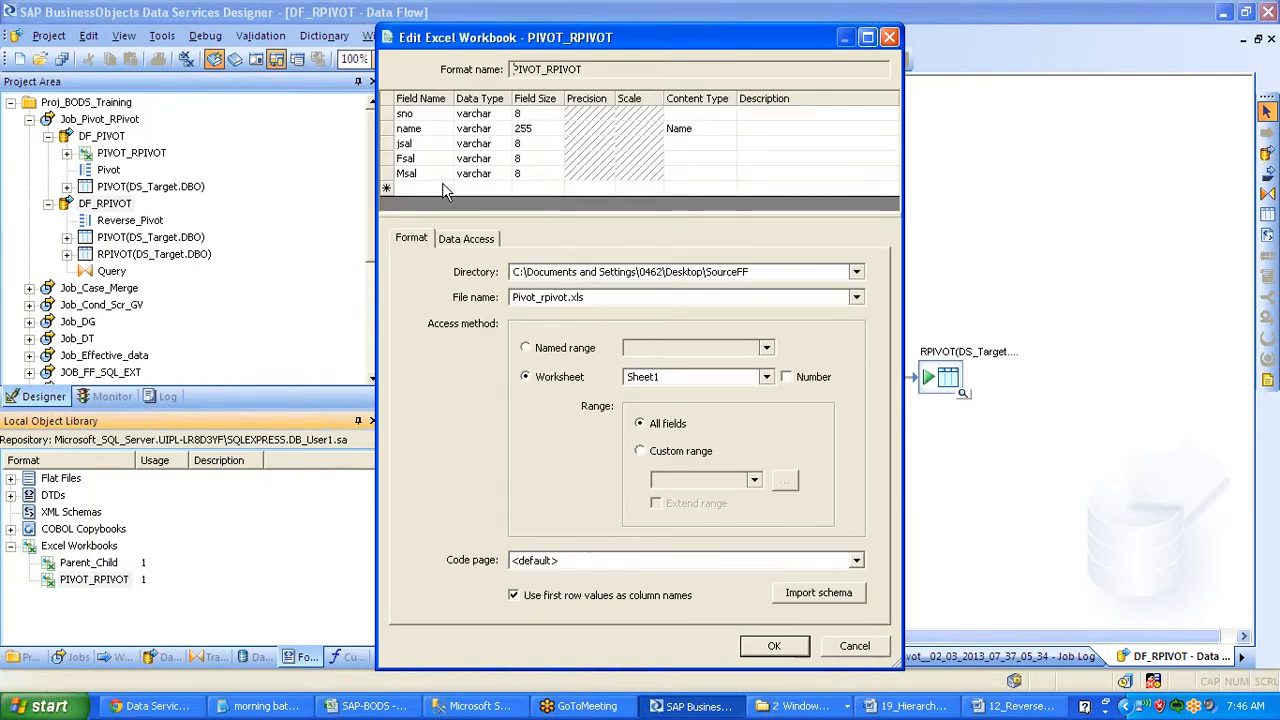
left_click(858, 650)
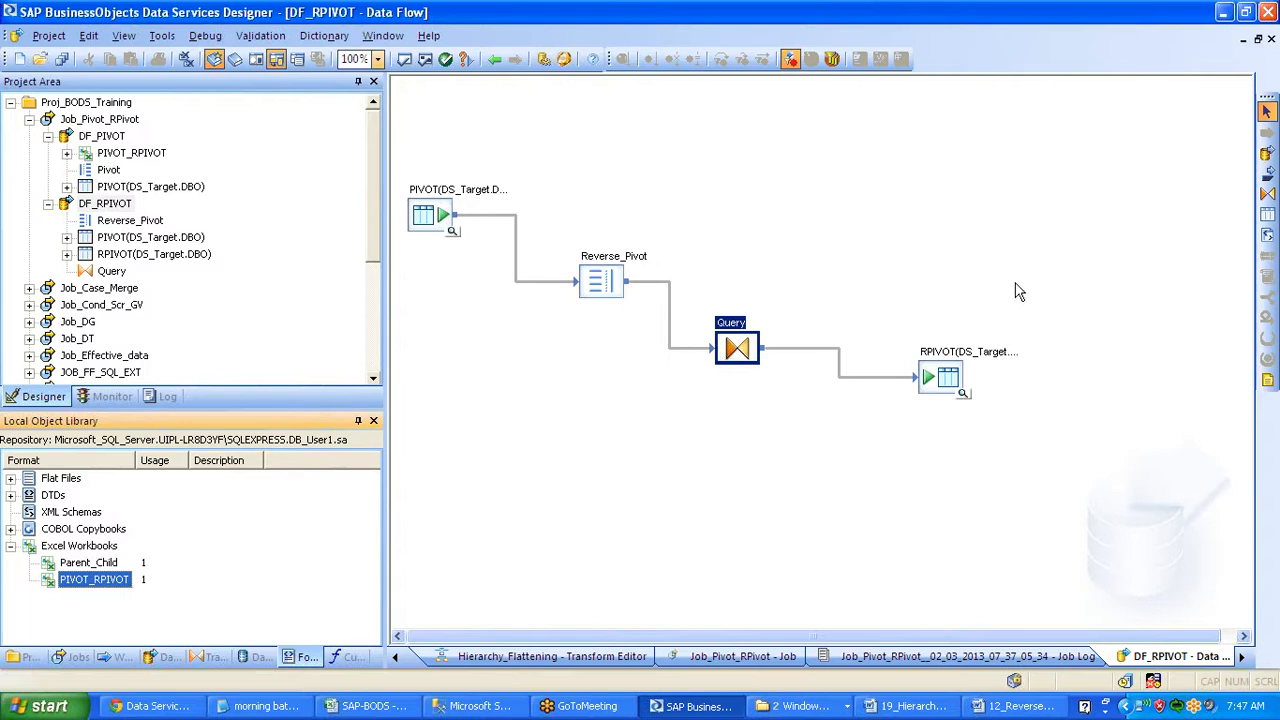
Review the fields and worksheet settings of the PIVOT_RPIVOT Excel workbook format again and exit without changes
left_click(1012, 323)
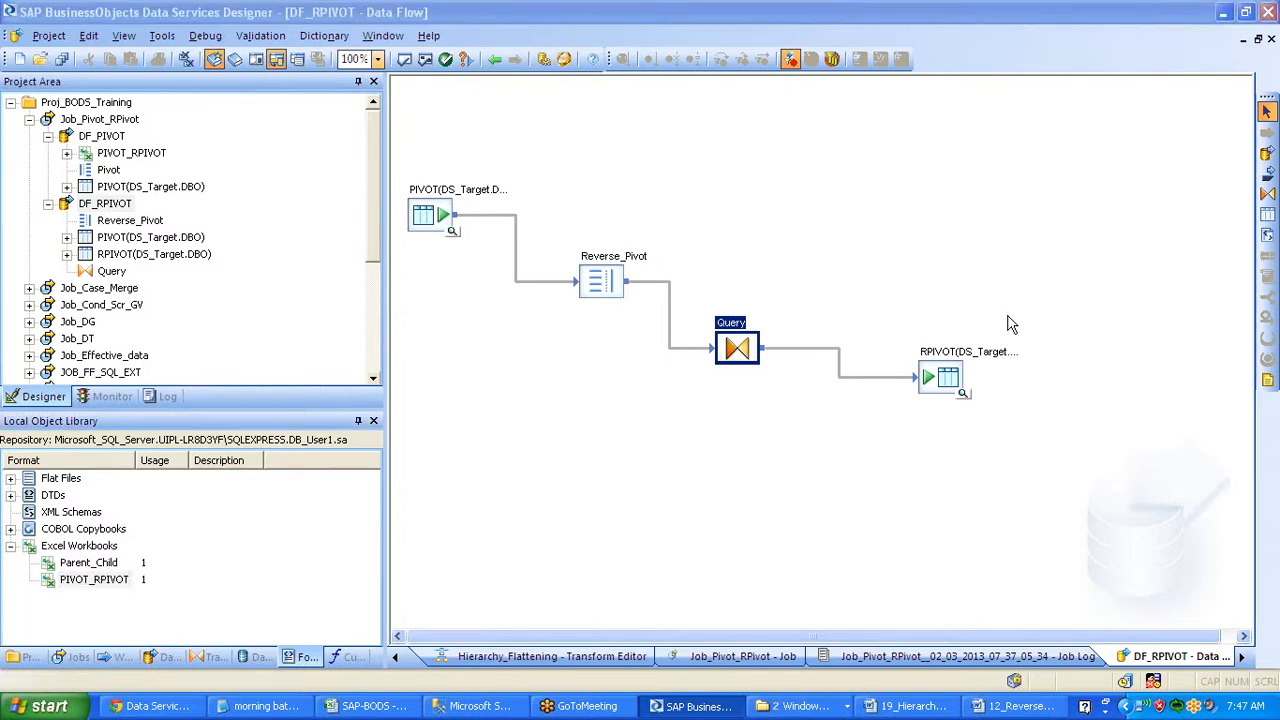
left_click(210, 657)
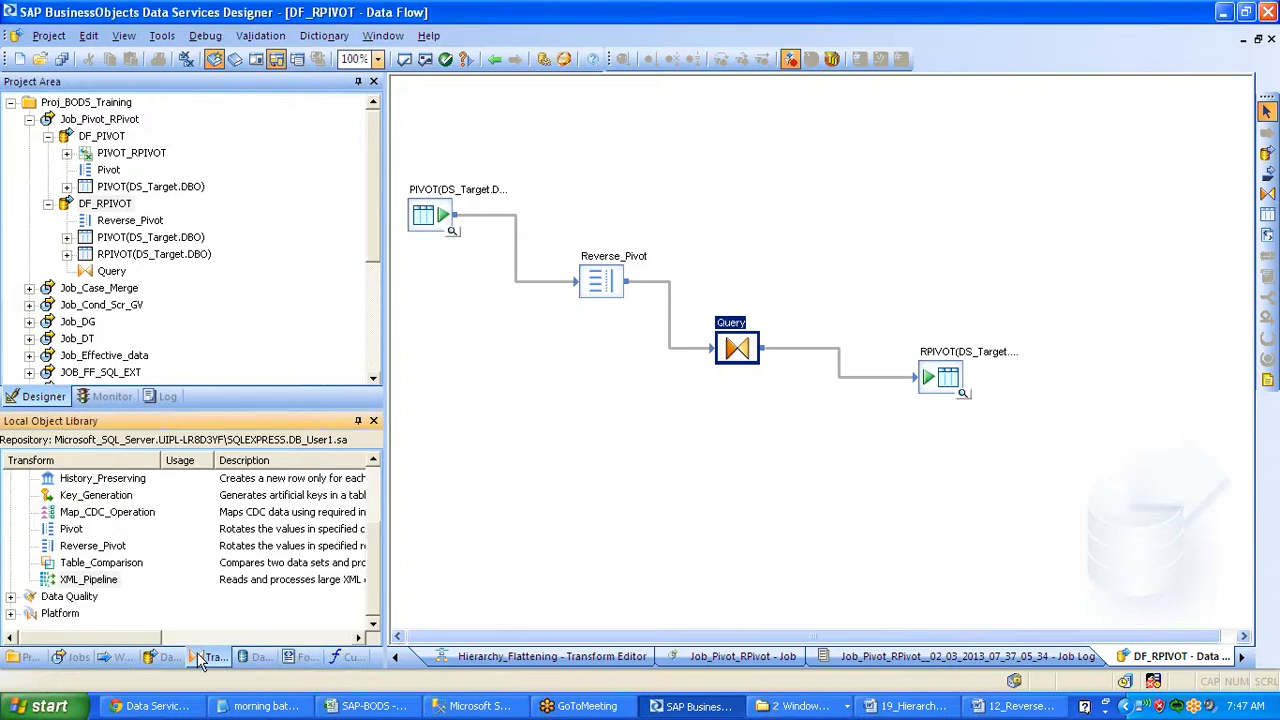
left_click(302, 657)
right_click(101, 584)
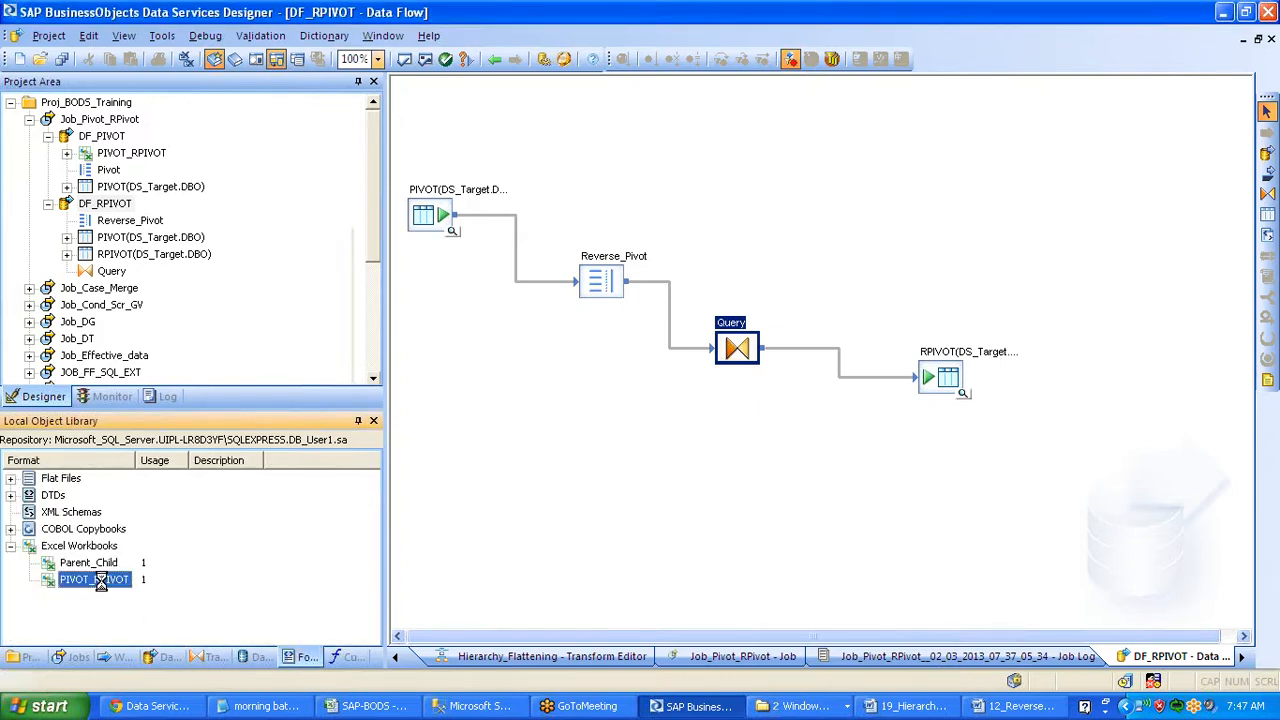
left_click(165, 244)
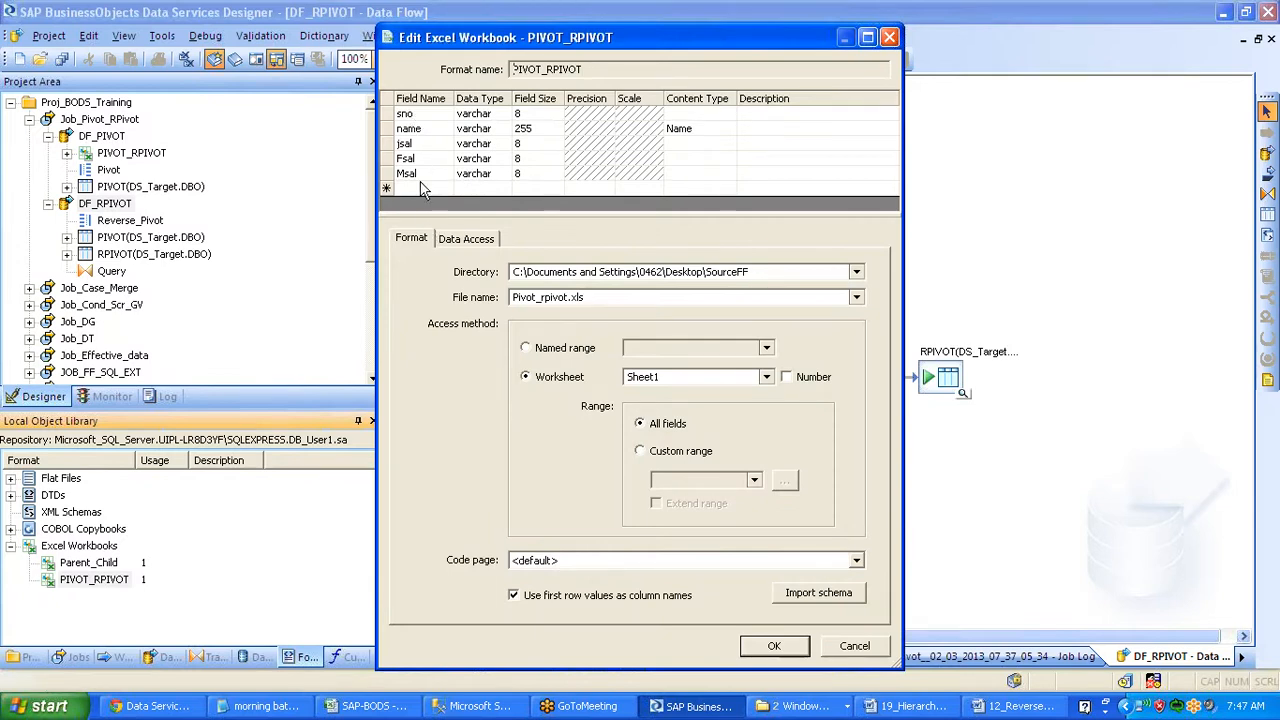
left_click(853, 647)
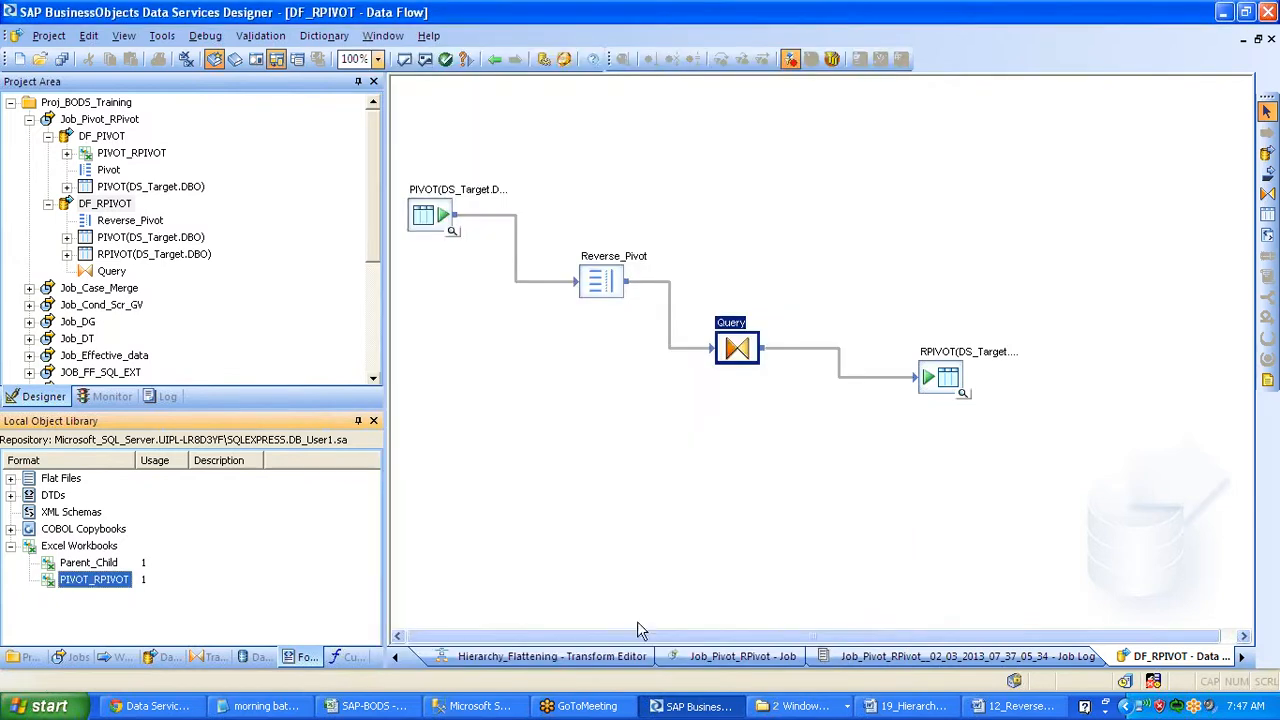
Examine the column metadata of the SQL template table in DS_Target and return to the DF_RPIVOT data flow
left_click(258, 657)
left_click(105, 528)
right_click(105, 528)
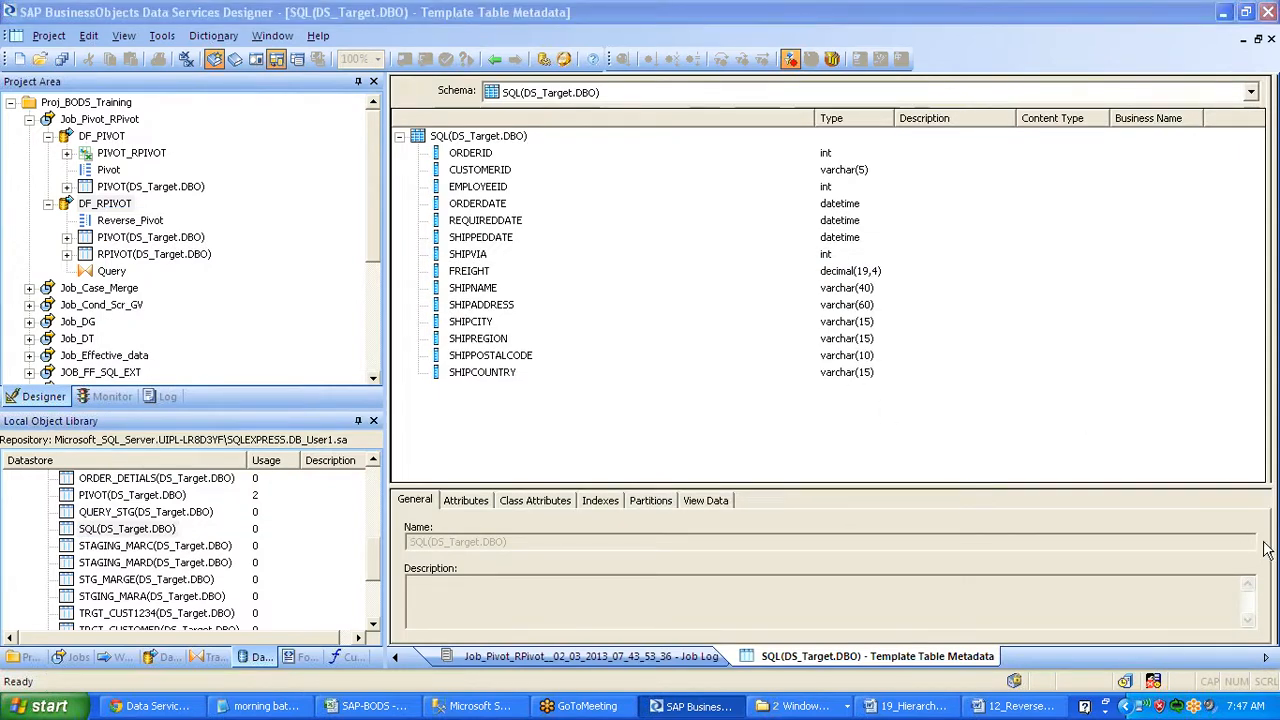
left_click(784, 387)
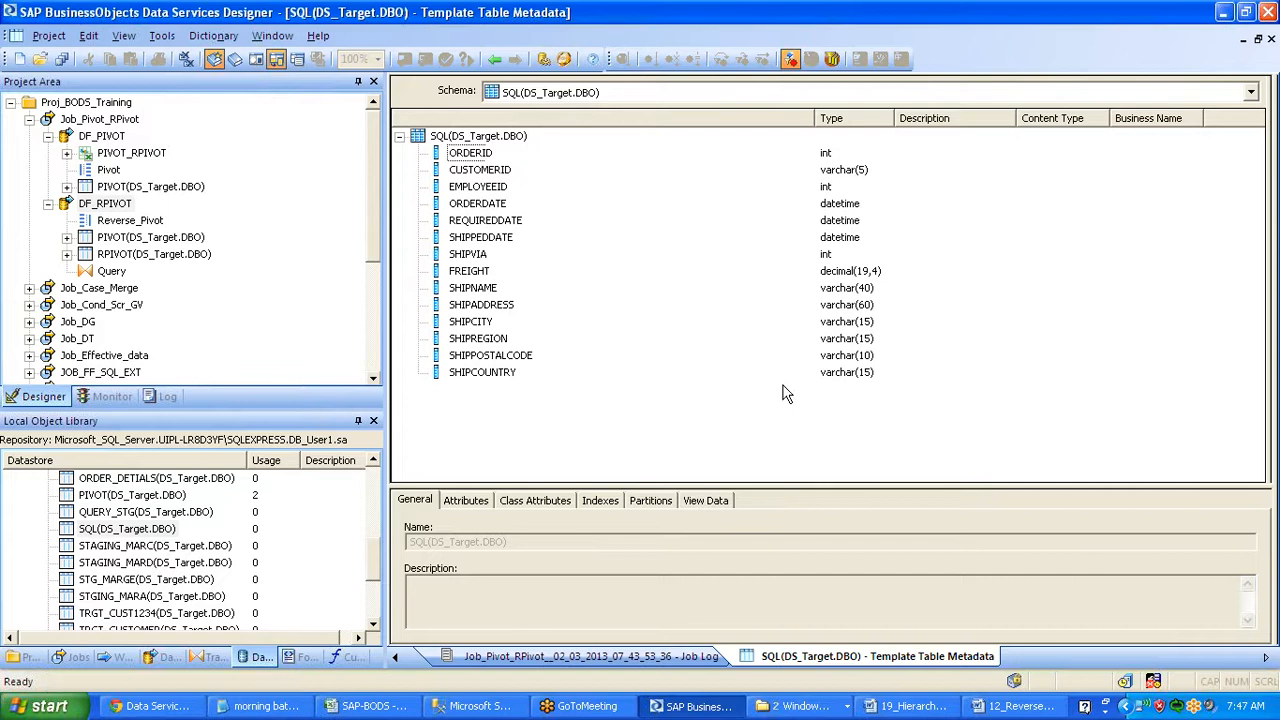
left_click(493, 60)
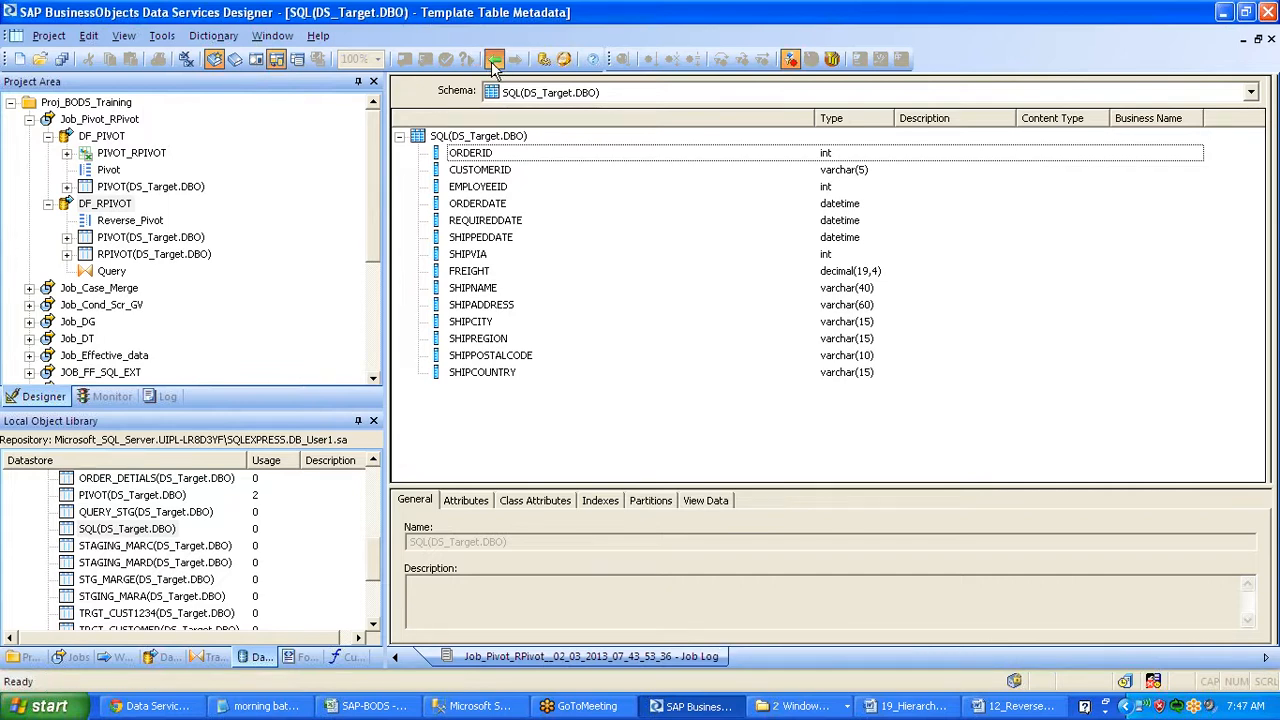
left_click(494, 65)
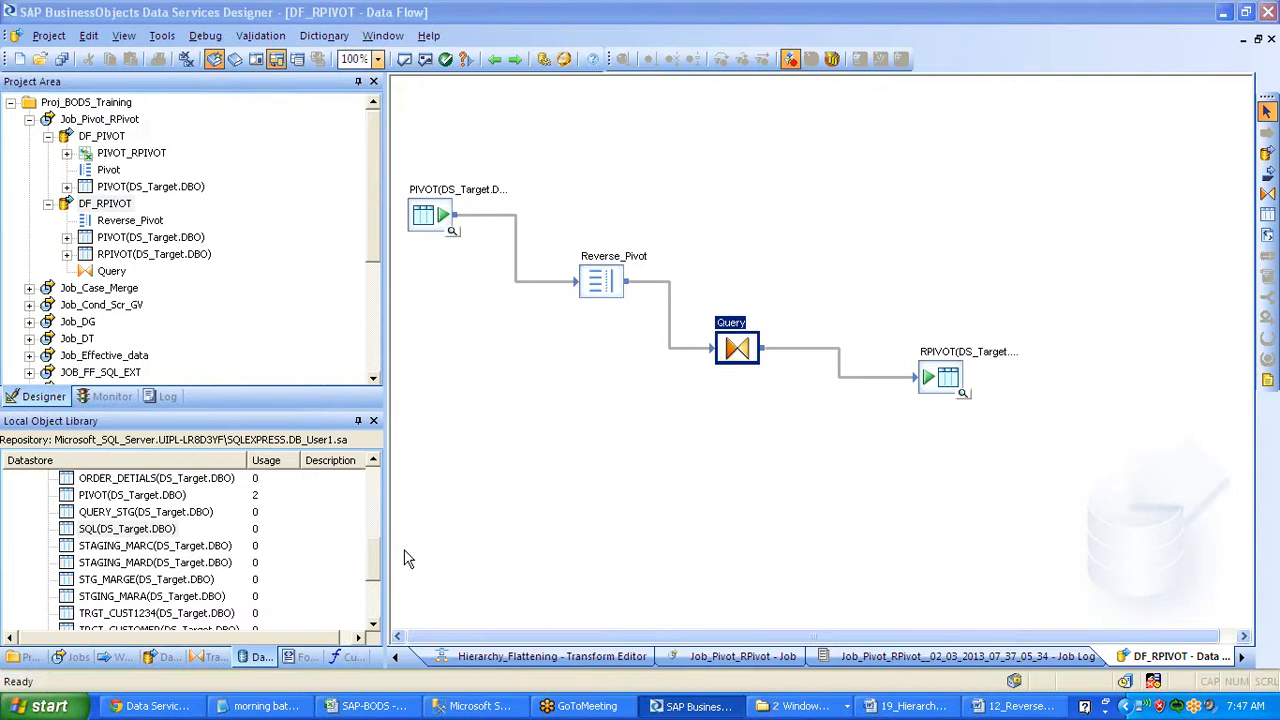
Start a new XML schema format and choose postcodeAddress.xsd from the XML Sources folder as its file
left_click(303, 657)
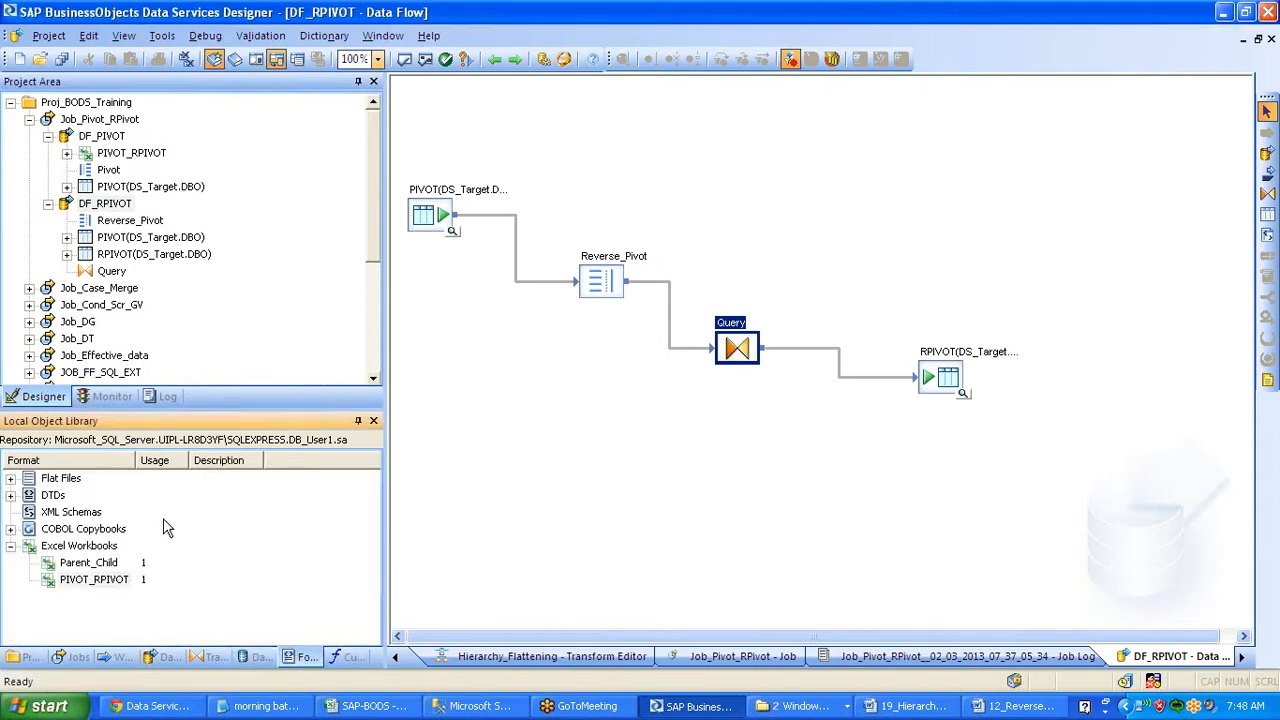
right_click(80, 512)
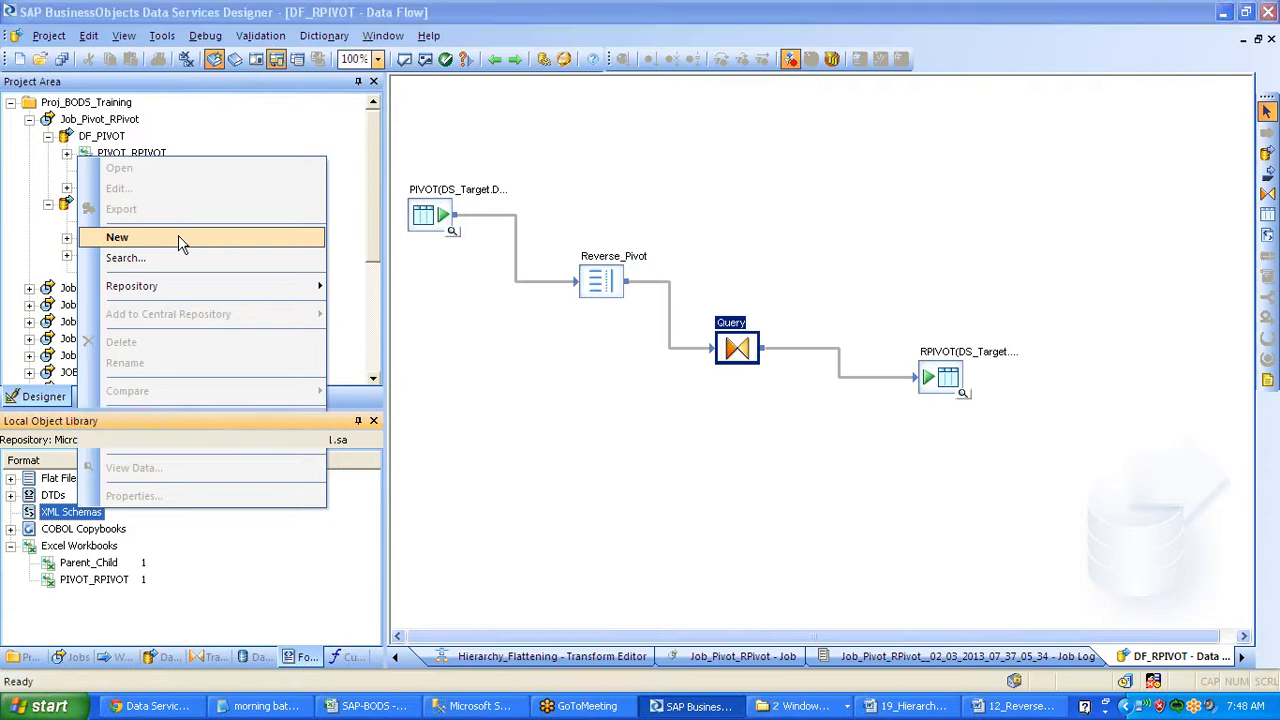
left_click(178, 240)
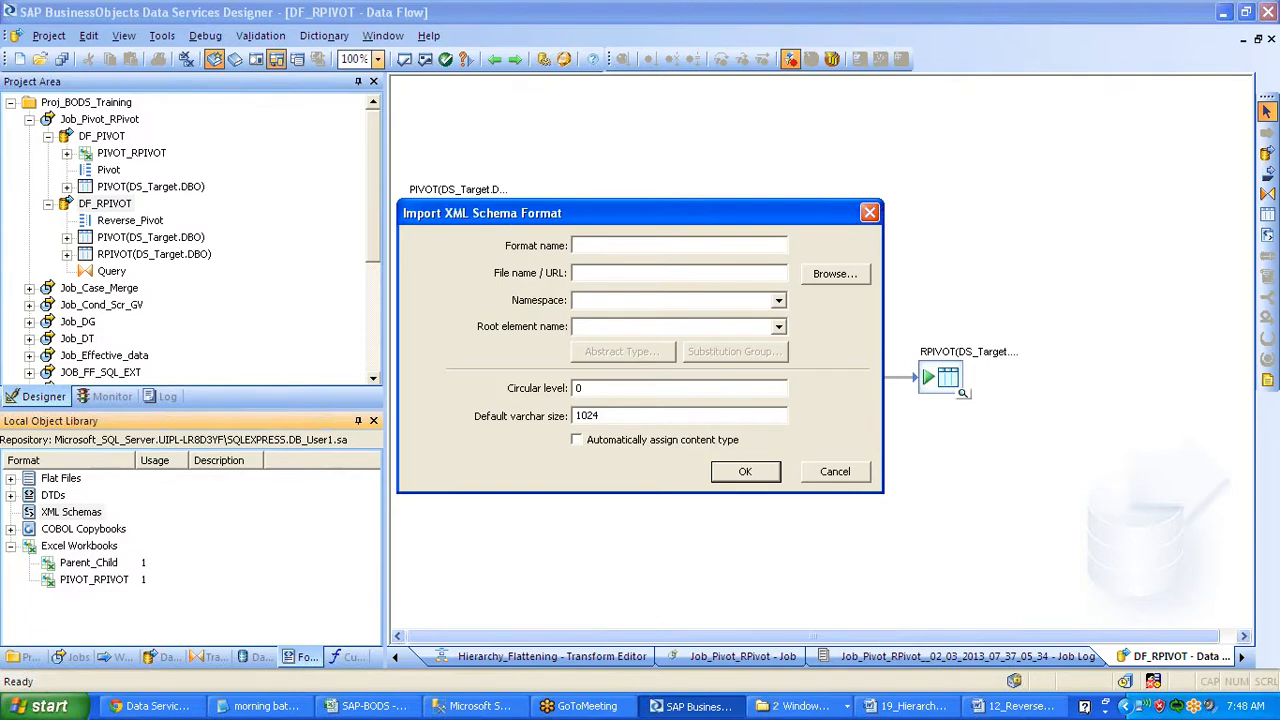
left_click(860, 279)
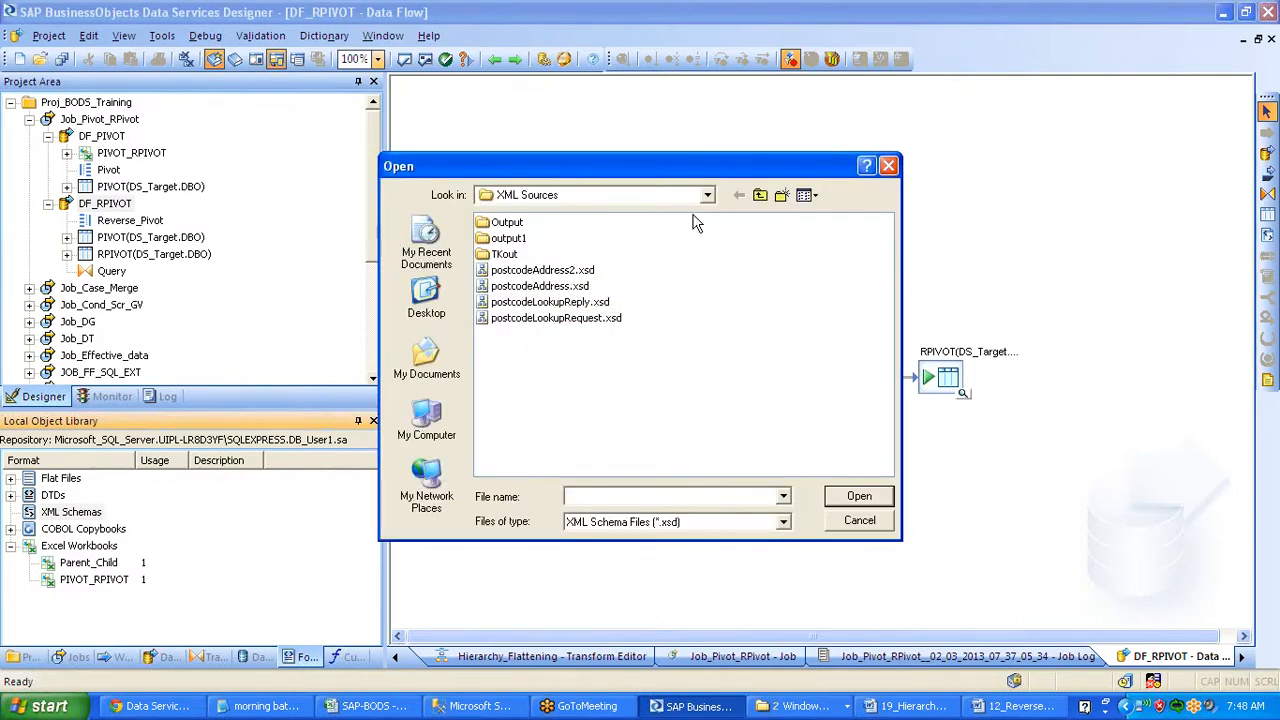
left_click(572, 288)
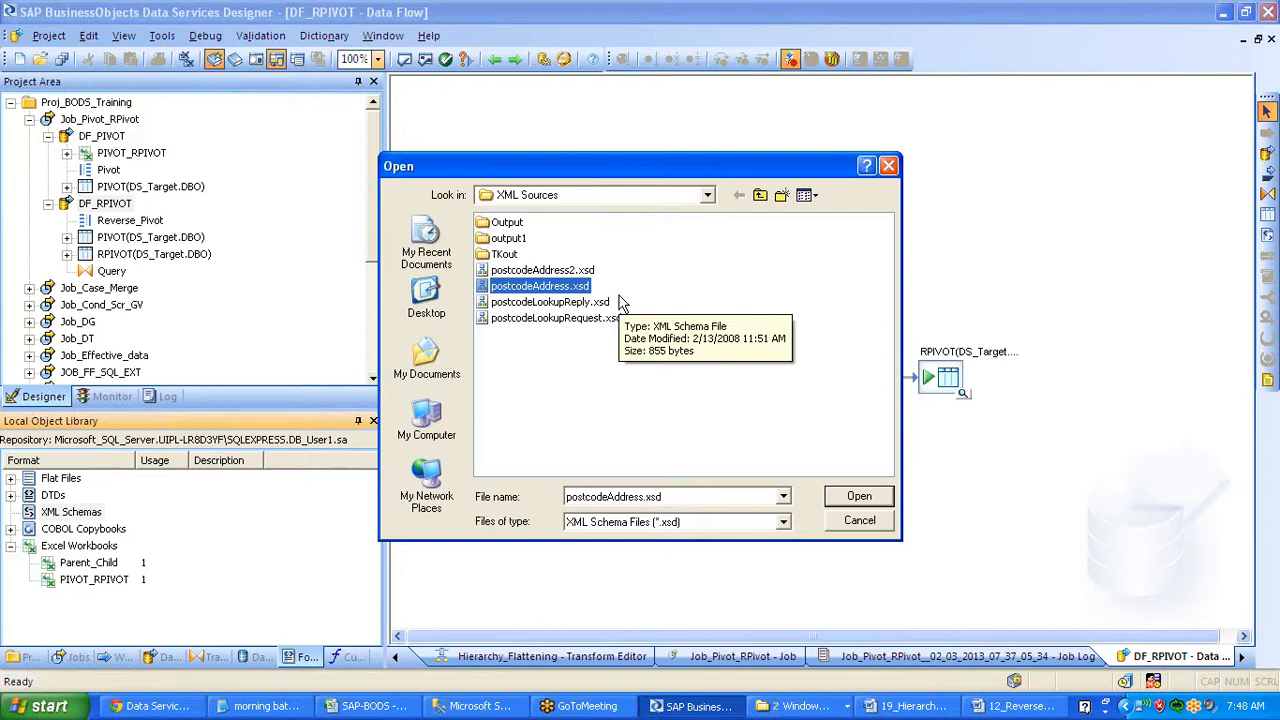
left_click(860, 500)
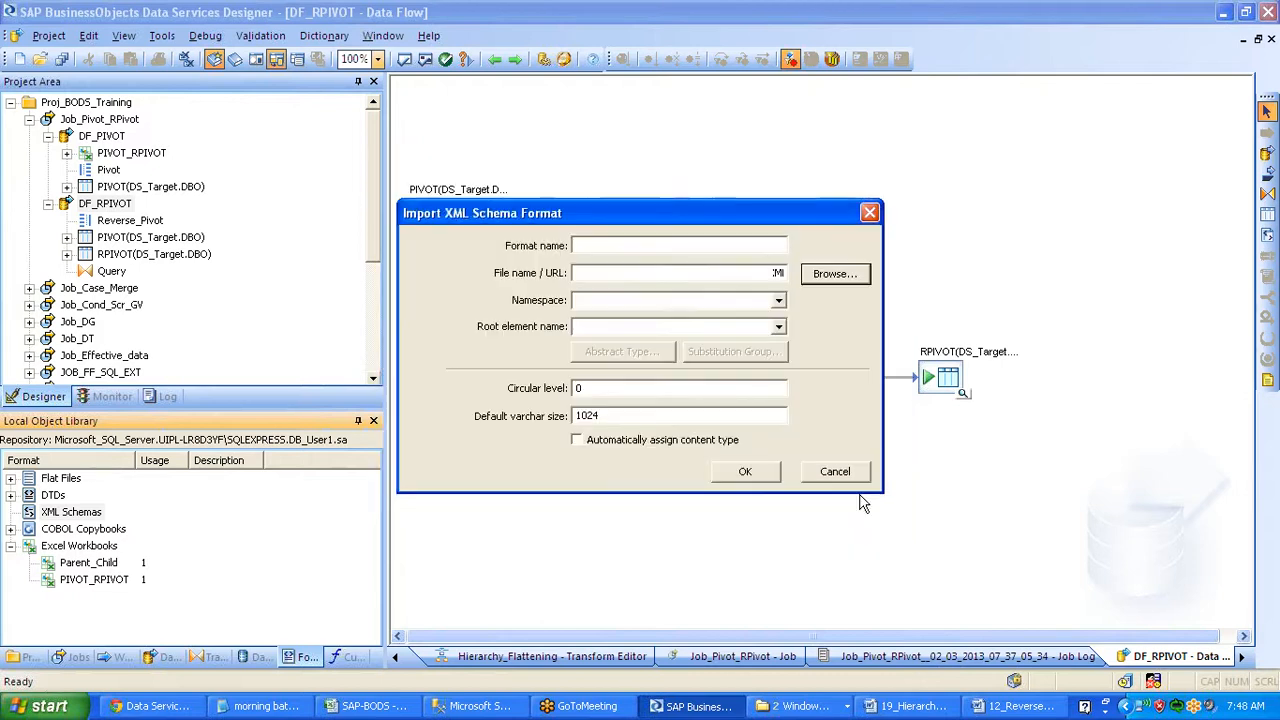
Set the root element to postcodeAddress, name the format postcodeAddress, and import the XML schema
left_click(778, 301)
left_click(812, 324)
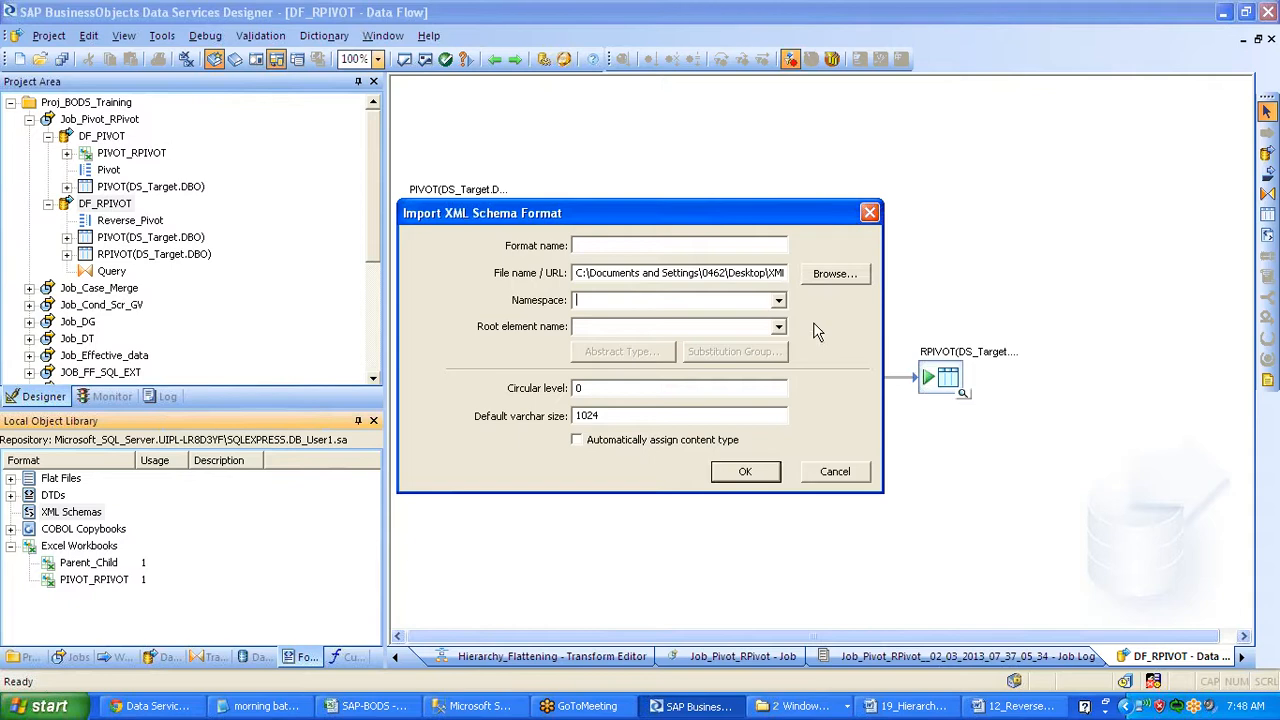
left_click(778, 326)
left_click(775, 356)
key("ctrl+c")
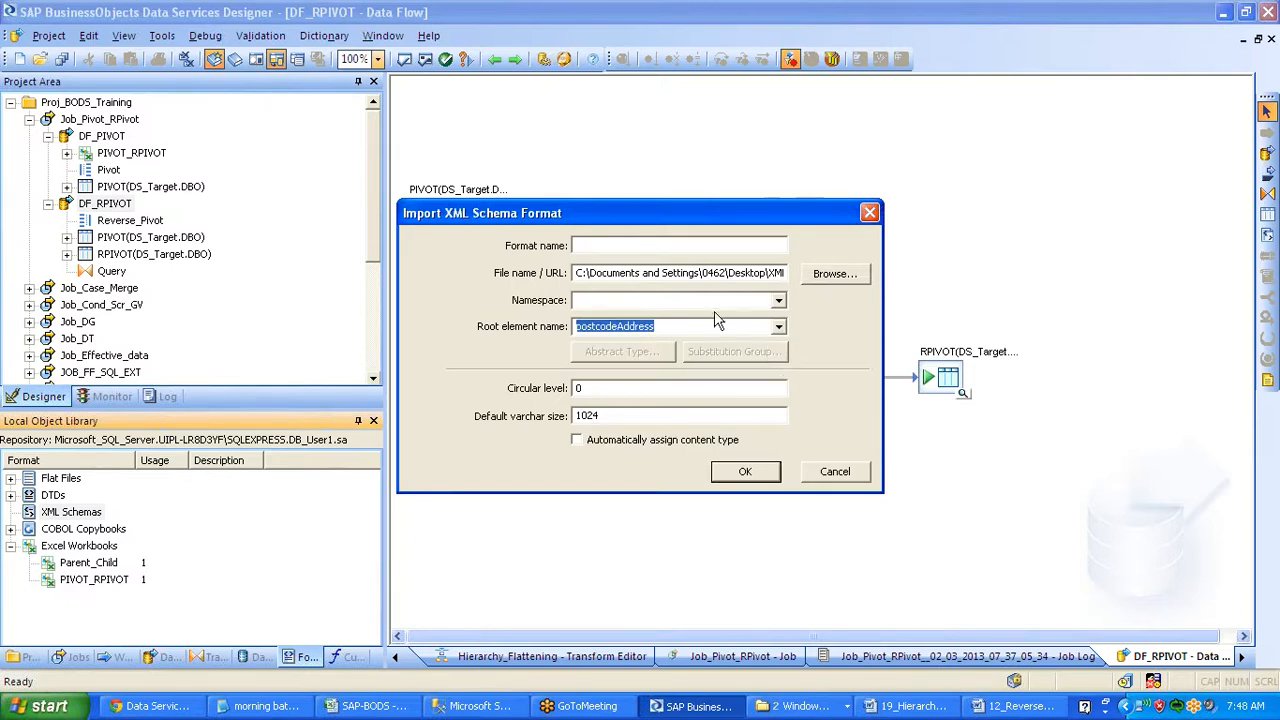
left_click(630, 245)
key("ctrl+v")
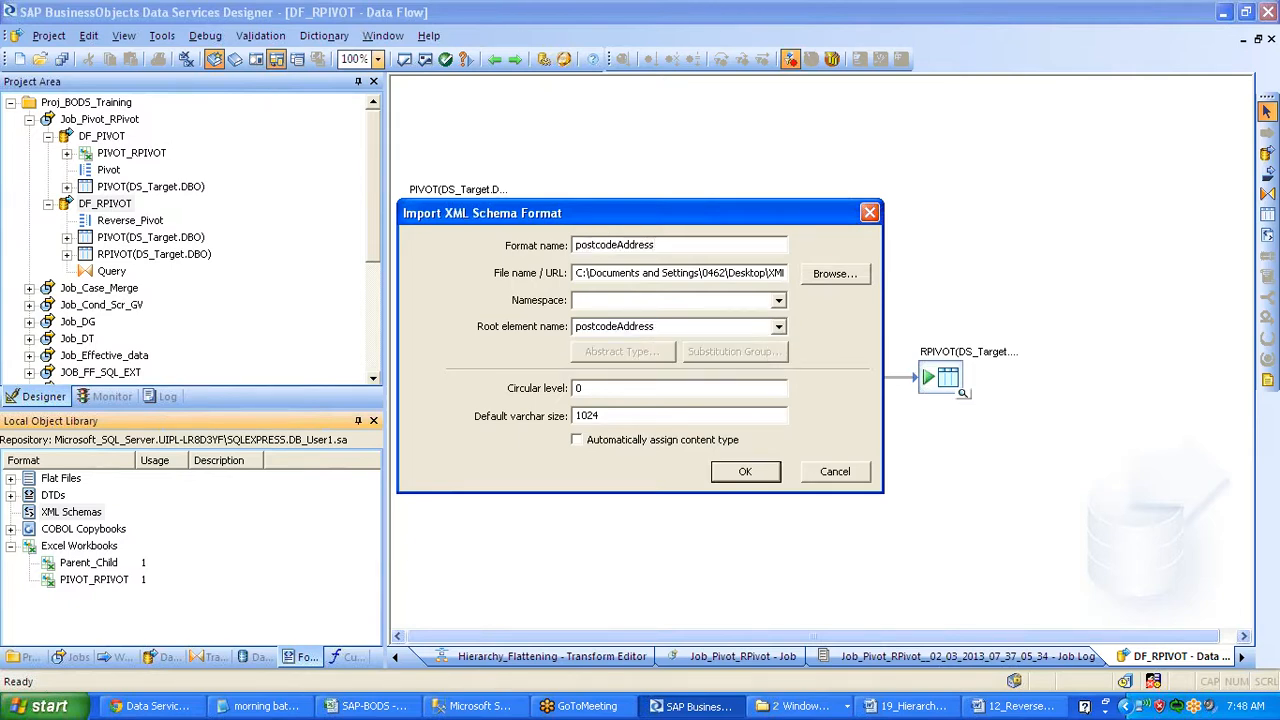
left_click(729, 476)
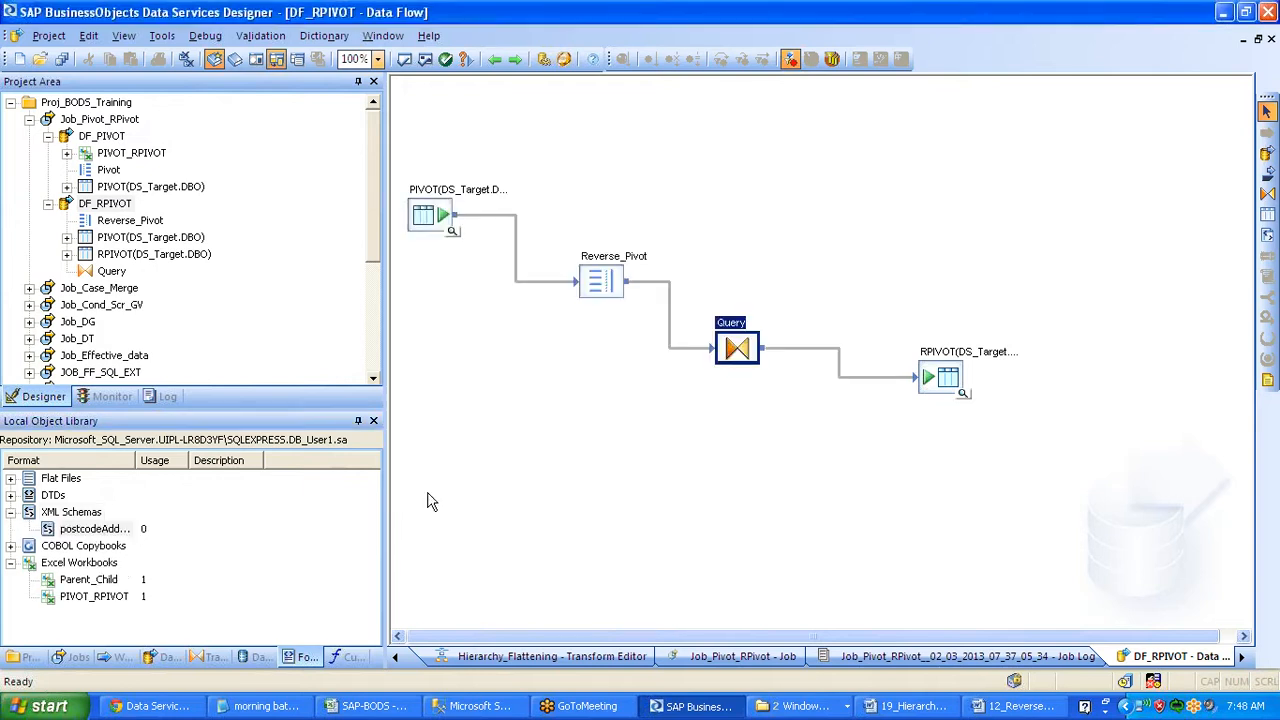
Examine the nested groups and the postcode and address fields of the postcodeAddress XML format, and return to the DF_RPIVOT data flow
left_click_drag(110, 529, 127, 535)
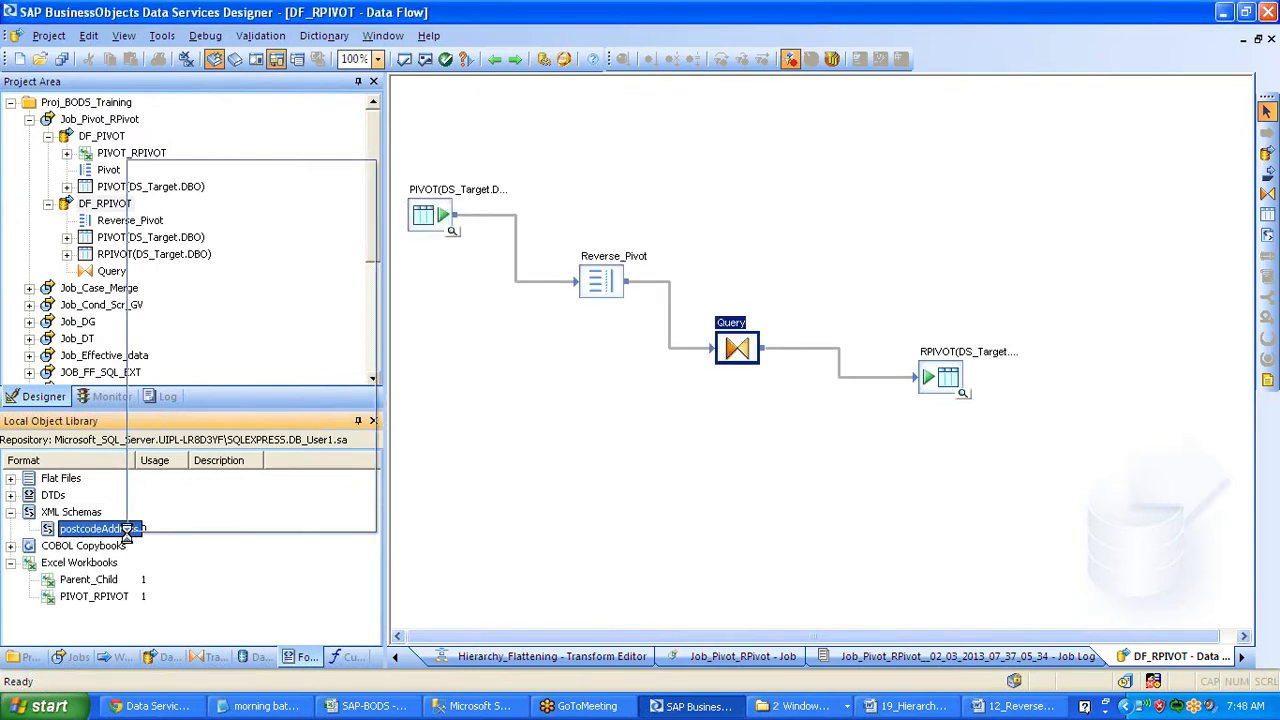
right_click(127, 535)
left_click(168, 171)
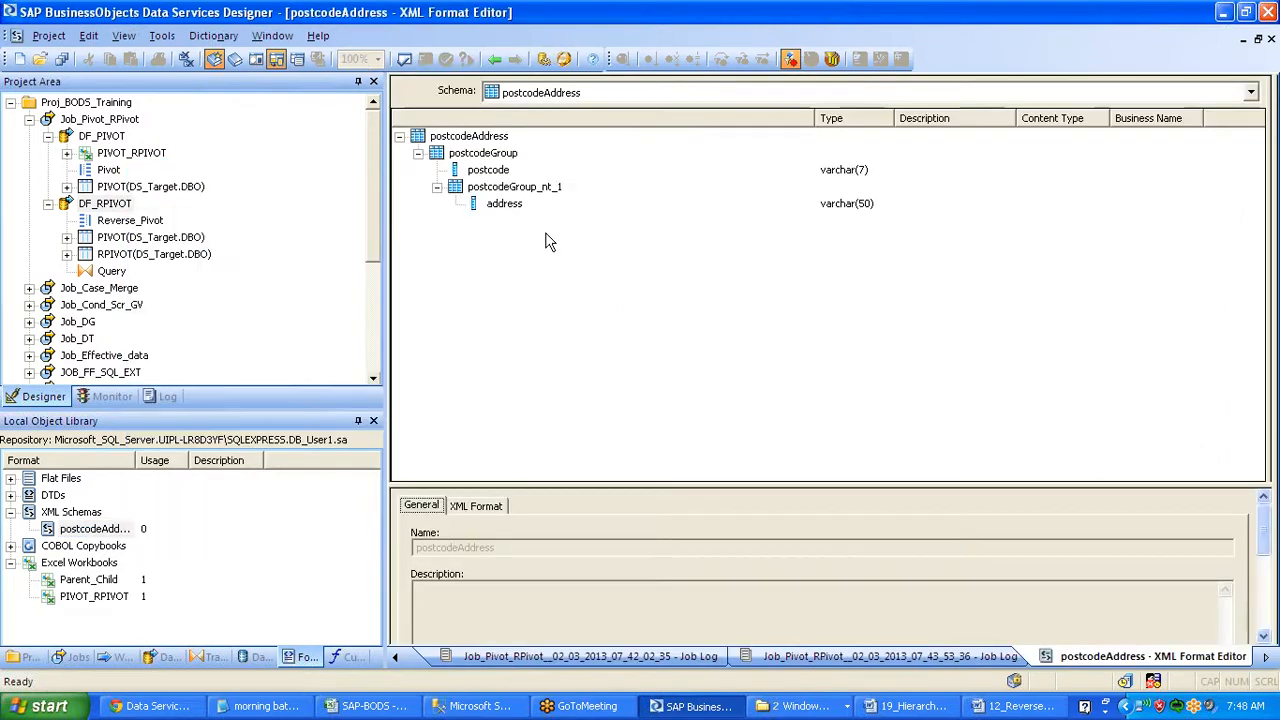
left_click(470, 140)
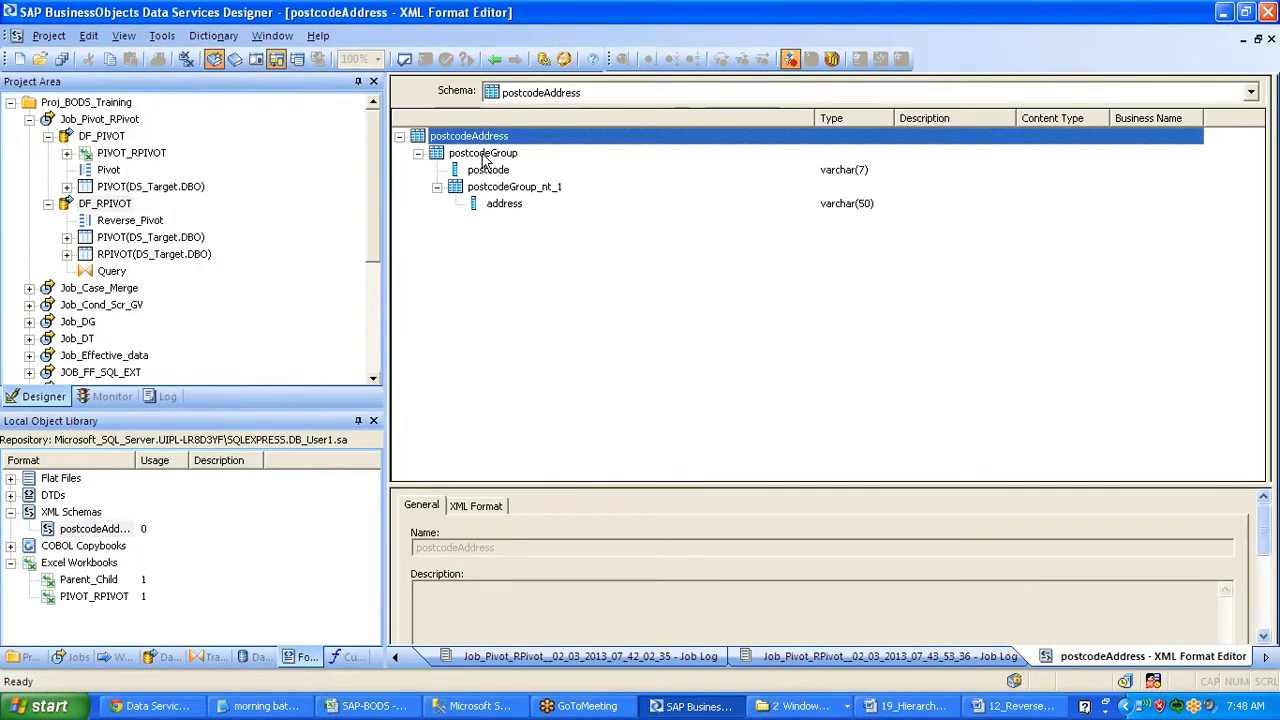
left_click(484, 154)
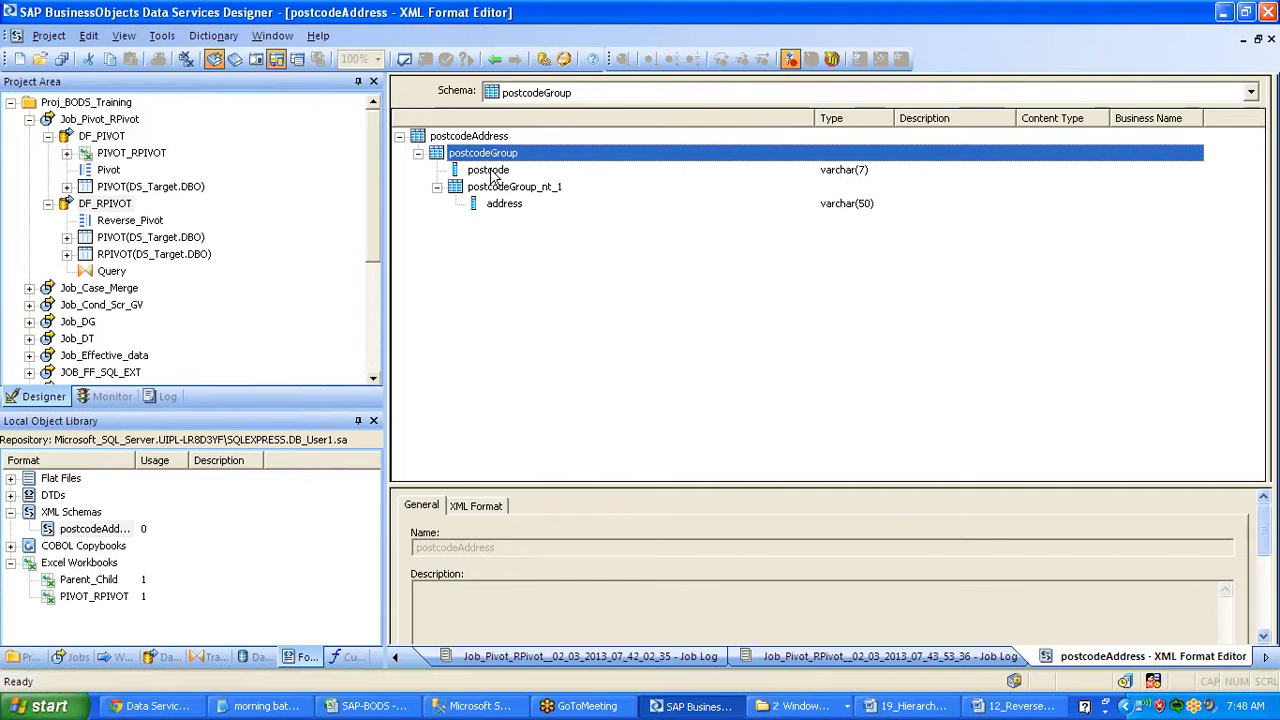
left_click(492, 172)
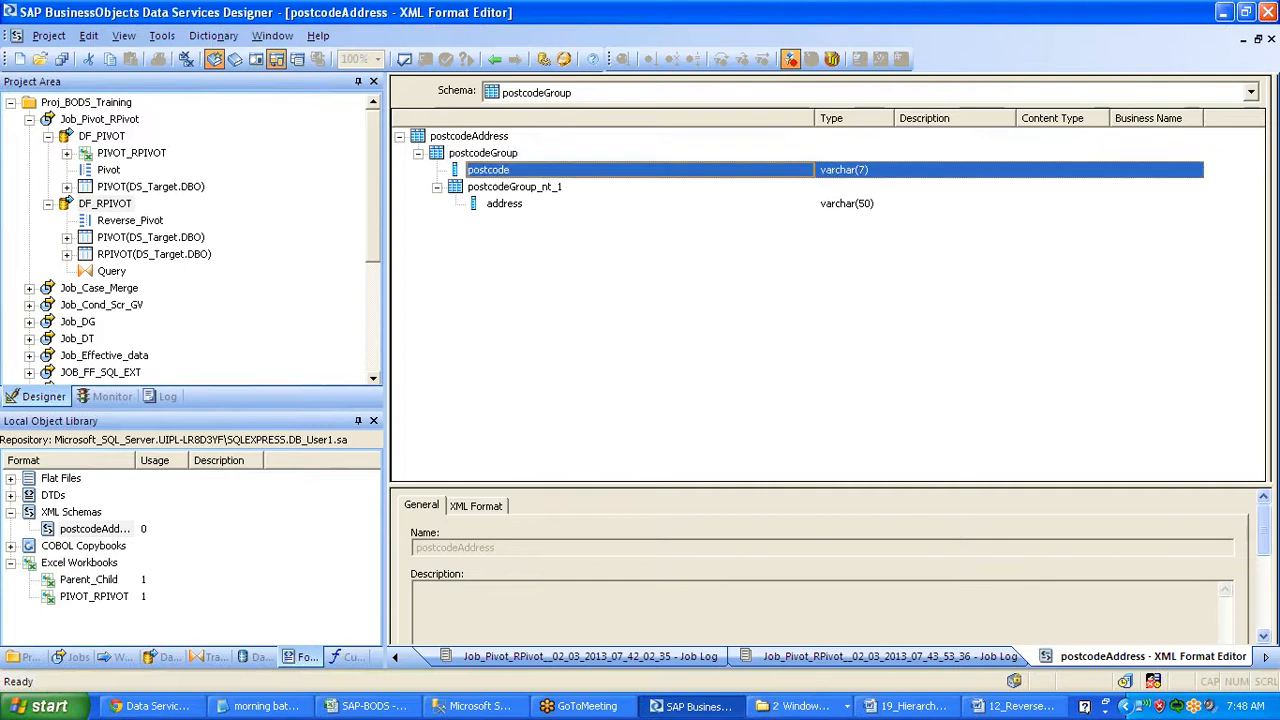
left_click(514, 190)
left_click(517, 206)
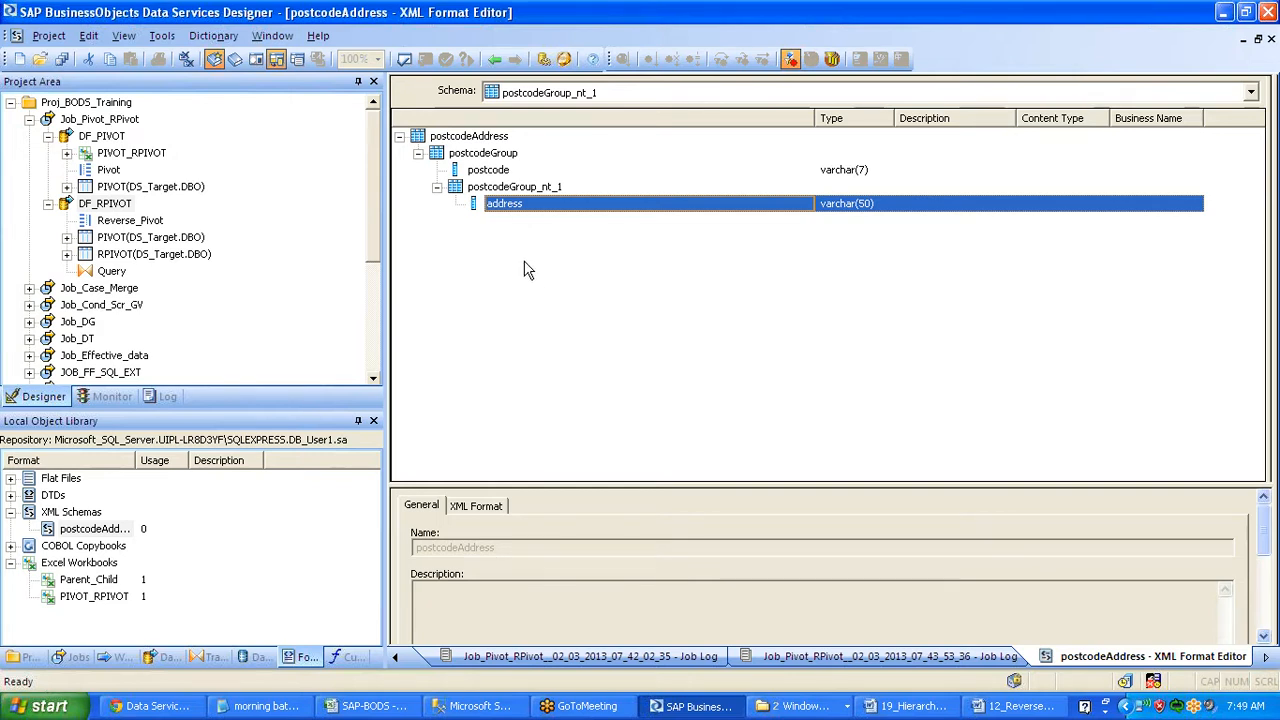
left_click(480, 172)
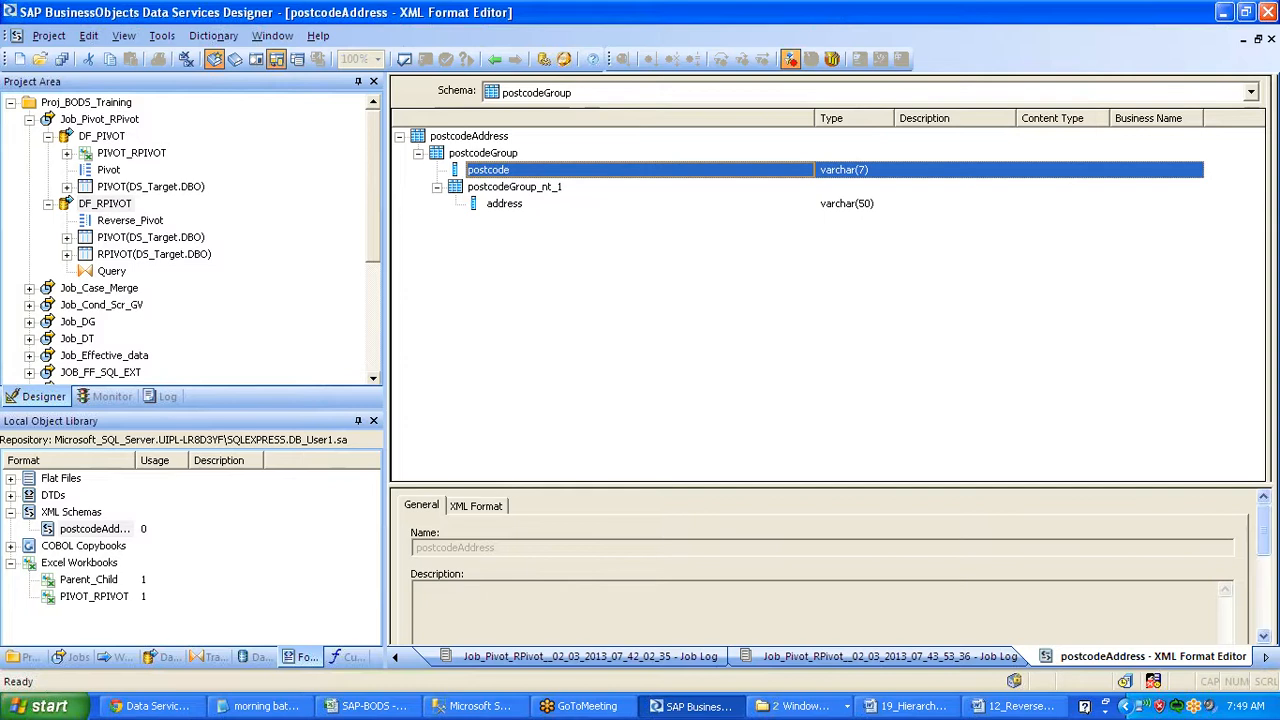
left_click(504, 203)
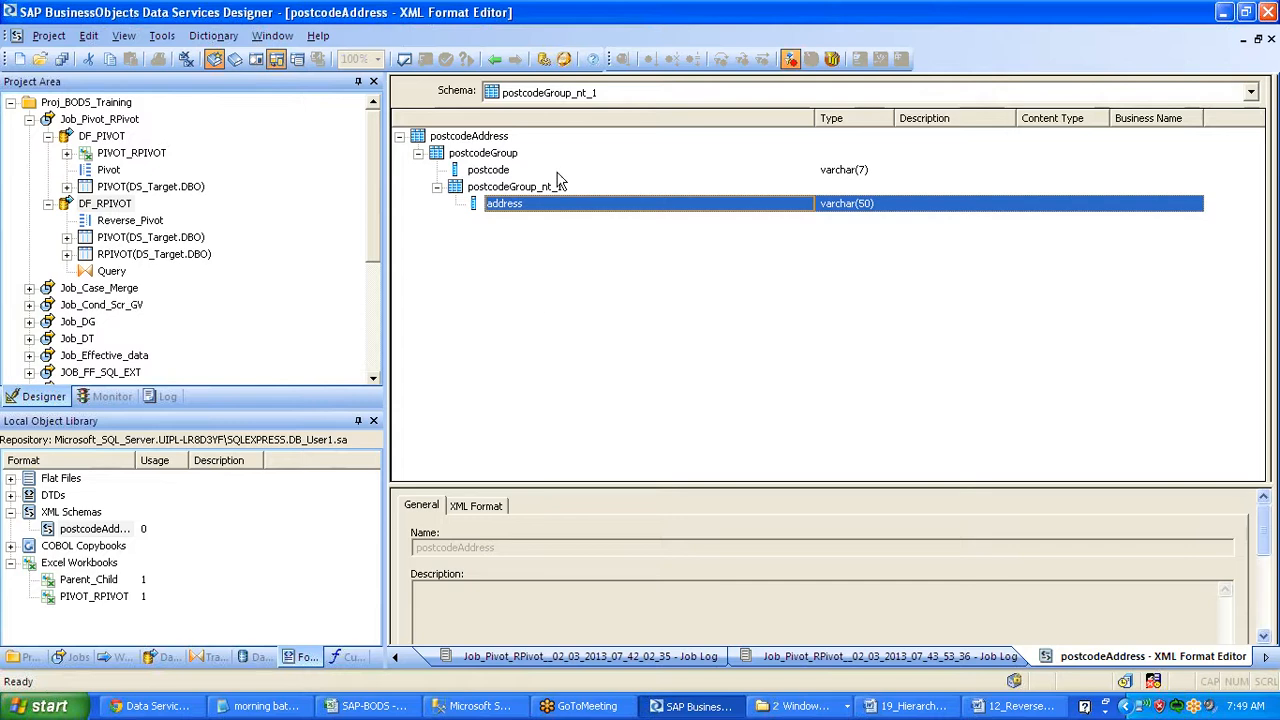
left_click(495, 60)
left_click(495, 60)
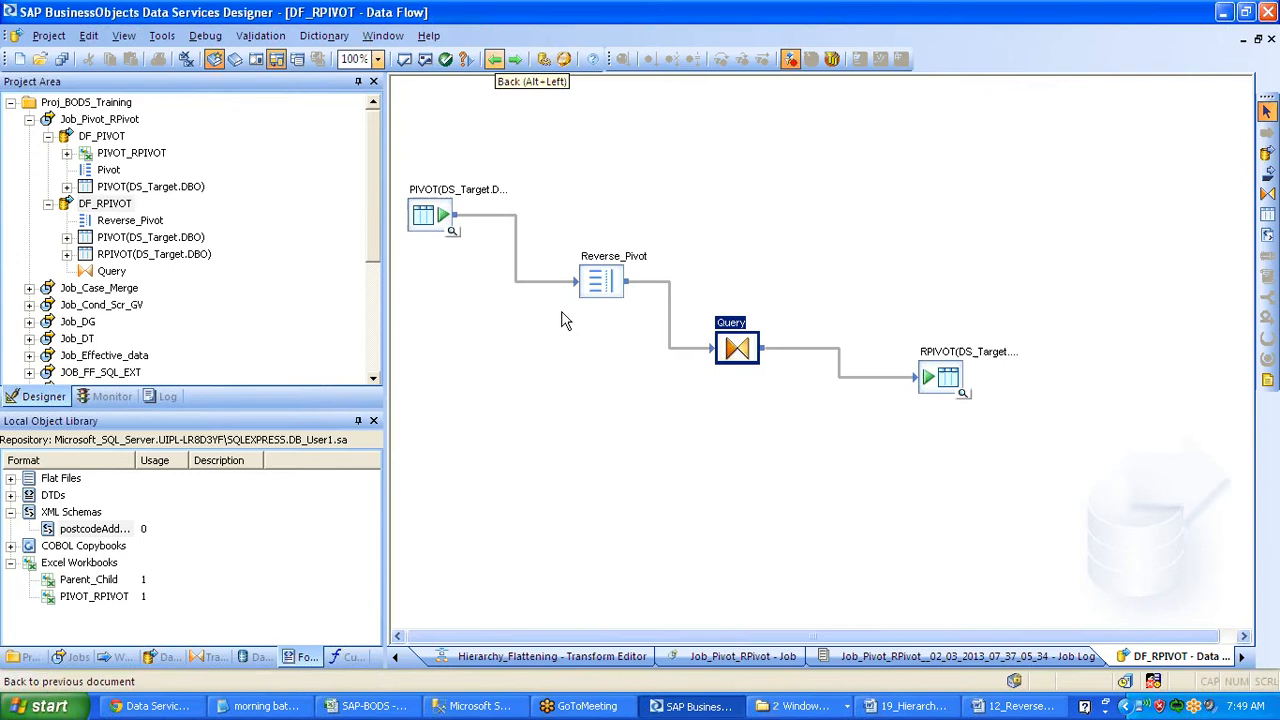
Create a new batch job named Job_XML_pipeline in Proj_BODS_Training
left_click(88, 103)
right_click(88, 103)
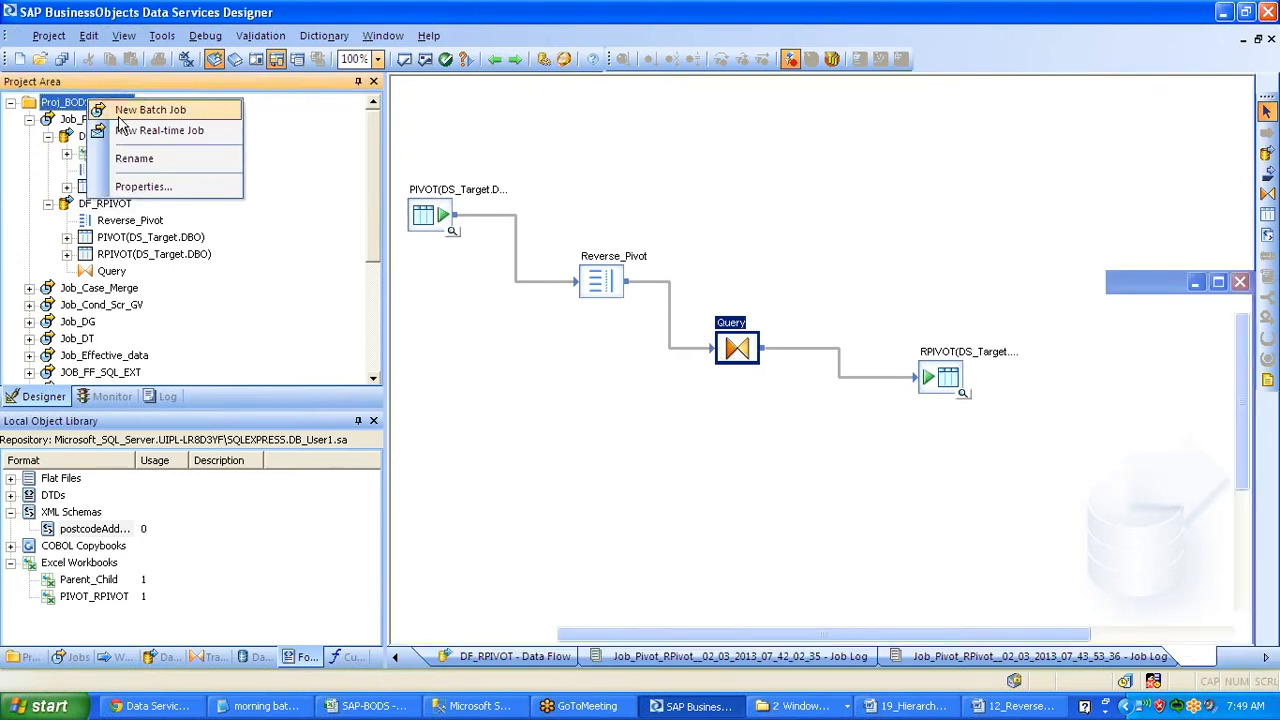
left_click(150, 110)
type("Job_XML")
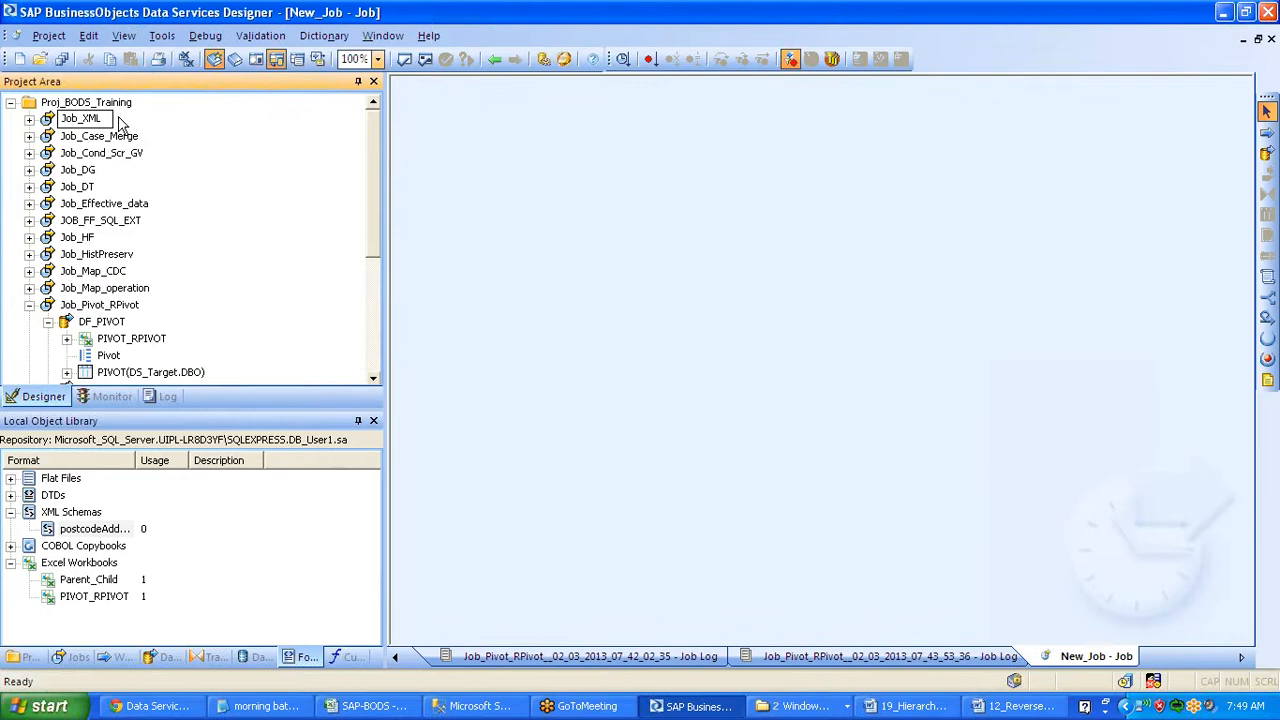
type("_pipeline")
key("Return")
Add a data flow named DF_XML_PL to Job_XML_pipeline
left_click(1267, 152)
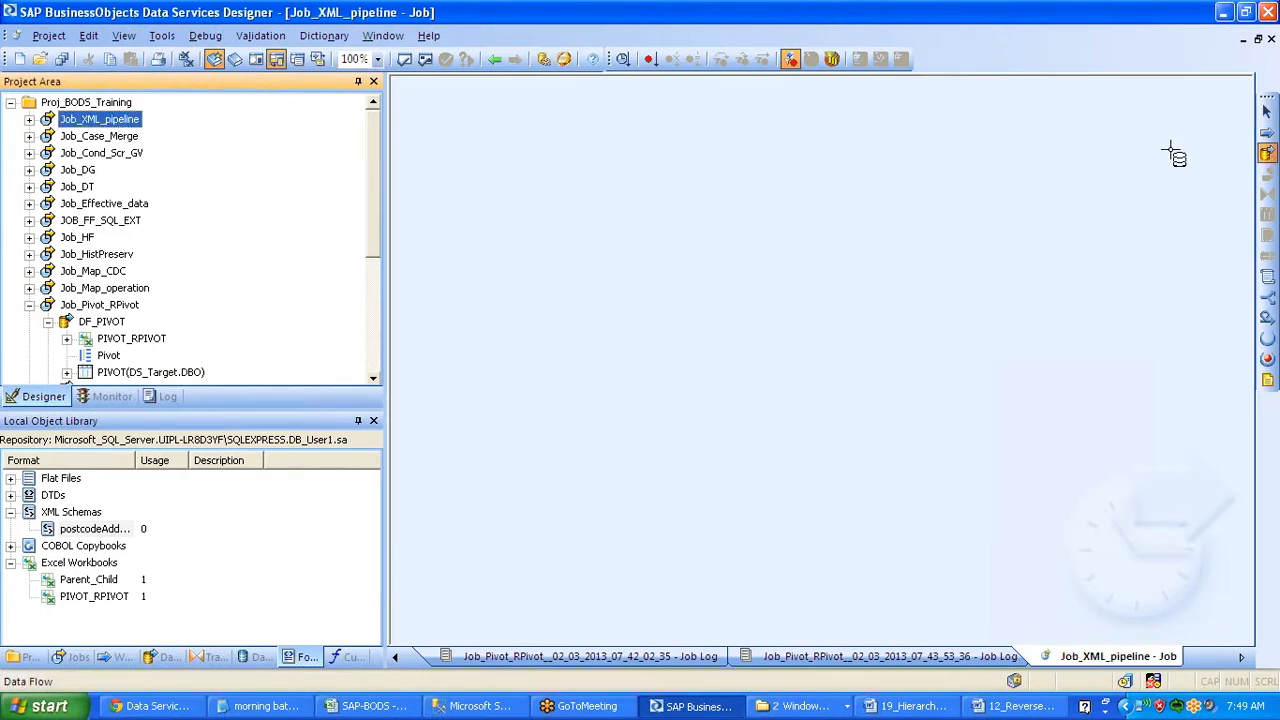
left_click(710, 234)
type("DF_XML")
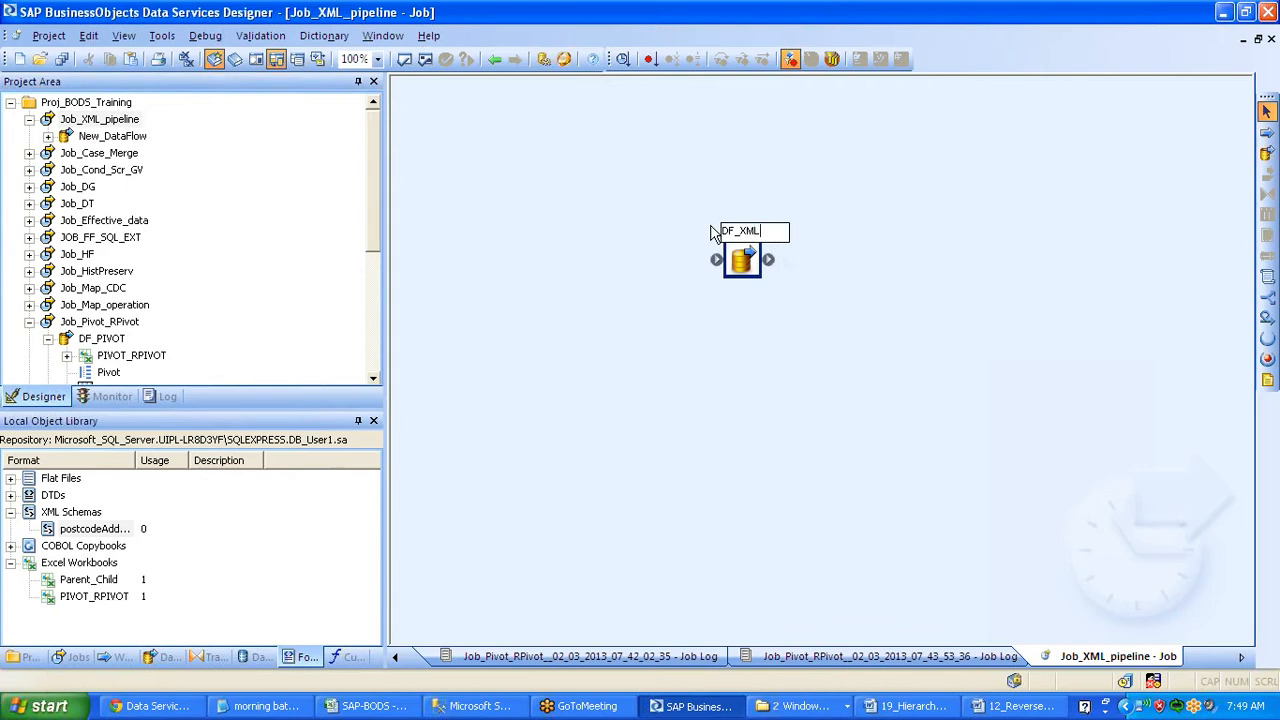
type("_PL")
key("Return")
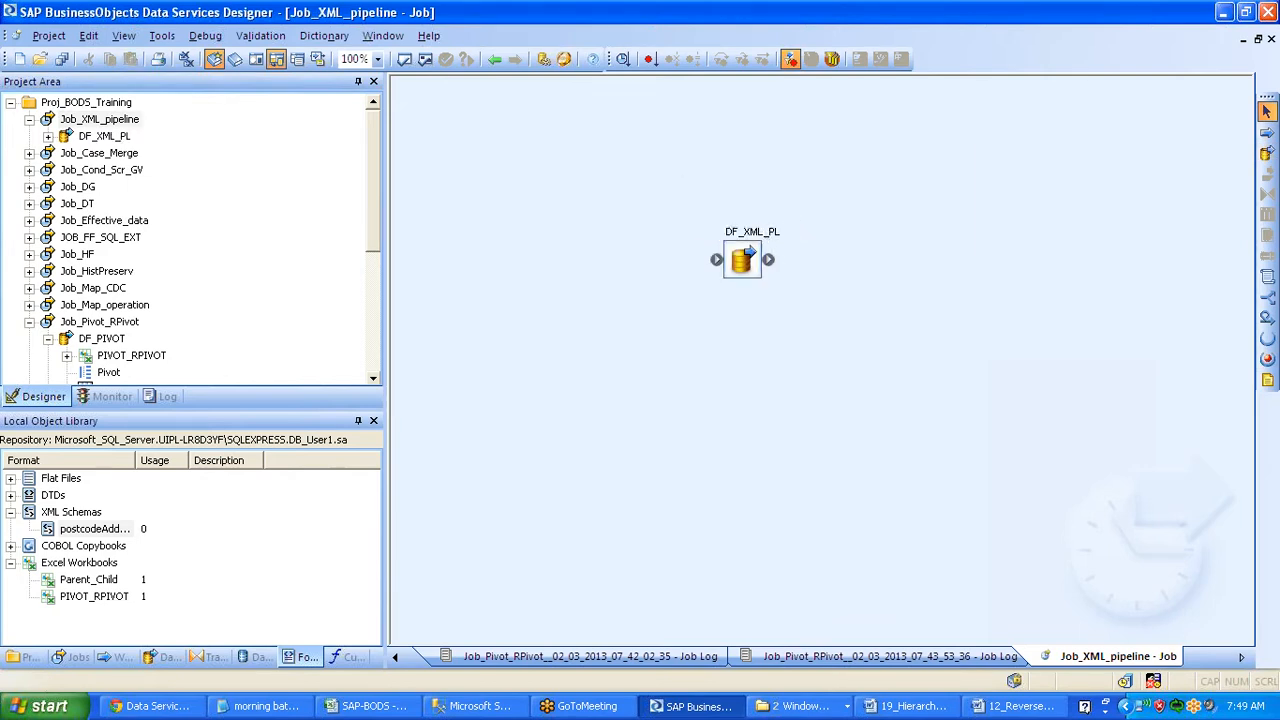
Add the postcodeAddress XML schema to the DF_XML_PL data flow as an XML file source
double_click(765, 226)
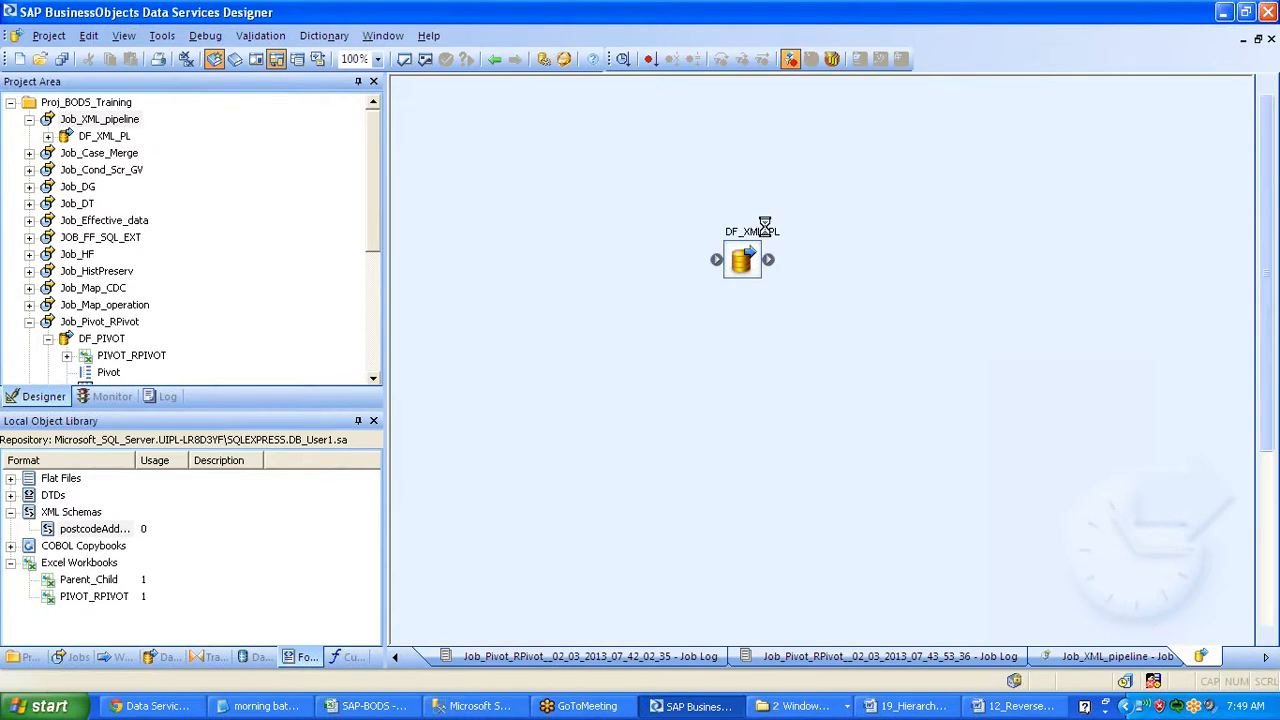
left_click_drag(95, 528, 430, 178)
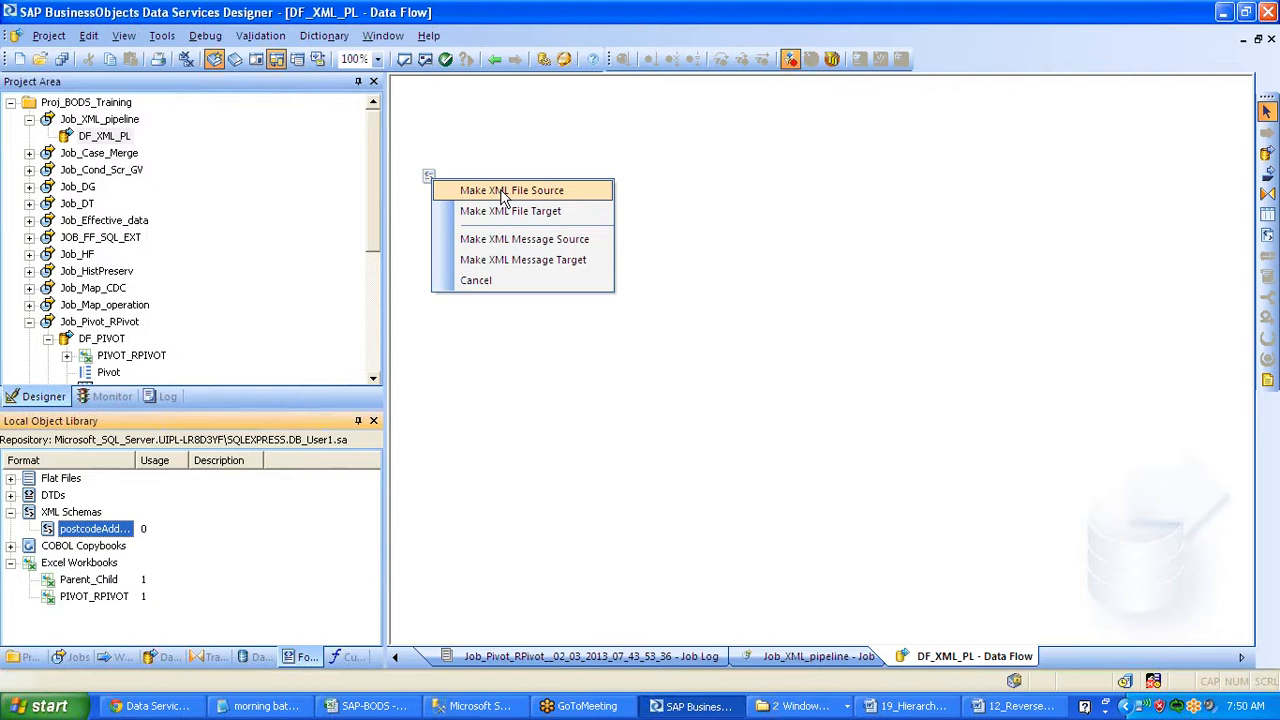
left_click(503, 193)
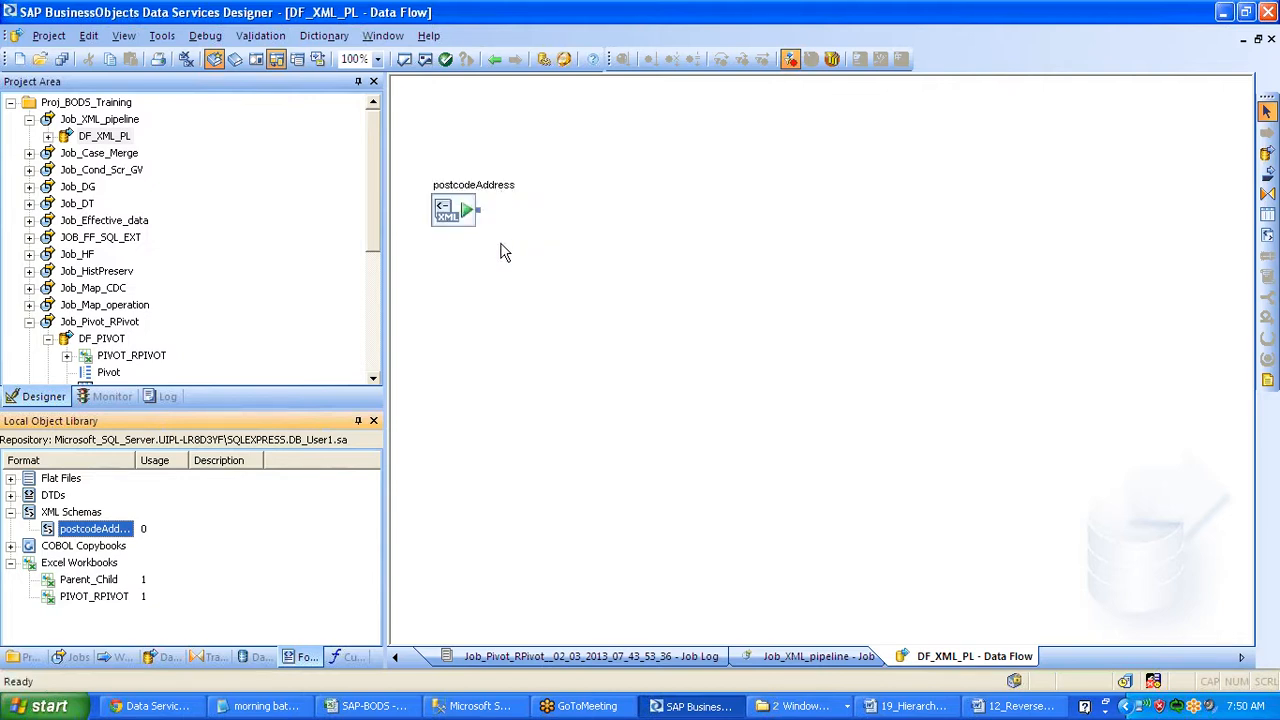
Set the postcodeAddress source's XML file to postcodeAddress.xml in the XML Sources folder, and return to the data flow
left_click(473, 186)
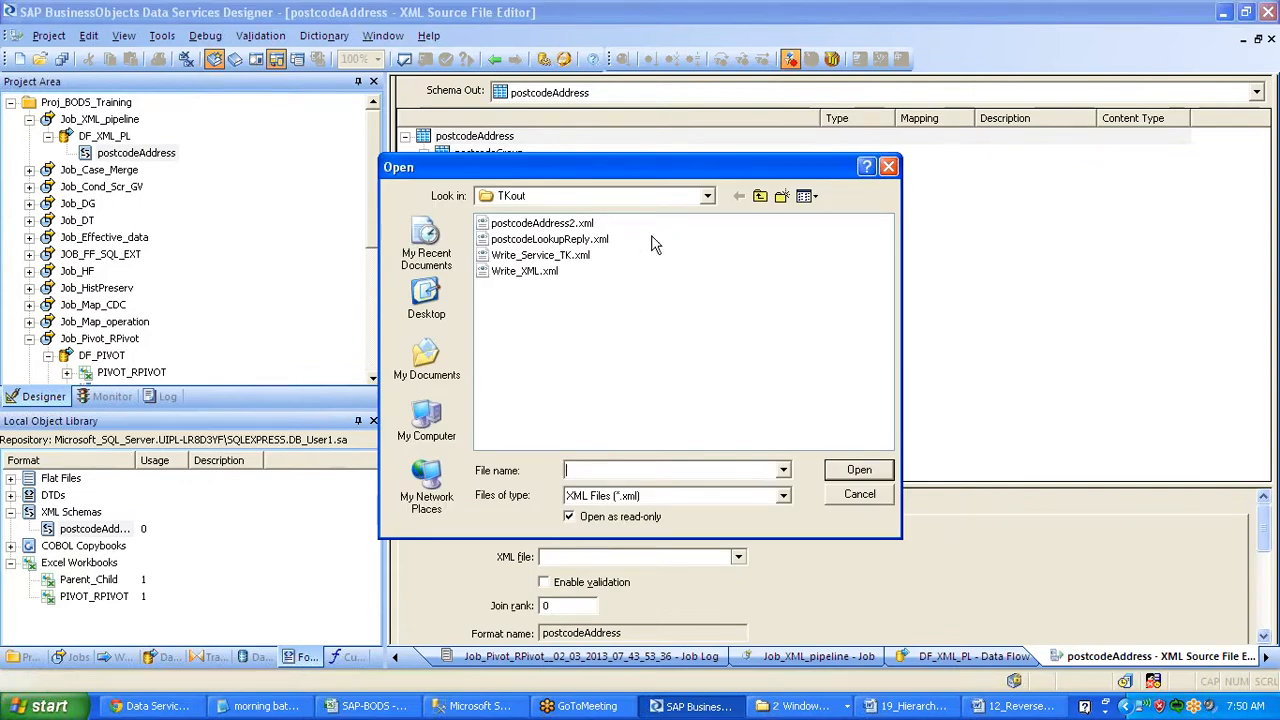
left_click(760, 197)
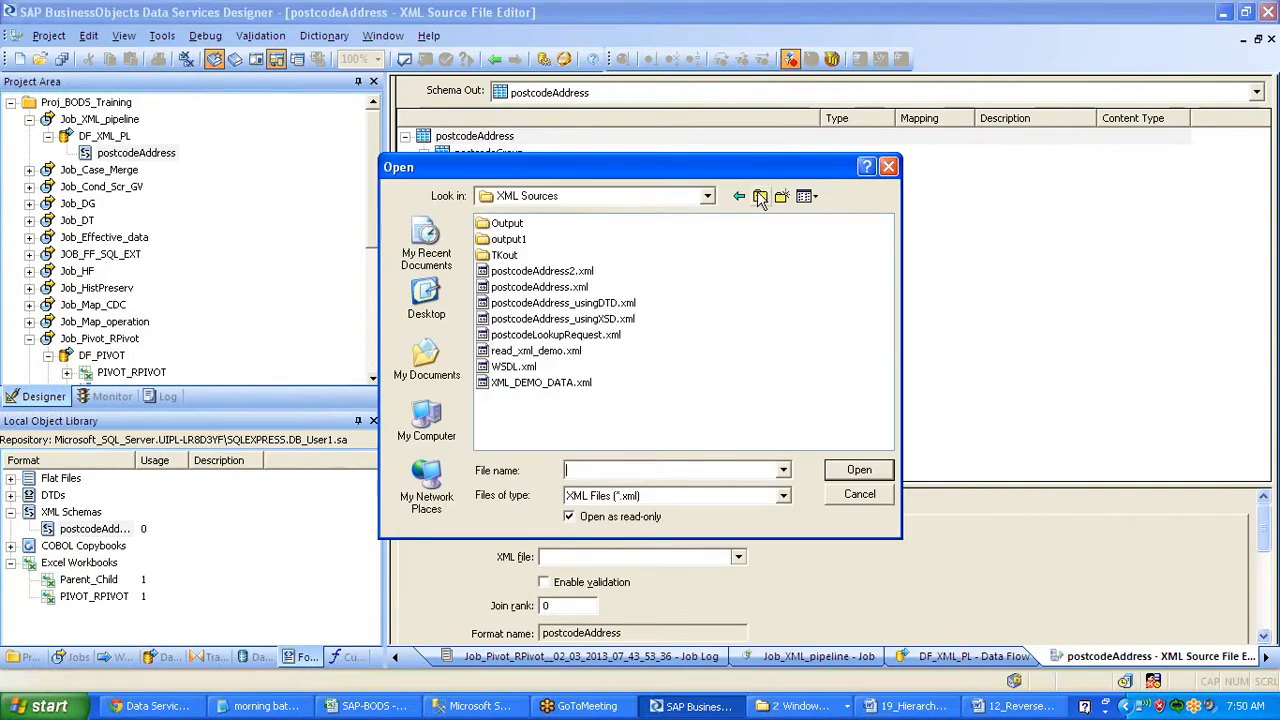
left_click(555, 288)
left_click(859, 471)
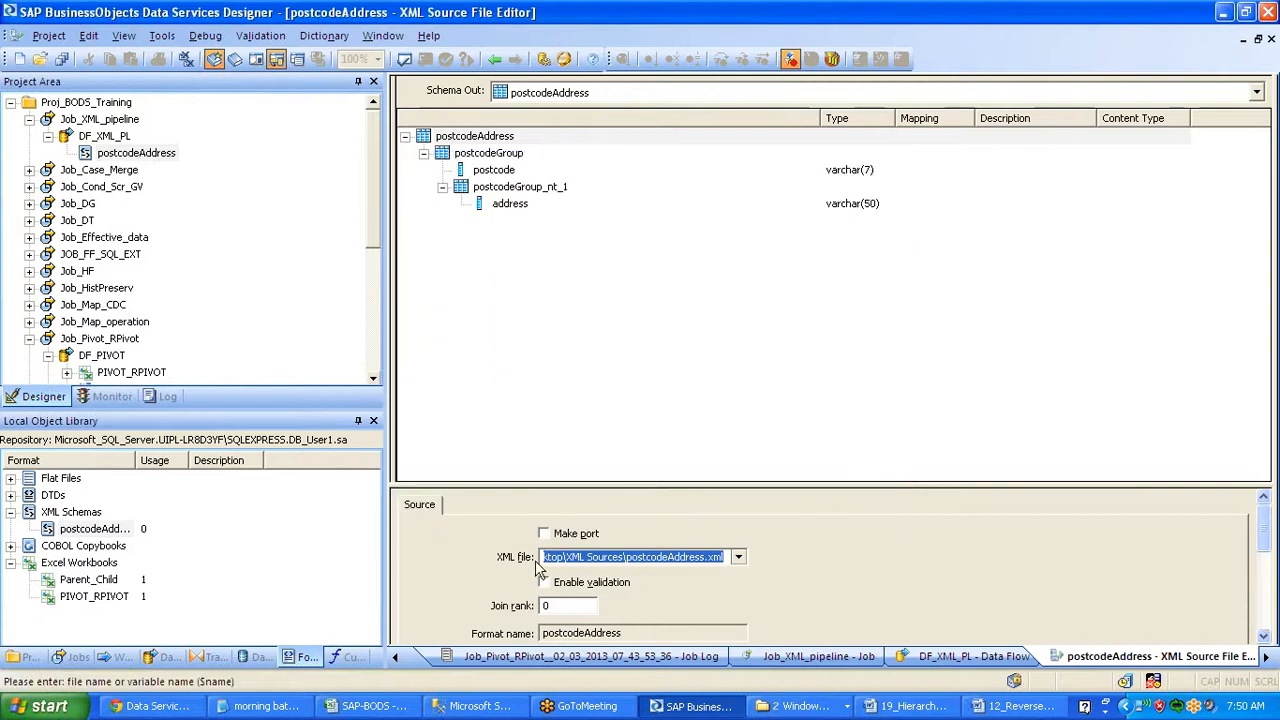
left_click(493, 60)
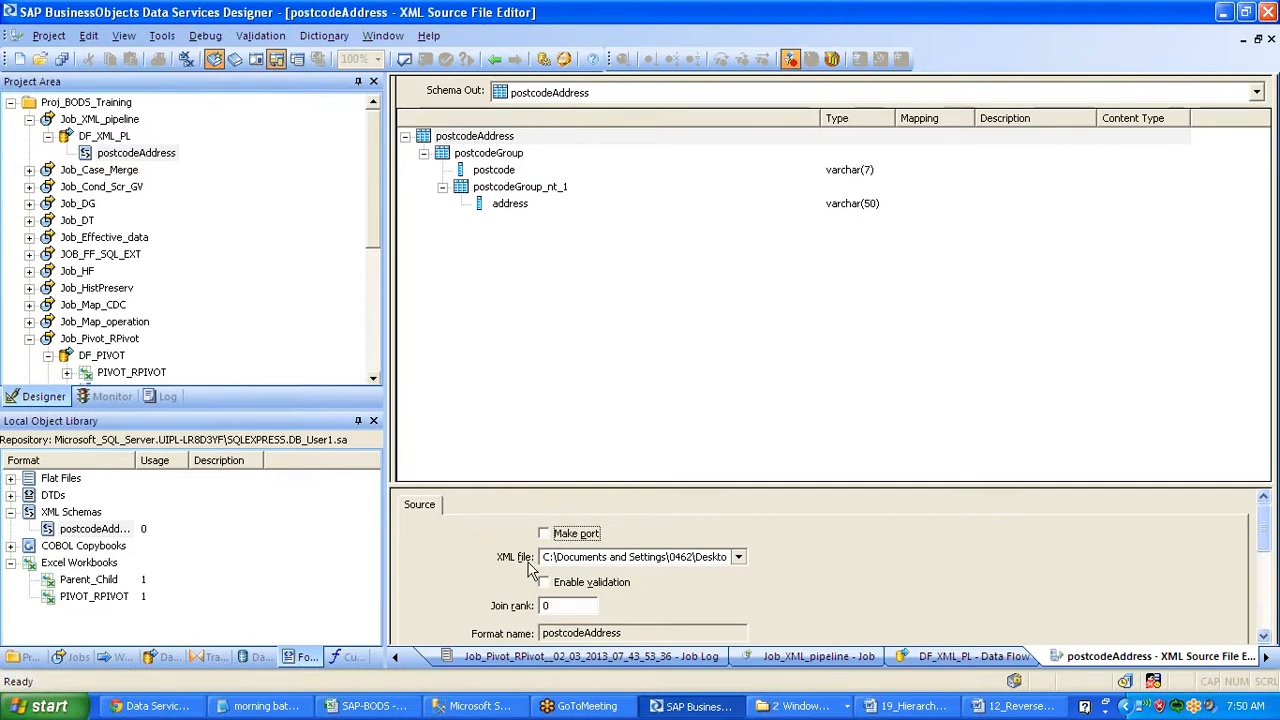
left_click(494, 60)
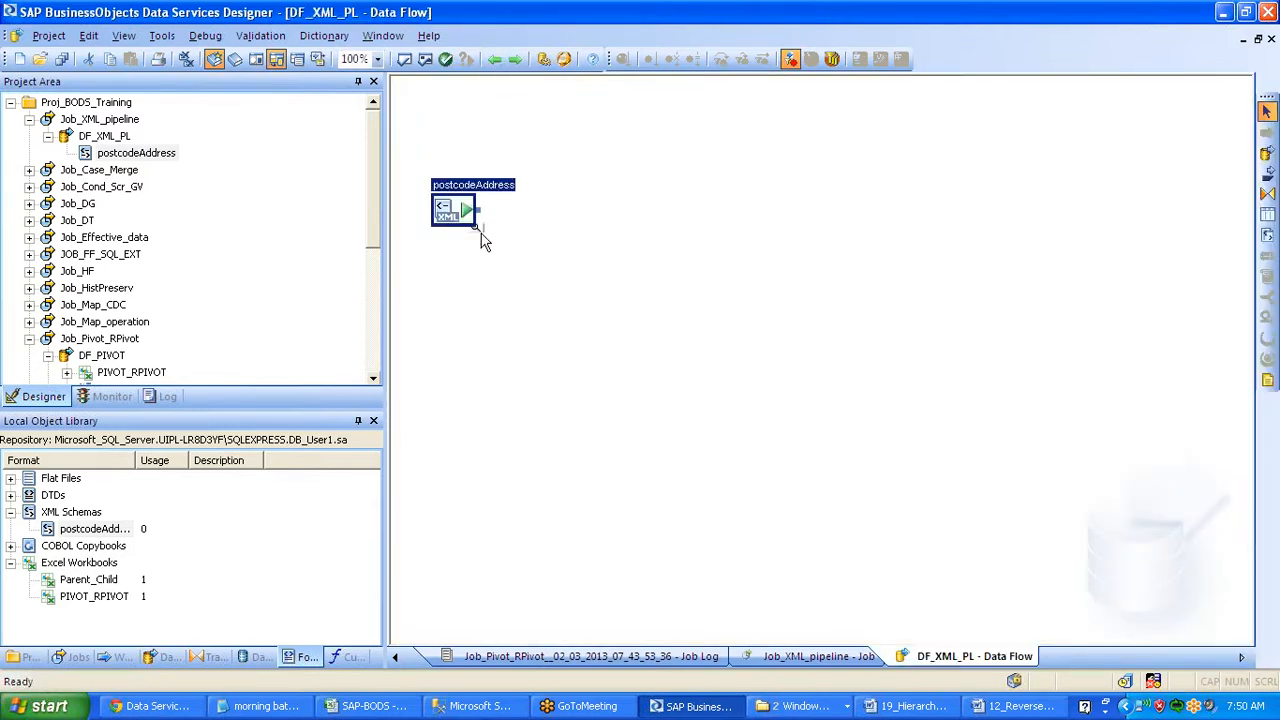
Examine the postcodeAddress source data down to the nested addresses of each postcode, and close the data view
left_click(478, 228)
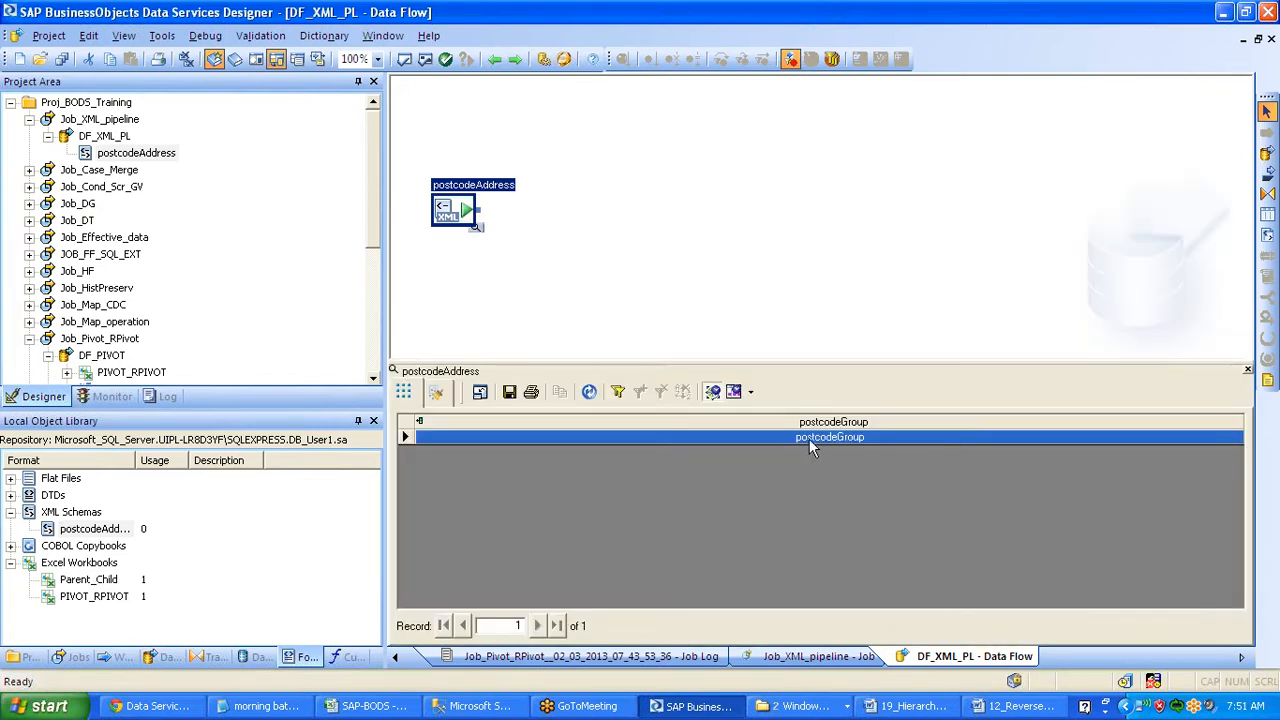
left_click(809, 439)
left_click(809, 439)
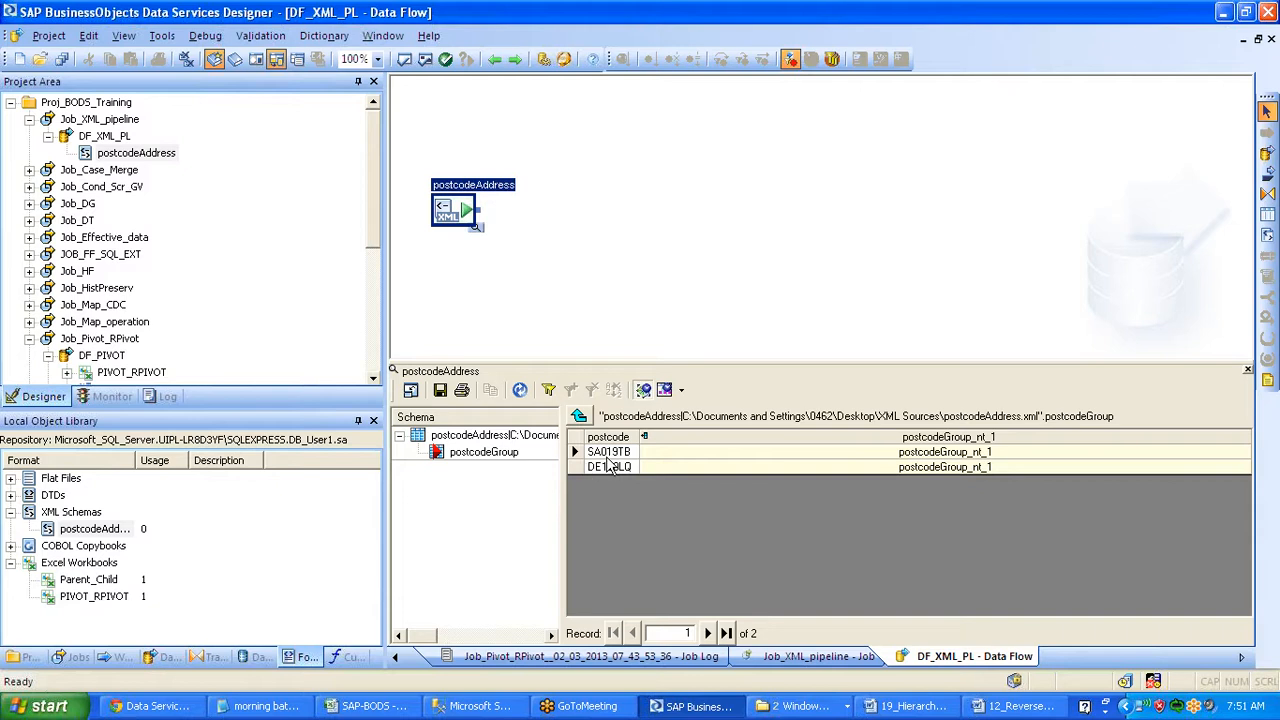
left_click(683, 453)
left_click(676, 453)
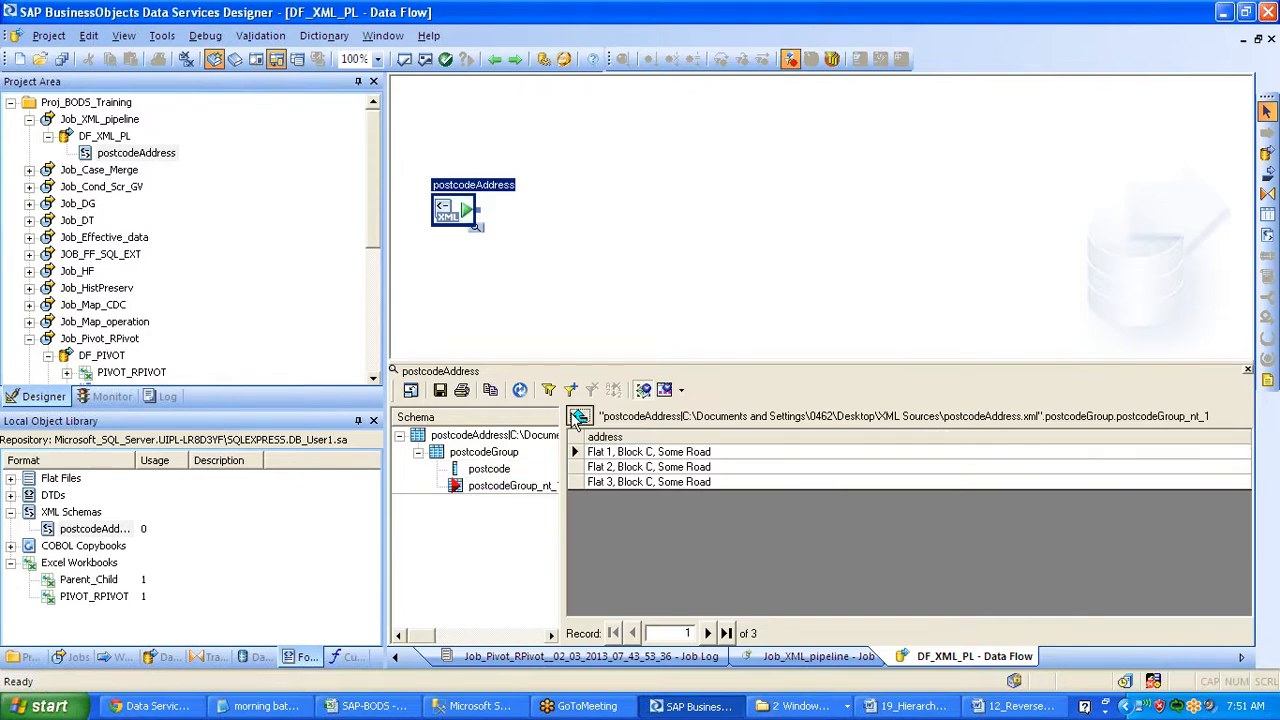
left_click(579, 416)
left_click(688, 467)
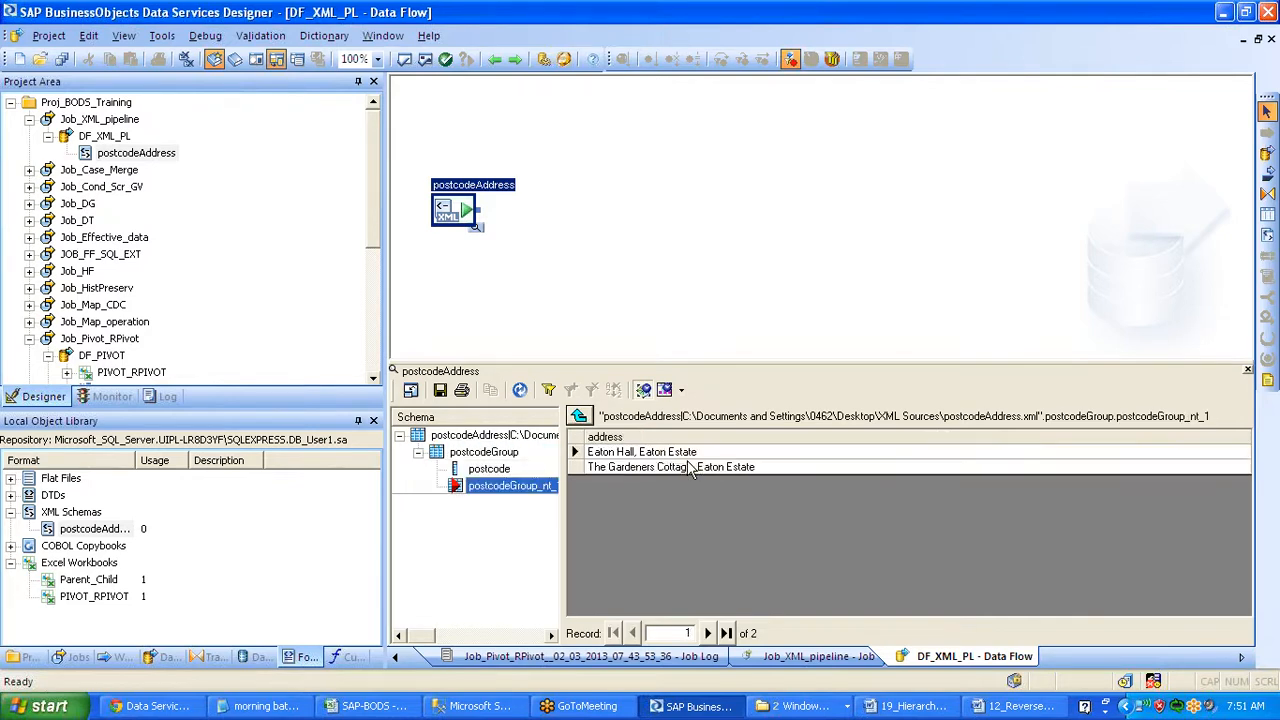
left_click(678, 454)
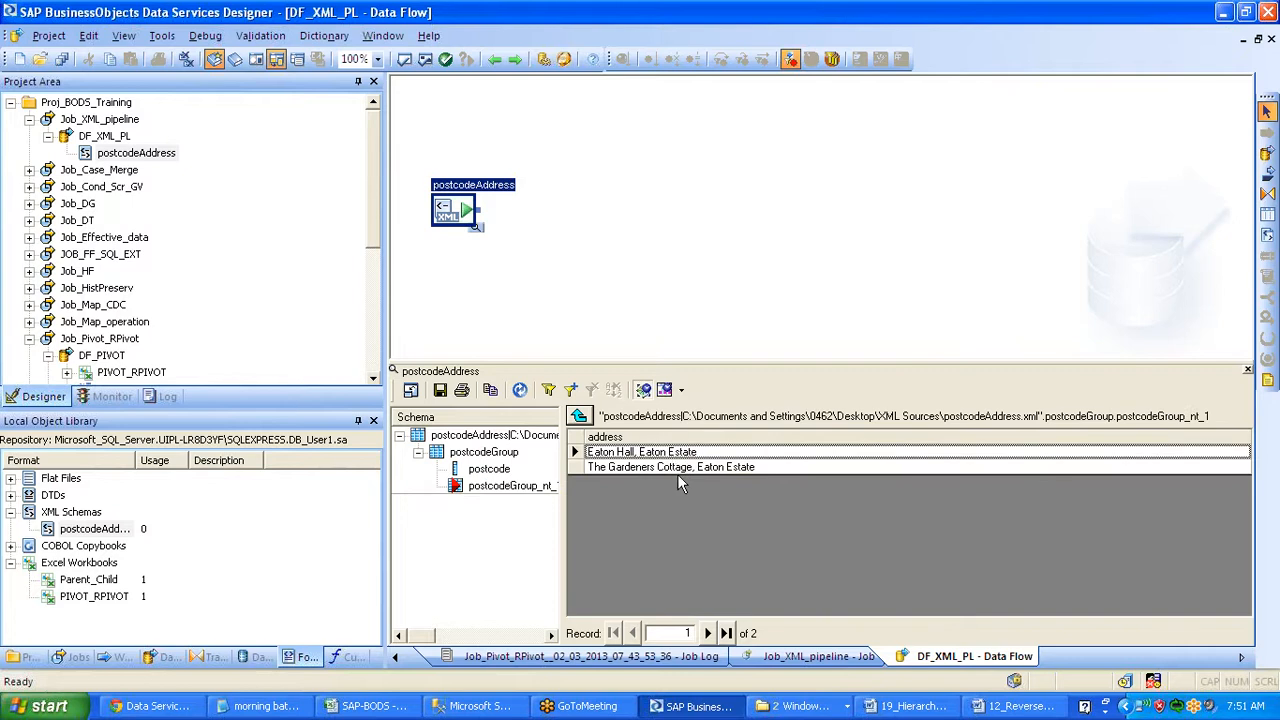
left_click(580, 416)
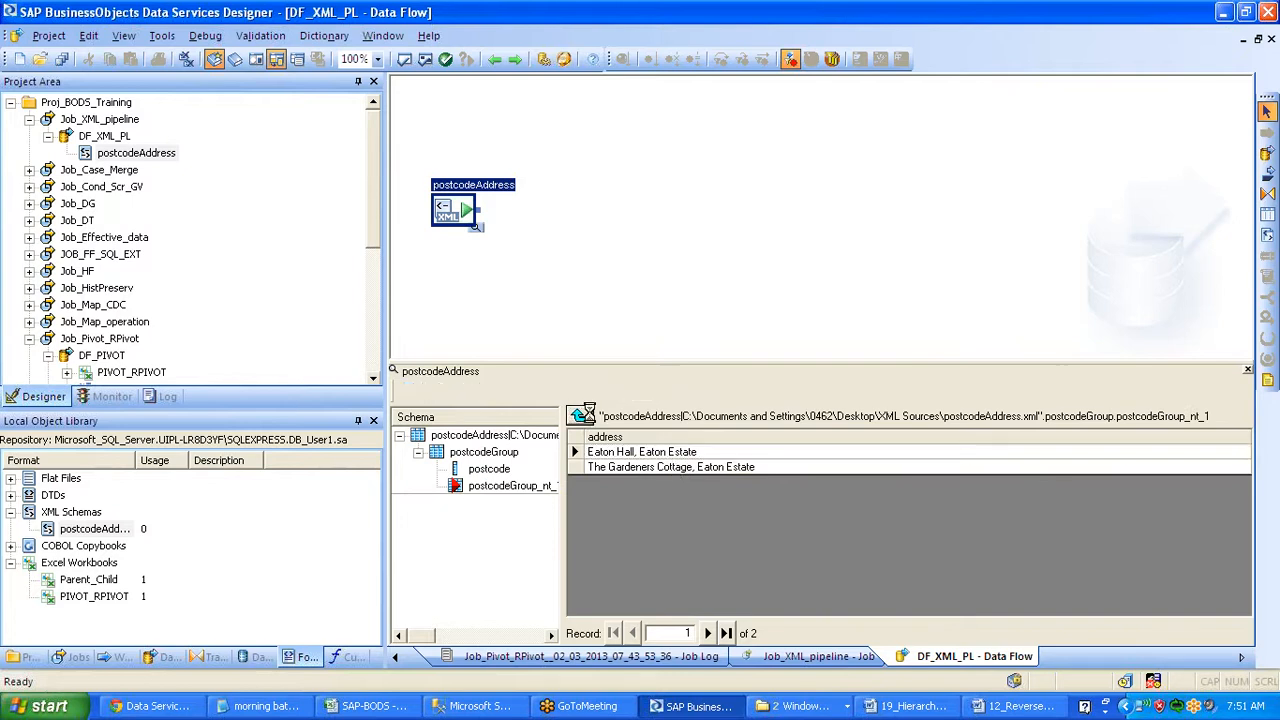
left_click(580, 416)
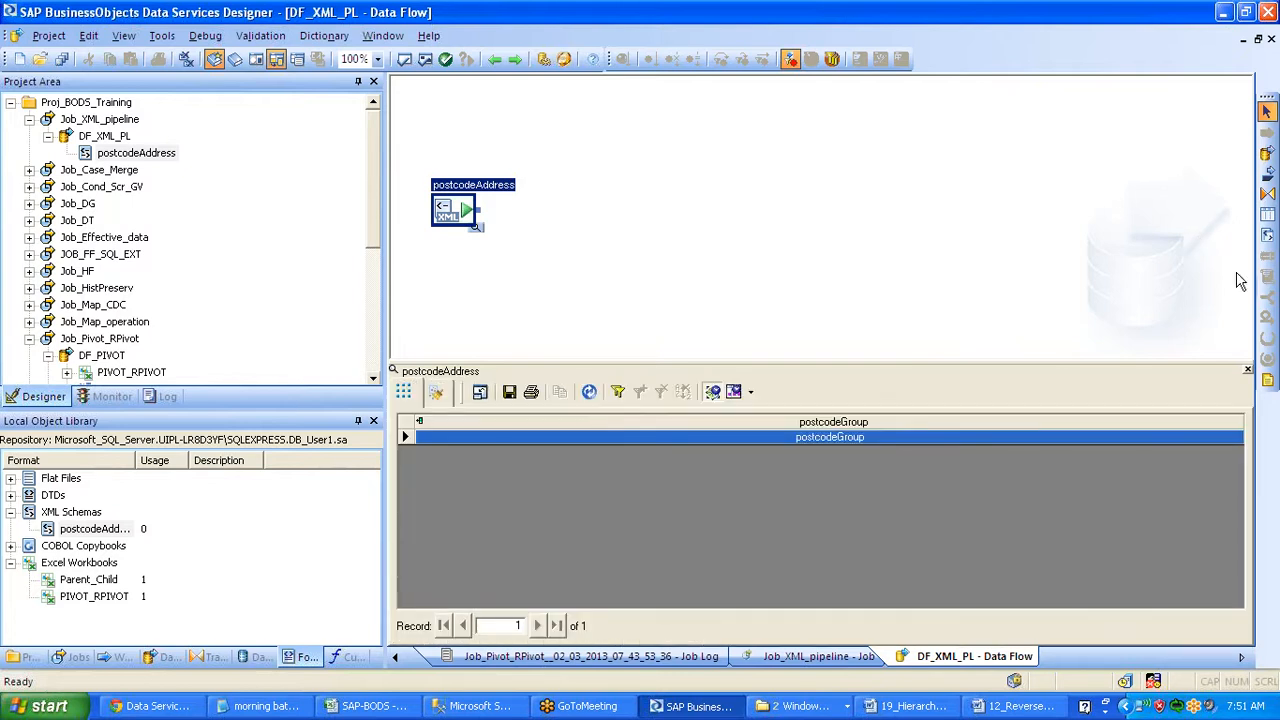
left_click(1246, 370)
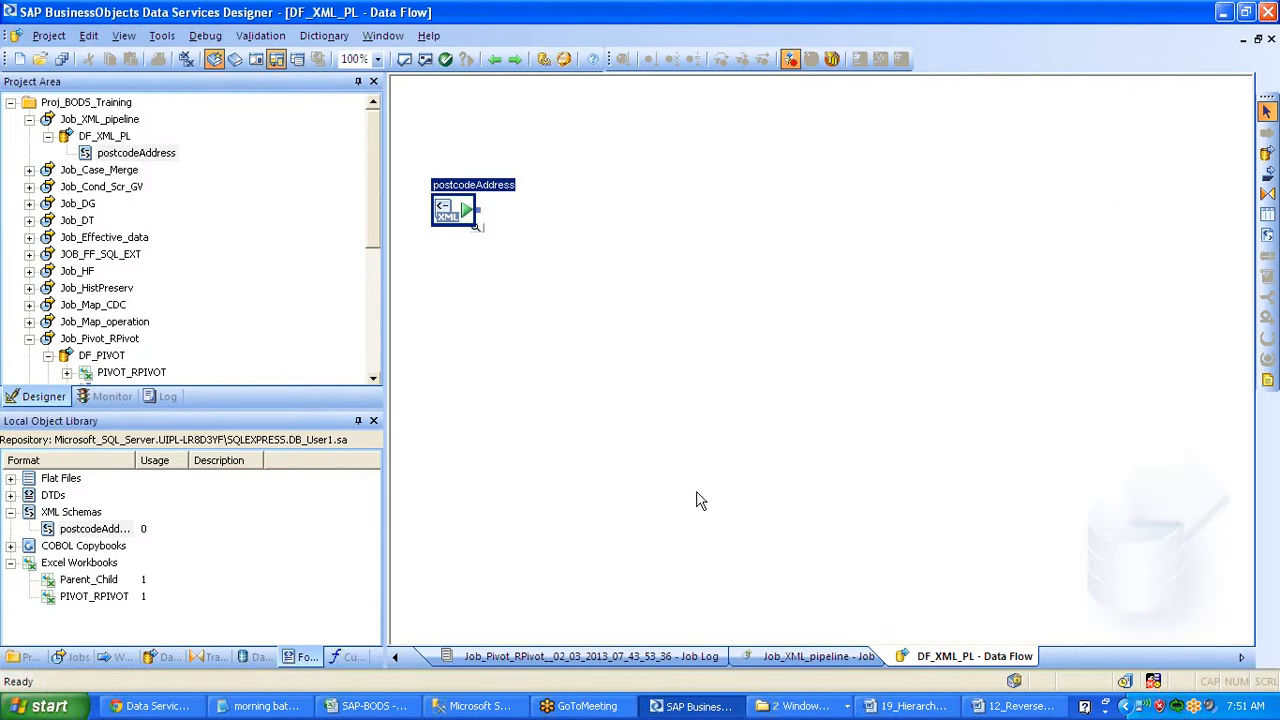
Add an XML_Pipeline transform to DF_XML_PL and connect the postcodeAddress source to it
left_click(215, 657)
left_click_drag(100, 580, 608, 246)
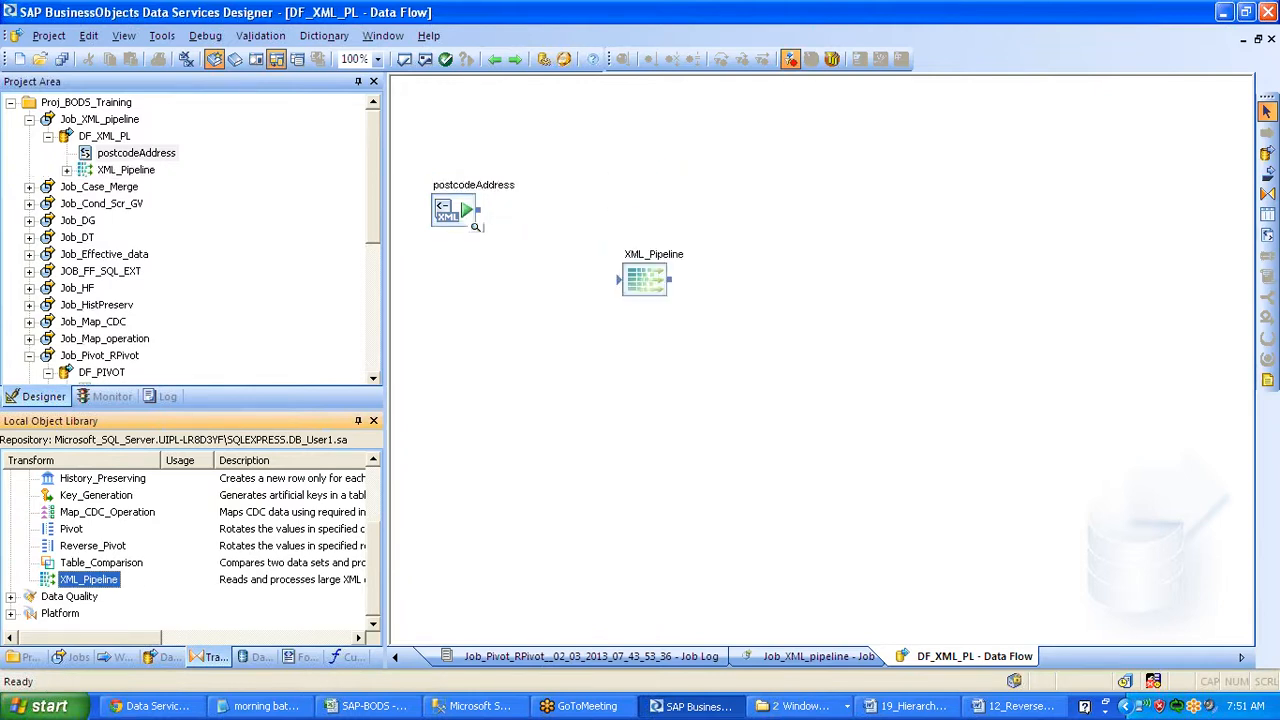
left_click_drag(478, 210, 640, 255)
Map the postcode and address columns to the XML_Pipeline output schema, and return to the data flow
double_click(627, 262)
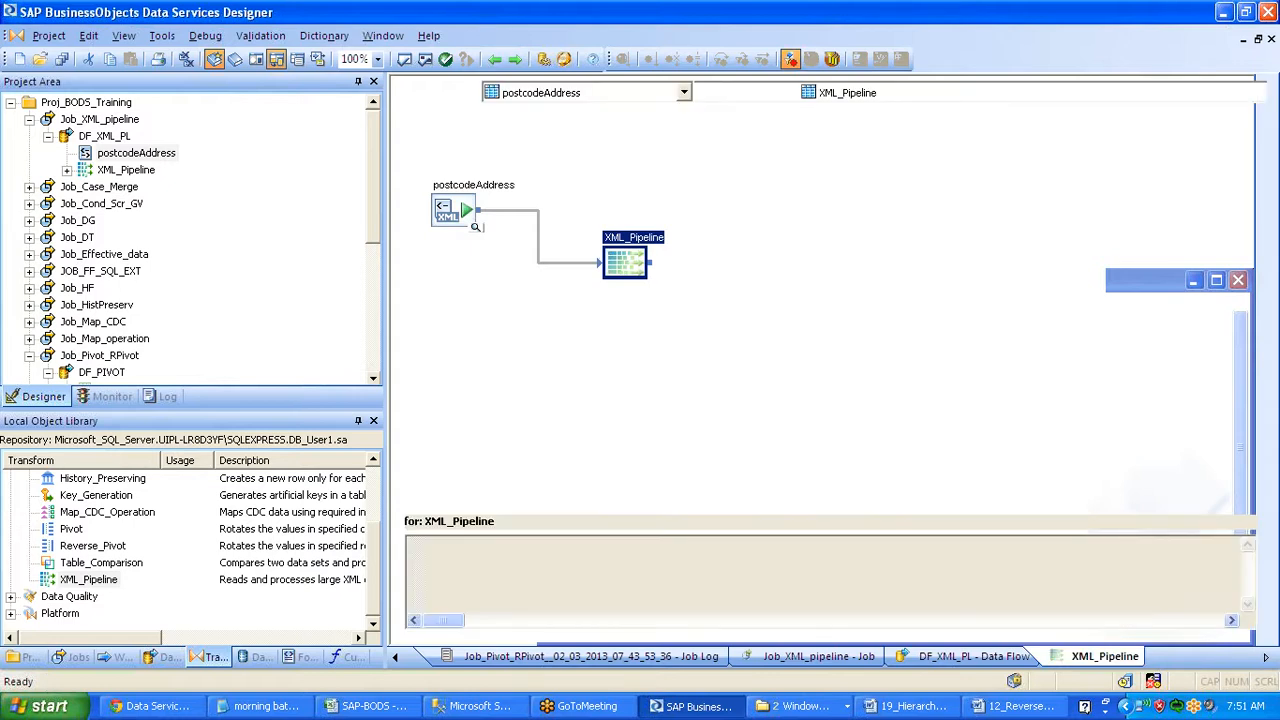
left_click_drag(488, 170, 760, 145)
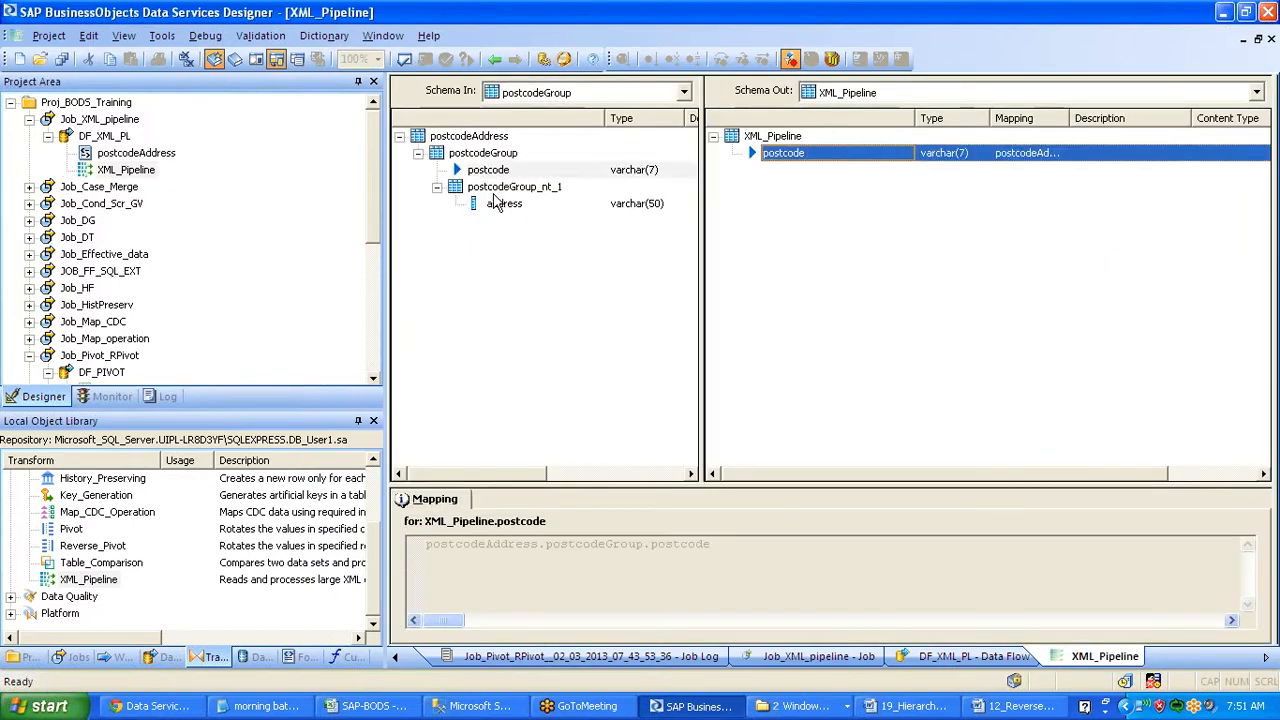
left_click_drag(493, 203, 823, 203)
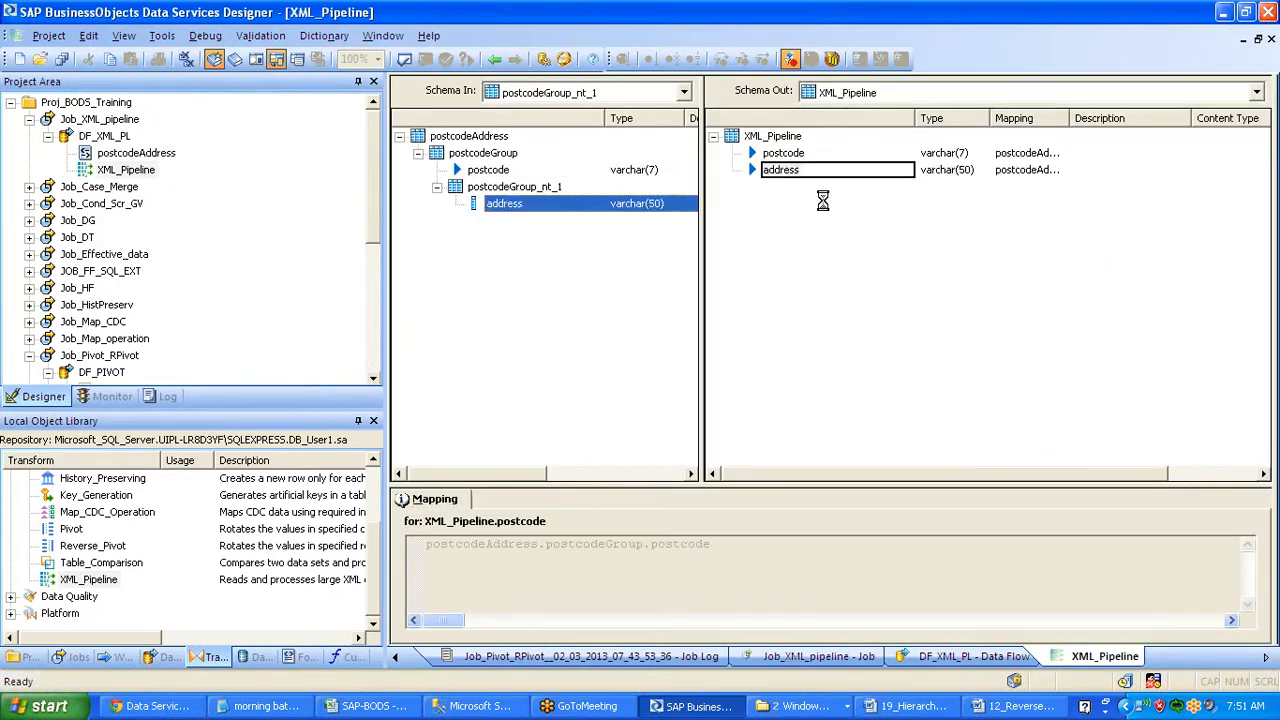
left_click(495, 60)
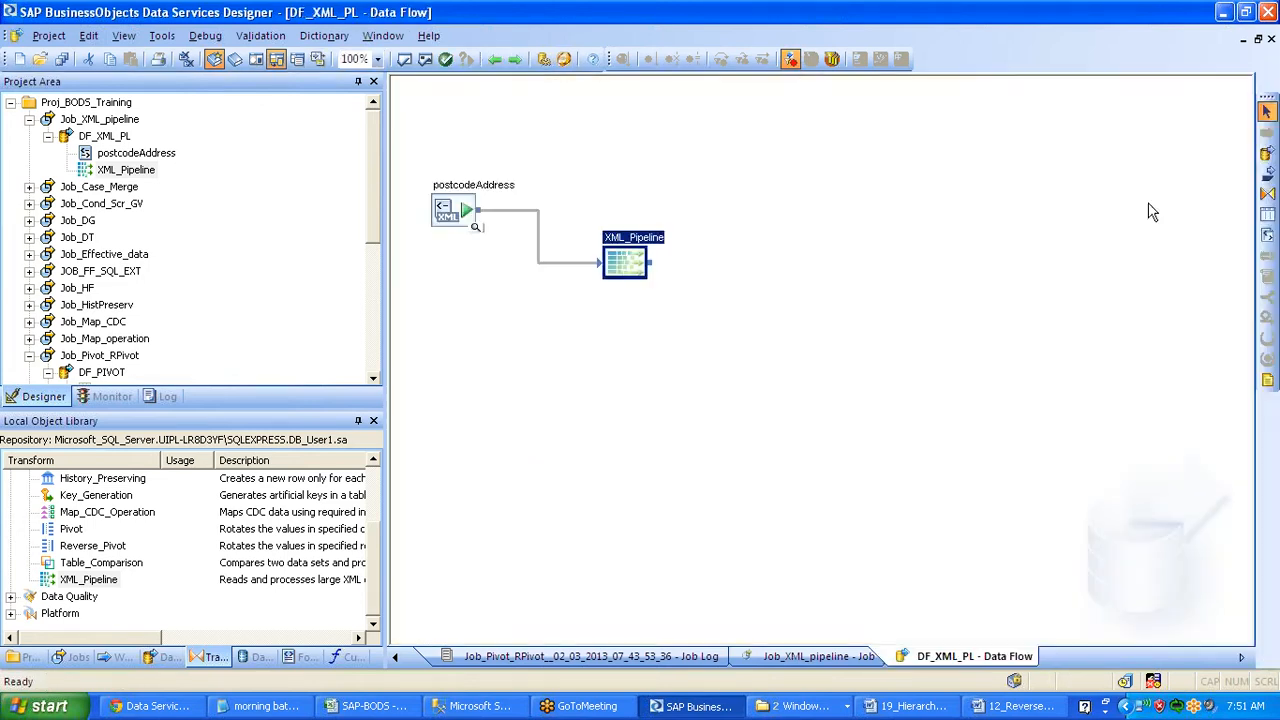
Add a Query transform below XML_Pipeline and connect the postcodeAddress source to it
left_click(1267, 193)
left_click(625, 352)
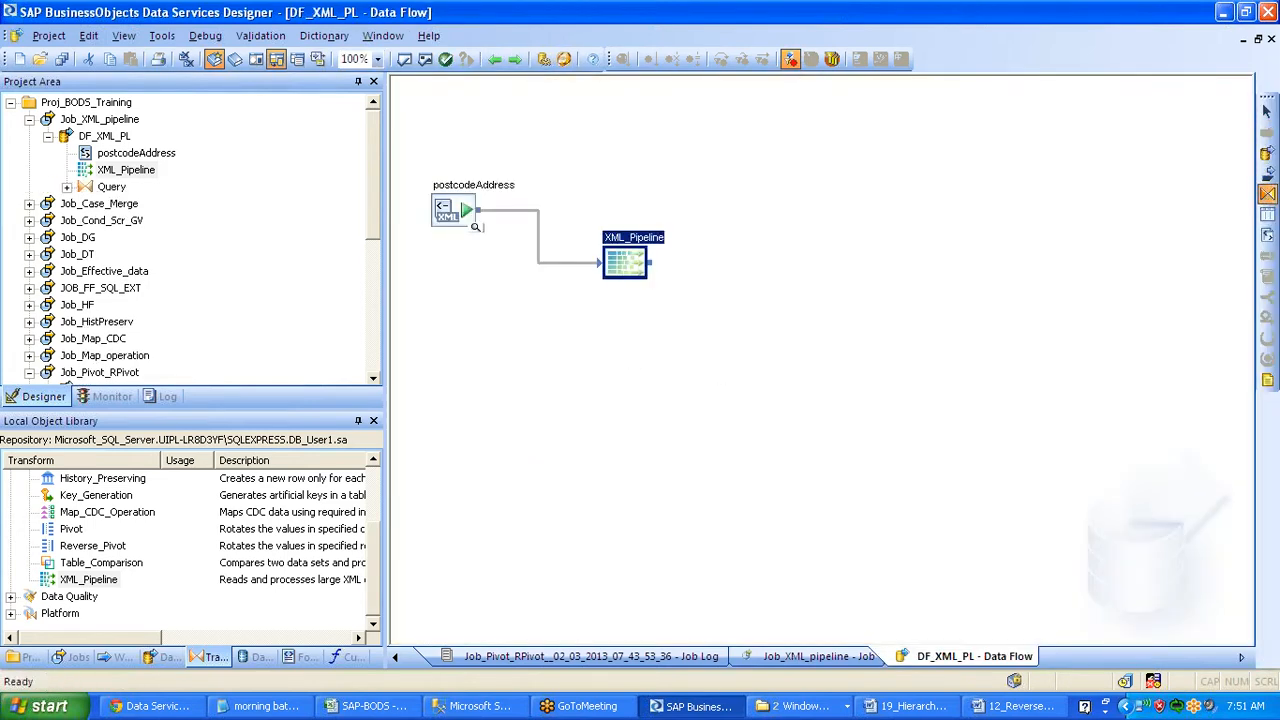
left_click_drag(478, 210, 625, 383)
Map the whole postcodeGroup nested schema to the output schema of the Query transform
double_click(625, 380)
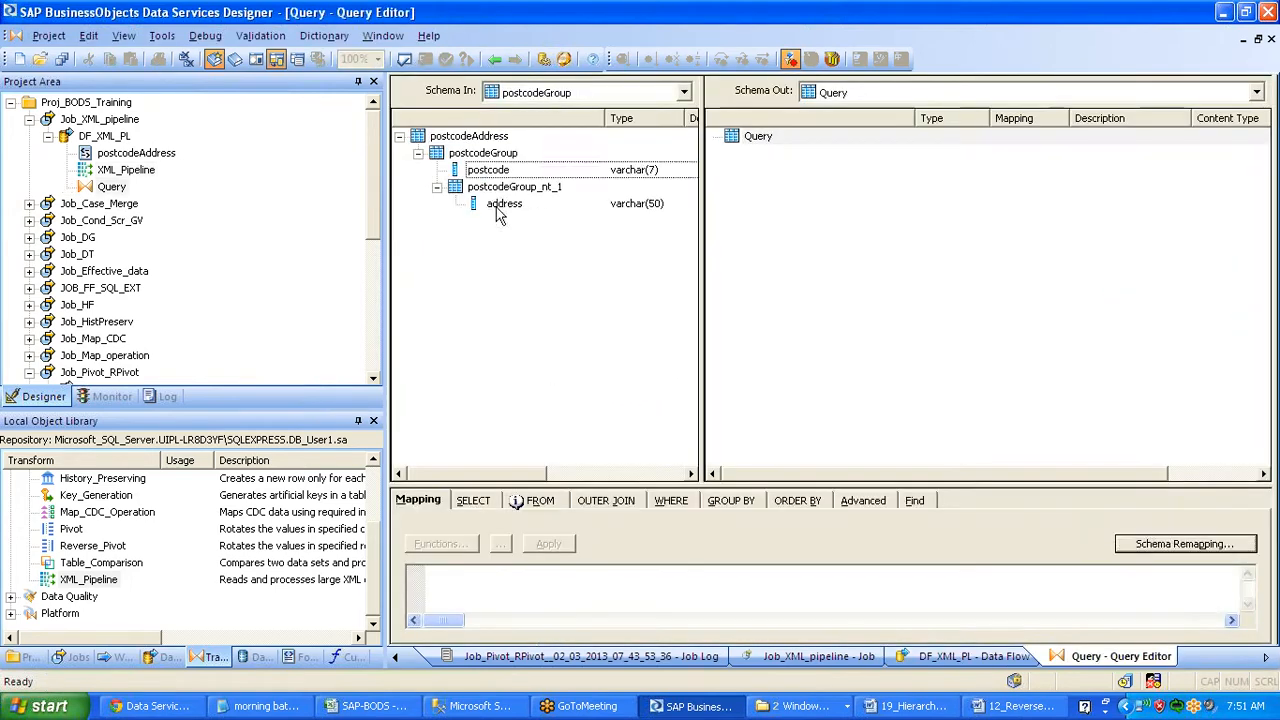
left_click(640, 205)
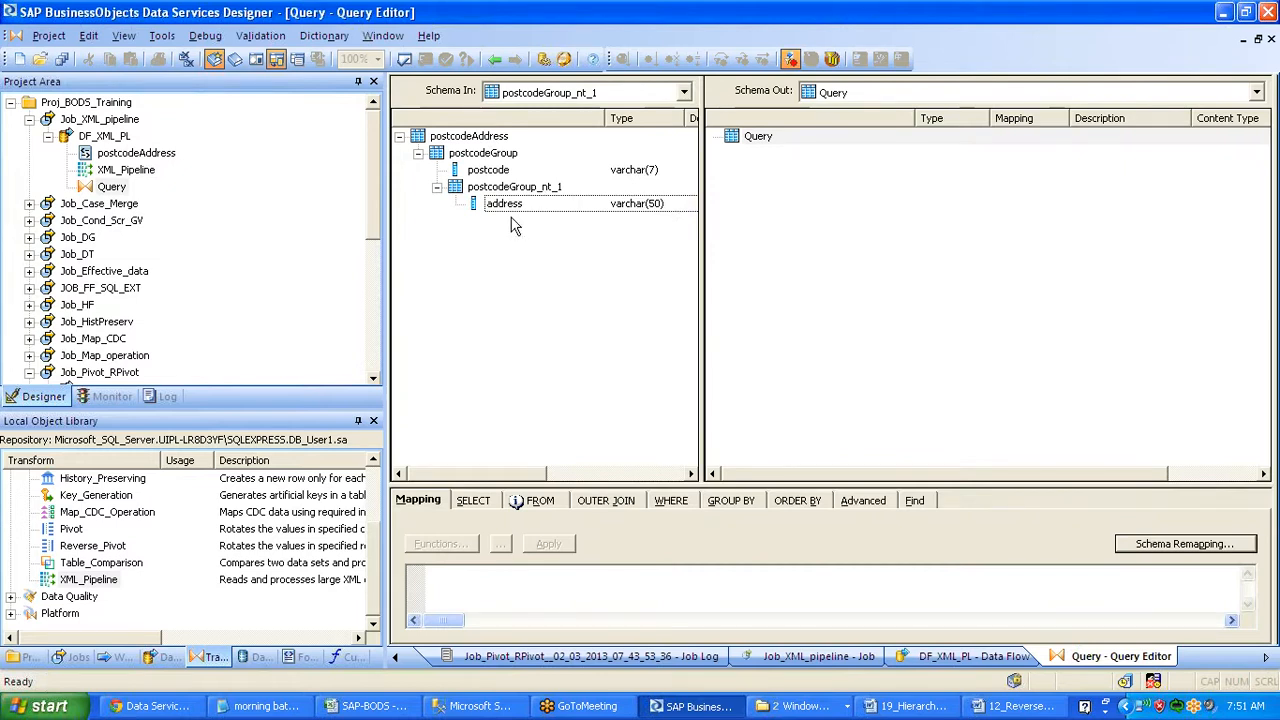
left_click_drag(501, 206, 923, 265)
left_click_drag(493, 158, 812, 168)
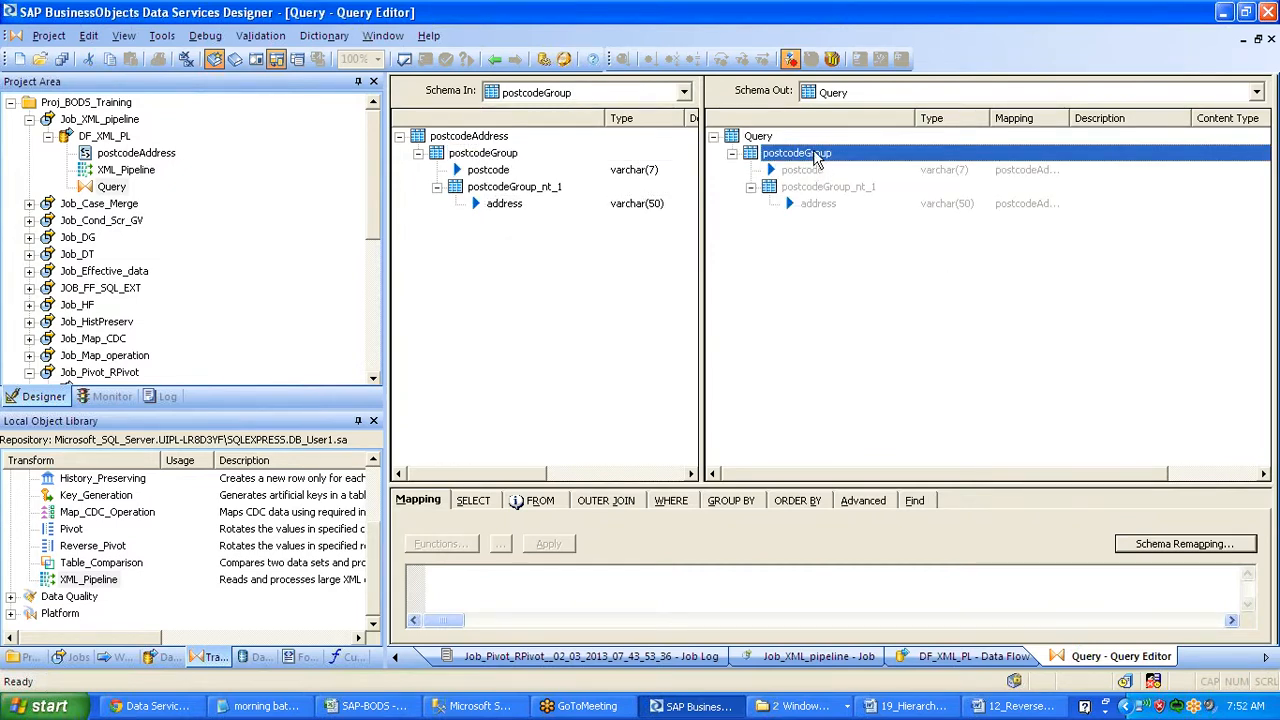
Make postcodeGroup and postcodeGroup_nt_1 current in turn, unnest each in the Query output, and return to the data flow
right_click(813, 153)
left_click(880, 282)
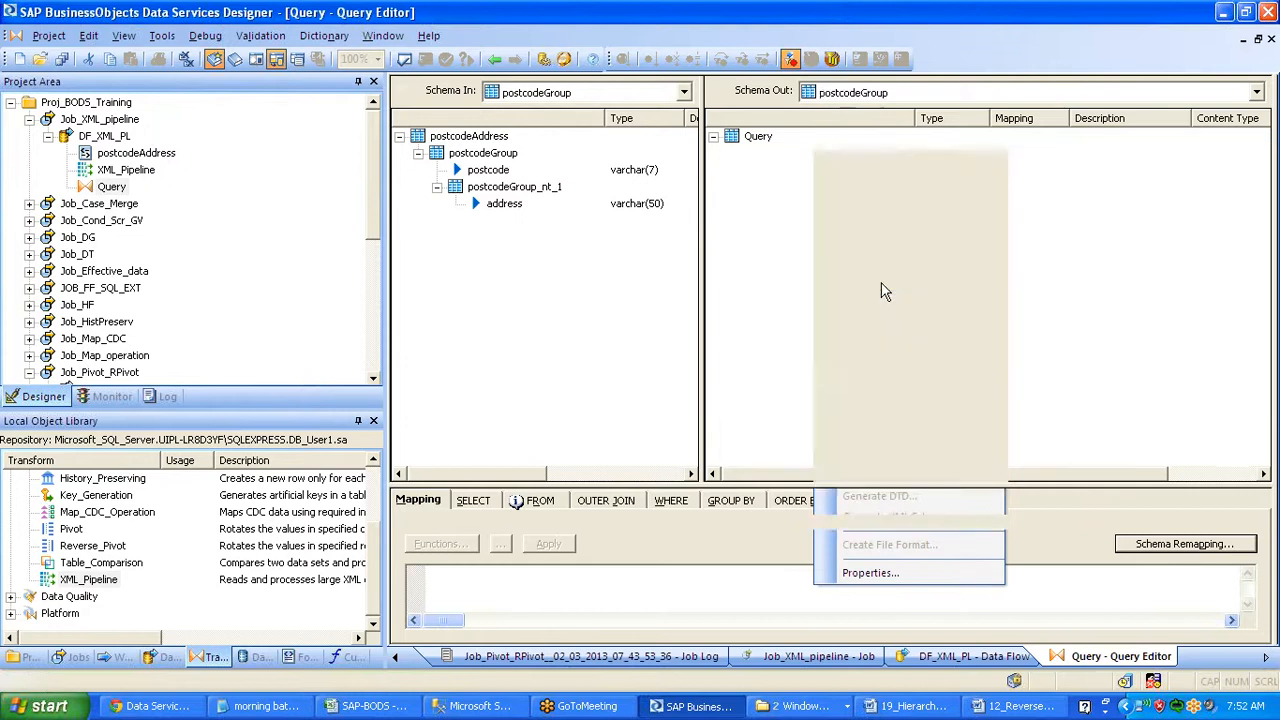
right_click(811, 151)
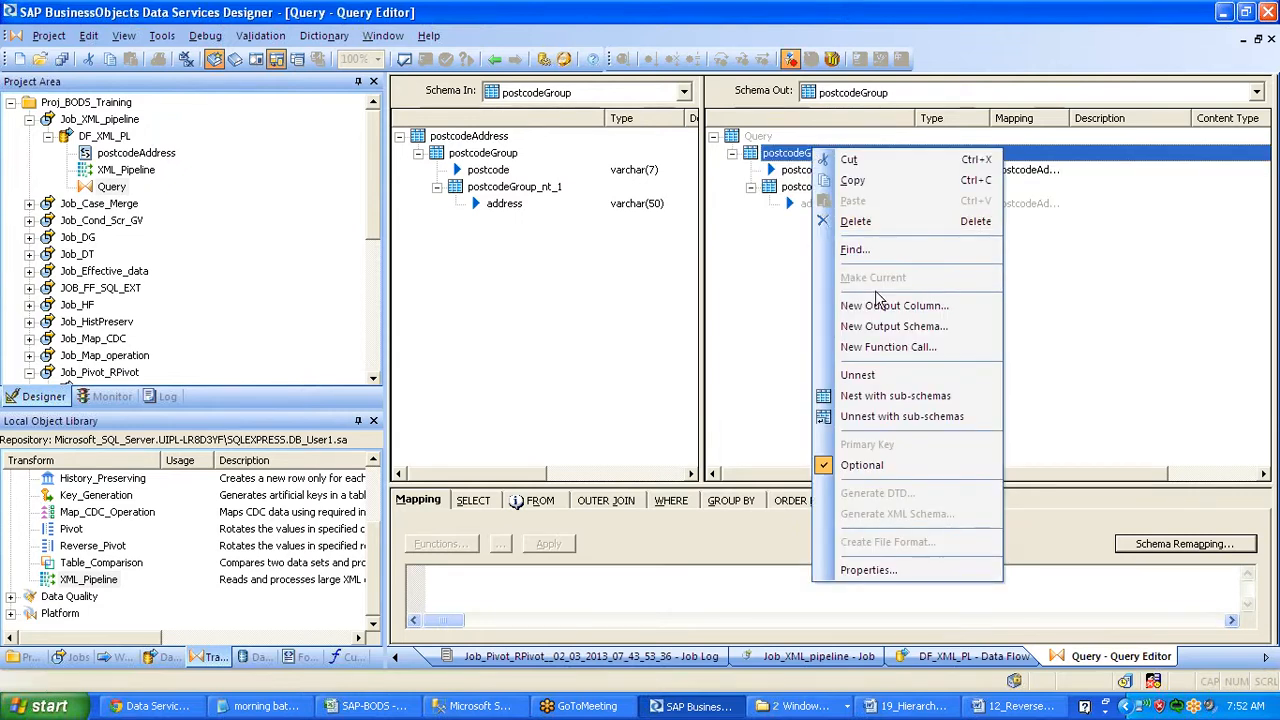
left_click(884, 376)
left_click(823, 190)
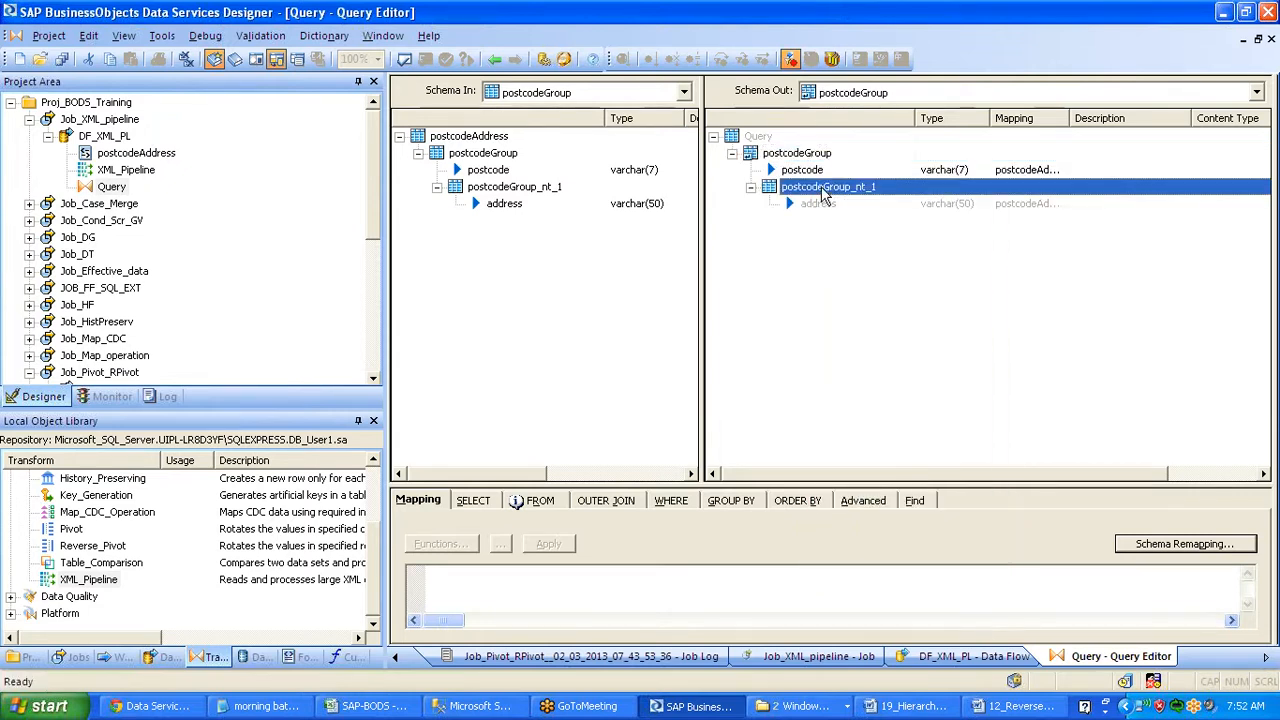
right_click(823, 190)
left_click(882, 320)
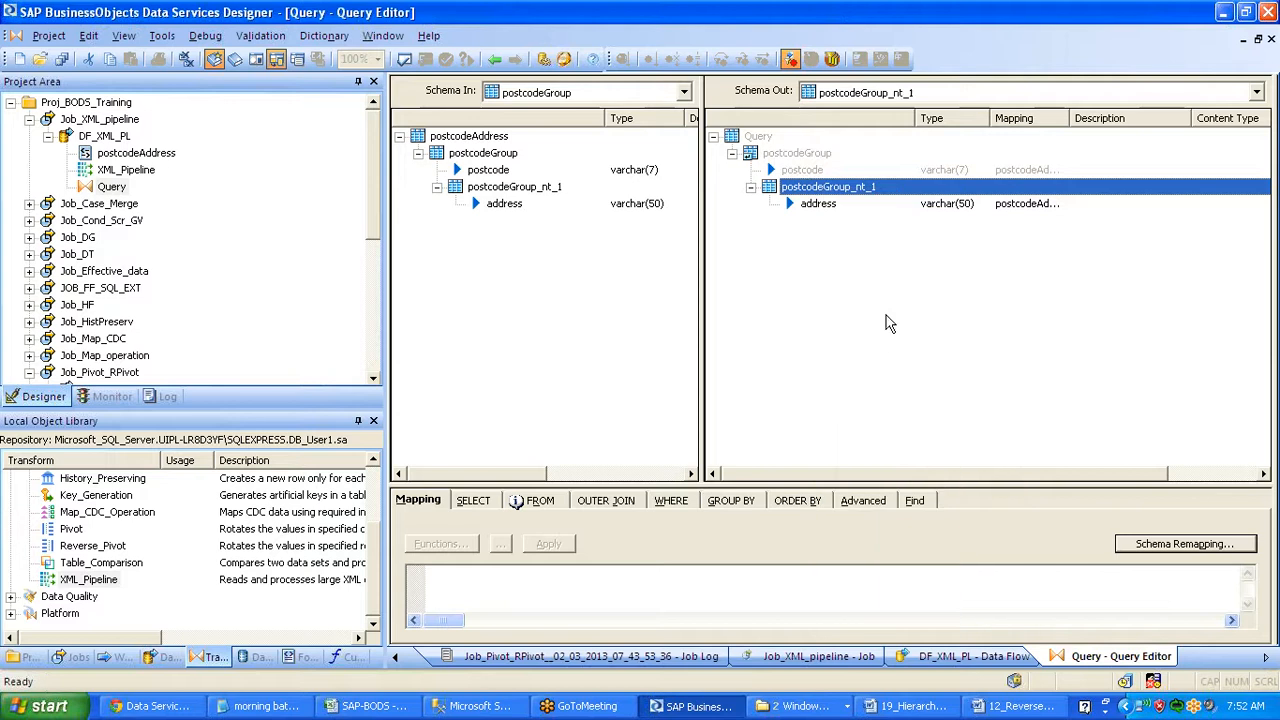
right_click(812, 190)
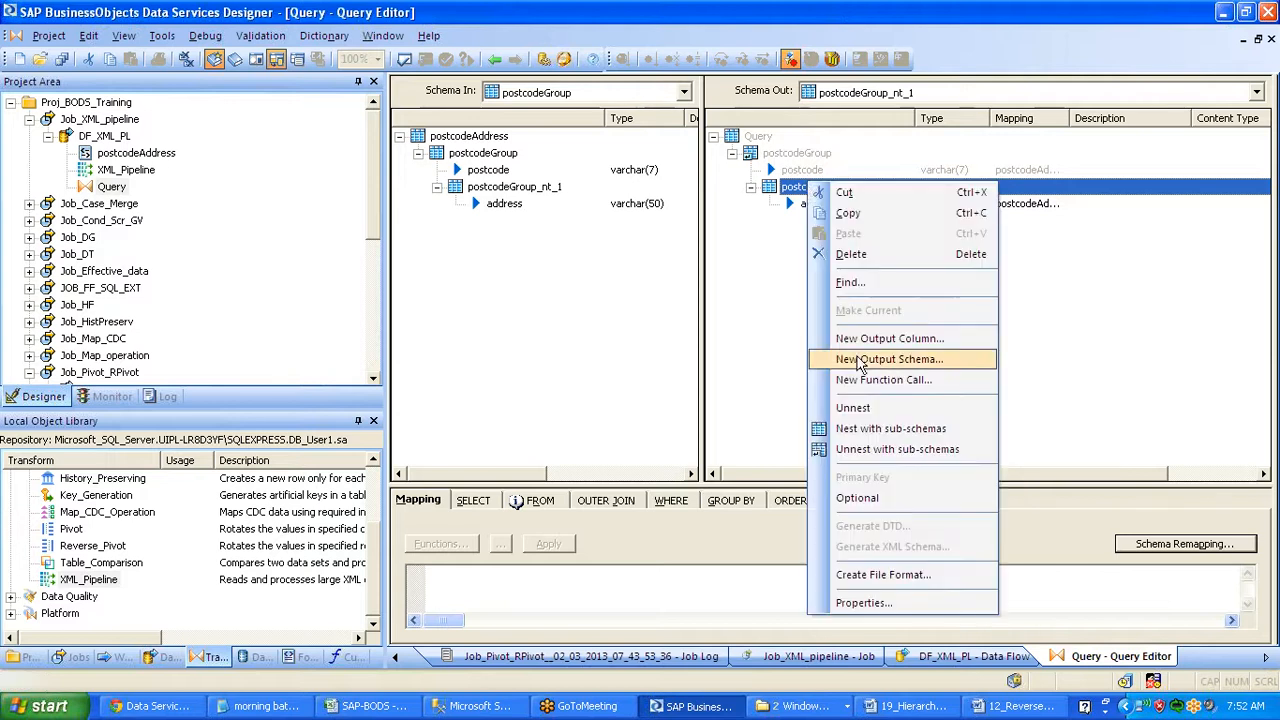
left_click(797, 362)
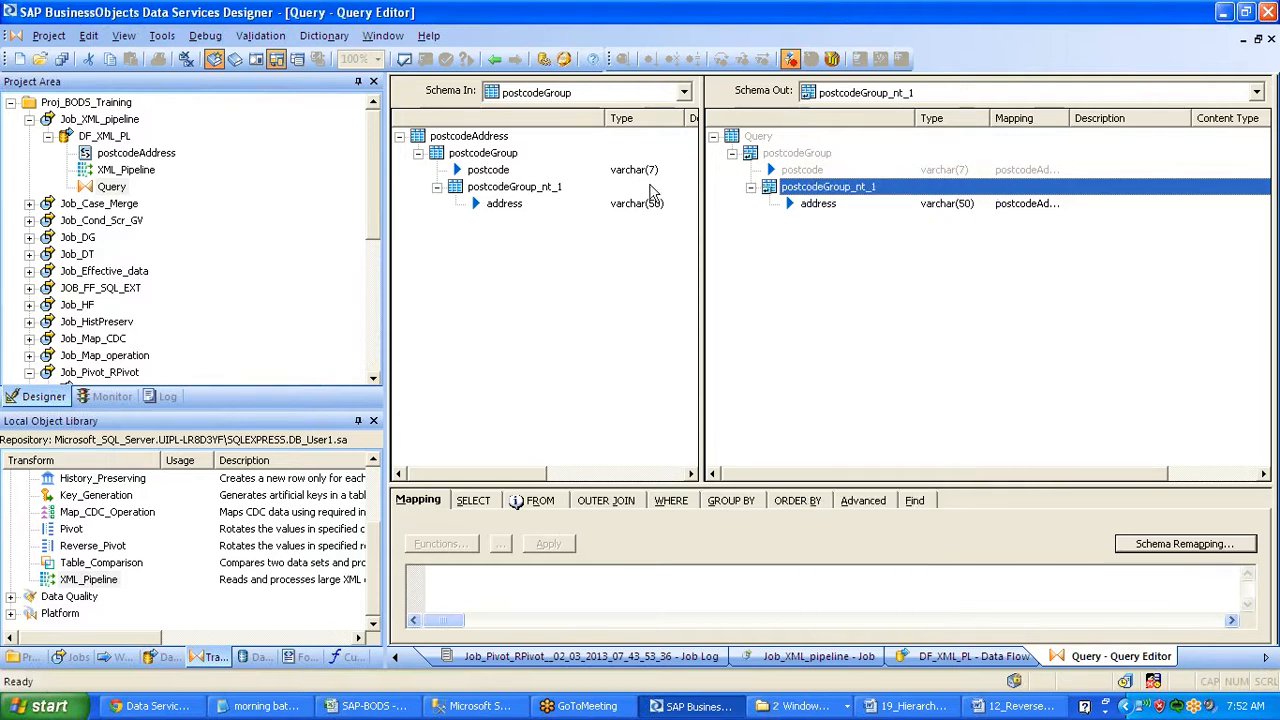
left_click(495, 60)
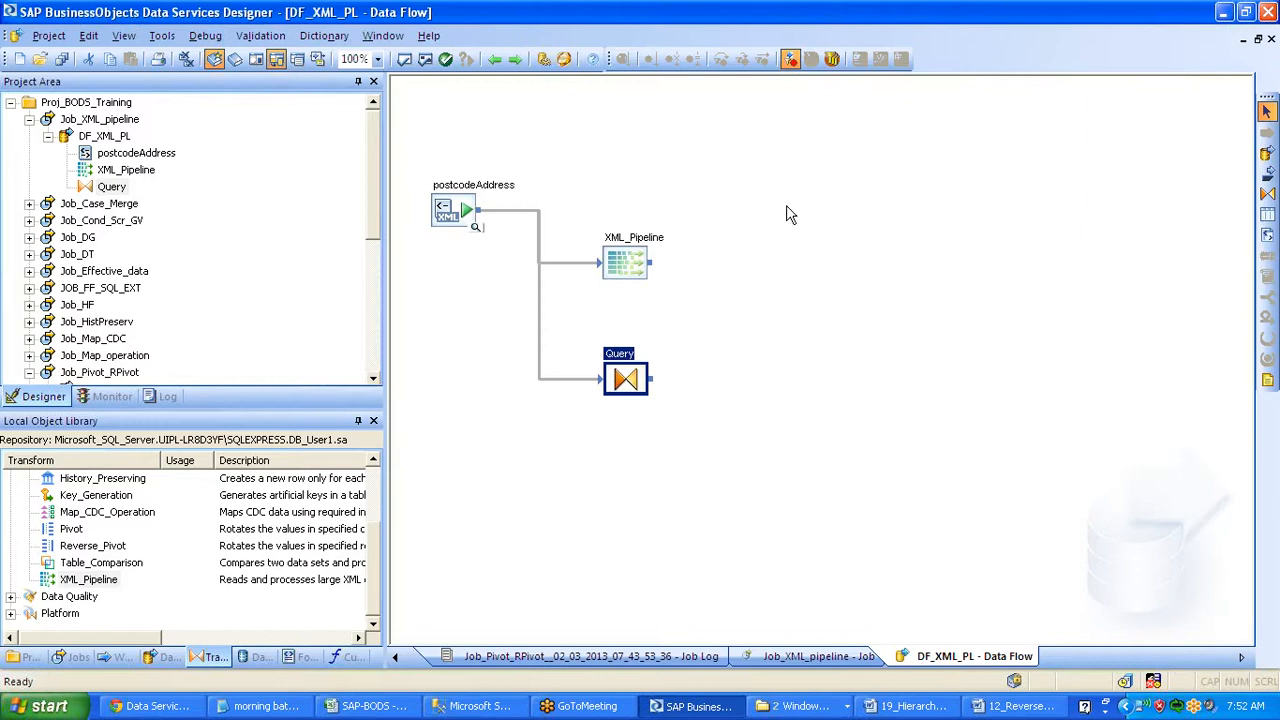
Create a template table named XML in the DS_Target datastore, placed beside the XML_Pipeline transform
left_click(1268, 215)
left_click(900, 232)
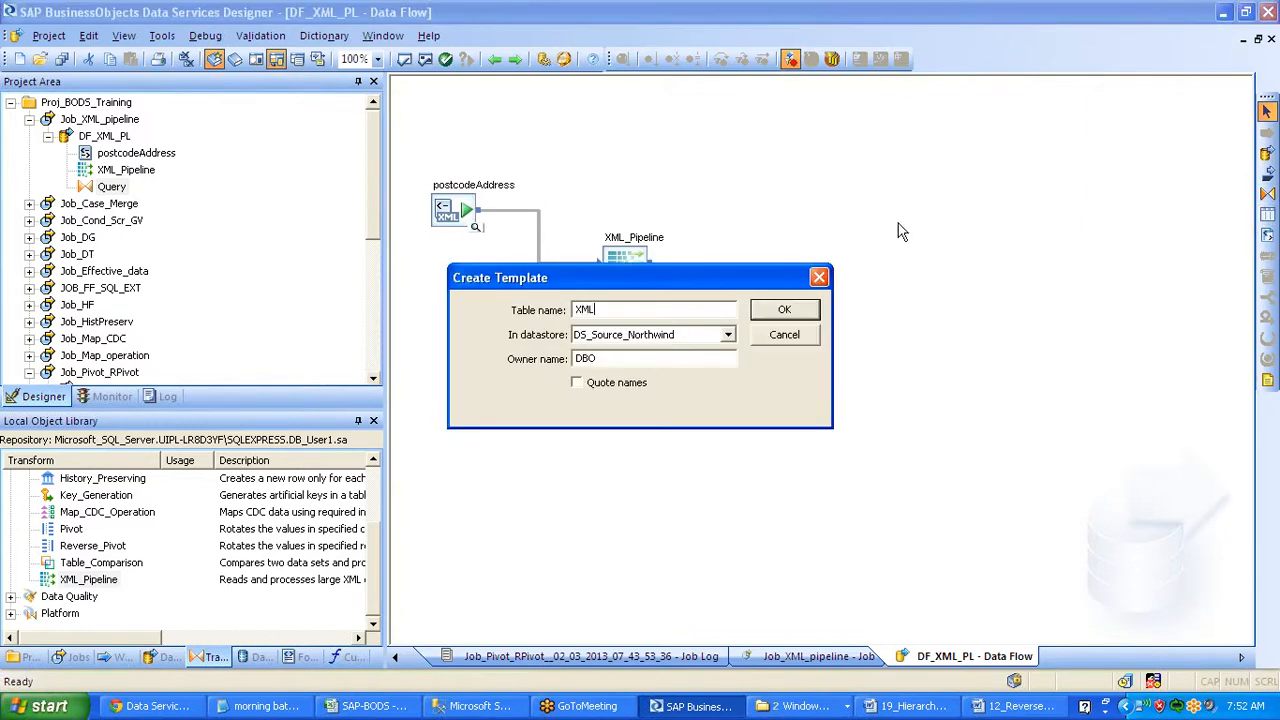
key("Tab")
key("Down")
key("Return")
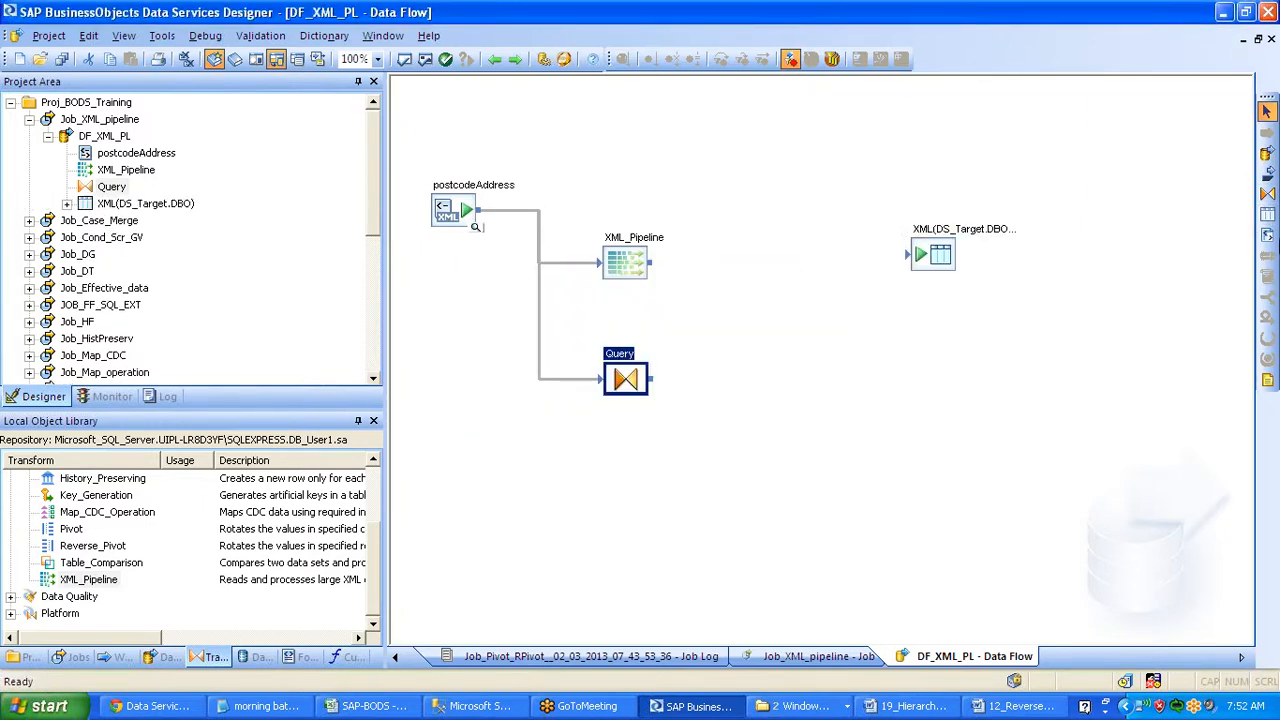
Create a template table named query in the DS_Target datastore, placed below the XML target table
left_click(1268, 216)
left_click(882, 418)
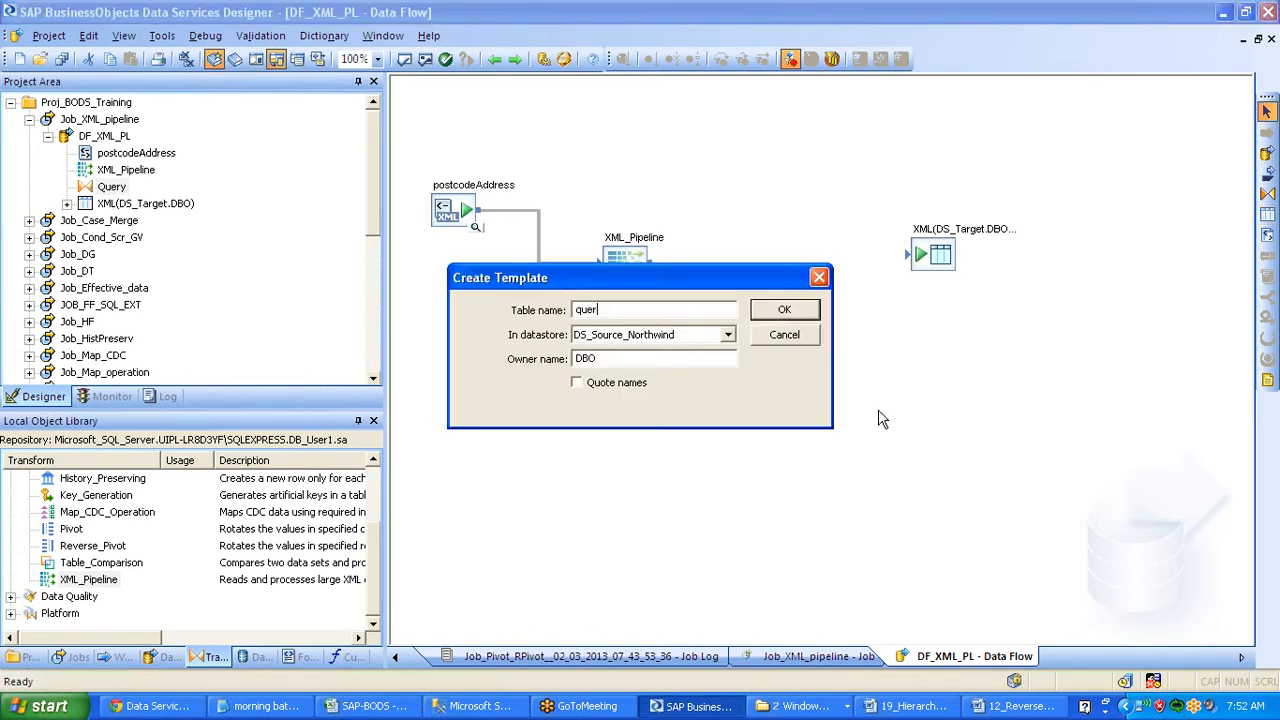
key("Tab")
key("Down")
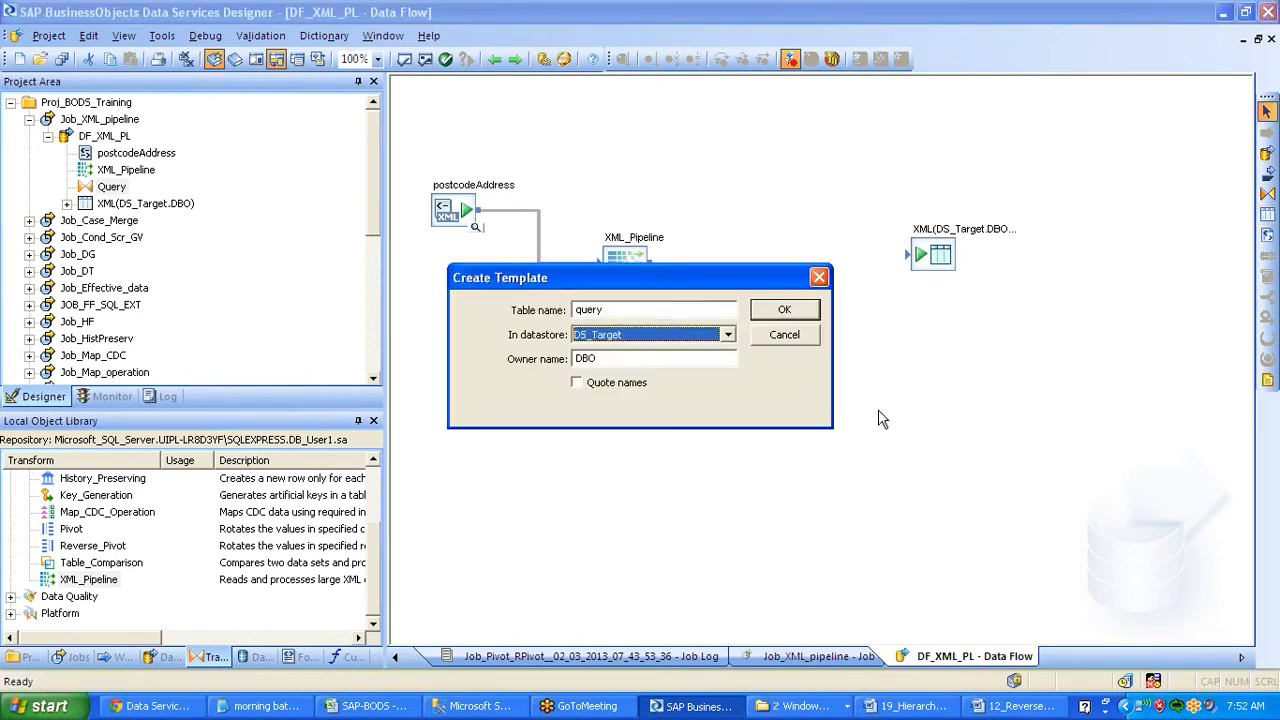
key("Return")
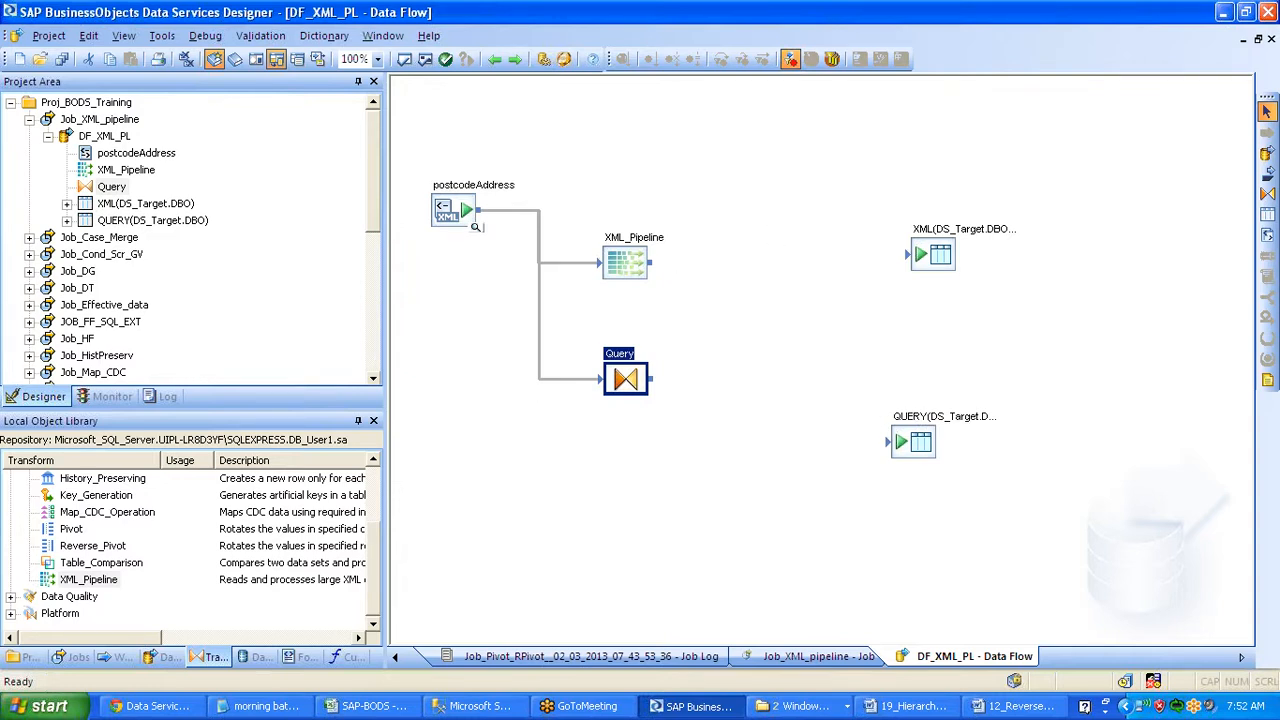
Connect the XML_Pipeline transform to the XML target table and the Query transform to the QUERY target table
left_click_drag(652, 262, 914, 266)
left_click_drag(915, 267, 915, 266)
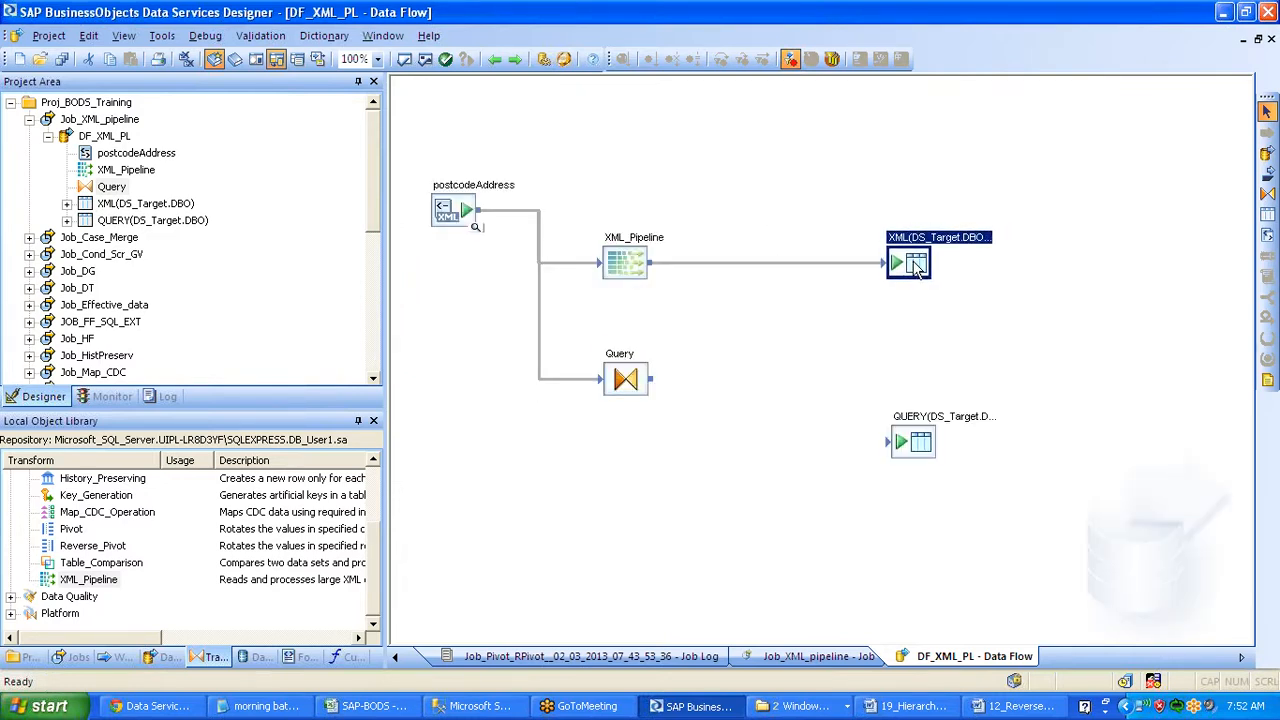
left_click_drag(651, 379, 896, 389)
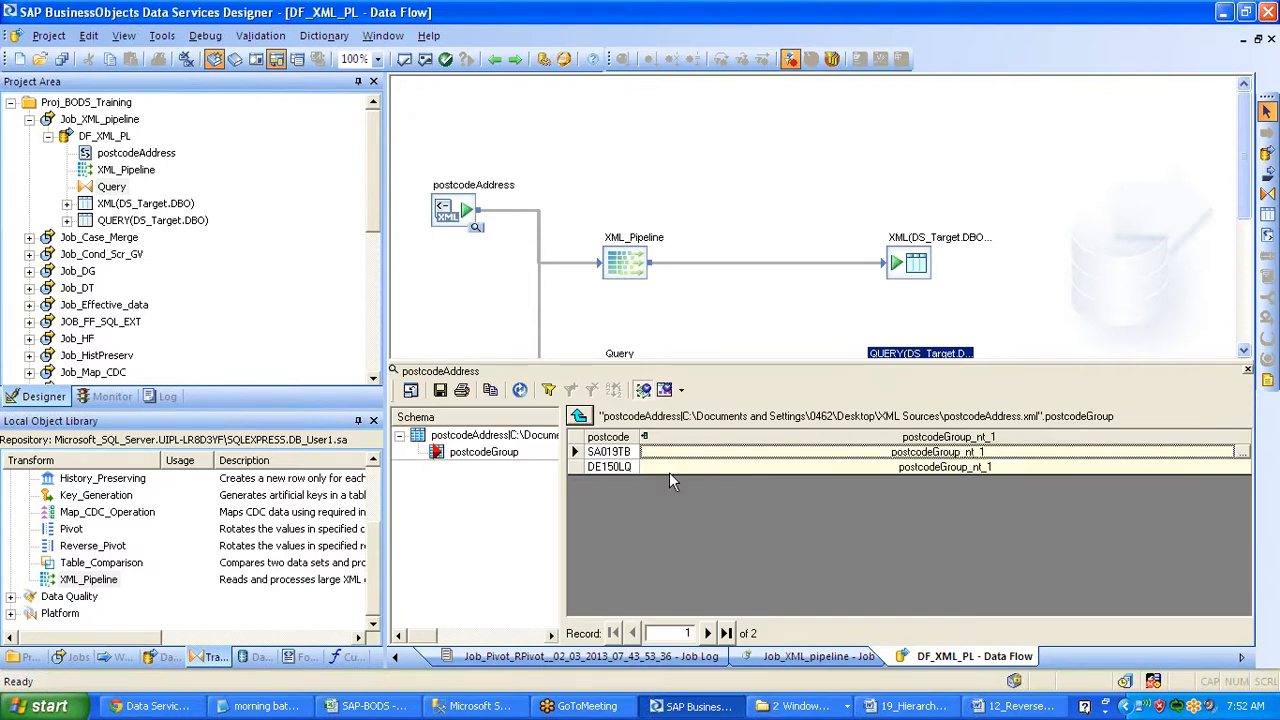
Inspect the second postcodeGroup record in the postcodeAddress source data preview and close the preview
left_click(670, 471)
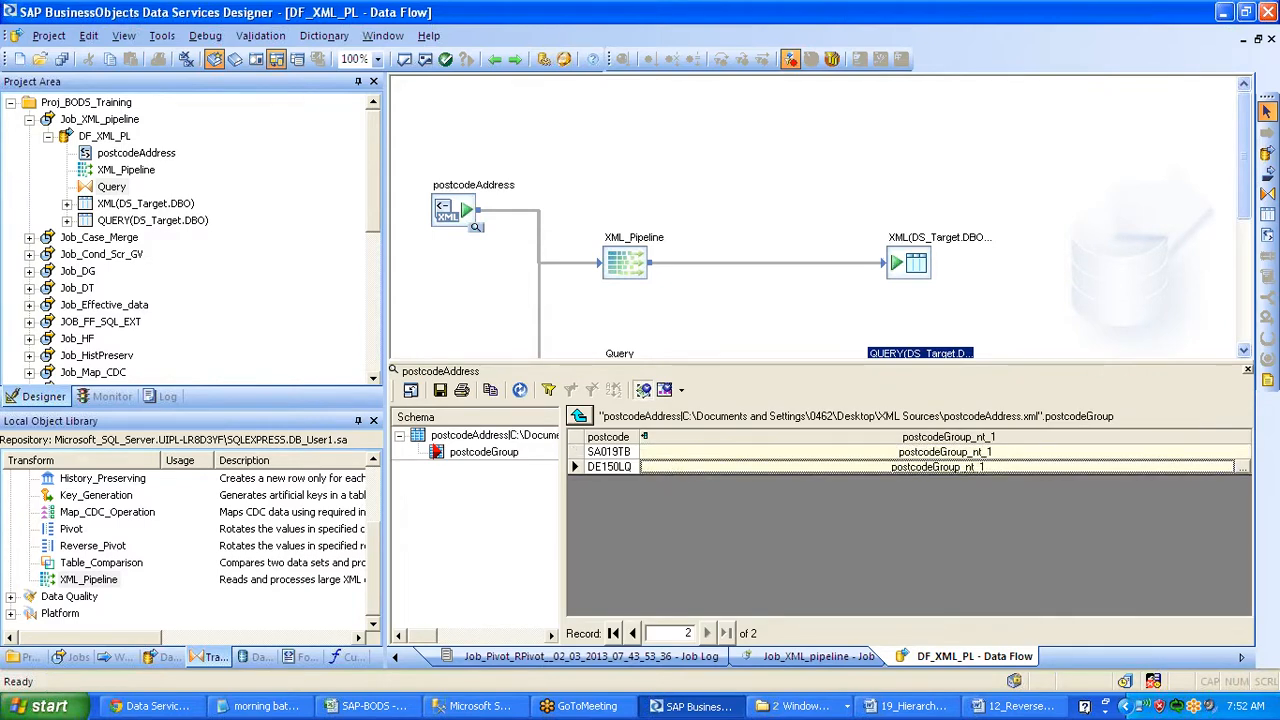
left_click(1248, 372)
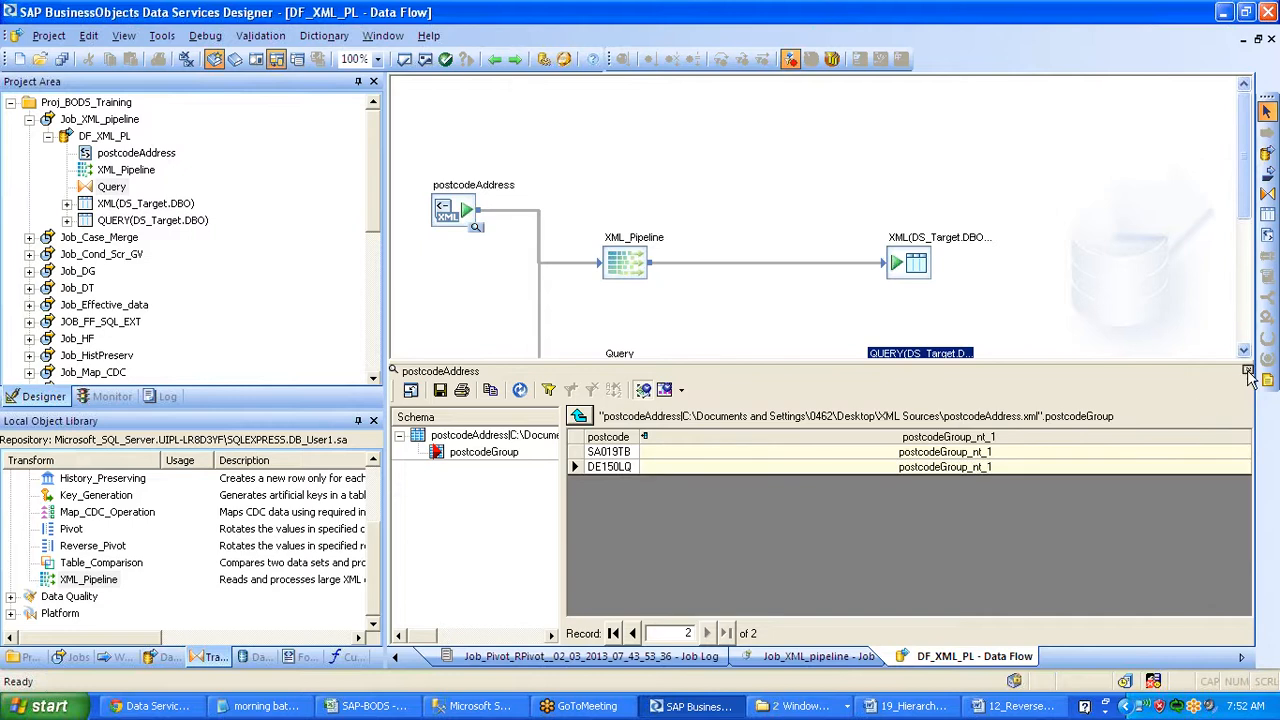
Execute Job_XML_pipeline, saving the changed job and data flow and accepting the execution properties
left_click(100, 121)
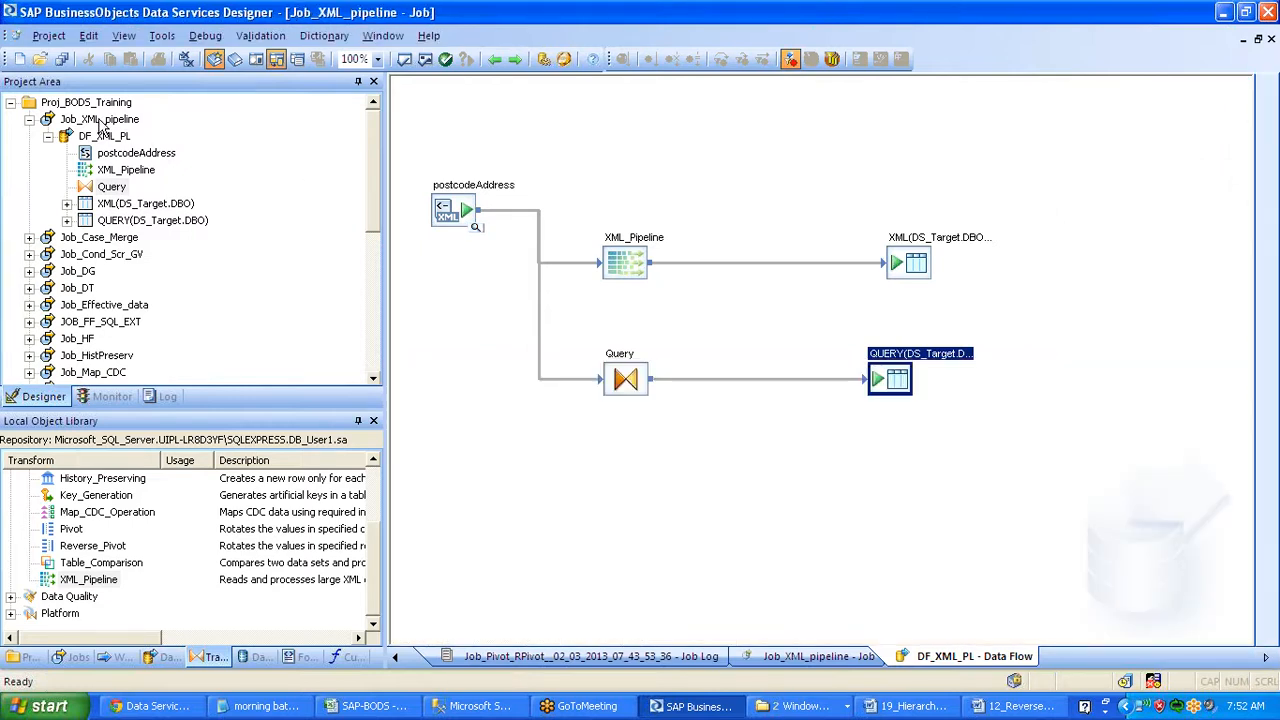
right_click(103, 121)
left_click(130, 132)
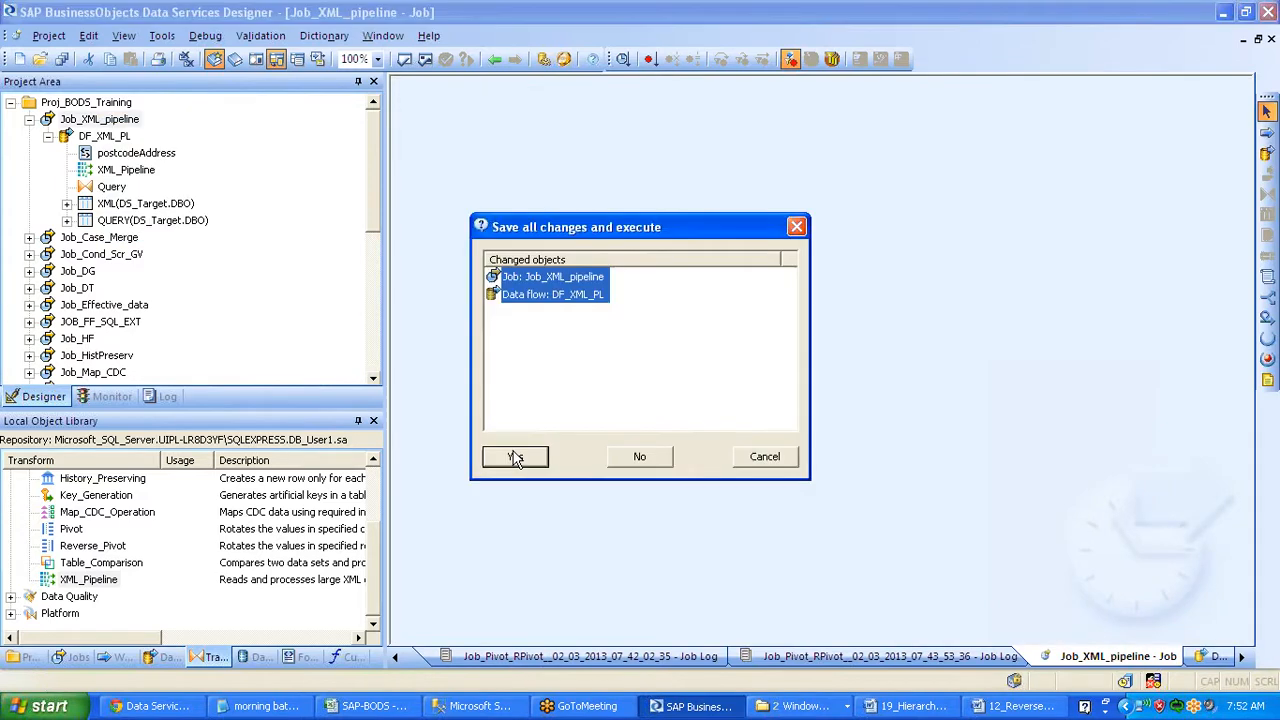
left_click(515, 457)
left_click(745, 578)
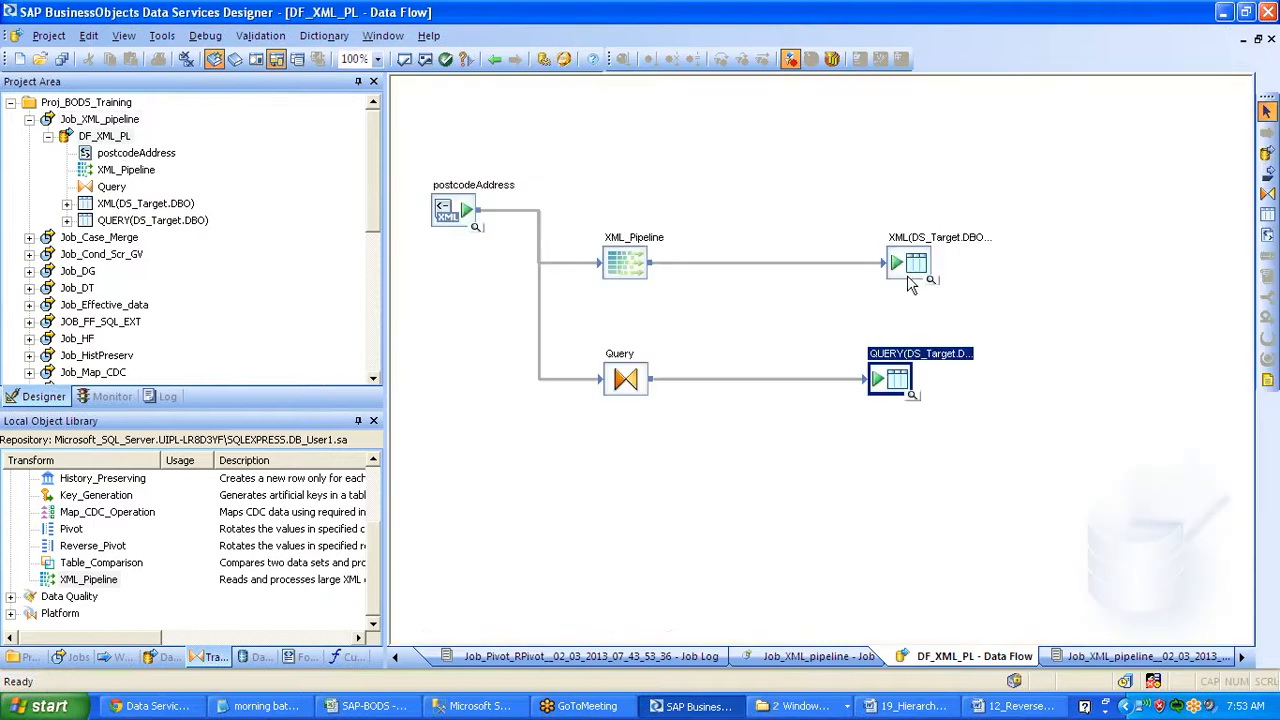
View the loaded data of the XML and QUERY target tables in turn, highlighting the QUERY rows that share each postcode
left_click(931, 279)
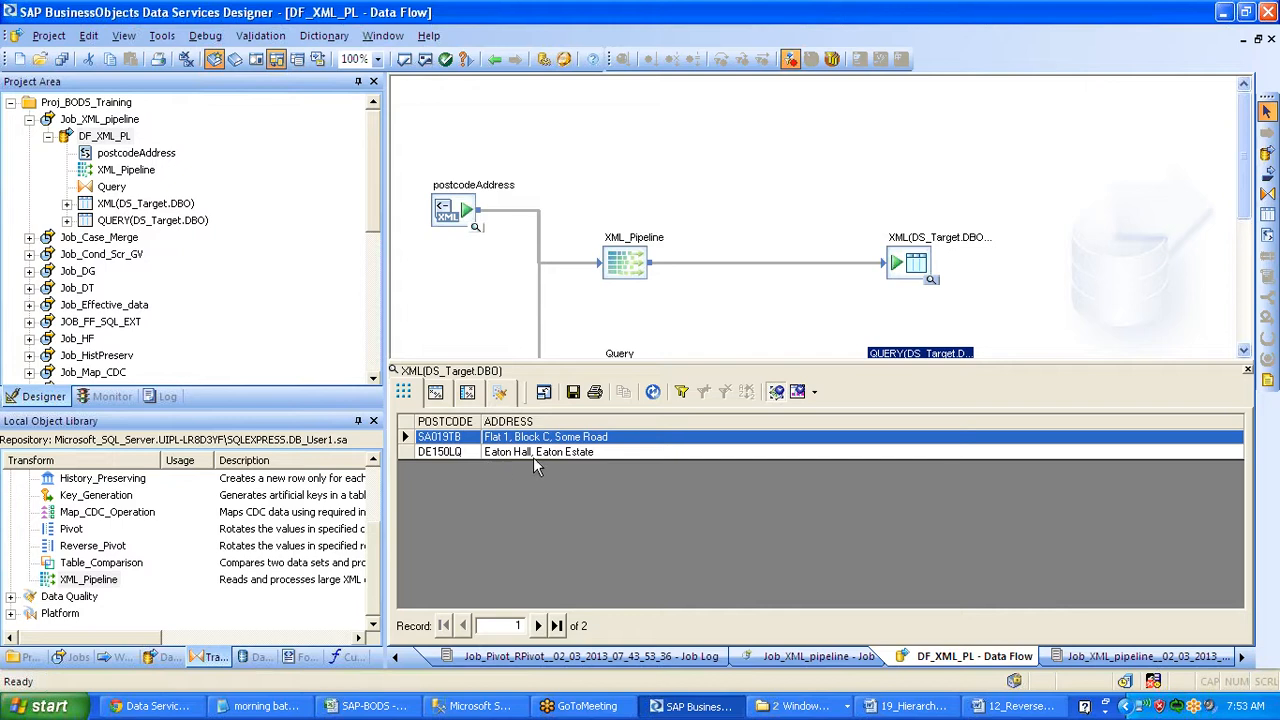
left_click(1247, 371)
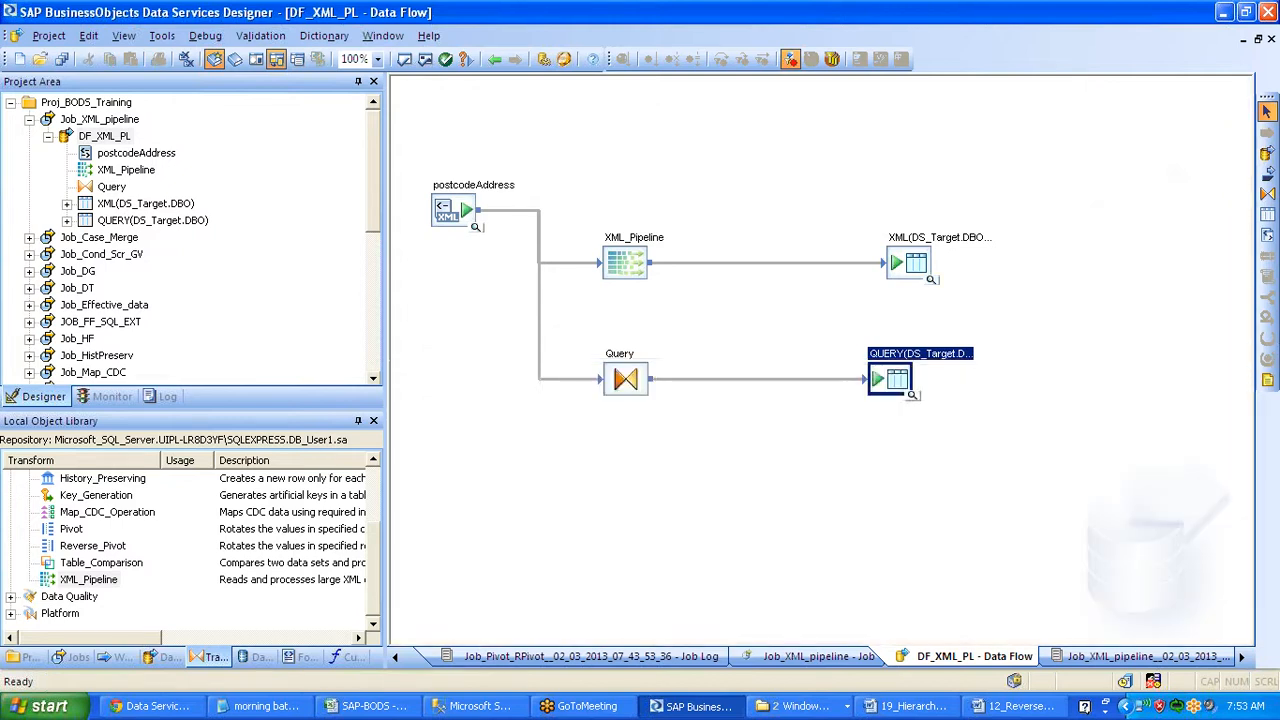
left_click(915, 394)
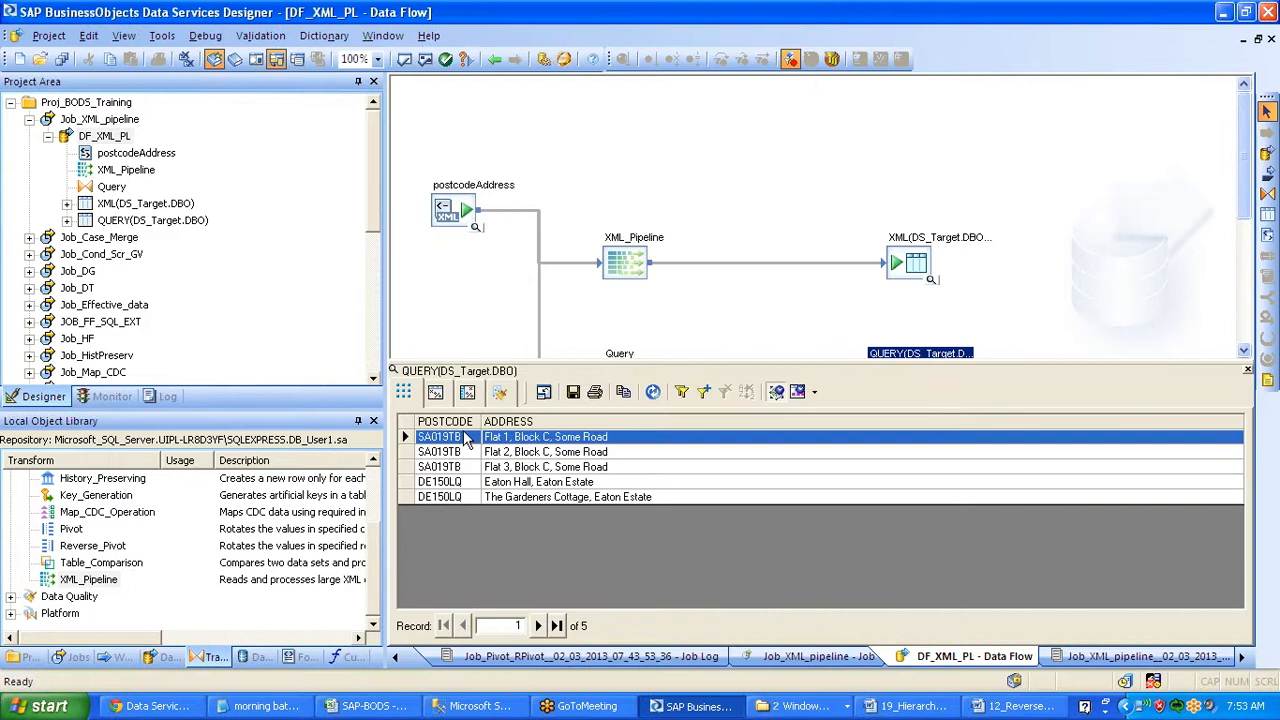
left_click_drag(468, 440, 469, 474)
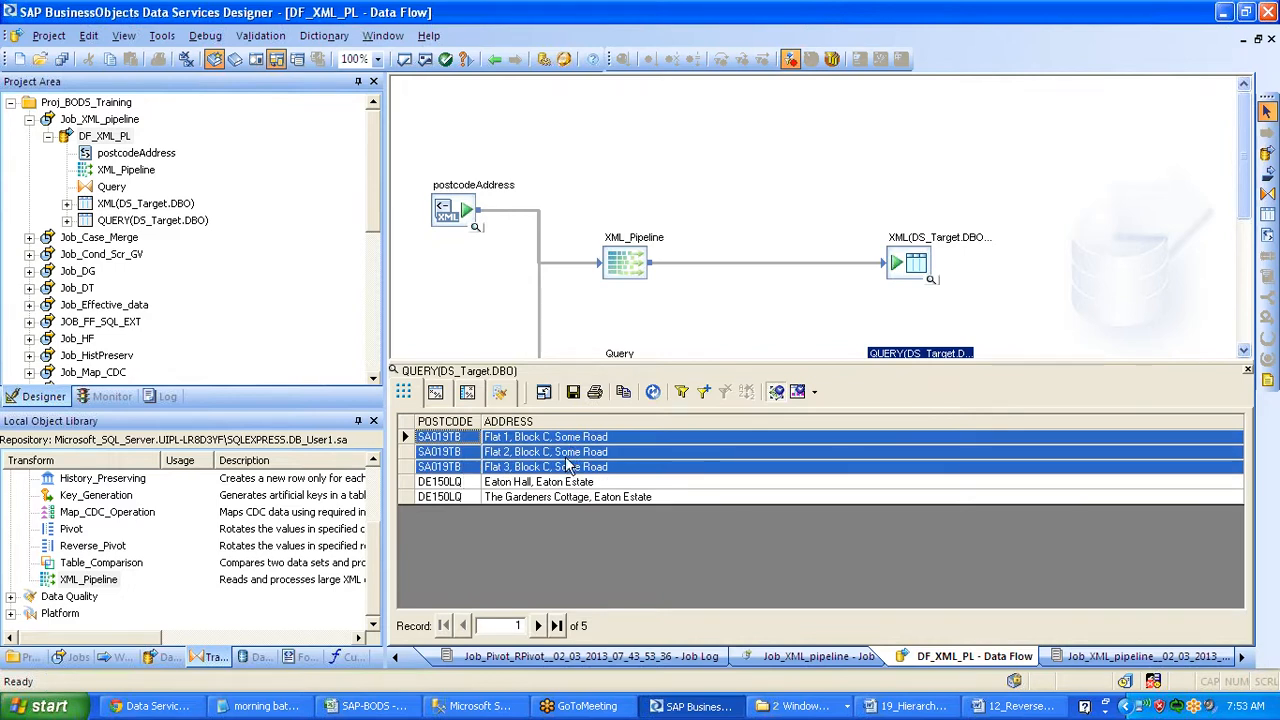
left_click_drag(446, 486, 451, 500)
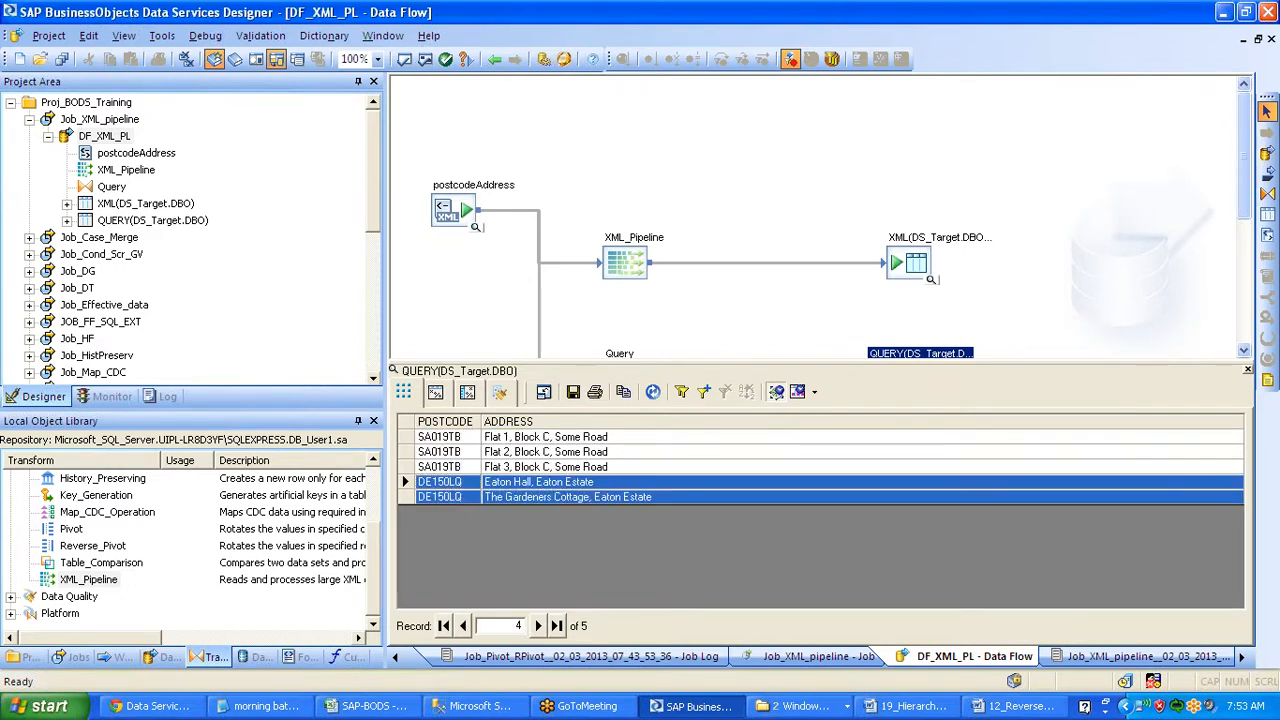
left_click(1247, 372)
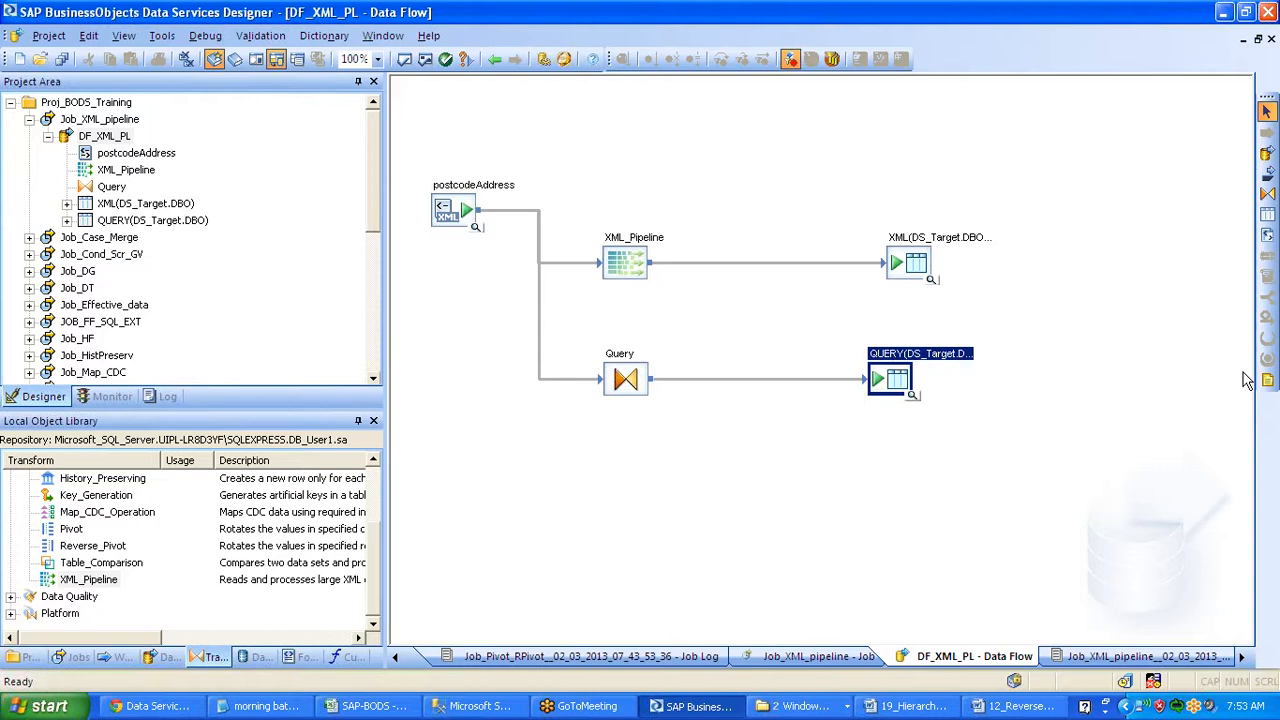
Switch to the SAP-BODS training schedule workbook in Excel and review the Day 7 and Day 8 agenda topics in columns H and I
left_click(365, 708)
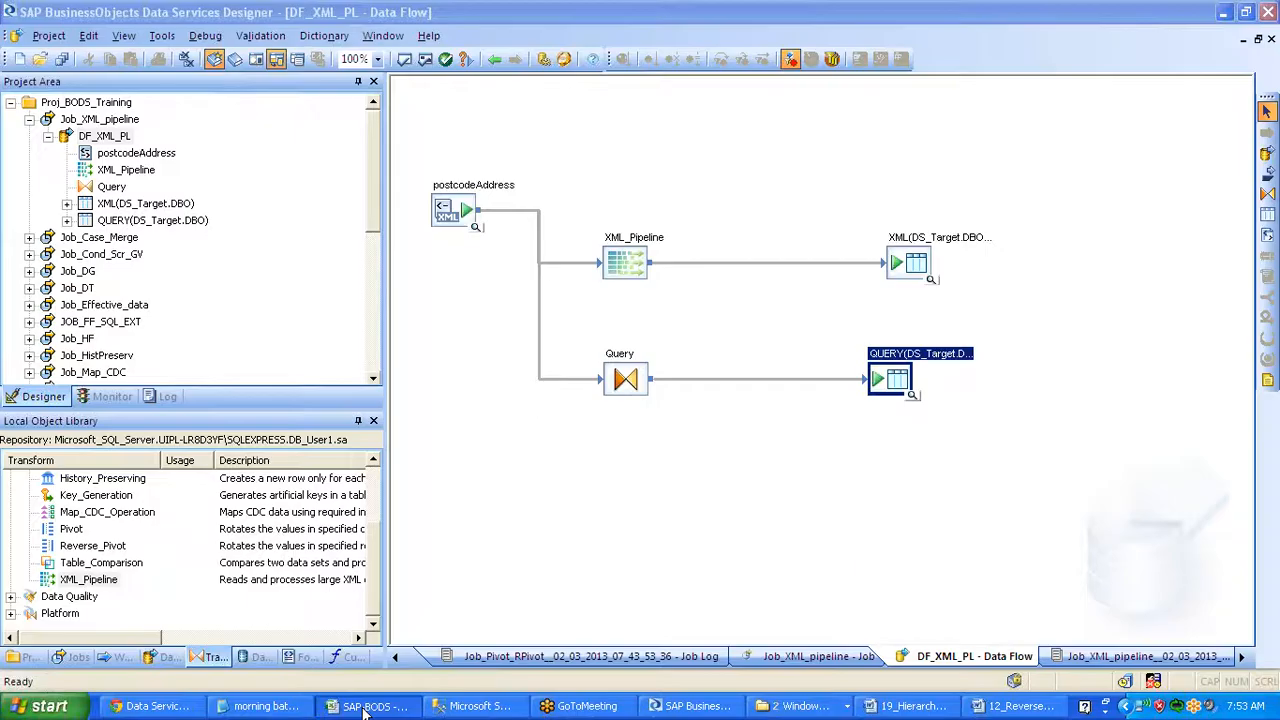
left_click(365, 708)
left_click_drag(960, 226, 982, 269)
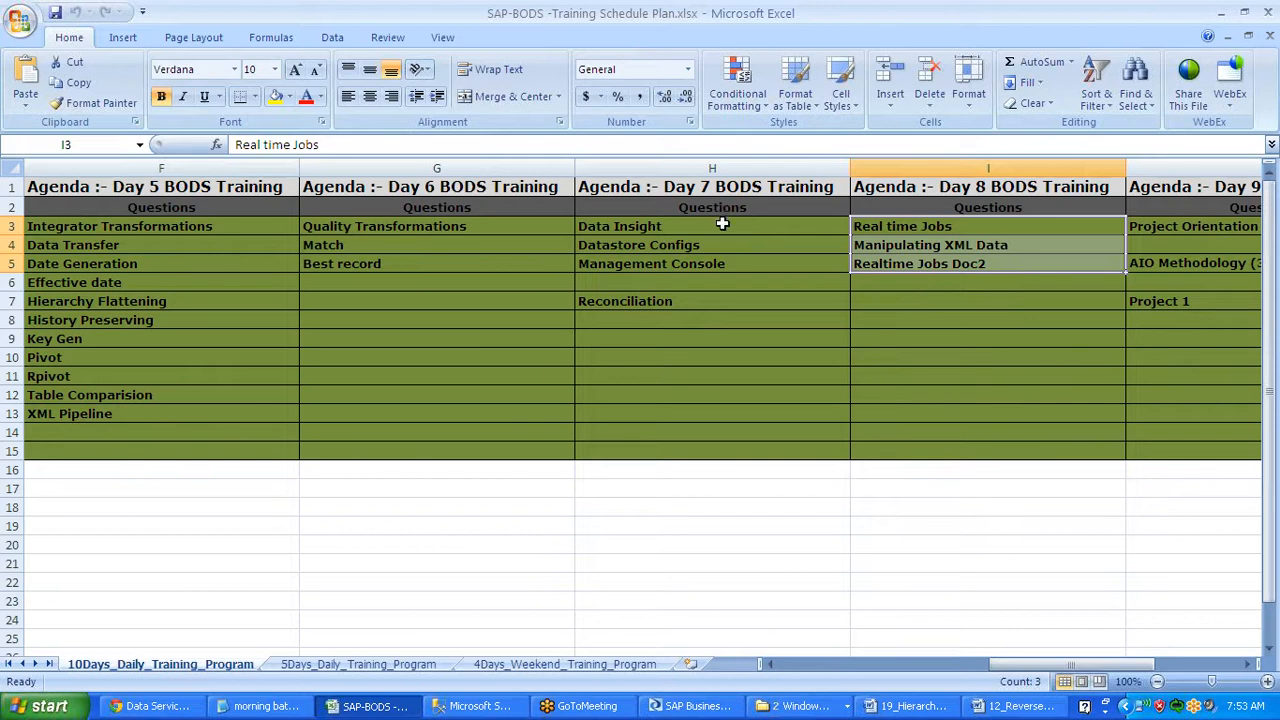
left_click_drag(722, 226, 760, 452)
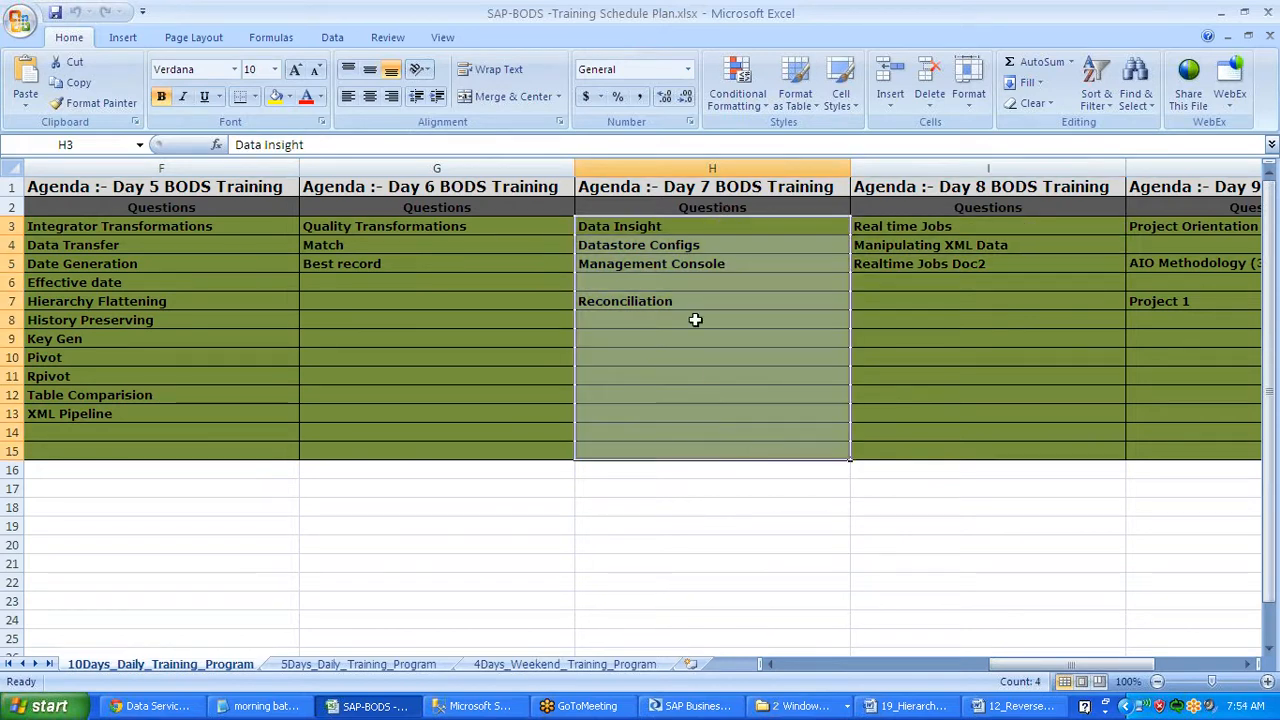
left_click(713, 228)
left_click(720, 258)
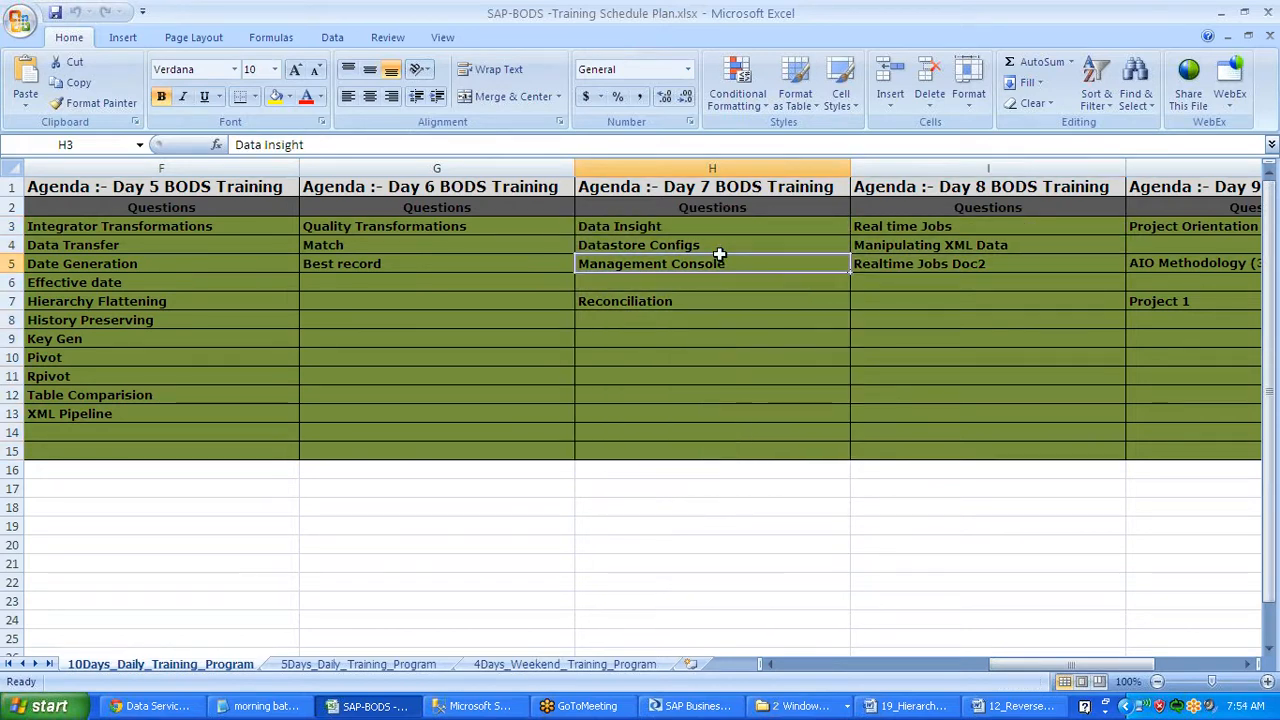
left_click(723, 300)
left_click_drag(711, 228, 760, 460)
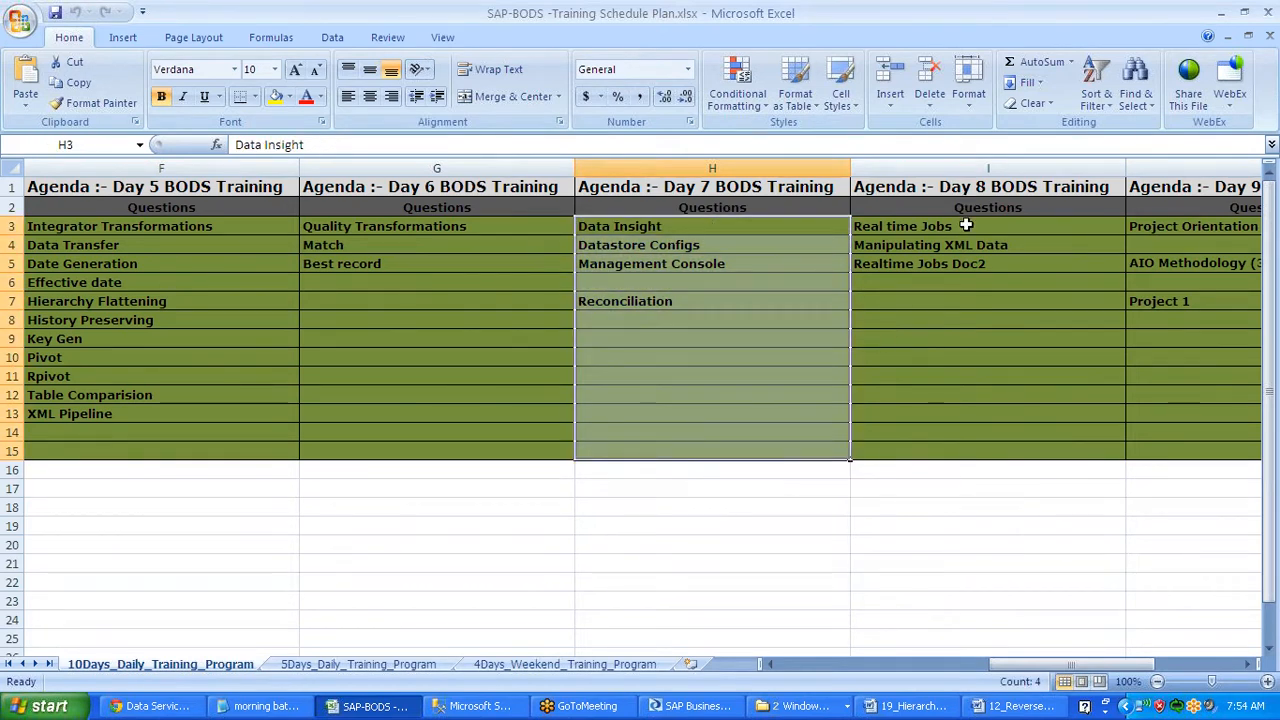
left_click_drag(966, 226, 995, 447)
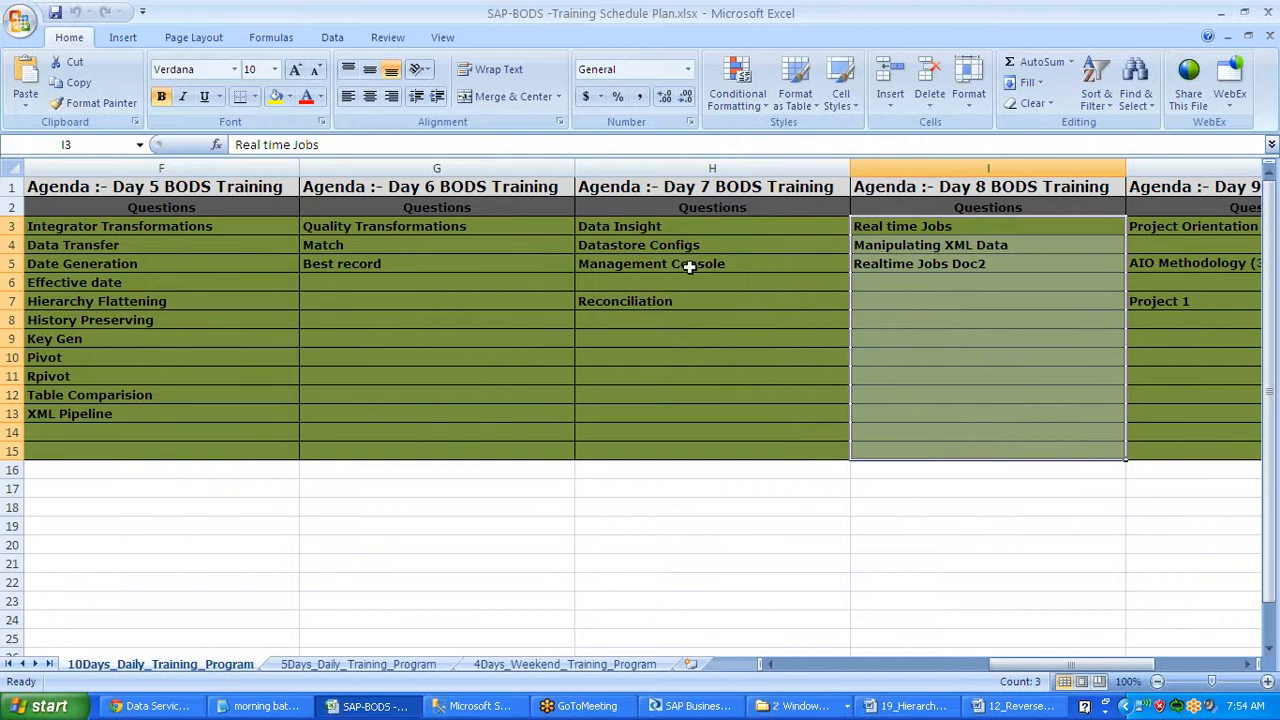
left_click_drag(680, 227, 717, 434)
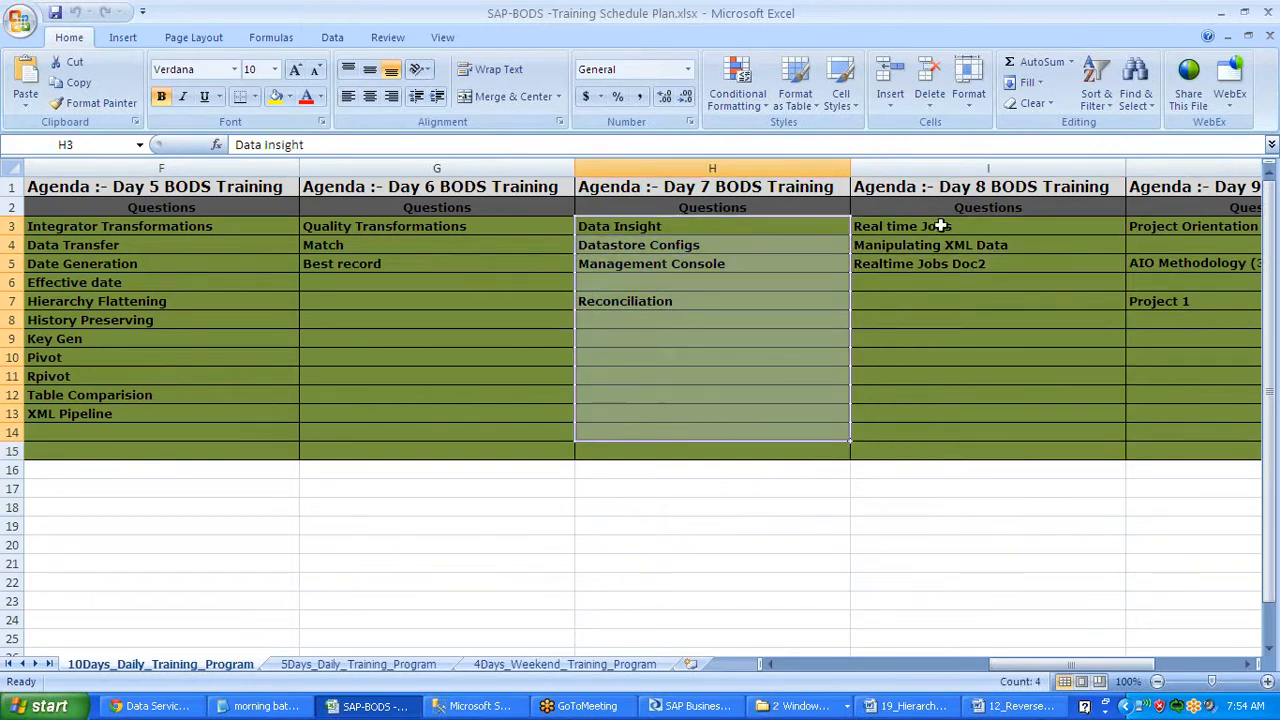
left_click_drag(949, 228, 978, 462)
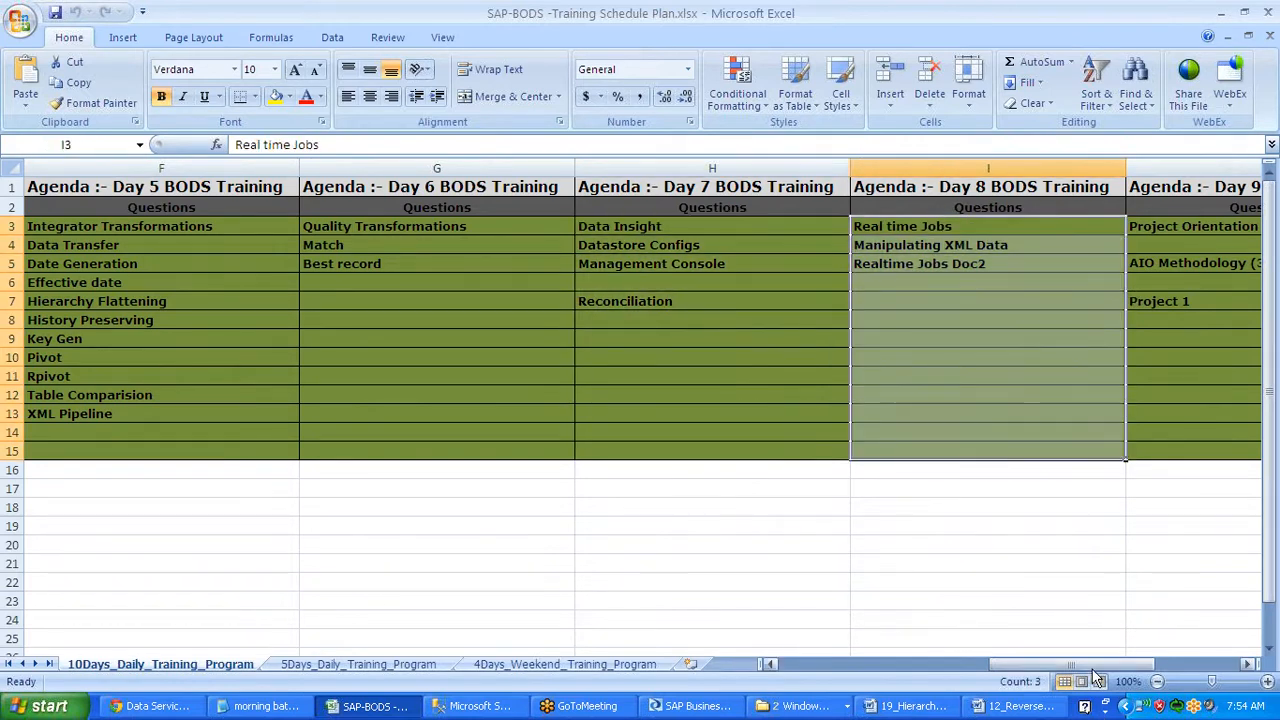
Review the Day 9 agenda topics in cells J3:J15 of the 10Days_Daily_Training_Program sheet
left_click_drag(1104, 668, 1145, 670)
left_click_drag(866, 226, 1040, 462)
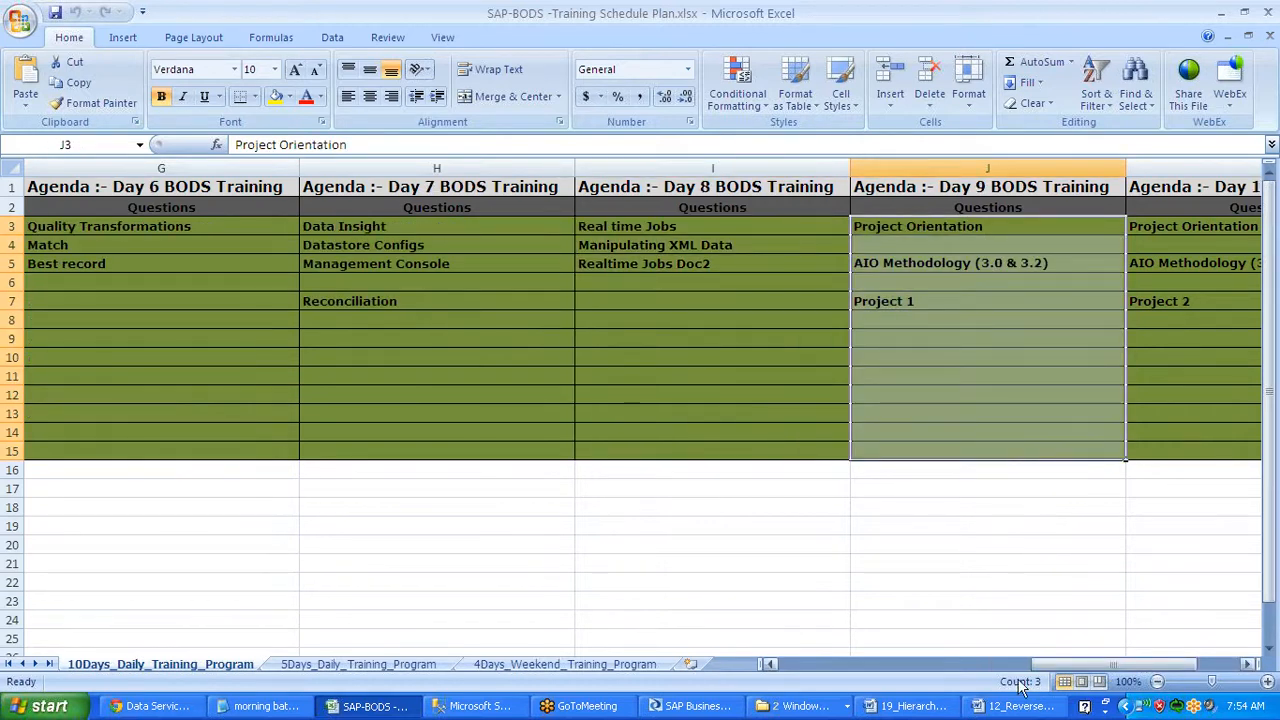
left_click_drag(1058, 675, 1095, 677)
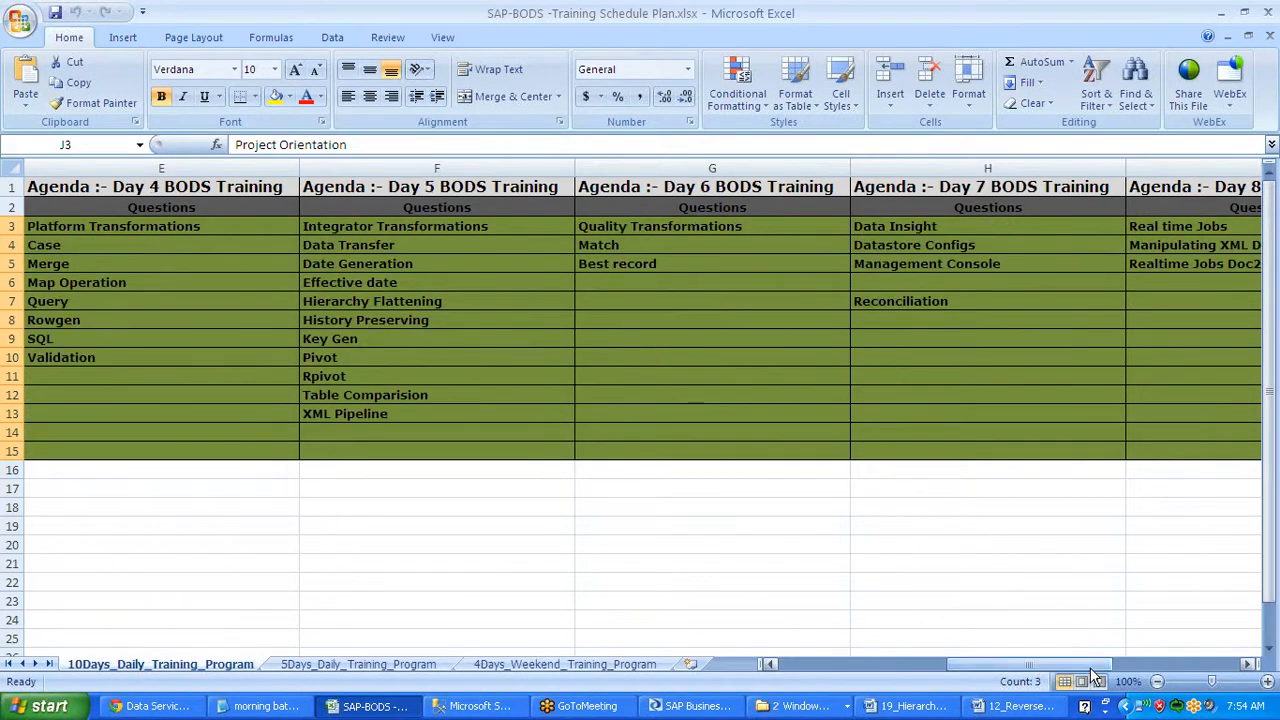